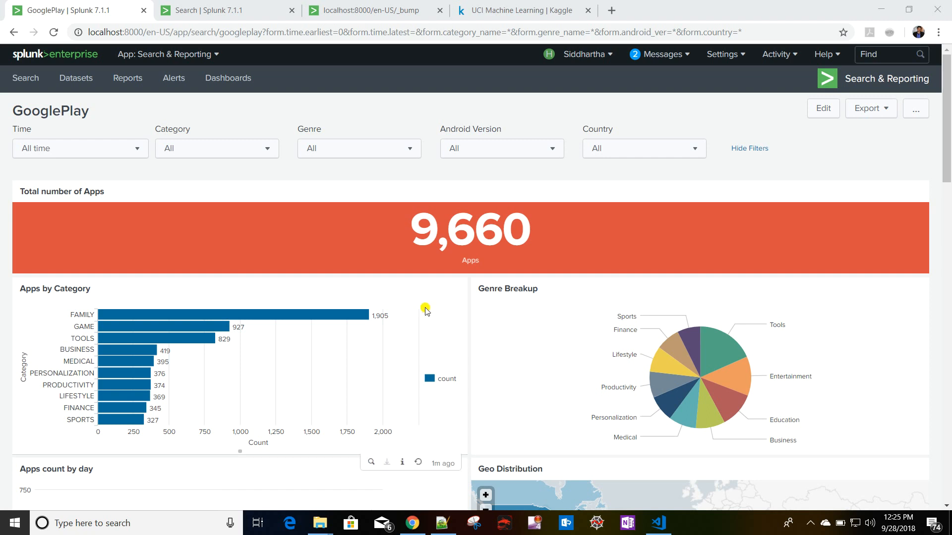
# Review the UCI Machine Learning datasets page on Kaggle and the header row of googleplaystore.csv in Visual Studio Code, and return to the GooglePlay dashboard.
pyautogui.click(489, 15)
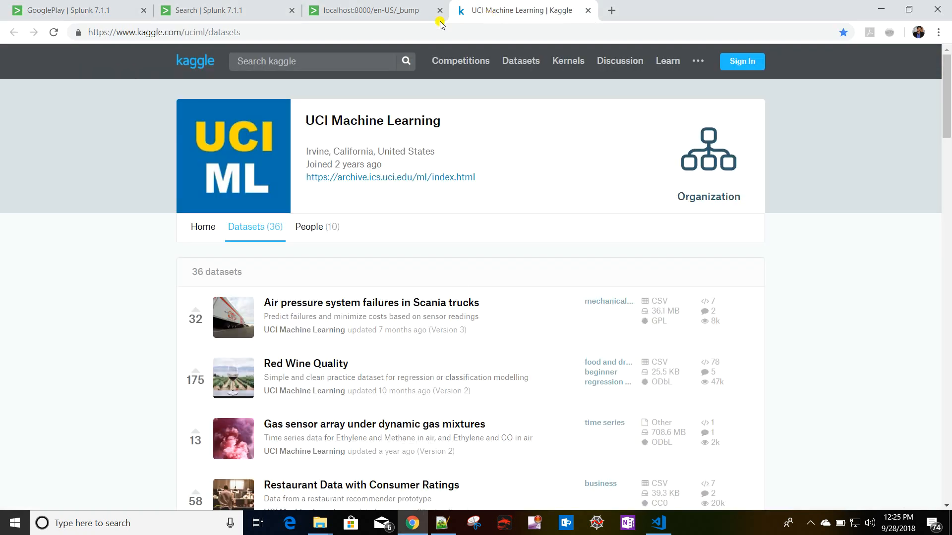
pyautogui.click(101, 15)
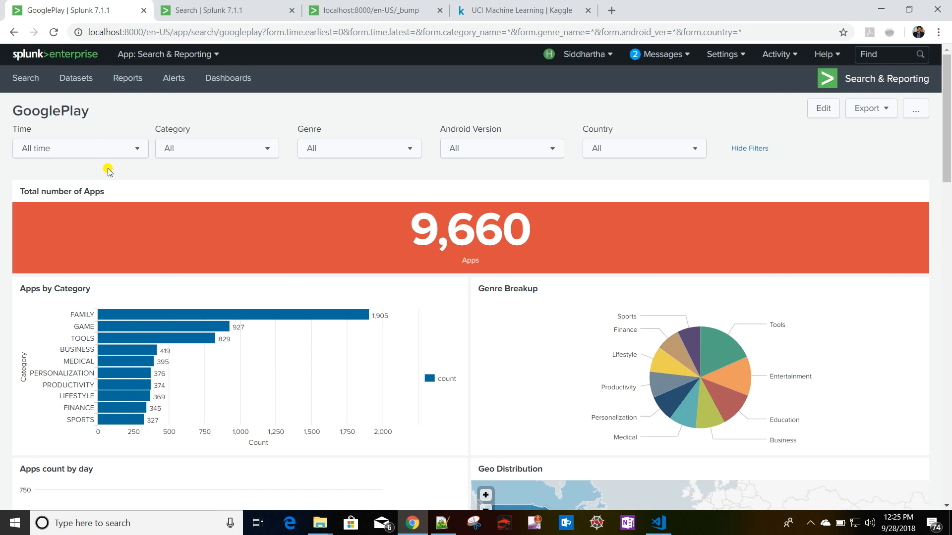
pyautogui.click(657, 524)
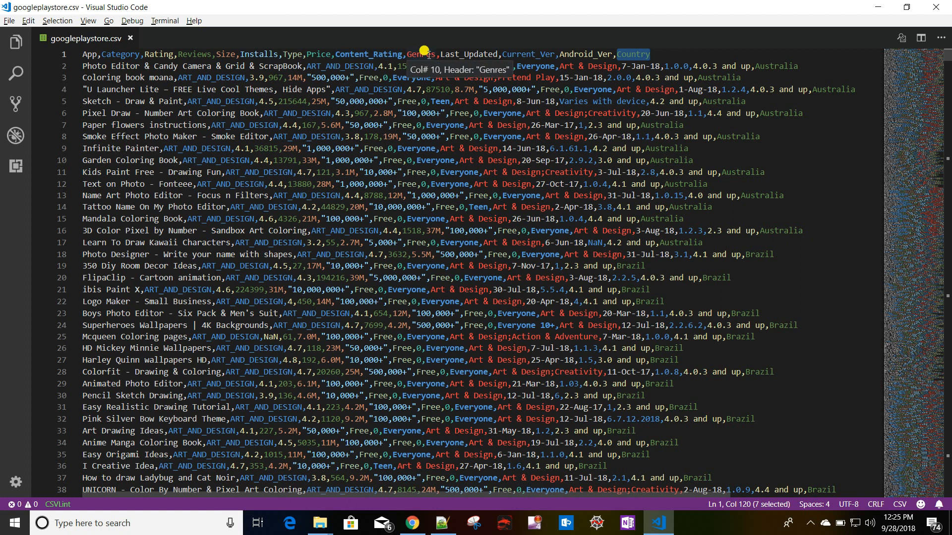
pyautogui.click(618, 56)
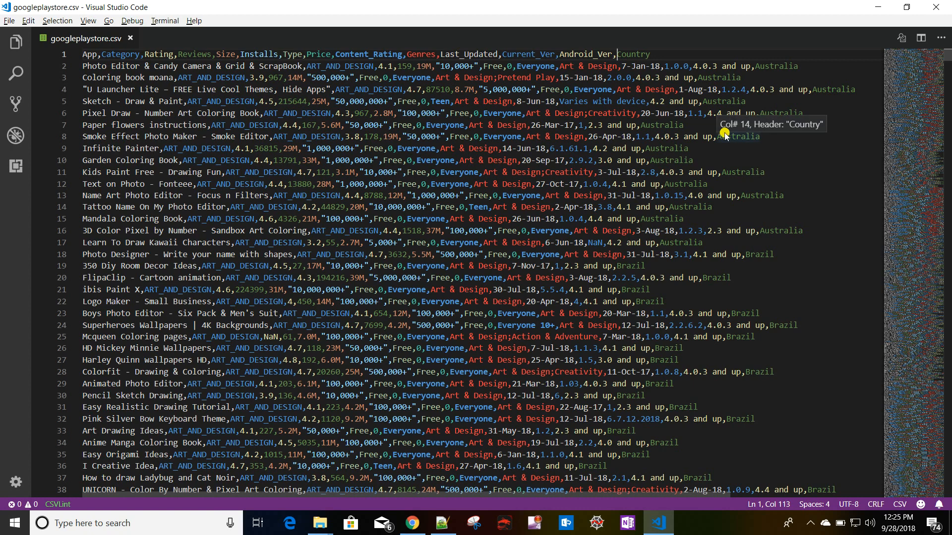
pyautogui.click(659, 523)
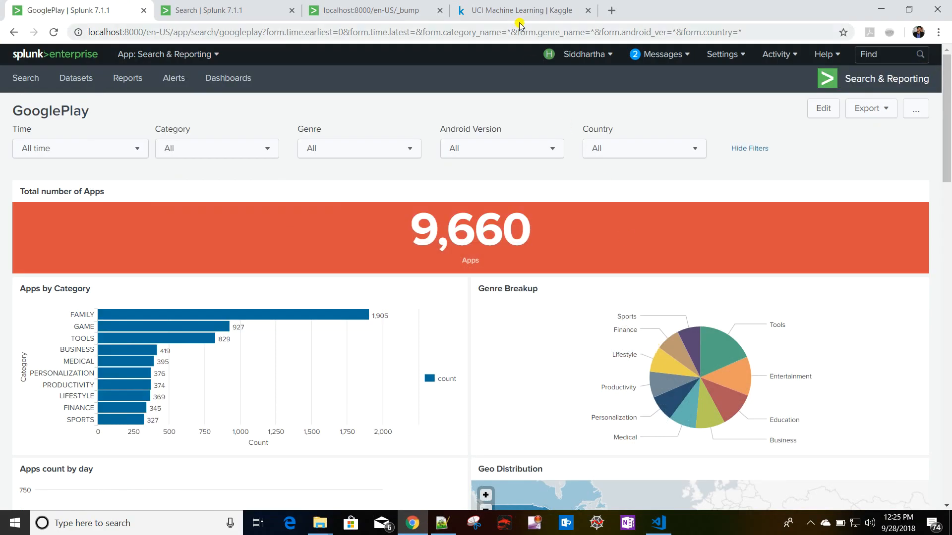
pyautogui.click(511, 10)
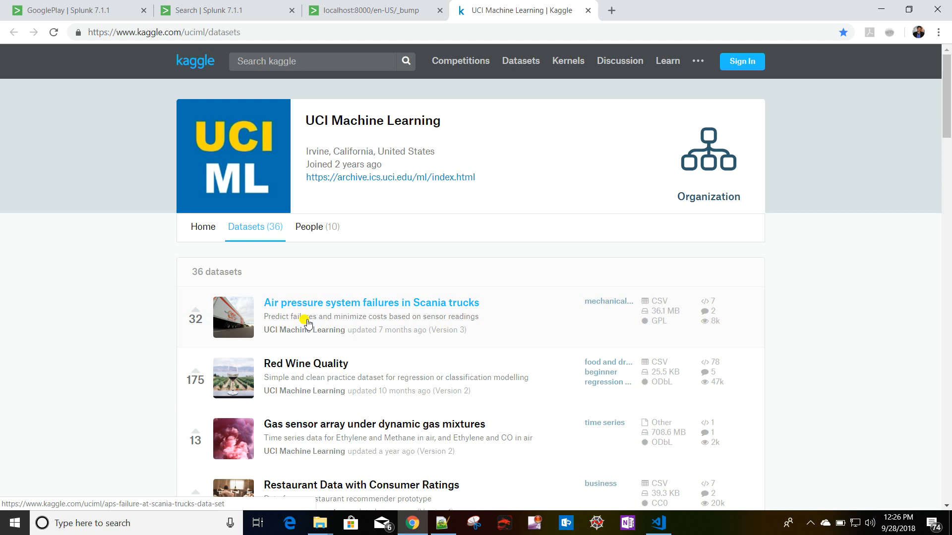
pyautogui.click(95, 13)
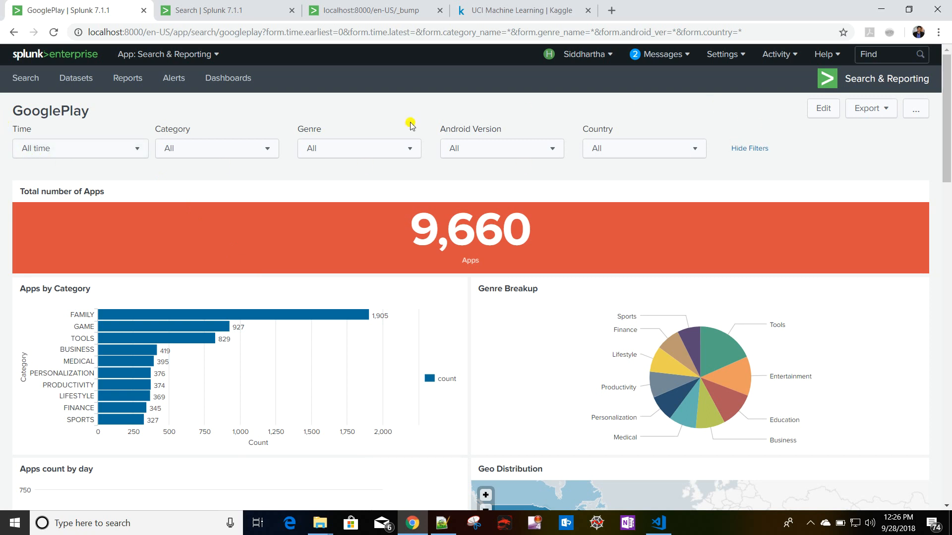
# Look through the choices offered by the Category, Genre, Android Version and Country filters without changing them.
pyautogui.click(219, 149)
pyautogui.click(350, 149)
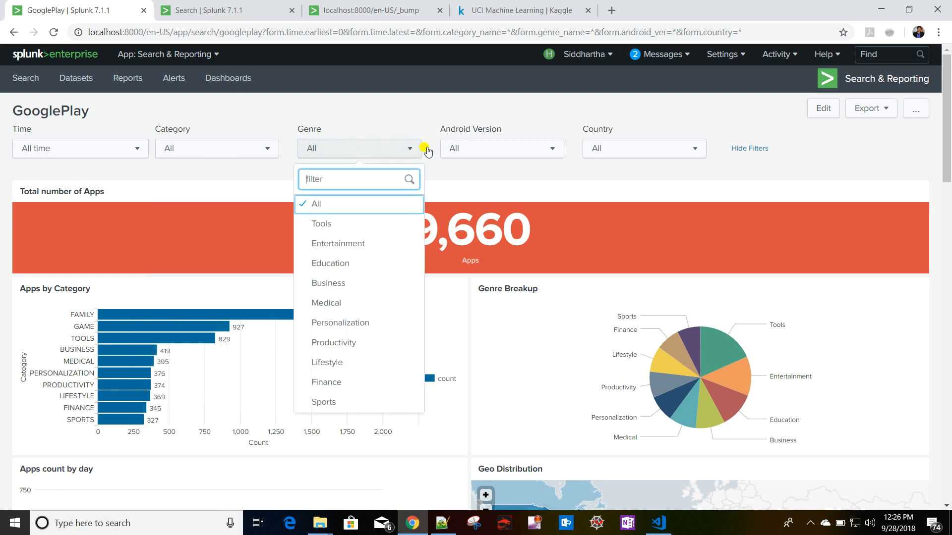
pyautogui.click(517, 148)
pyautogui.click(619, 149)
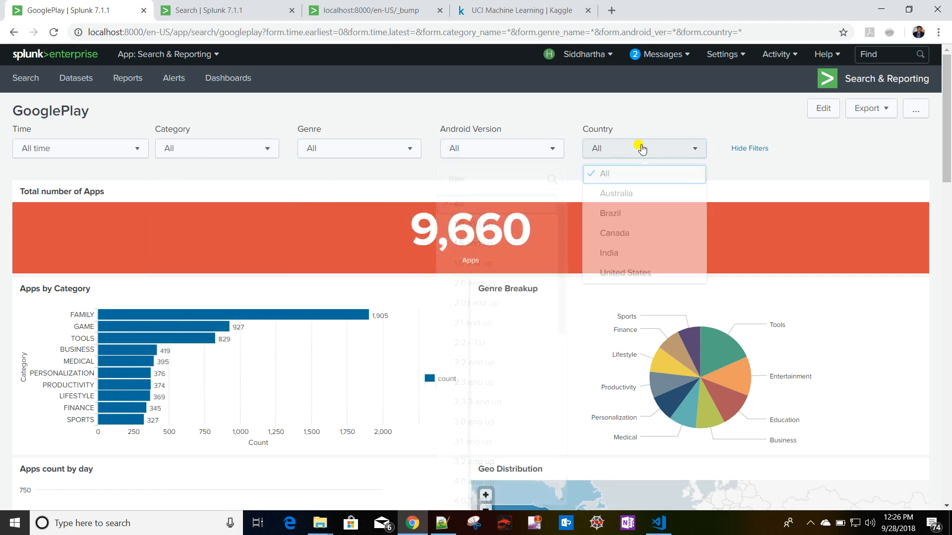
pyautogui.click(463, 170)
# Examine the dashboard panels down to Event Details, expanding and collapsing the field list of the first event.
pyautogui.scroll(-3, 173, 220)
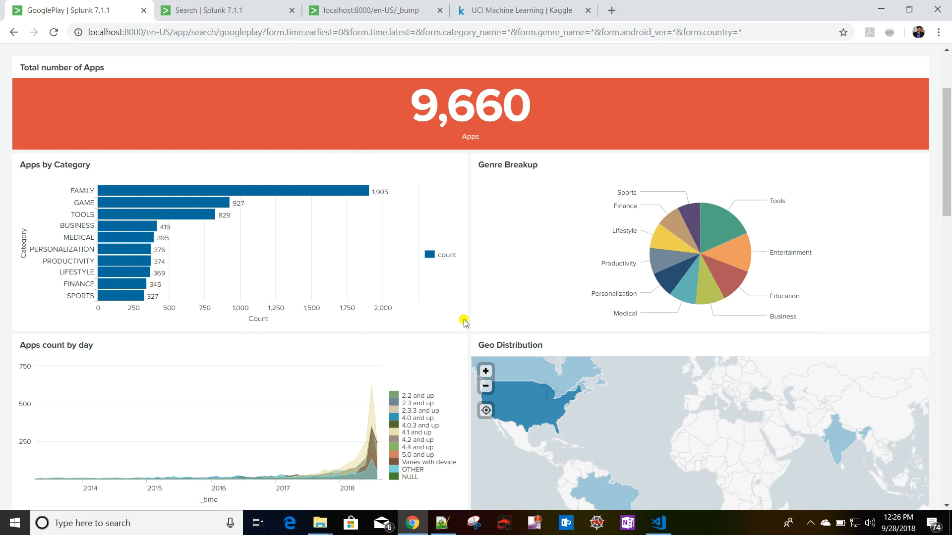
pyautogui.scroll(-4, 495, 312)
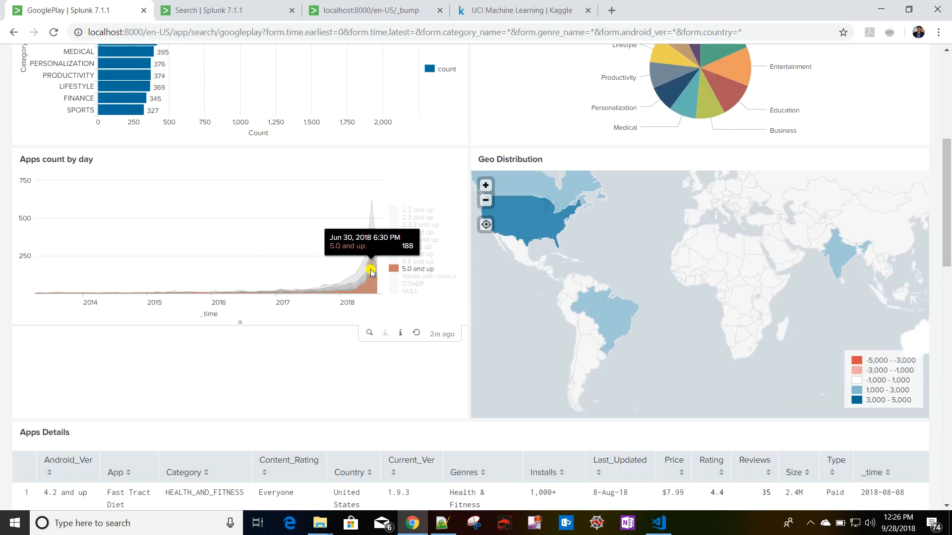
pyautogui.scroll(-4, 609, 287)
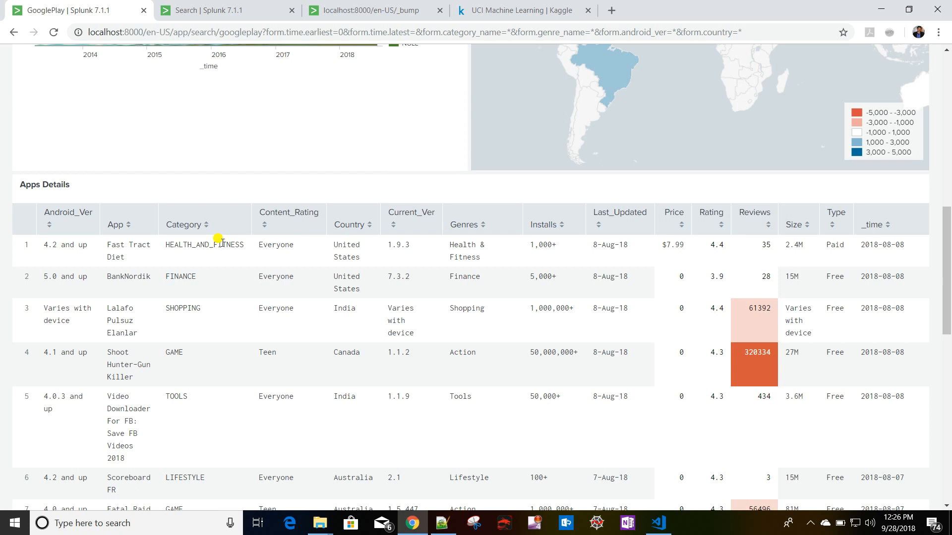
pyautogui.scroll(-12, 280, 342)
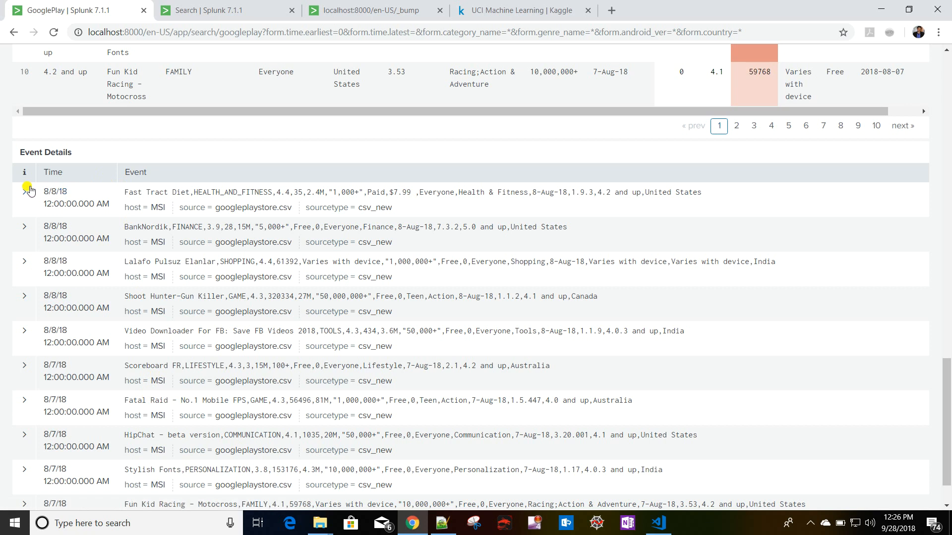
pyautogui.click(23, 193)
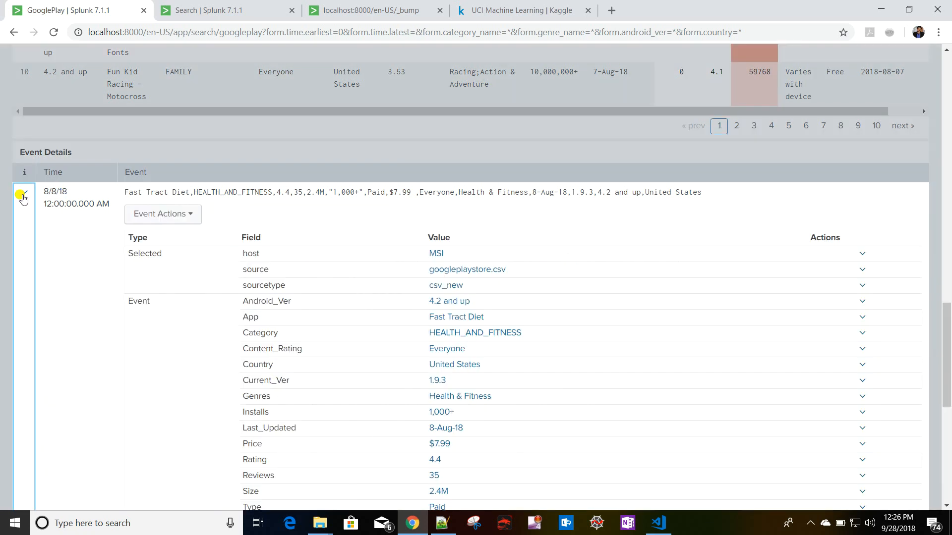
pyautogui.click(23, 194)
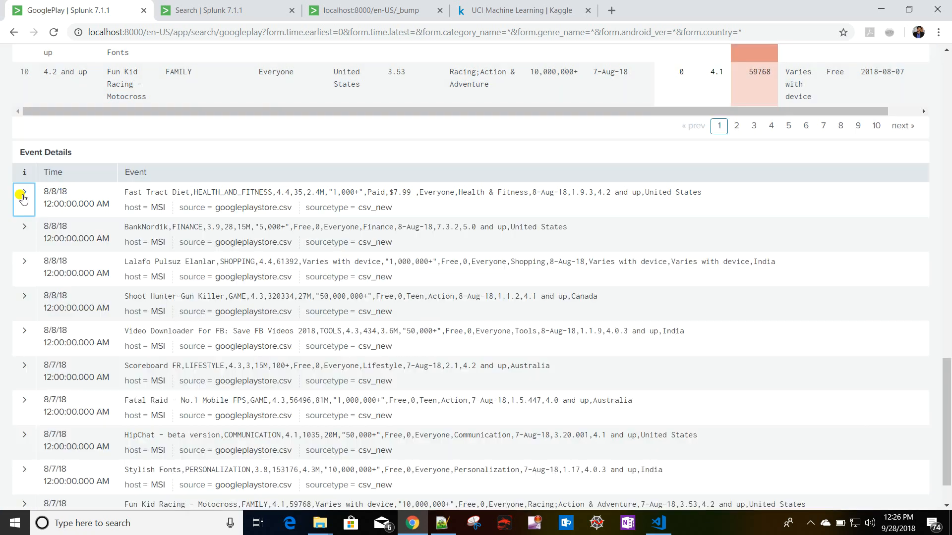
# Examine the Apps Details table's columns and rows, and go back over the charts to the dashboard filters.
pyautogui.scroll(5, 270, 340)
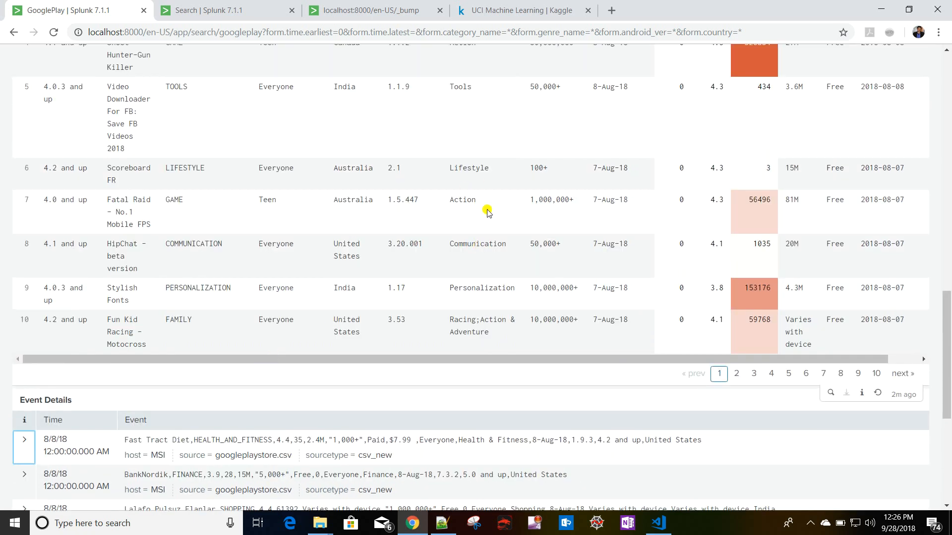
pyautogui.scroll(3, 496, 297)
pyautogui.scroll(-1, 510, 316)
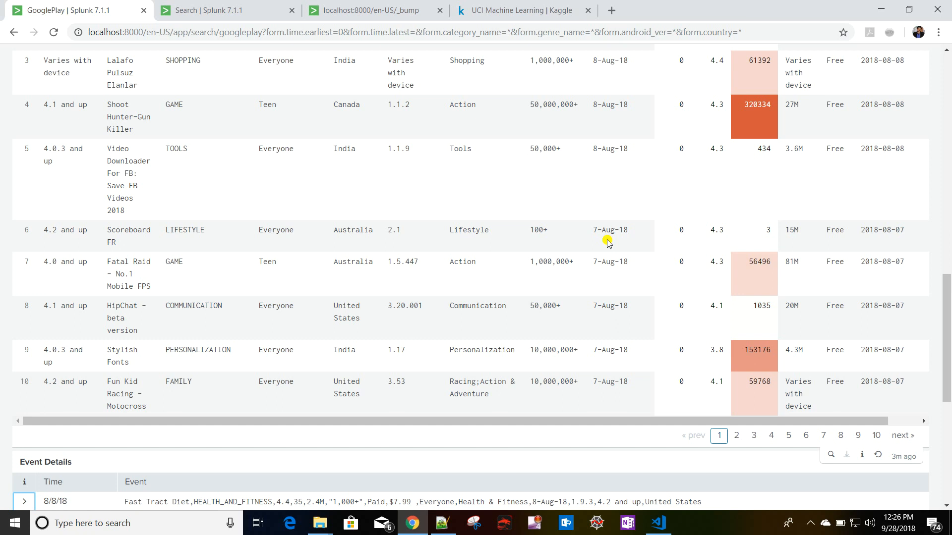
pyautogui.scroll(1, 608, 243)
pyautogui.scroll(3, 607, 242)
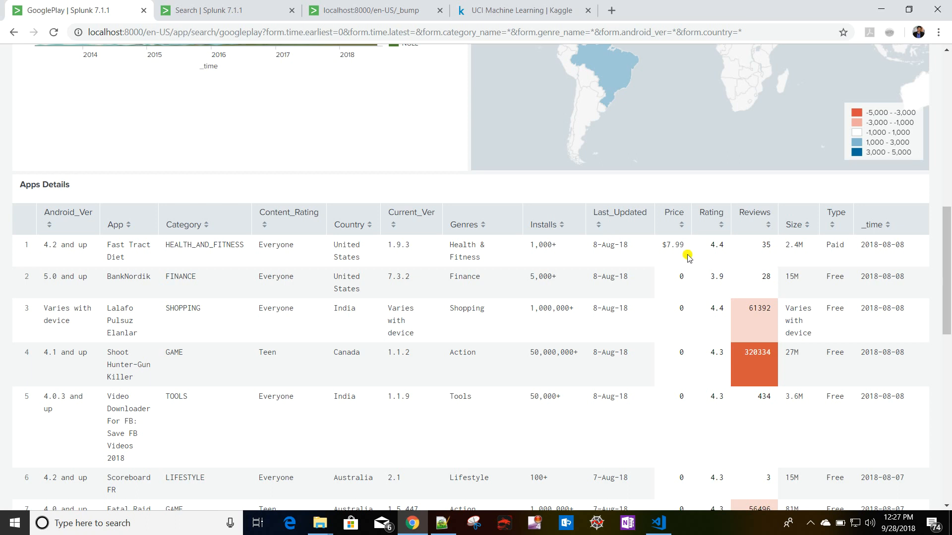
pyautogui.scroll(-7, 686, 253)
pyautogui.scroll(1, 688, 257)
pyautogui.scroll(12, 688, 257)
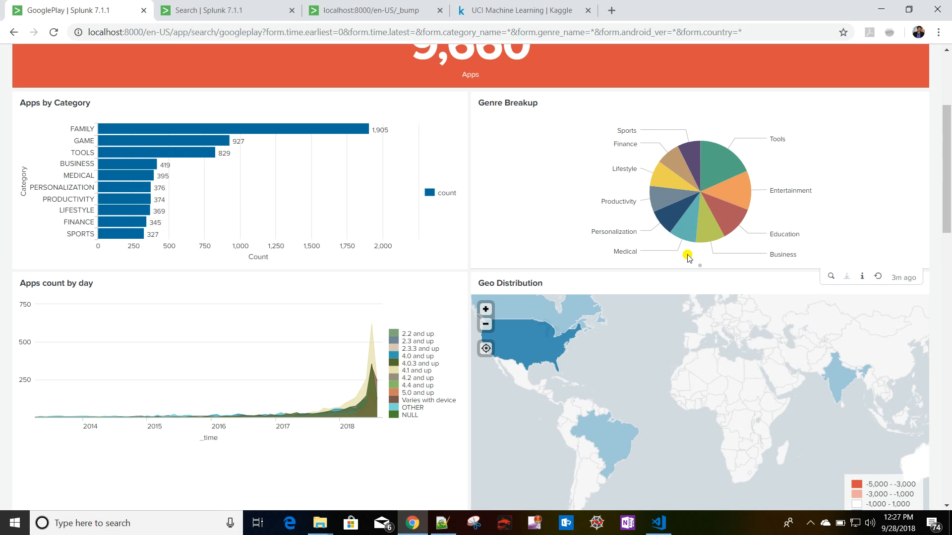
pyautogui.scroll(4, 688, 257)
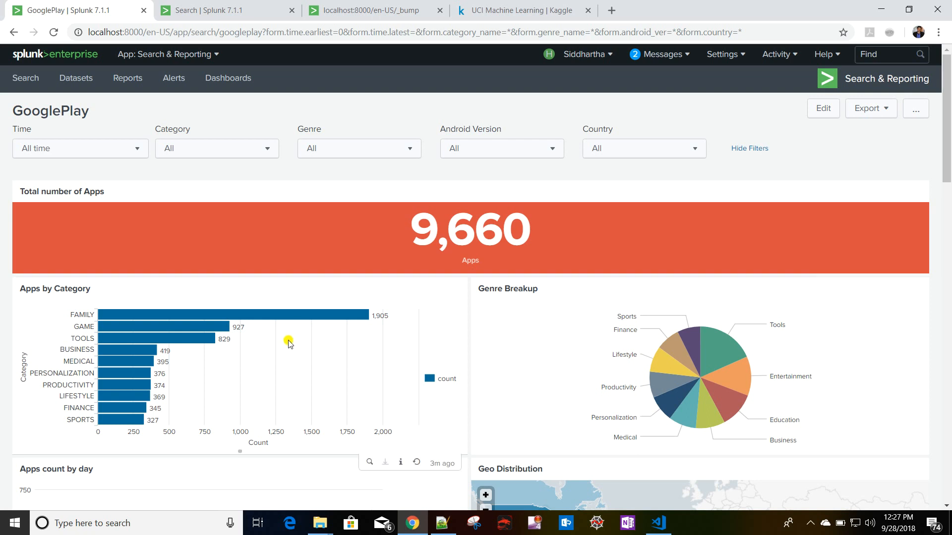
# Examine the FAMILY bar in Apps by Category alongside the Genre Breakup, Apps count by day and Geo Distribution panels.
pyautogui.moveTo(304, 315)
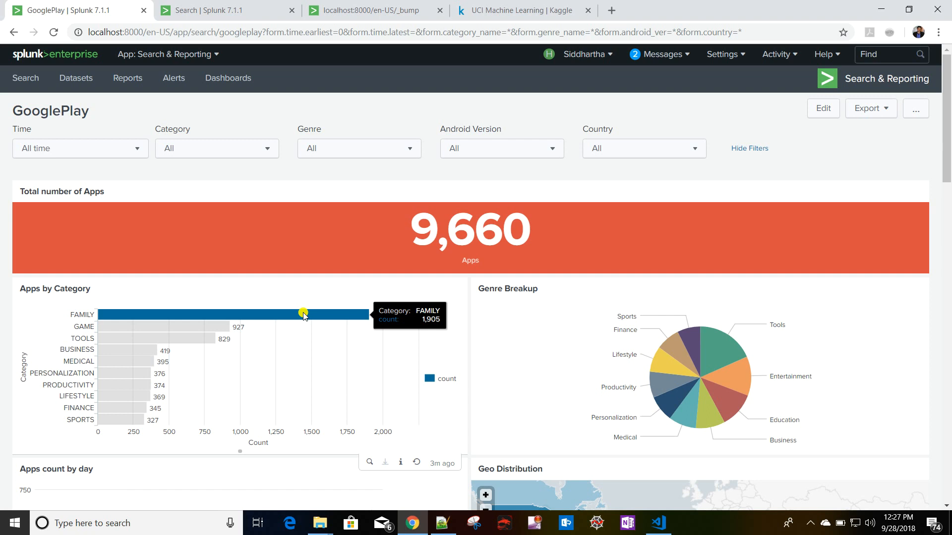
pyautogui.scroll(-3, 446, 366)
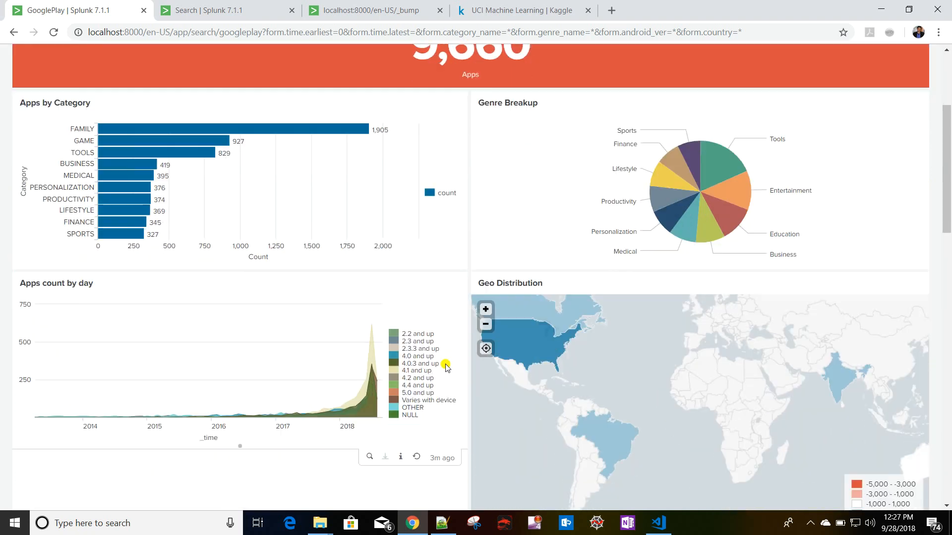
pyautogui.scroll(2, 604, 405)
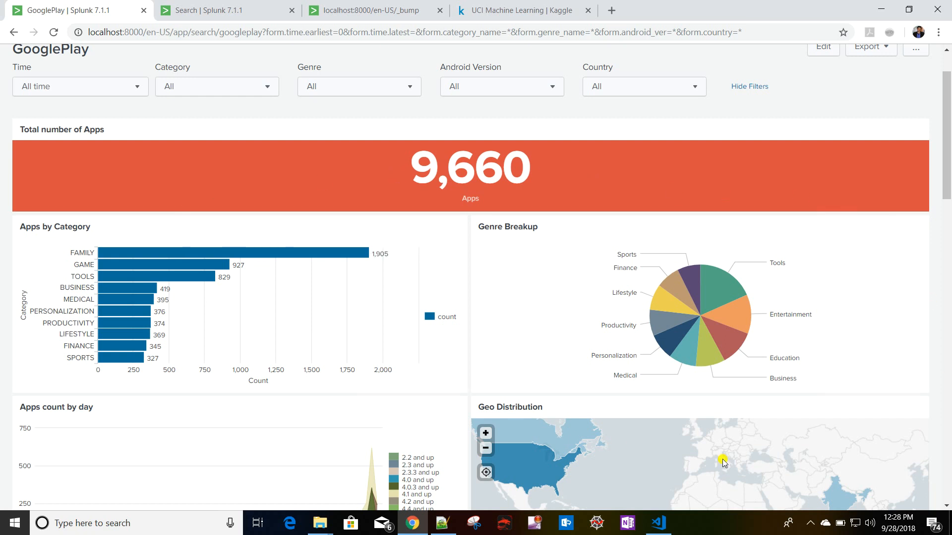
pyautogui.scroll(-3, 449, 387)
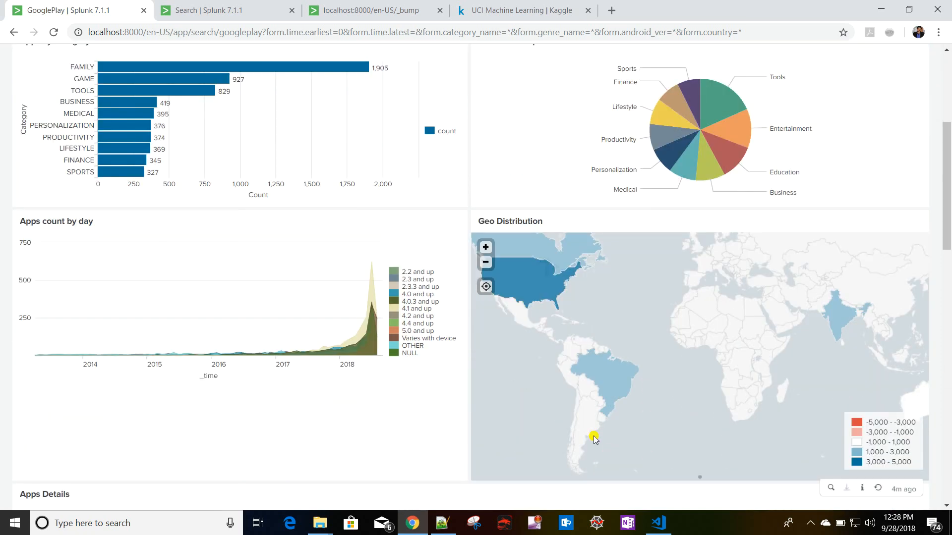
pyautogui.scroll(3, 389, 344)
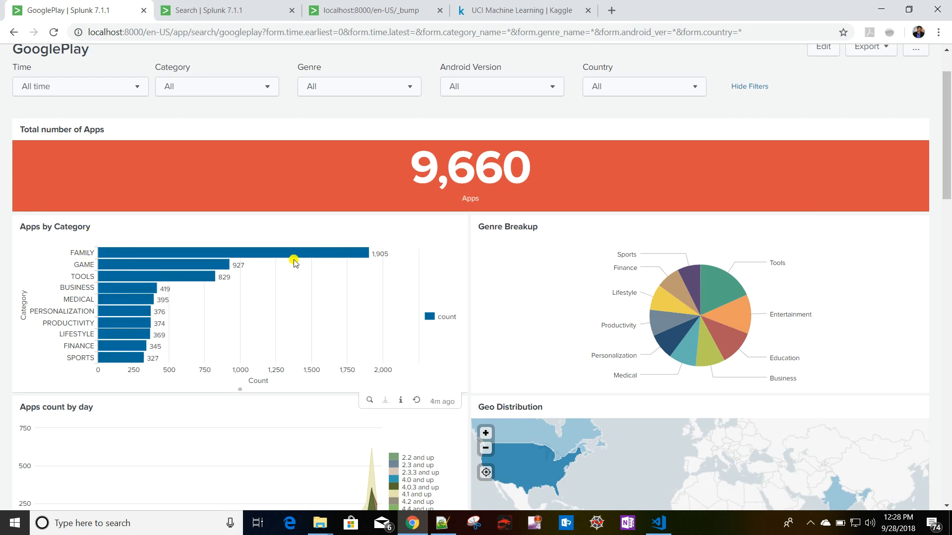
pyautogui.moveTo(297, 254)
pyautogui.scroll(-1, 586, 322)
pyautogui.scroll(3, 578, 320)
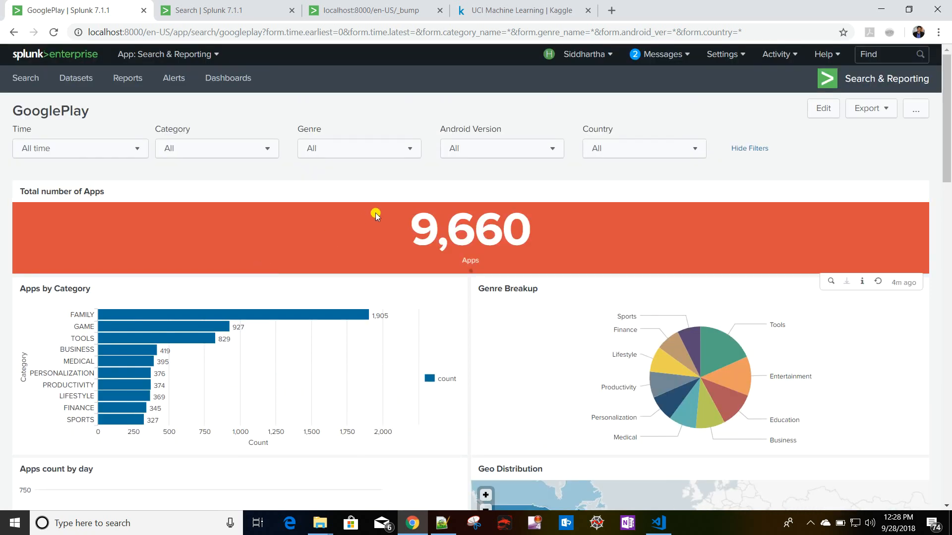
# Open the dashboard for editing and inspect the Apps by Category drilldown option Manage tokens on this dashboard, without applying it.
pyautogui.click(824, 112)
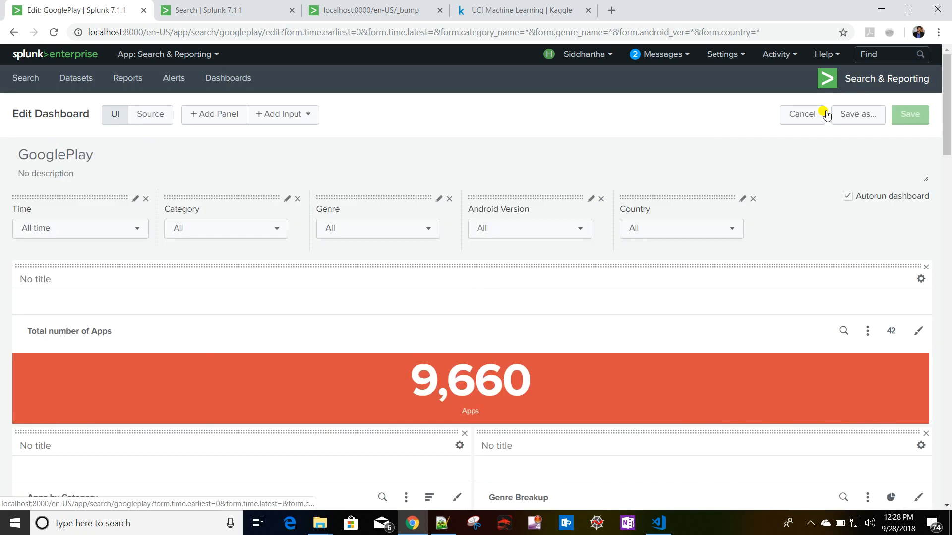
pyautogui.scroll(-2, 341, 222)
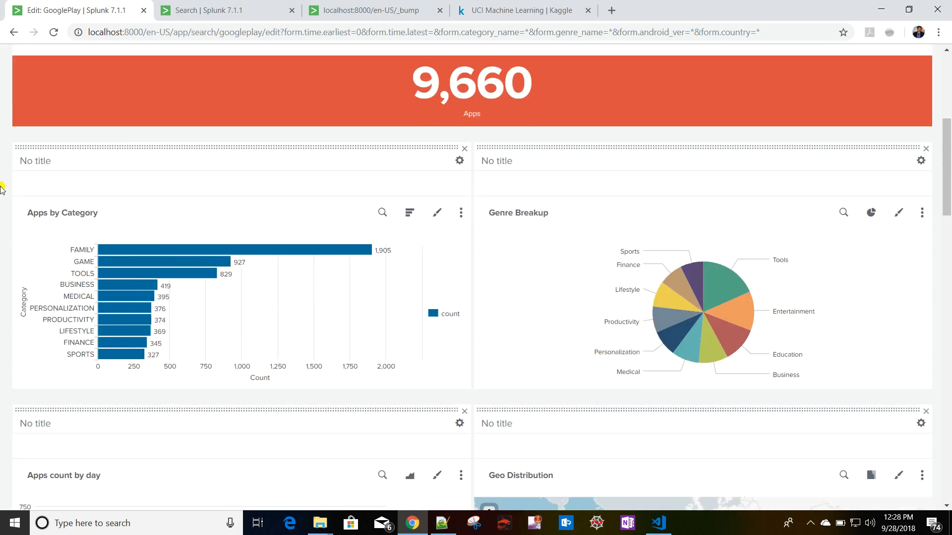
pyautogui.click(461, 214)
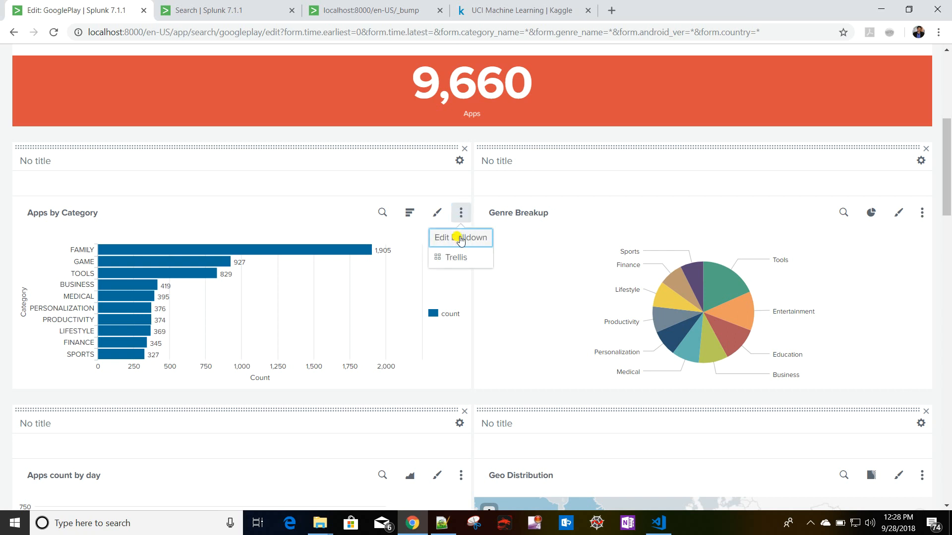
pyautogui.click(461, 238)
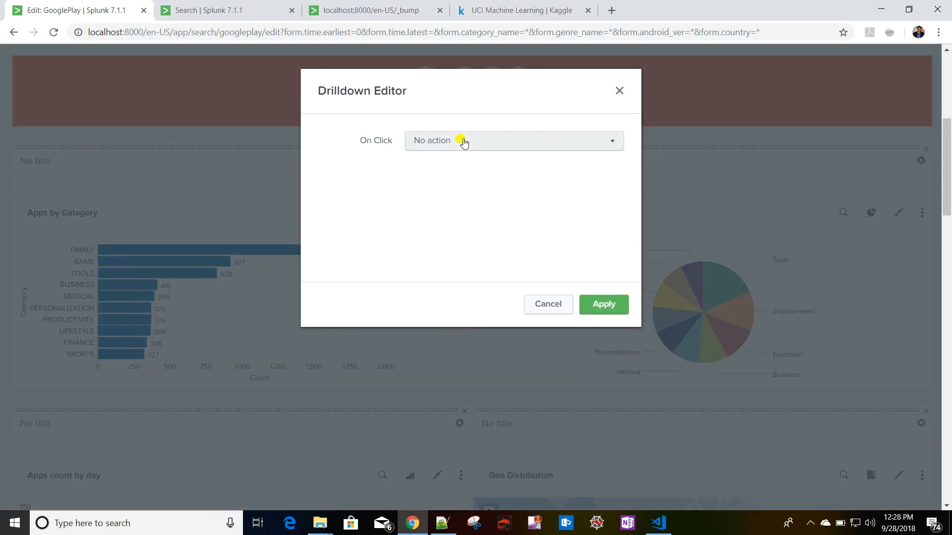
pyautogui.click(484, 147)
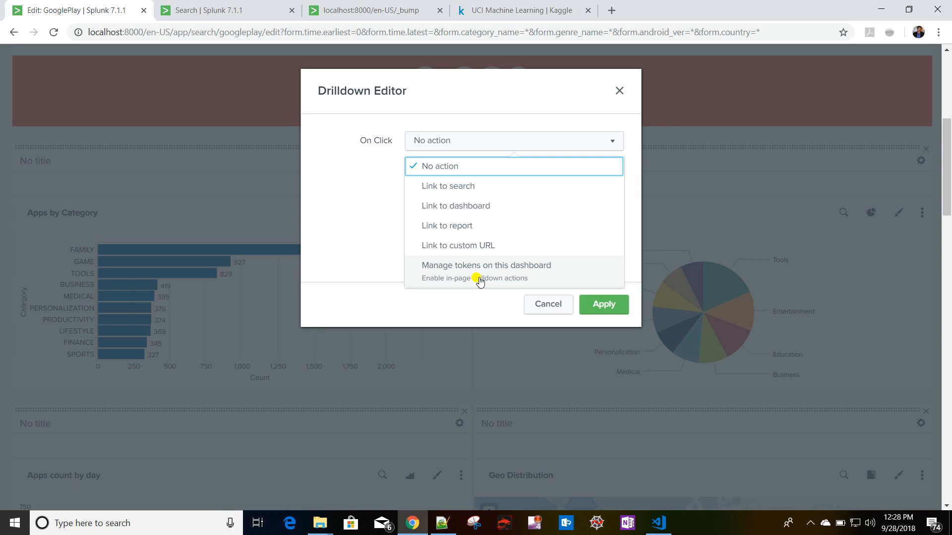
pyautogui.click(480, 279)
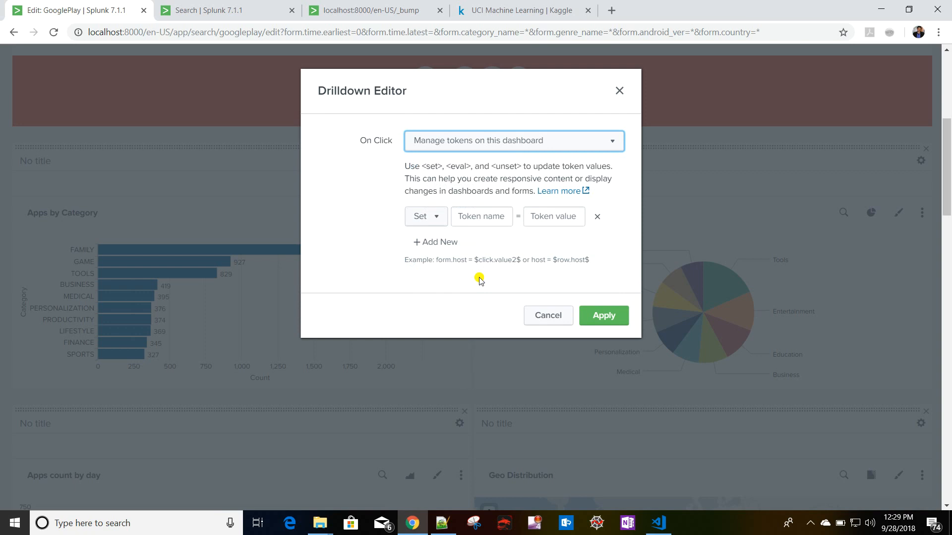
pyautogui.click(540, 318)
# Open the Dashboards list in a new browser tab and load the GooglePlay dashboard there.
pyautogui.scroll(6, 188, 251)
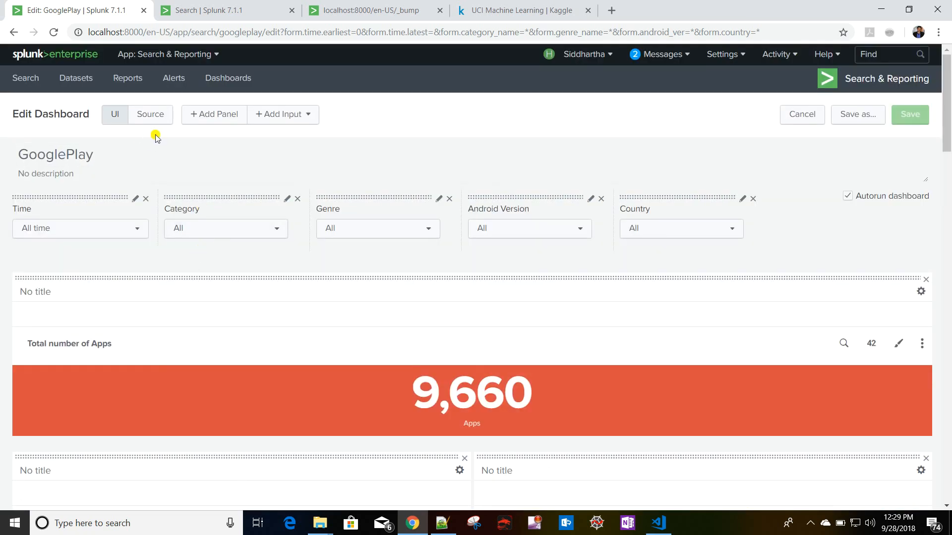
pyautogui.rightClick(229, 78)
pyautogui.click(253, 89)
pyautogui.click(217, 14)
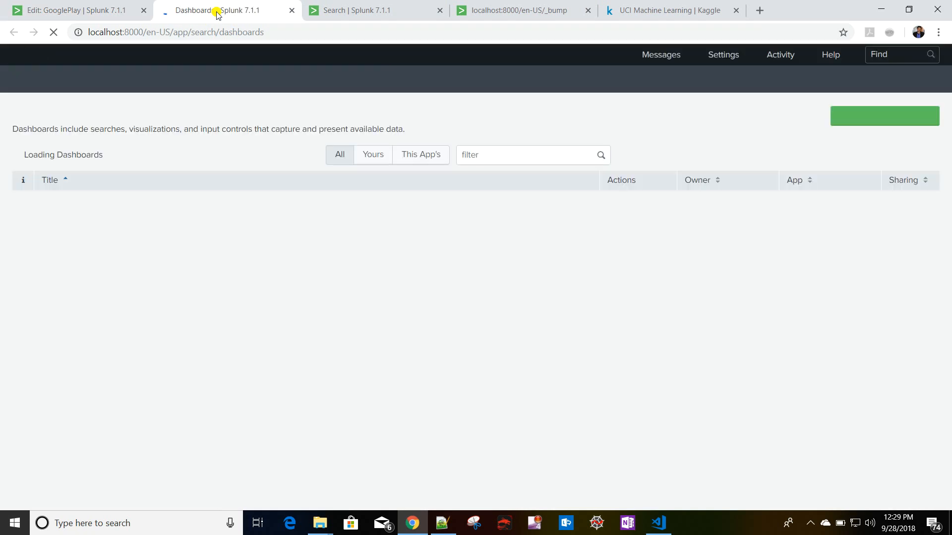
pyautogui.click(69, 199)
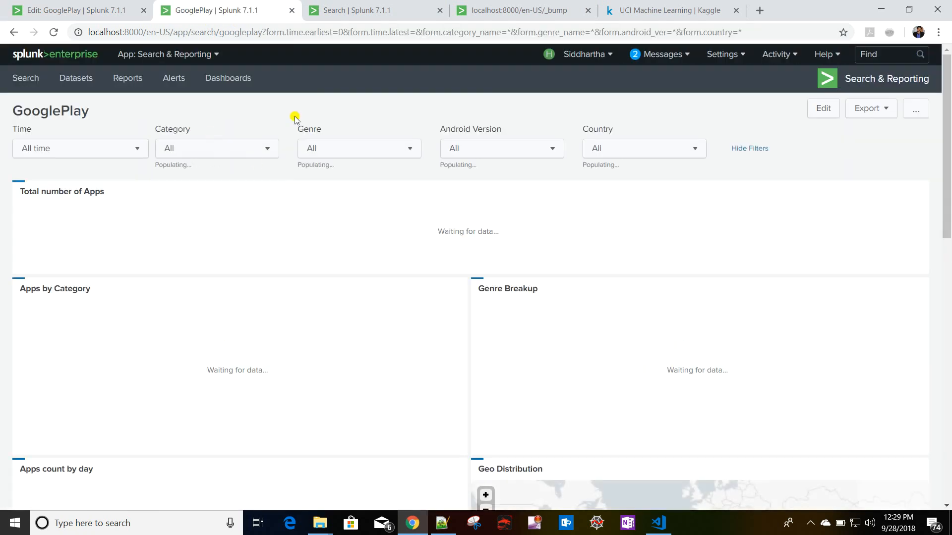
# Open the GooglePlay dashboard's XML source in the new tab and examine the base_search query, its table fields and time tokens.
pyautogui.click(820, 111)
pyautogui.click(136, 118)
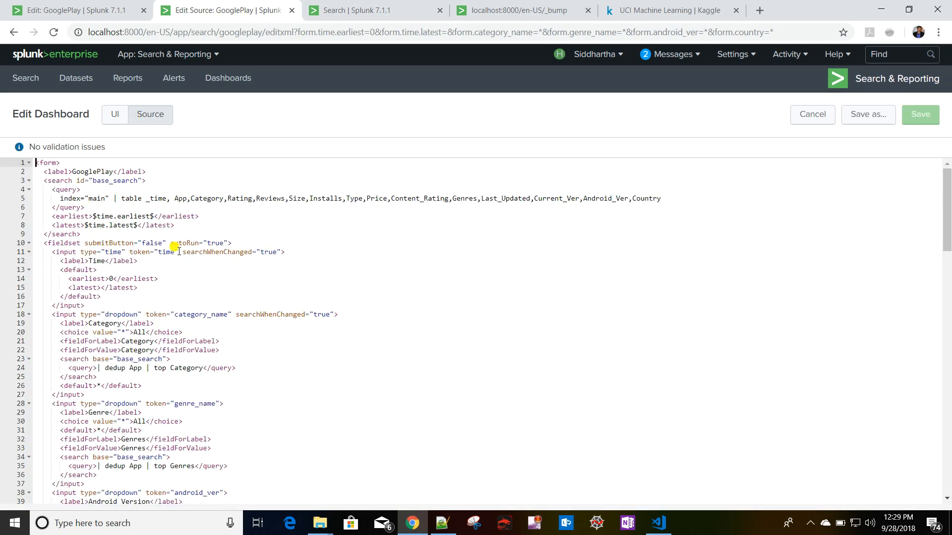
pyautogui.click(35, 181)
pyautogui.moveTo(35, 181); pyautogui.dragTo(100, 232)
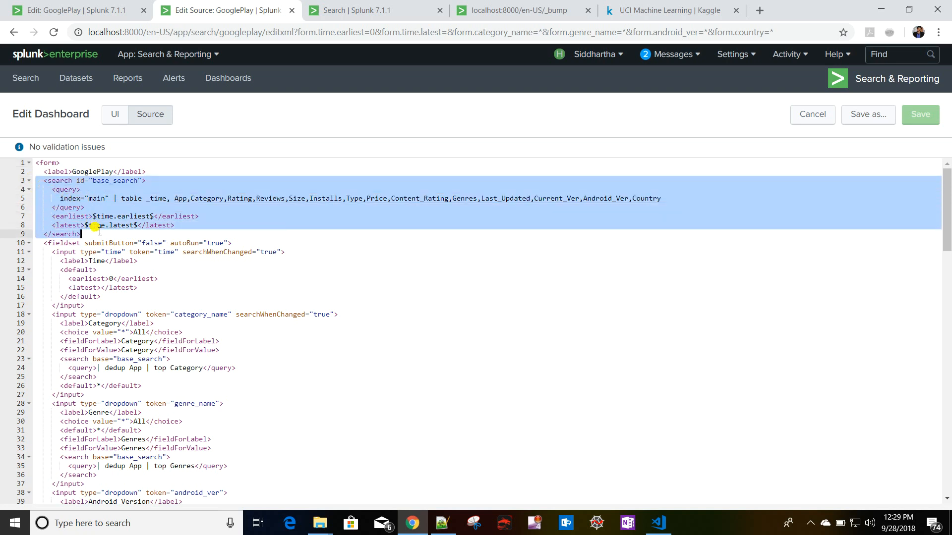
pyautogui.click(134, 216)
pyautogui.moveTo(60, 198); pyautogui.dragTo(675, 196)
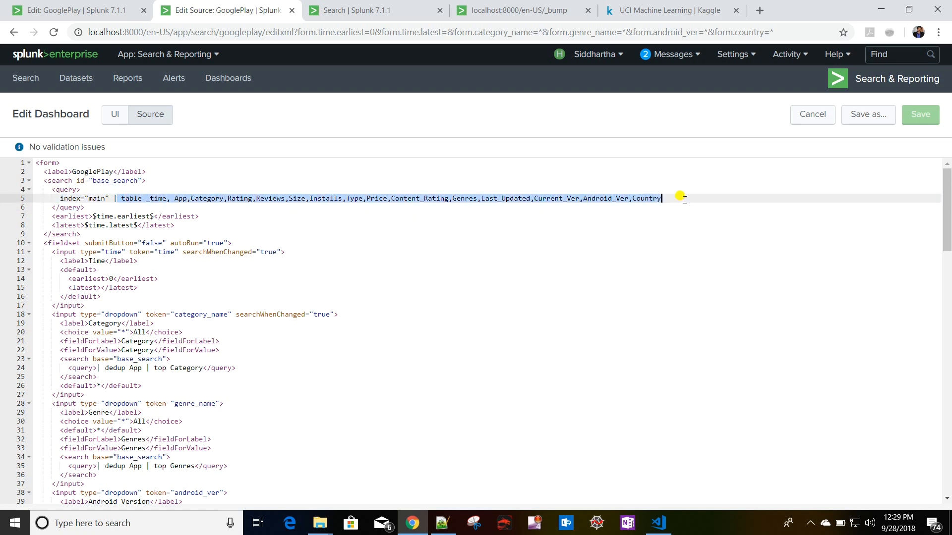
pyautogui.click(114, 182)
# Examine the source of the Time, Category, Genre, Android Version and Country inputs and the panel searches based on base_search.
pyautogui.scroll(-1, 175, 331)
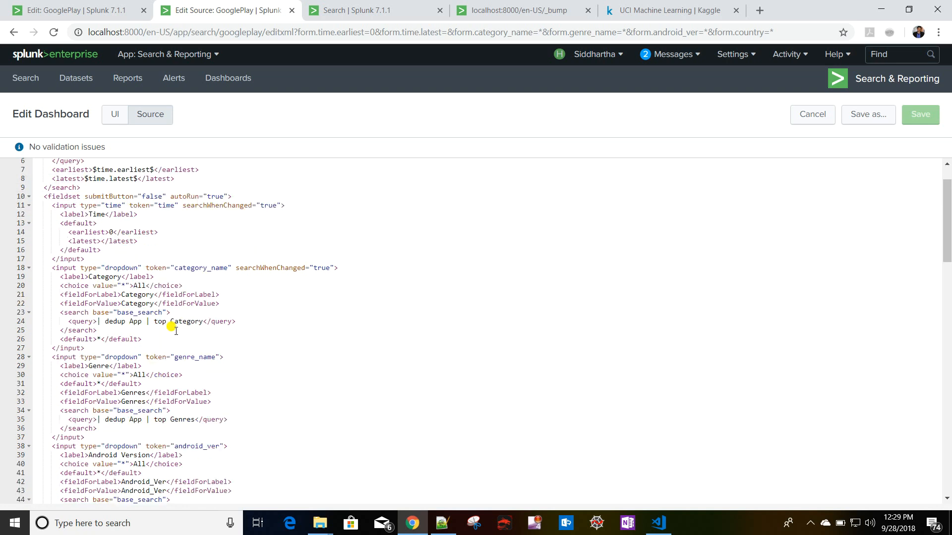
pyautogui.moveTo(36, 205); pyautogui.dragTo(125, 256)
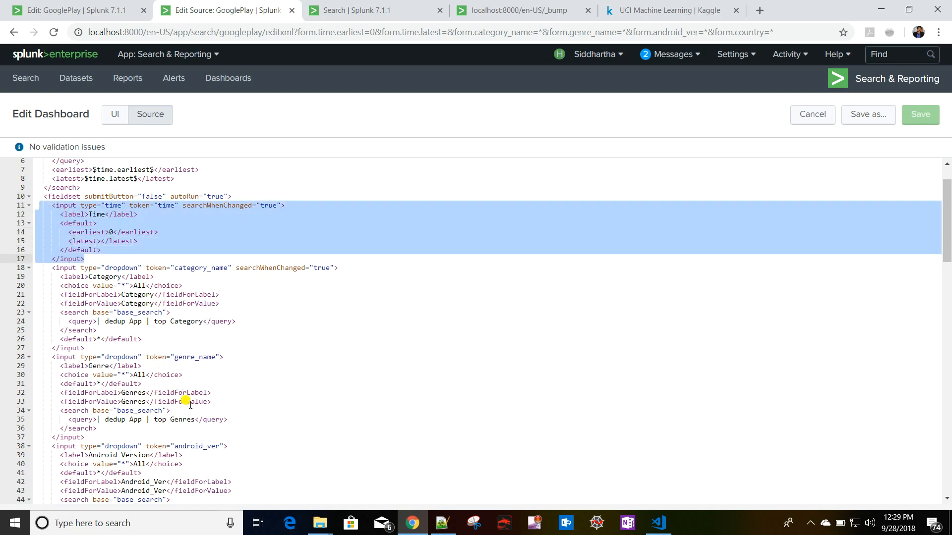
pyautogui.scroll(-1, 187, 375)
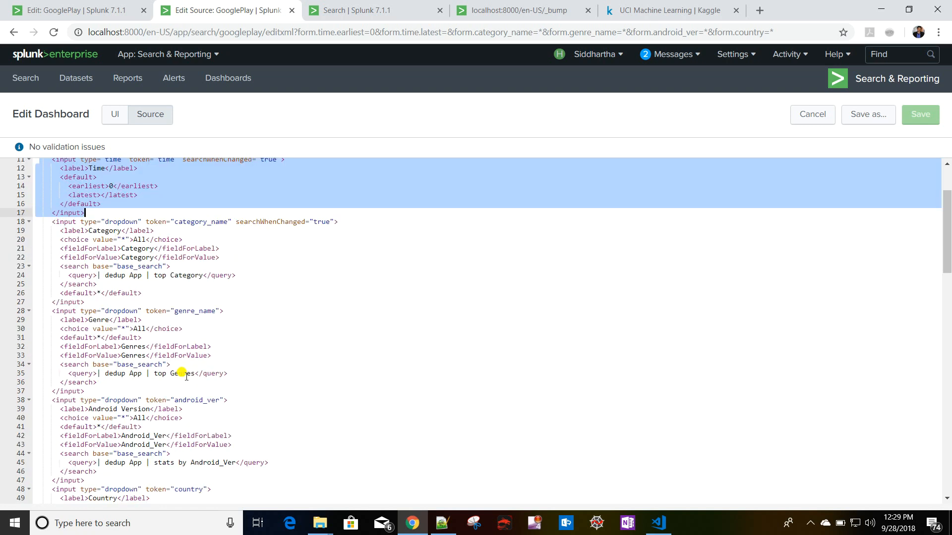
pyautogui.moveTo(40, 223); pyautogui.dragTo(182, 281)
pyautogui.click(174, 296)
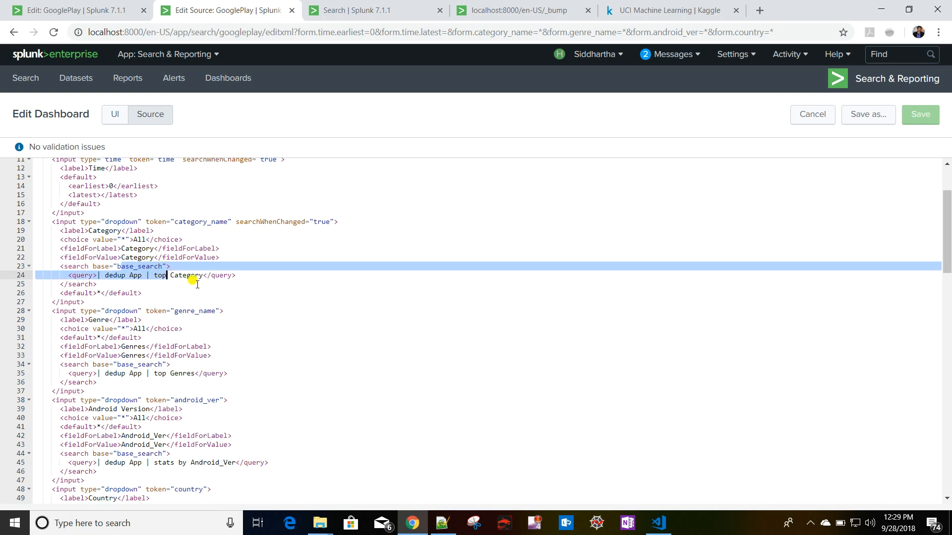
pyautogui.click(179, 276)
pyautogui.scroll(-2, 220, 376)
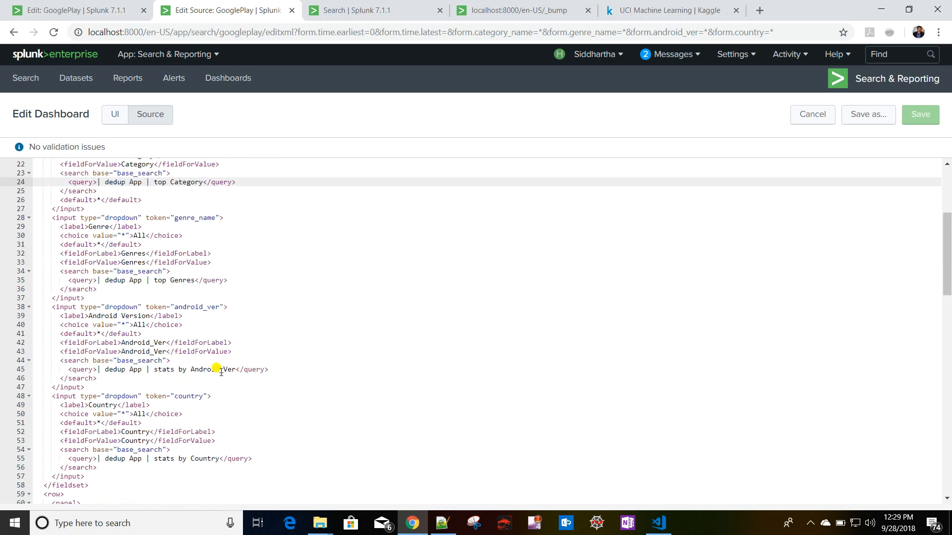
pyautogui.scroll(-6, 217, 369)
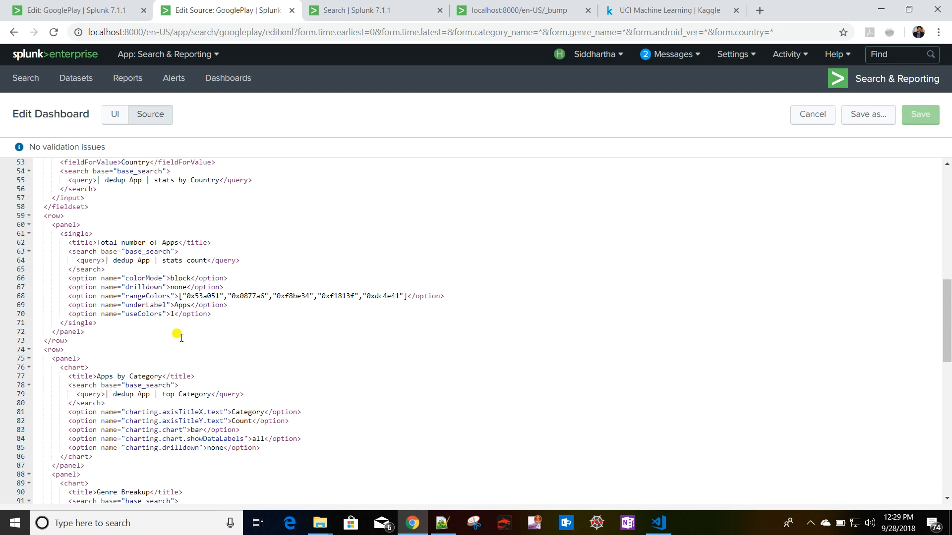
pyautogui.scroll(10, 323, 405)
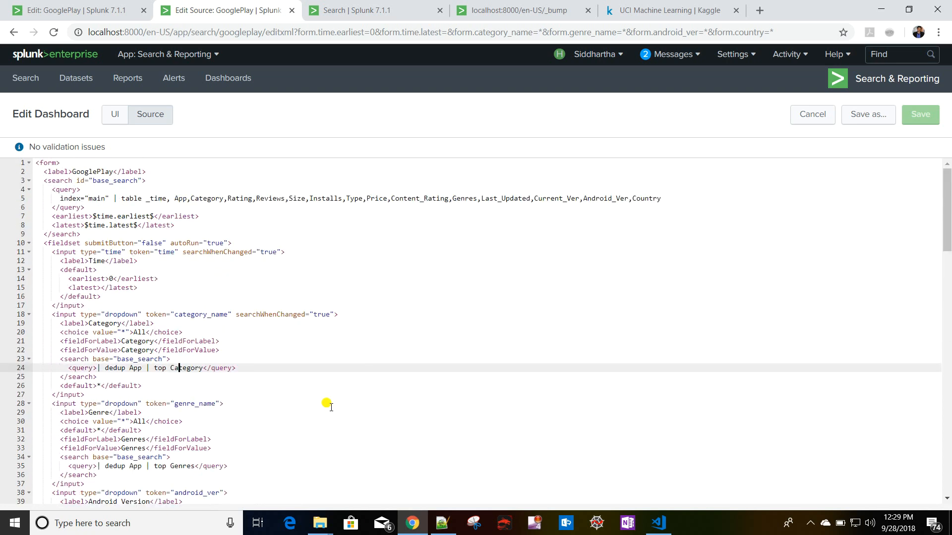
# Compare the source with the dashboard editor, look over the Apps by Category and Genre Breakup panels, and leave editing without saving.
pyautogui.click(83, 11)
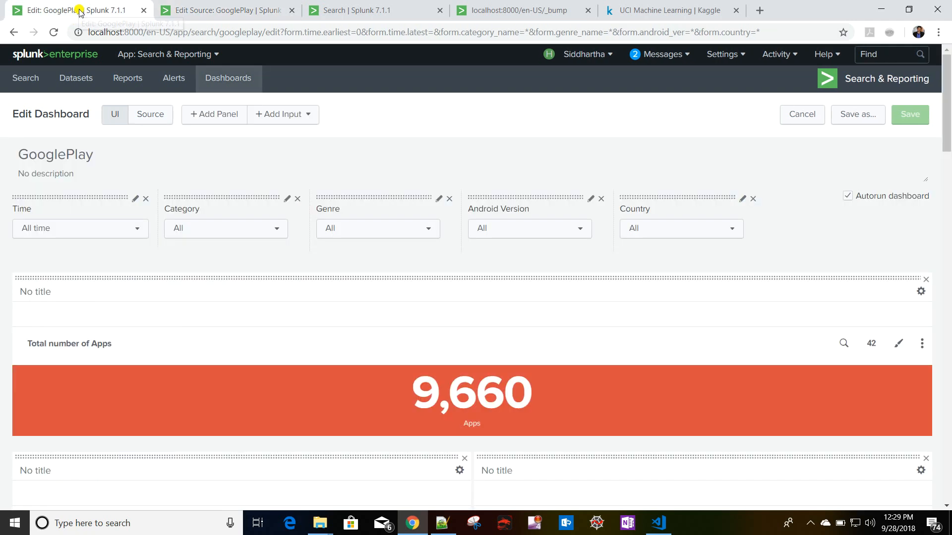
pyautogui.click(244, 11)
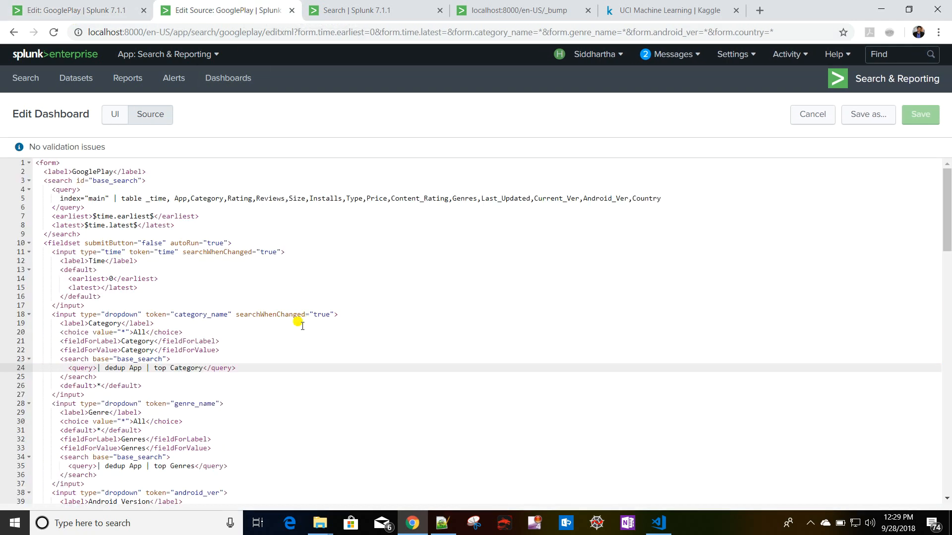
pyautogui.click(91, 11)
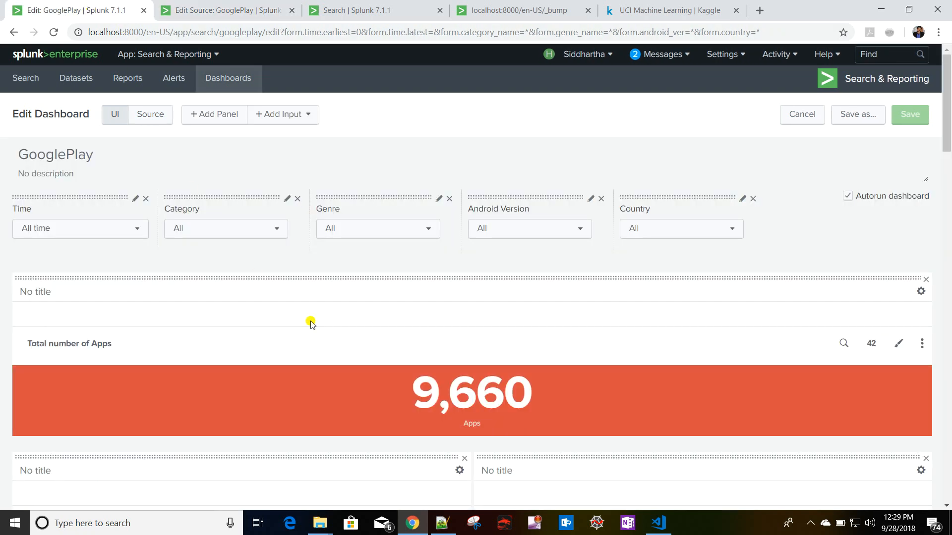
pyautogui.scroll(-5, 311, 322)
pyautogui.moveTo(245, 313)
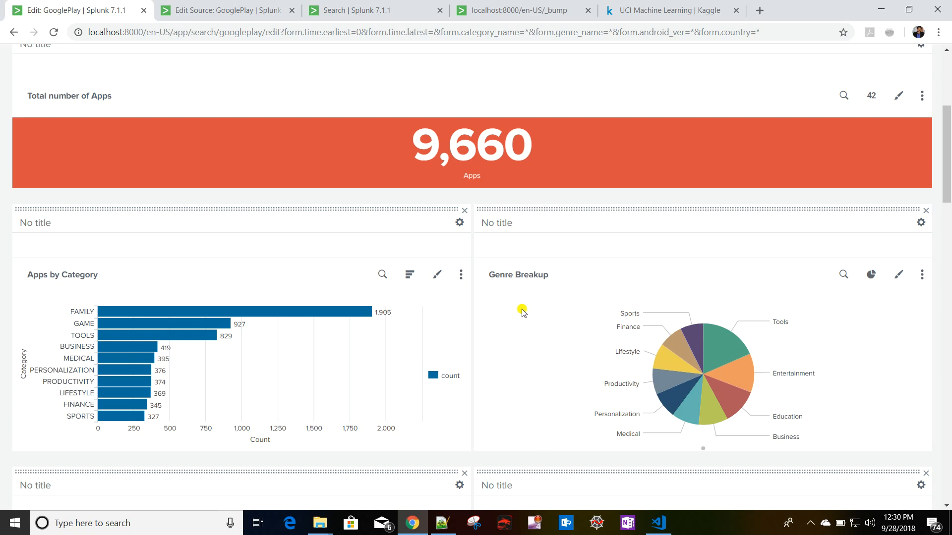
pyautogui.scroll(5, 522, 312)
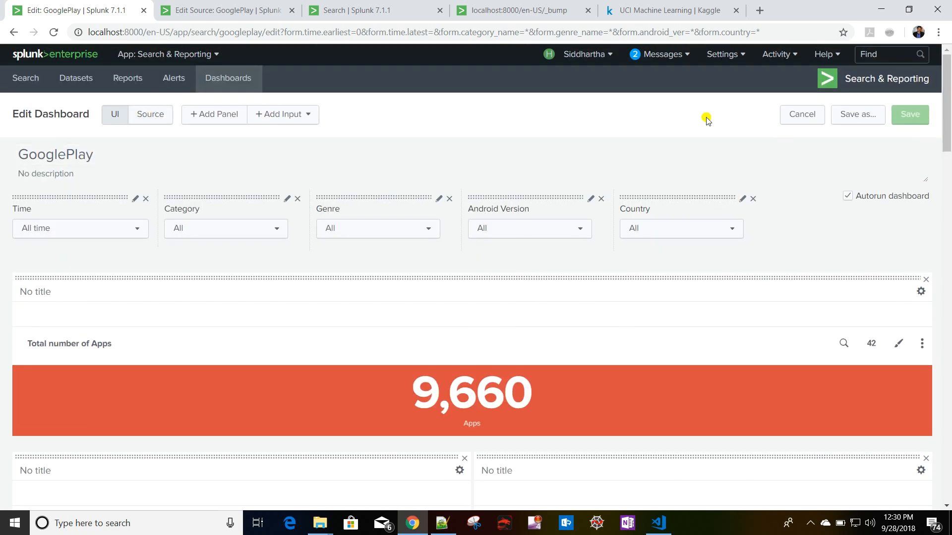
pyautogui.click(802, 114)
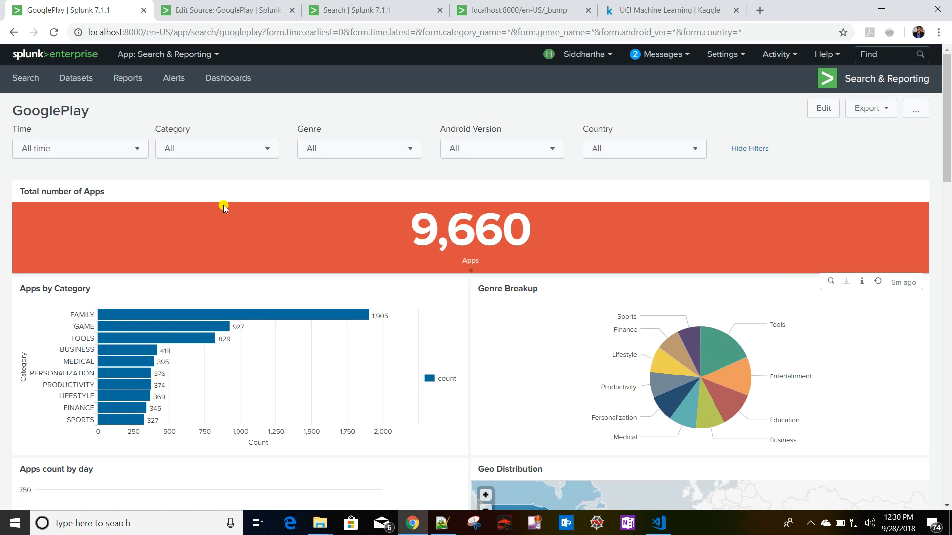
# Open the Apps by Category panel's query in Search and examine how "dedup App | top Category" extends the base search.
pyautogui.scroll(-4, 278, 238)
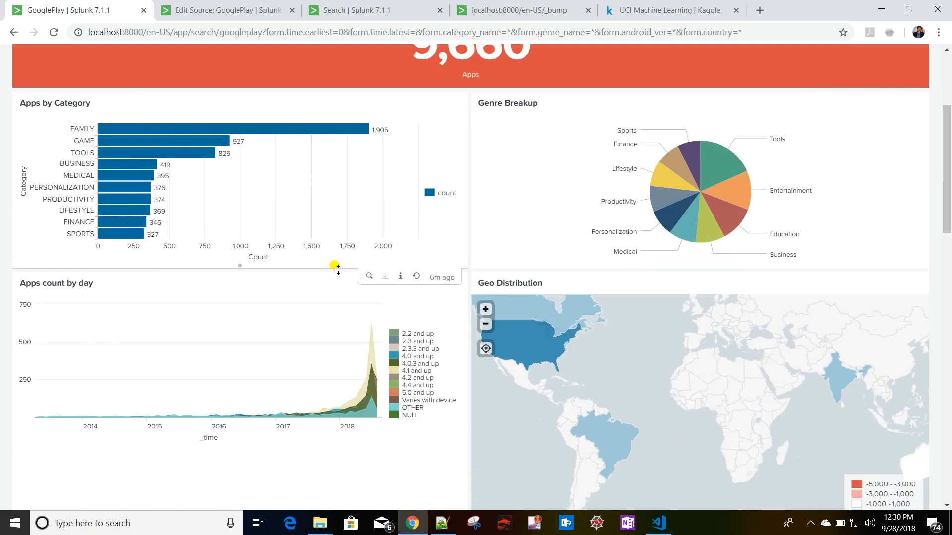
pyautogui.click(367, 279)
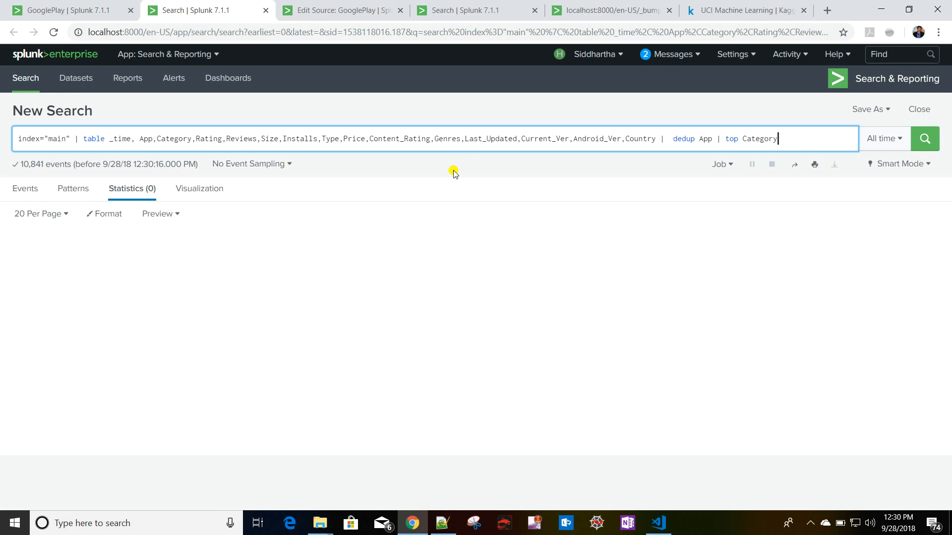
pyautogui.moveTo(661, 138); pyautogui.dragTo(1, 141)
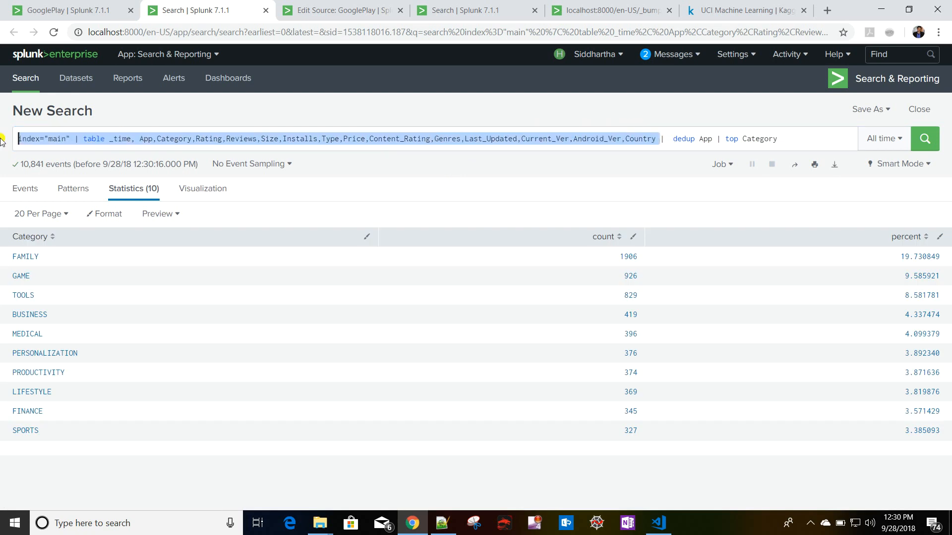
pyautogui.click(659, 139)
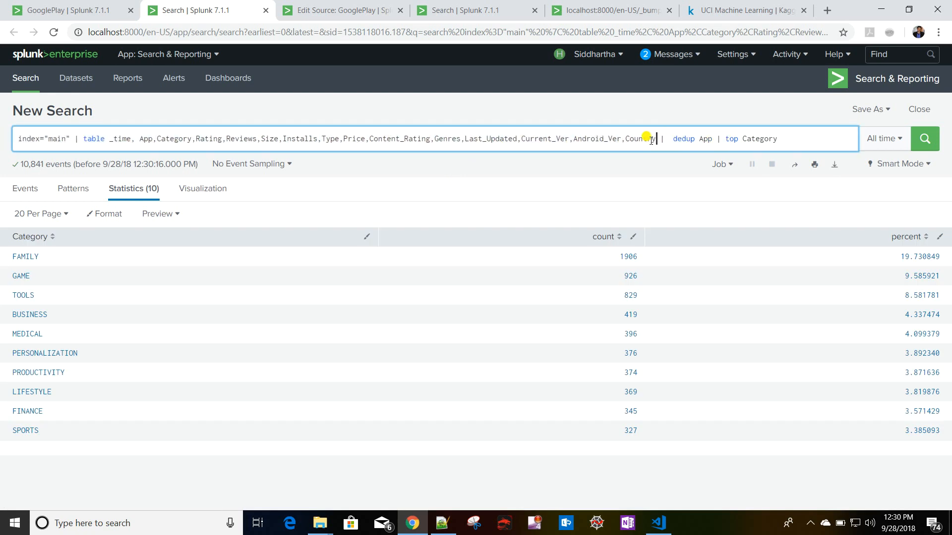
pyautogui.moveTo(659, 139); pyautogui.dragTo(724, 139)
pyautogui.click(786, 137)
pyautogui.moveTo(785, 137); pyautogui.dragTo(17, 135)
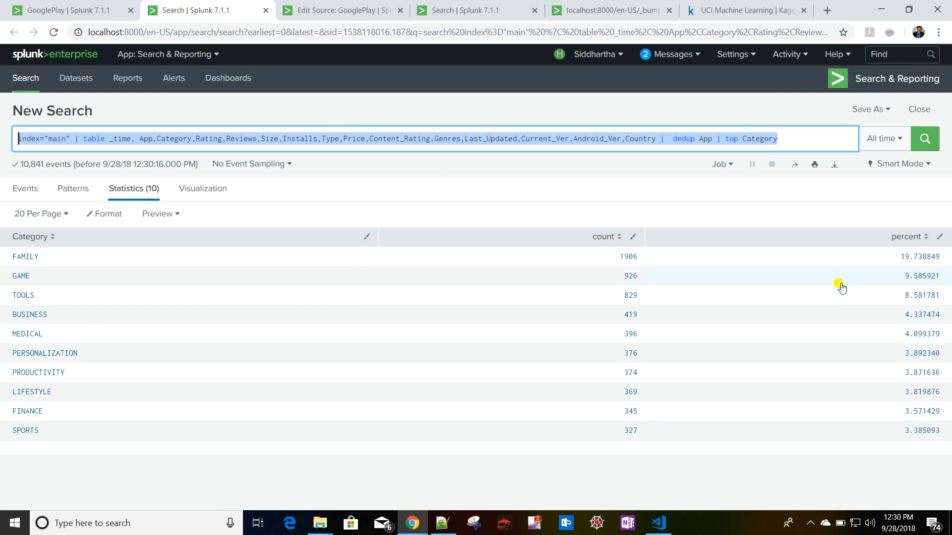
pyautogui.click(77, 12)
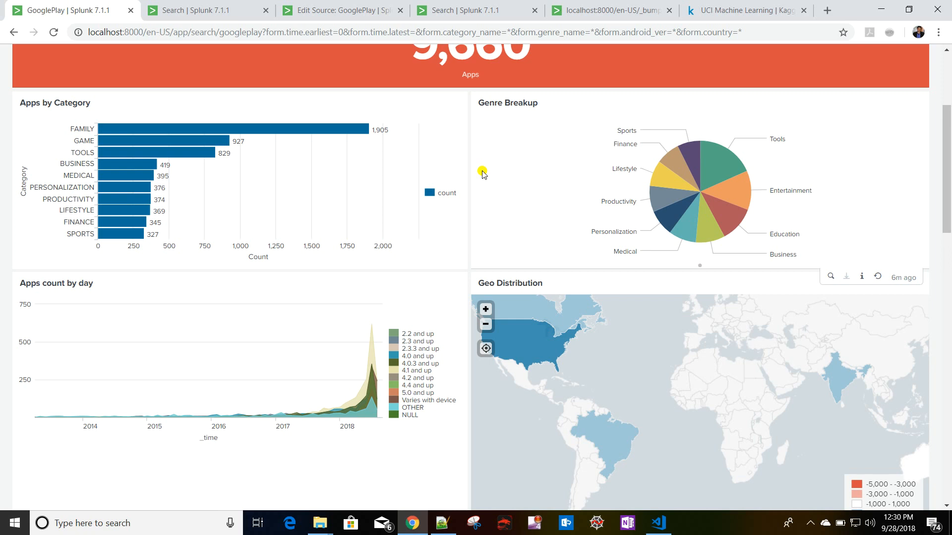
pyautogui.click(184, 11)
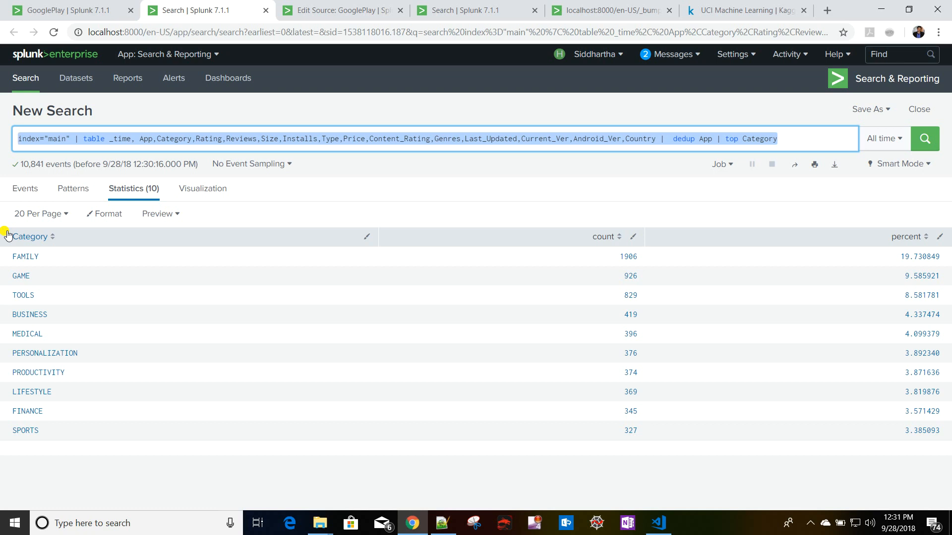
# Reopen the GooglePlay dashboard for editing and set the Apps by Category drilldown action to Manage tokens on this dashboard.
pyautogui.click(74, 10)
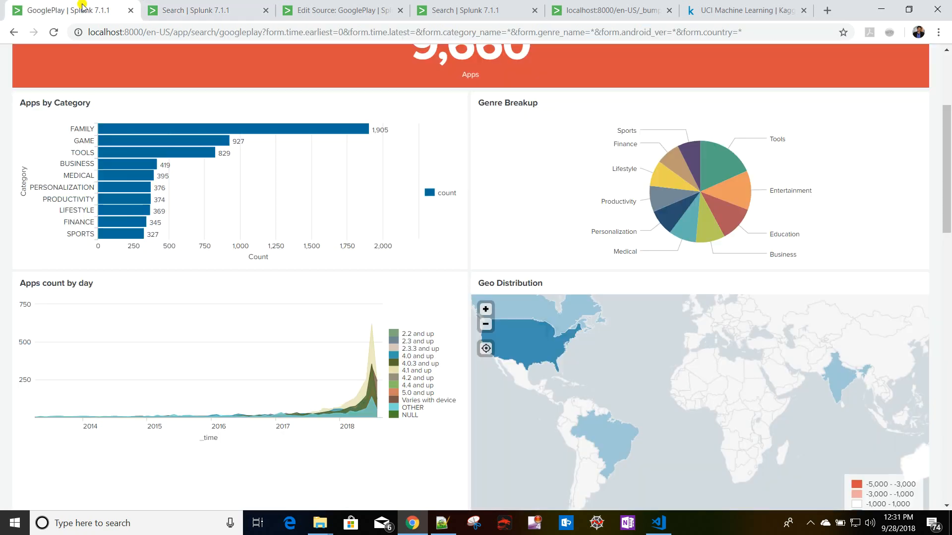
pyautogui.scroll(4, 682, 179)
pyautogui.click(823, 108)
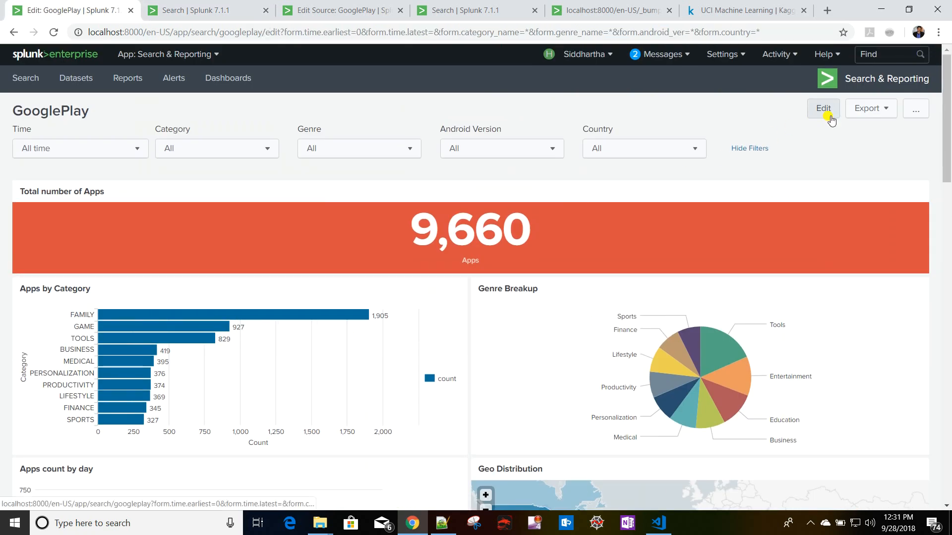
pyautogui.scroll(-5, 347, 243)
pyautogui.scroll(-2, 347, 243)
pyautogui.scroll(1, 340, 206)
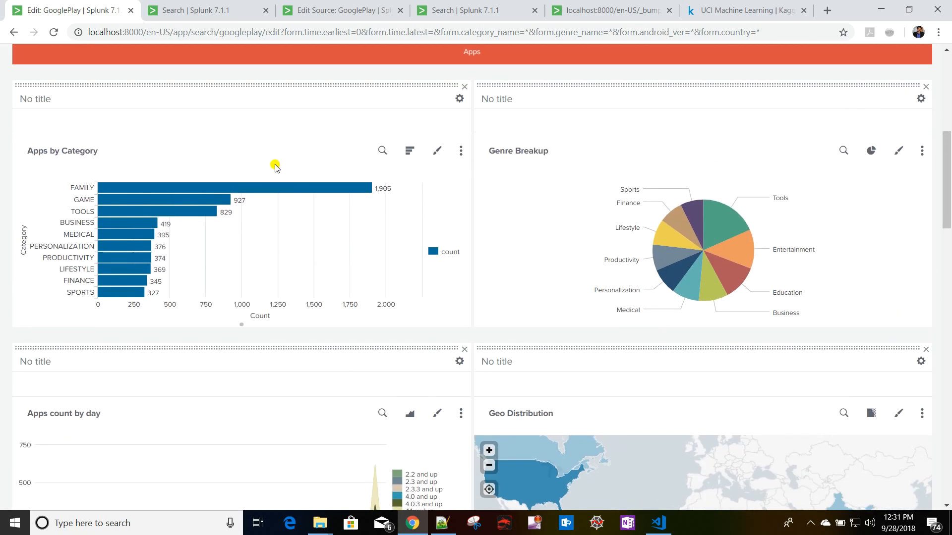
pyautogui.click(461, 154)
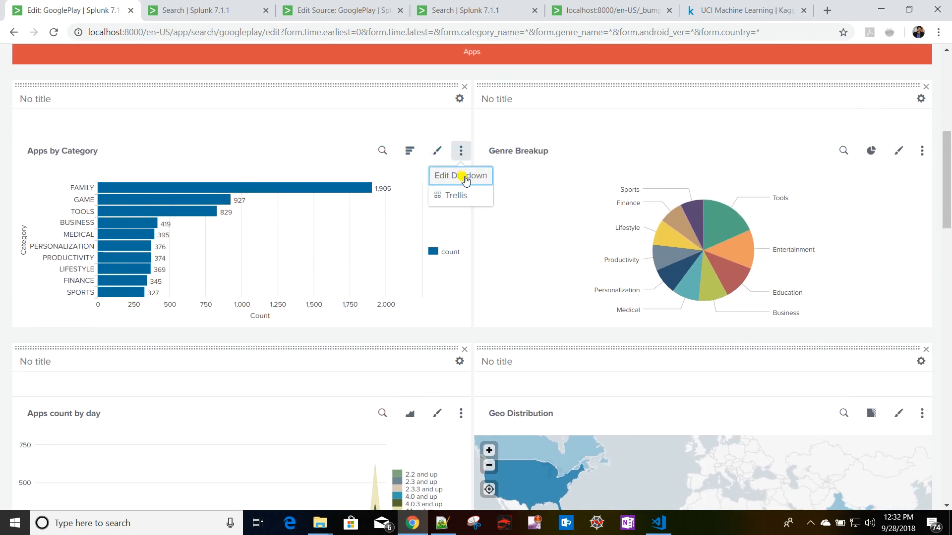
pyautogui.click(463, 175)
pyautogui.click(484, 270)
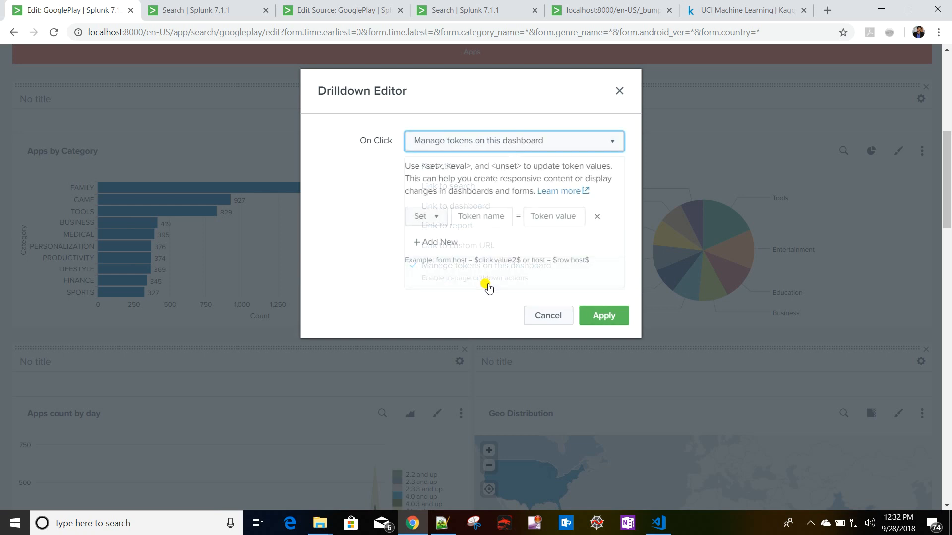
# Set the drilldown's token name to form.category_name, copying category_name from the Category dropdown's token in the dashboard source.
pyautogui.click(475, 218)
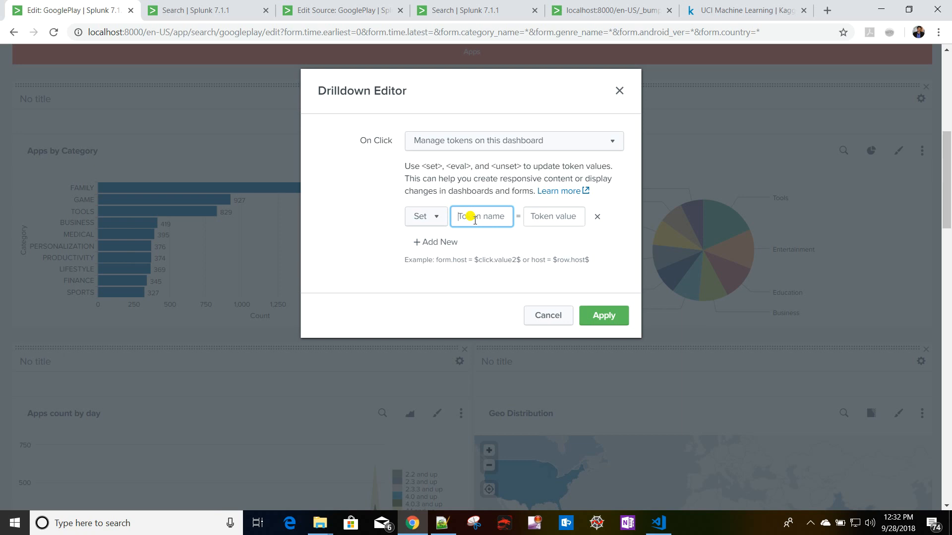
pyautogui.write('form.')
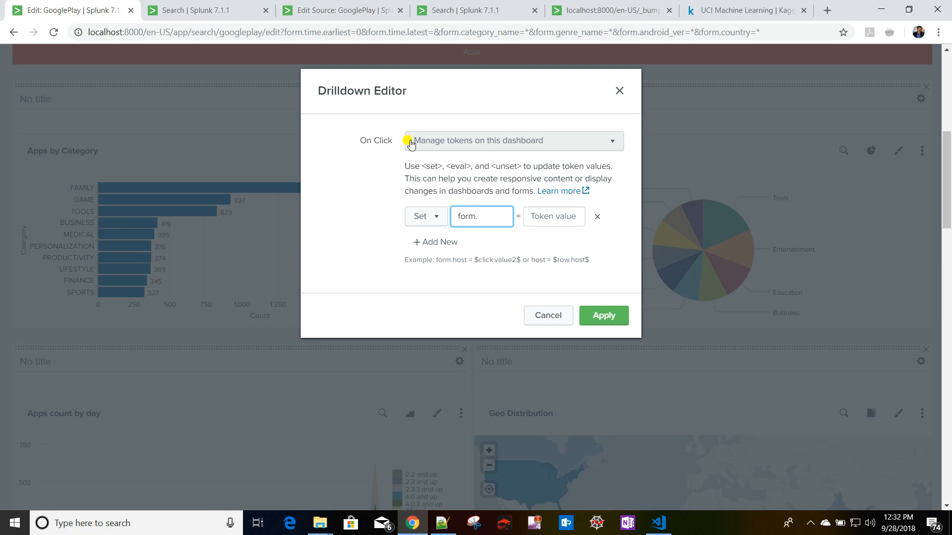
pyautogui.click(335, 11)
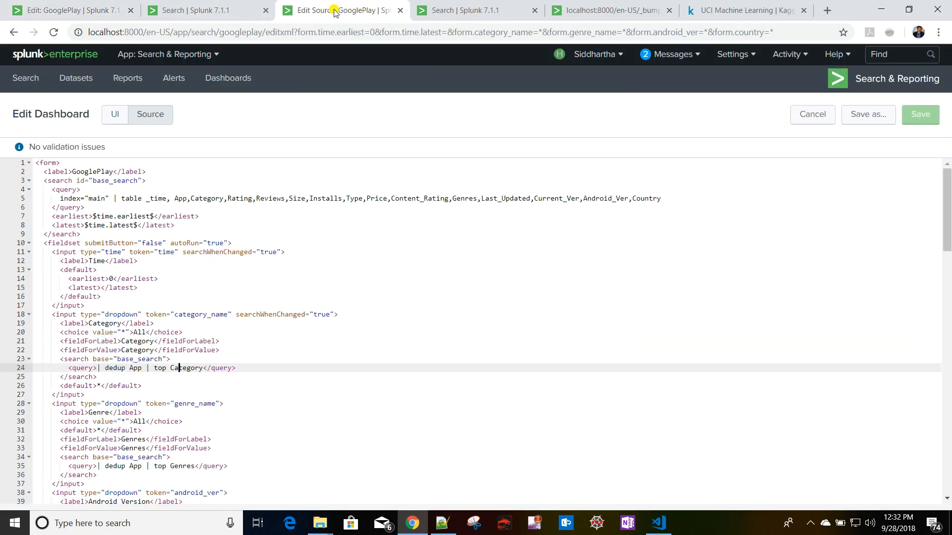
pyautogui.click(73, 11)
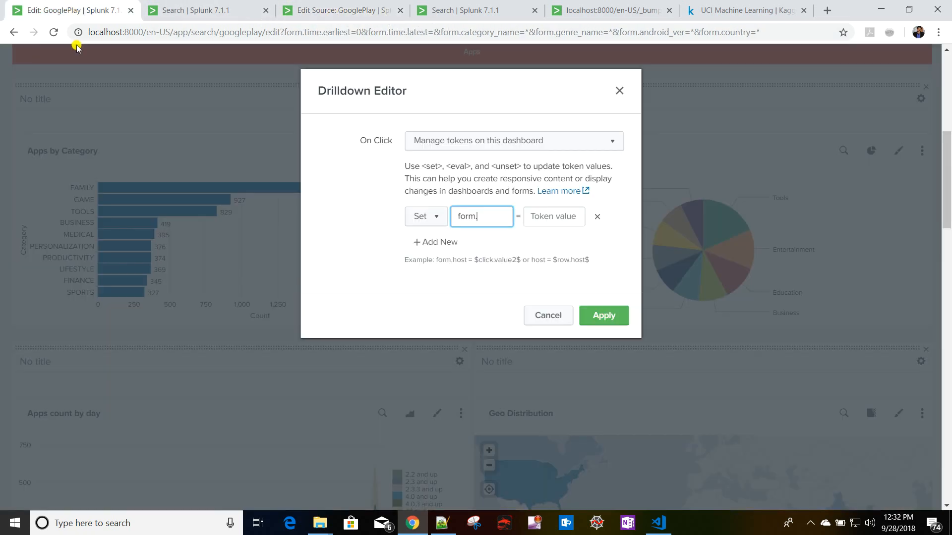
pyautogui.click(336, 11)
pyautogui.scroll(-1, 187, 292)
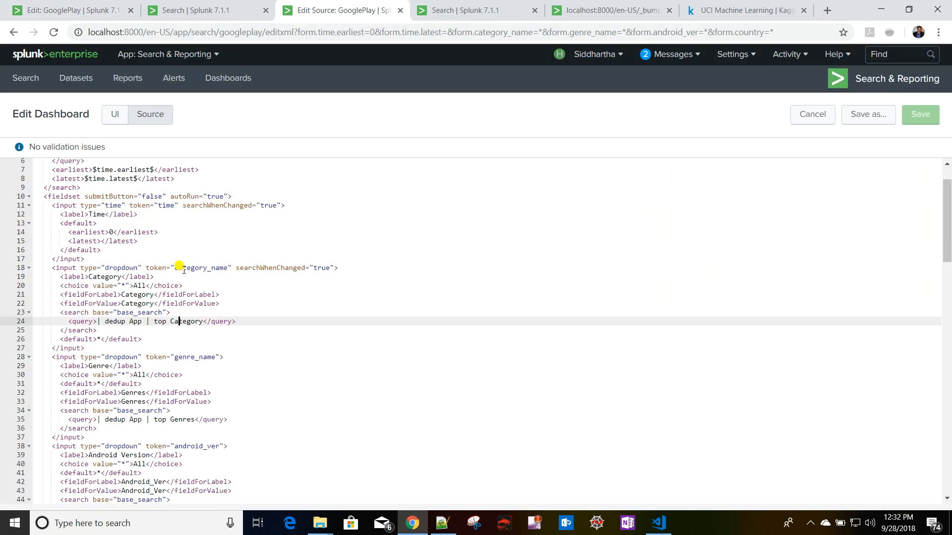
pyautogui.moveTo(177, 268); pyautogui.dragTo(228, 265)
pyautogui.hotkey('ctrl', 'c')
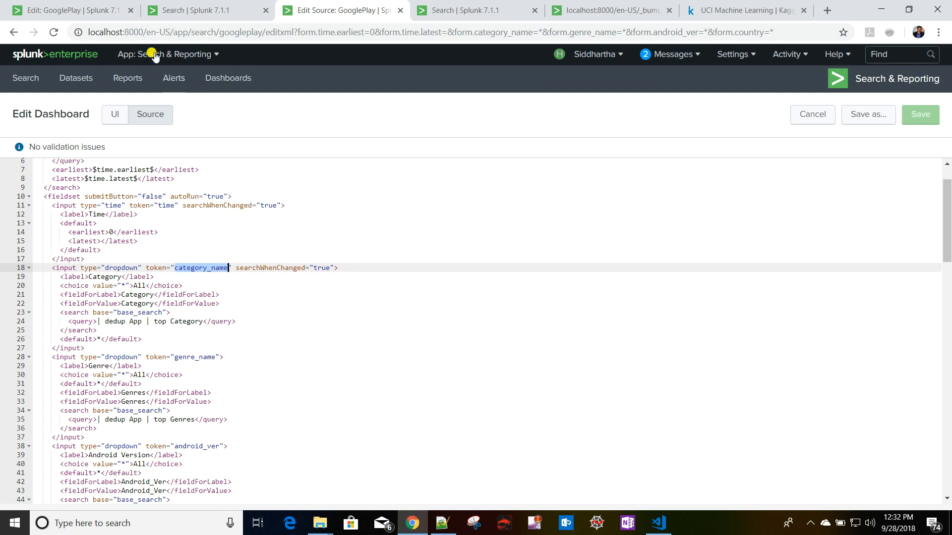
pyautogui.click(81, 11)
pyautogui.hotkey('ctrl', 'v')
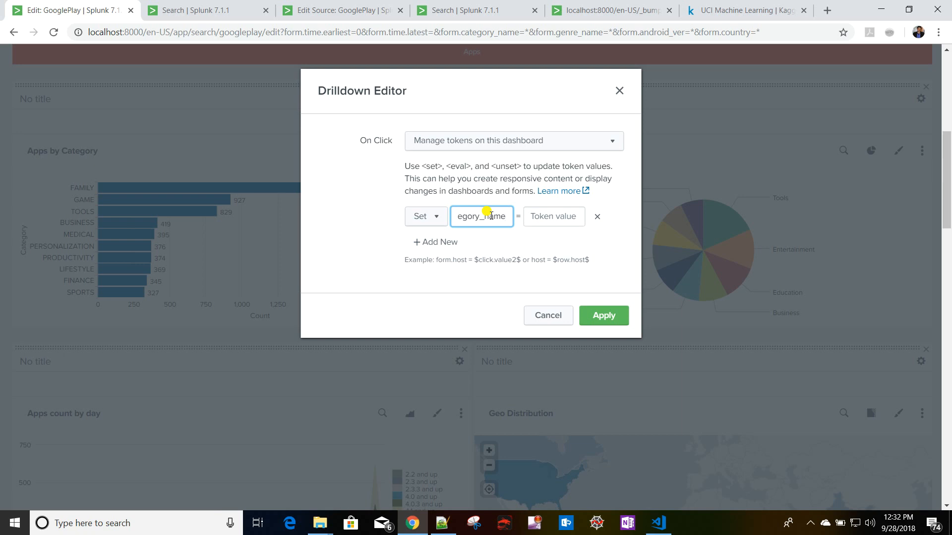
# Set the drilldown's token value to $click.value$, and check the Category results of the panel's search.
pyautogui.click(541, 216)
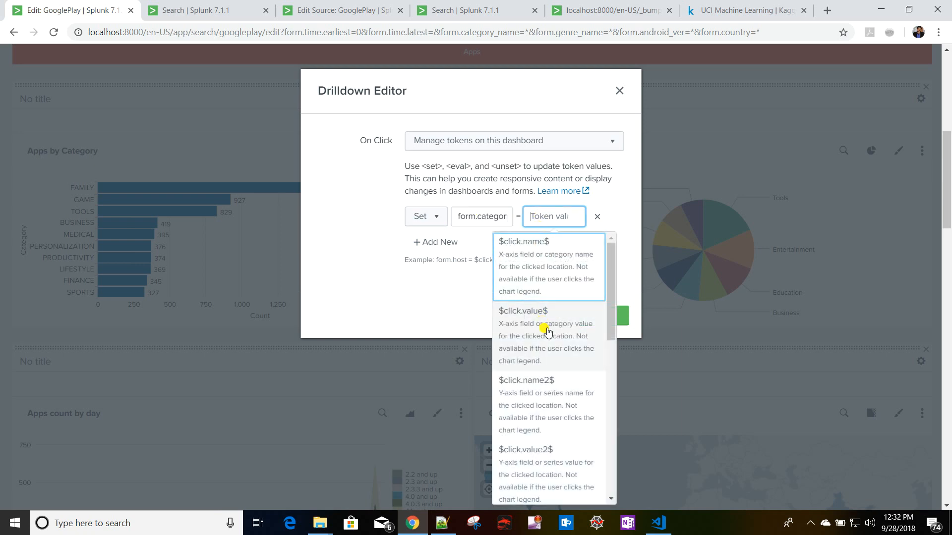
pyautogui.click(508, 322)
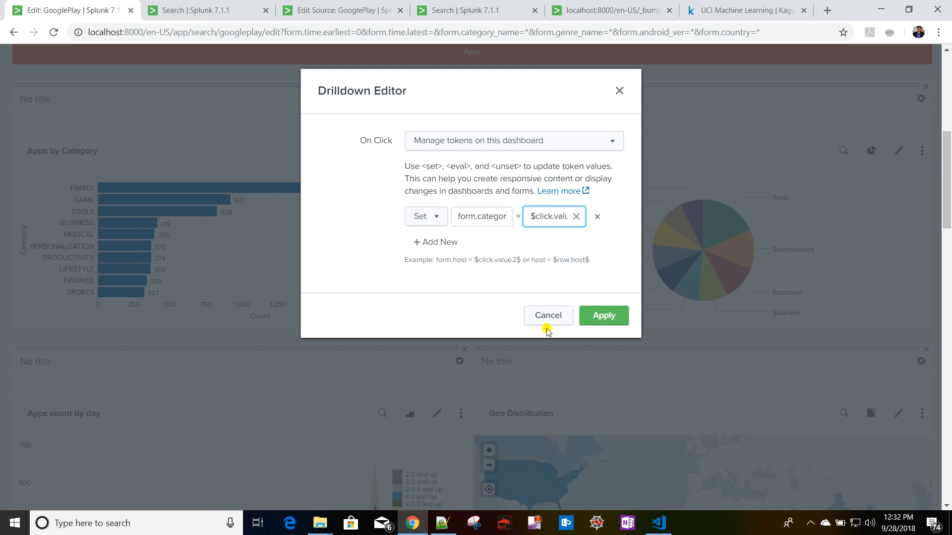
pyautogui.click(190, 9)
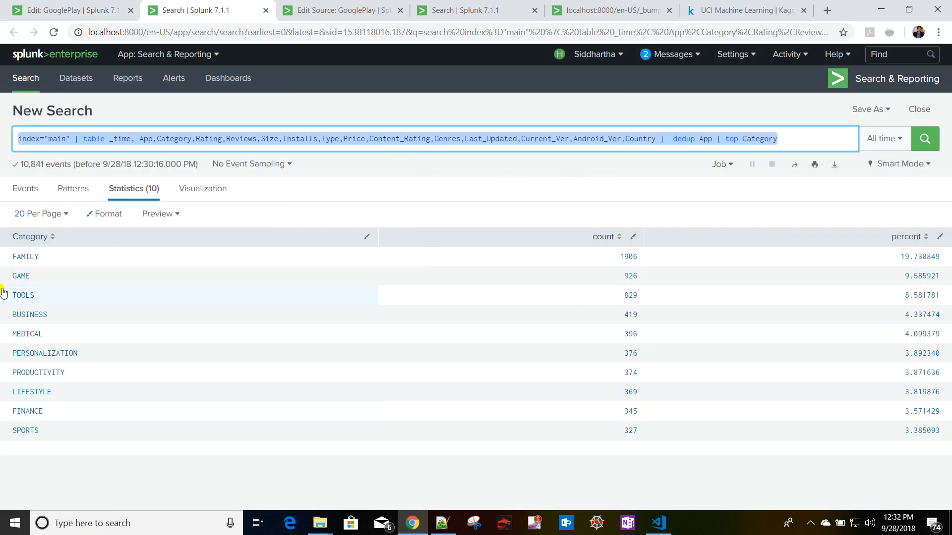
pyautogui.click(73, 11)
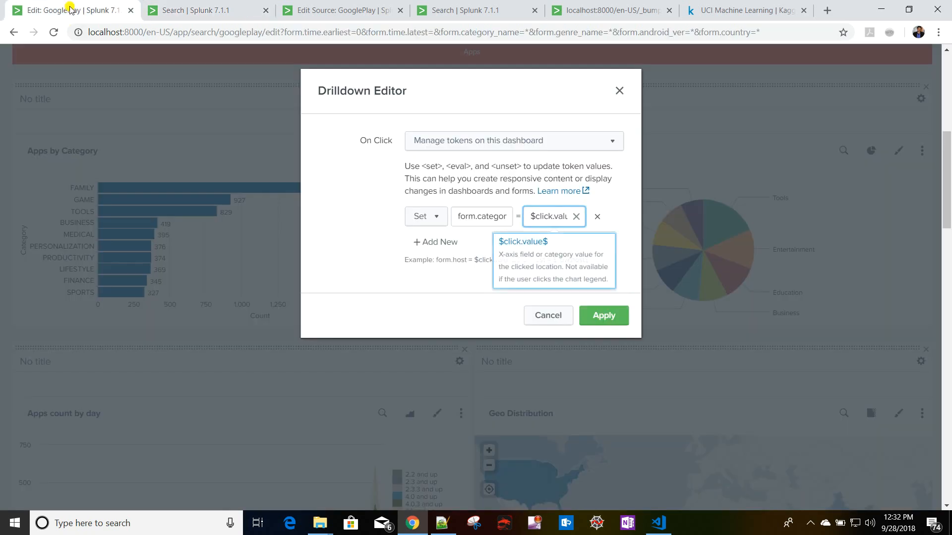
pyautogui.click(442, 292)
# Examine the dashboard source for the Category dropdown's searchWhenChanged setting, the base search query and the Apps by Category panel's drilldown option.
pyautogui.click(316, 11)
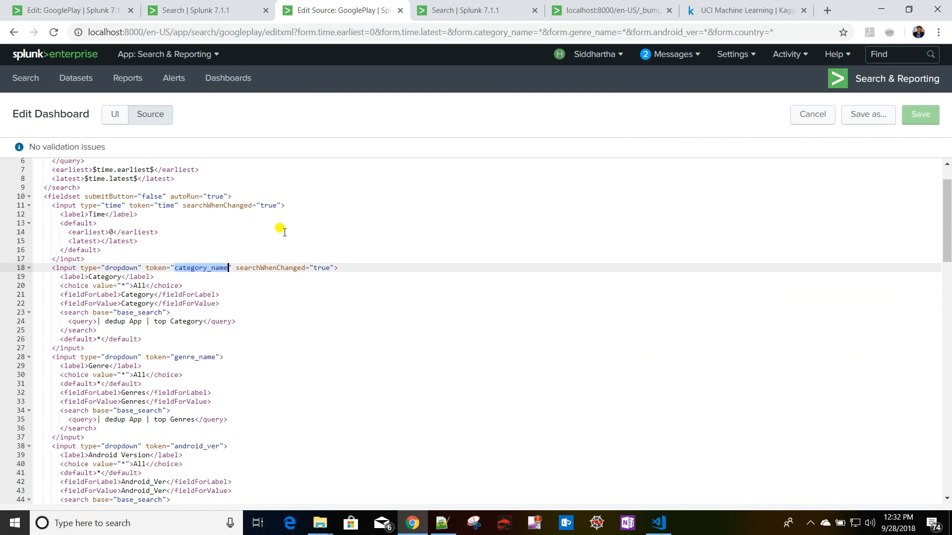
pyautogui.moveTo(237, 268); pyautogui.dragTo(335, 268)
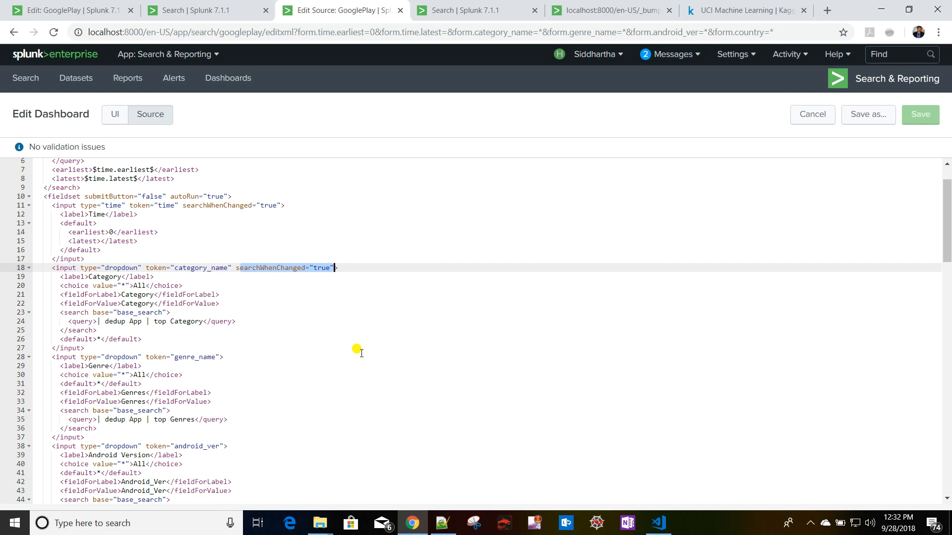
pyautogui.scroll(1, 362, 353)
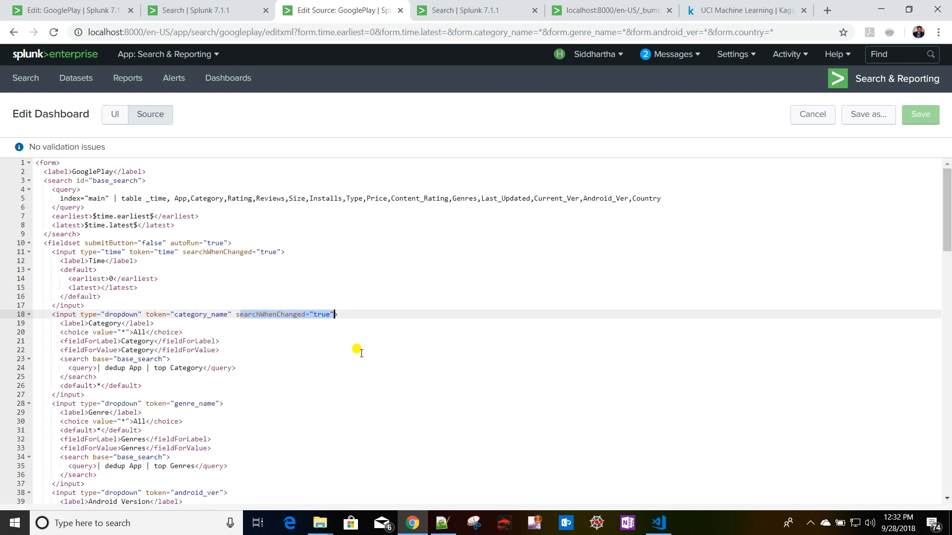
pyautogui.click(719, 198)
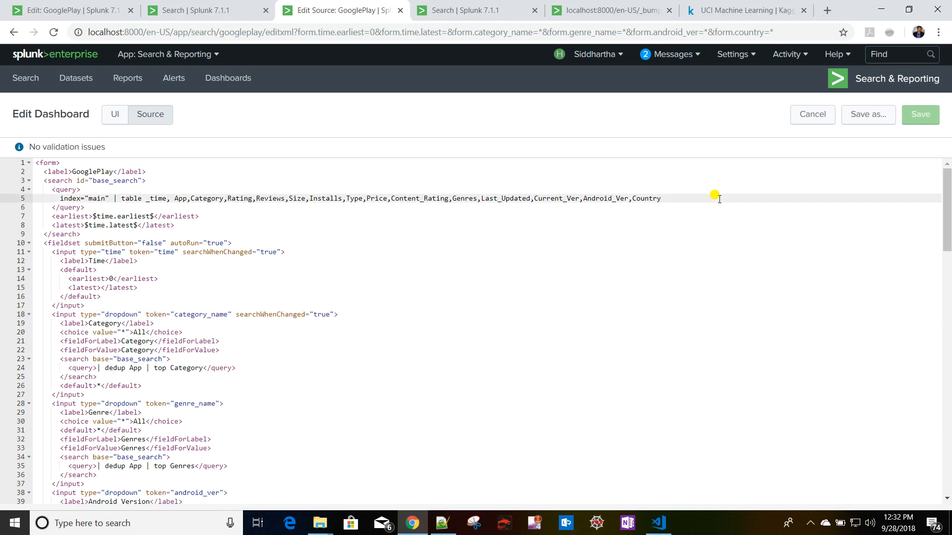
pyautogui.scroll(-4, 341, 312)
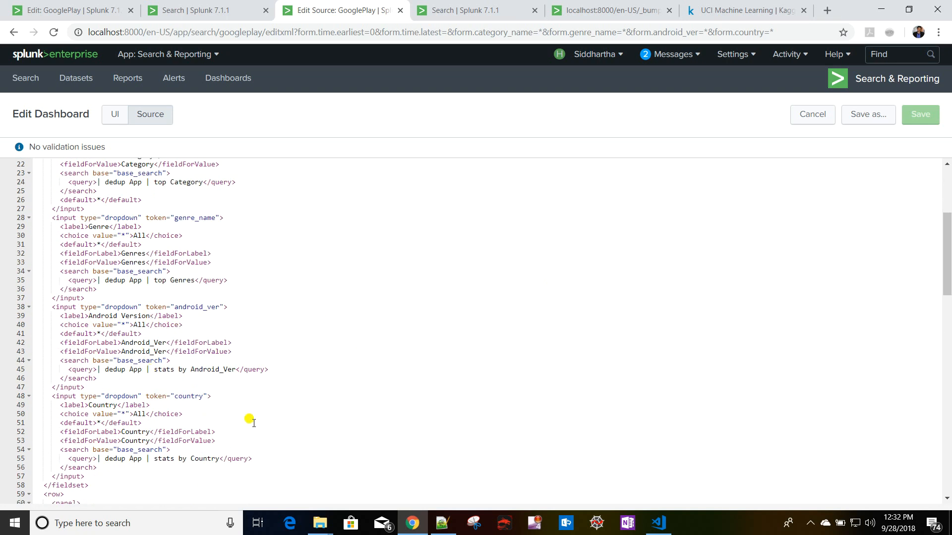
pyautogui.scroll(-4, 252, 426)
pyautogui.scroll(-2, 191, 424)
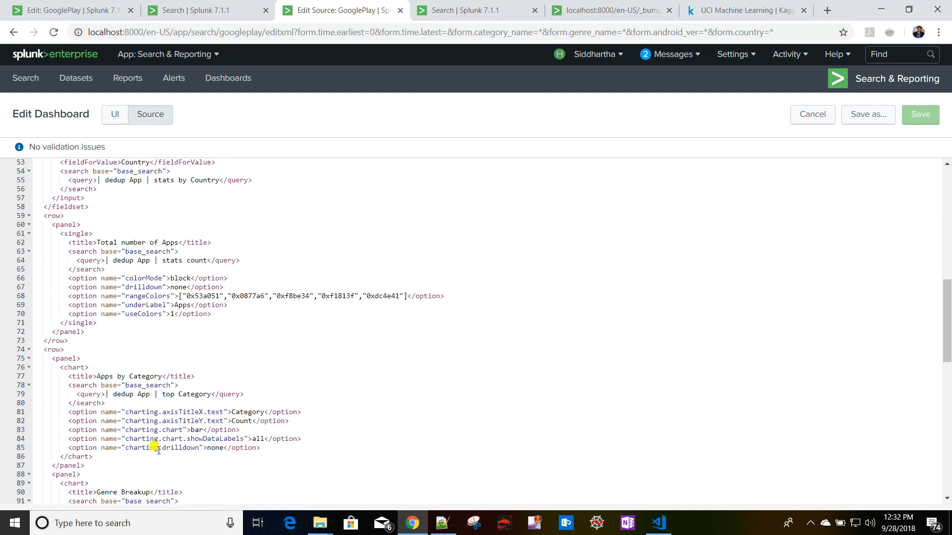
# Try appending "| search" to the base search query in the separately opened dashboard source, and look over the panels that use it.
pyautogui.scroll(10, 285, 454)
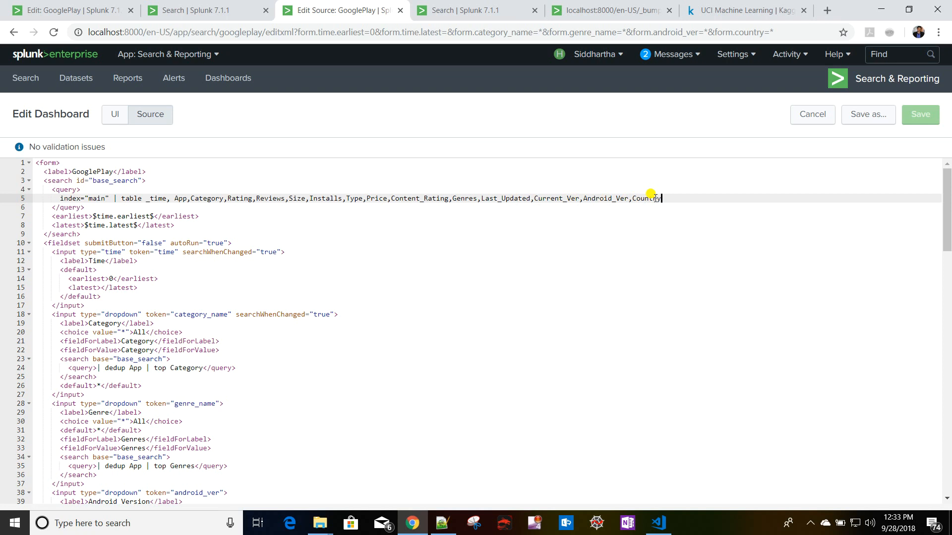
pyautogui.write('| search')
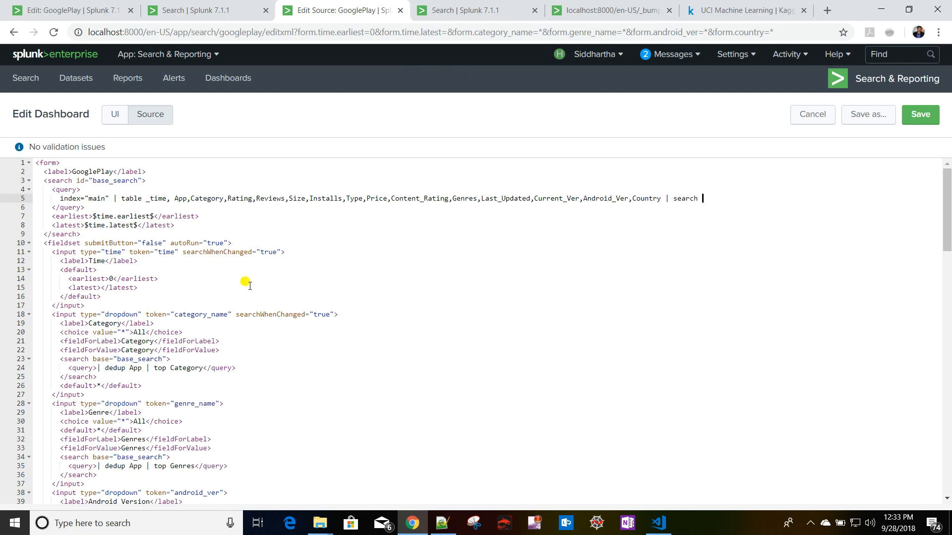
pyautogui.scroll(-10, 246, 285)
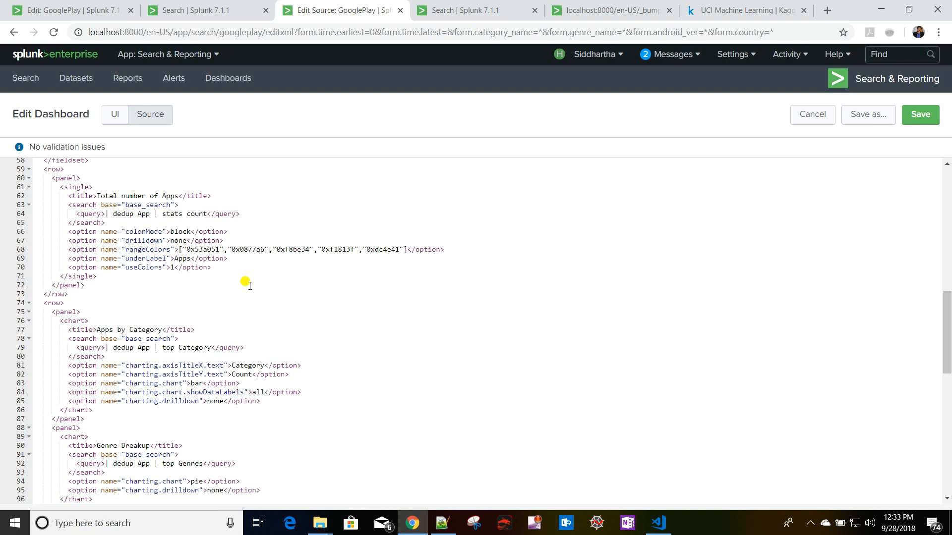
pyautogui.scroll(-4, 247, 286)
pyautogui.scroll(4, 246, 285)
pyautogui.scroll(5, 247, 286)
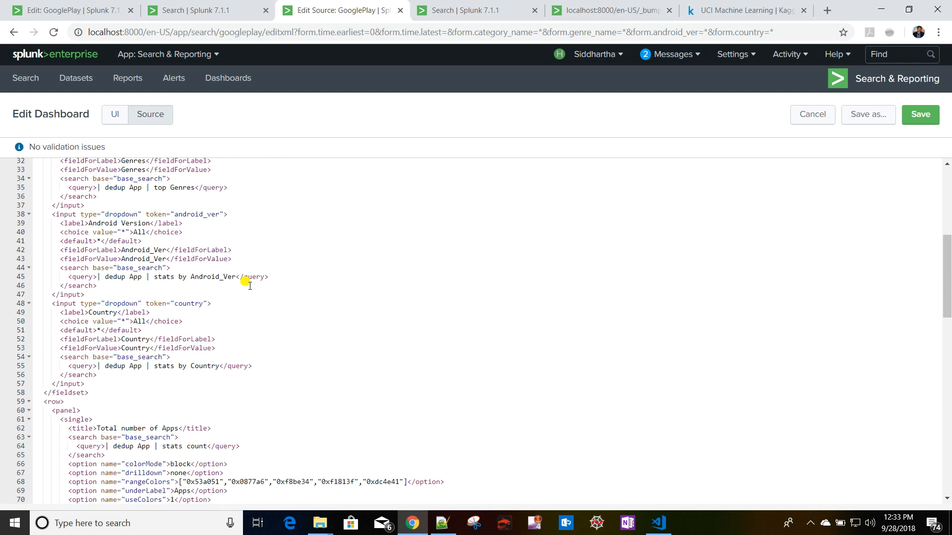
pyautogui.scroll(-4, 250, 286)
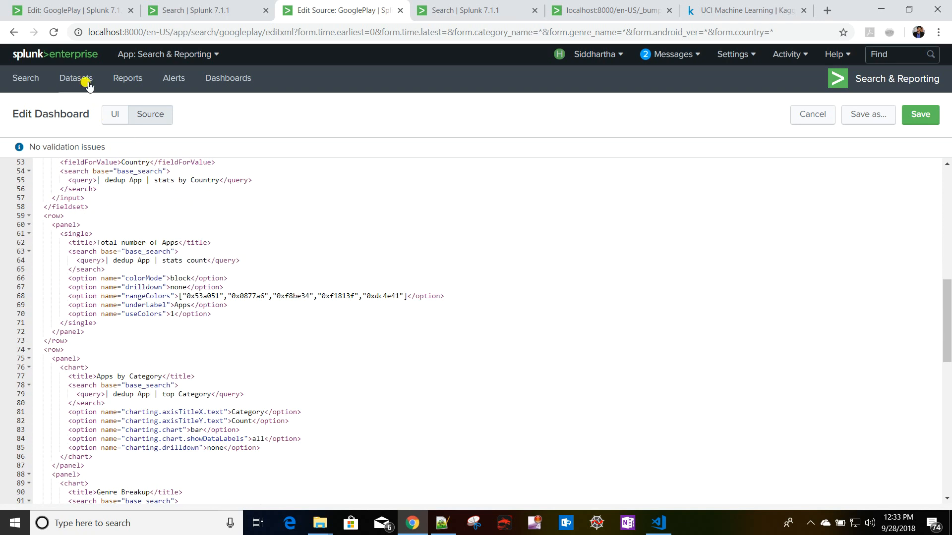
# Return to the Drilldown Editor and apply the token settings to the Apps by Category panel.
pyautogui.click(58, 6)
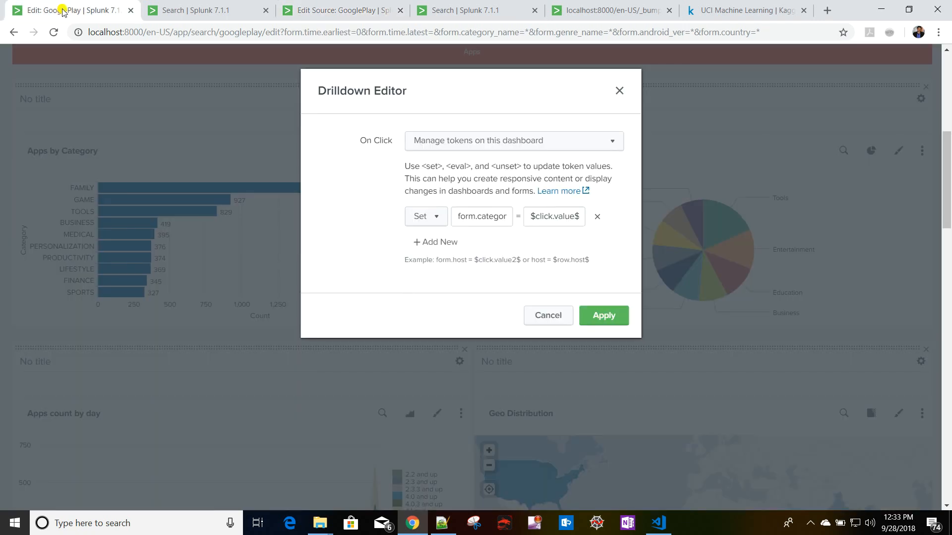
pyautogui.click(196, 11)
pyautogui.click(85, 10)
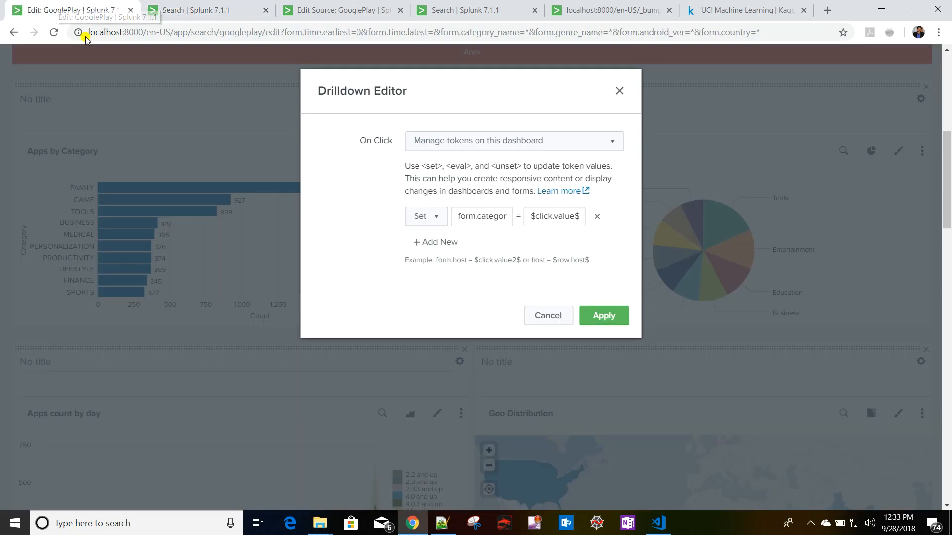
pyautogui.click(604, 316)
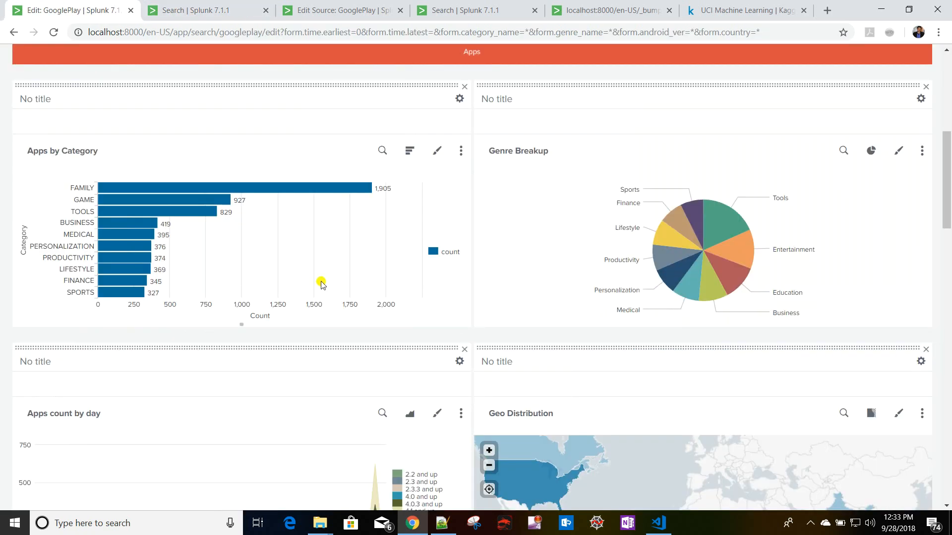
# Open the edited dashboard's source and examine the Apps by Category drilldown block that sets form.category_name to $click.value$.
pyautogui.scroll(6, 347, 282)
pyautogui.scroll(2, 369, 280)
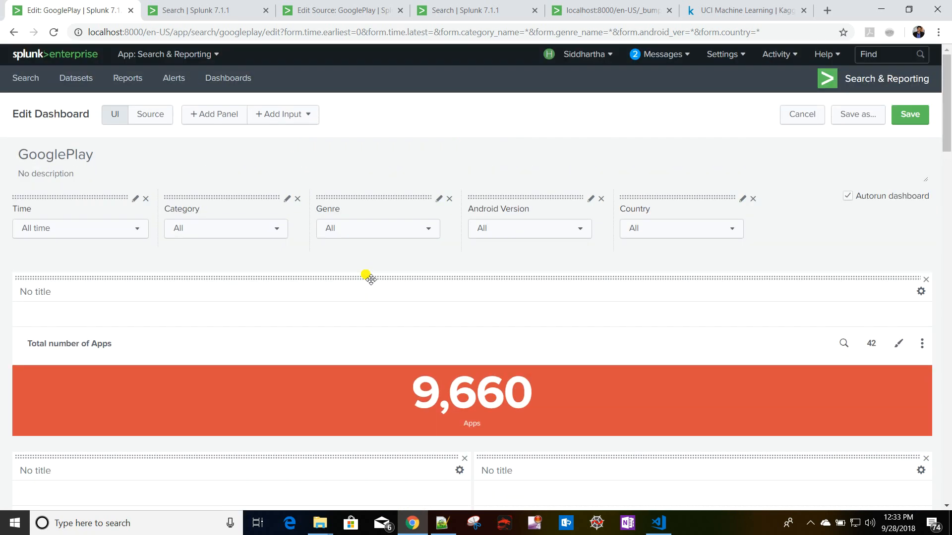
pyautogui.click(147, 113)
pyautogui.scroll(-4, 183, 276)
pyautogui.scroll(-4, 188, 278)
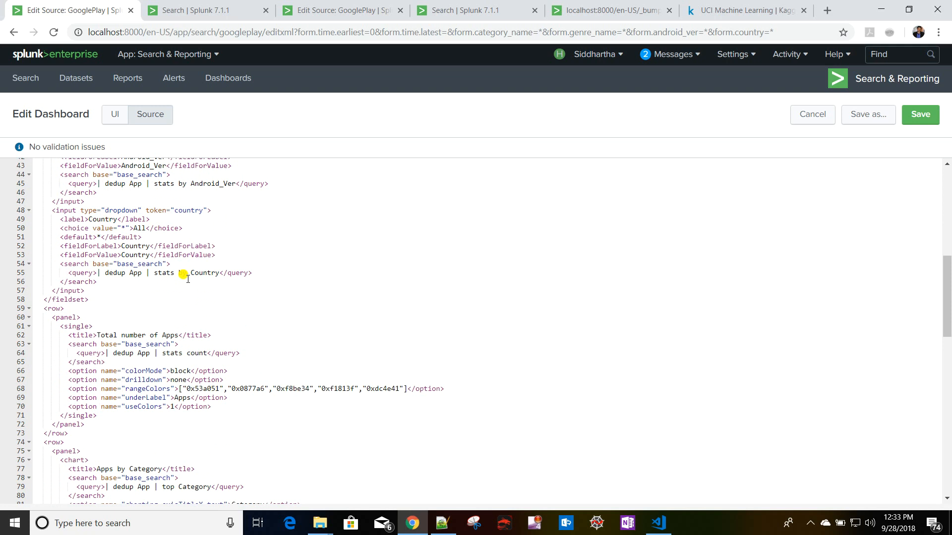
pyautogui.scroll(-2, 188, 279)
pyautogui.scroll(-3, 187, 279)
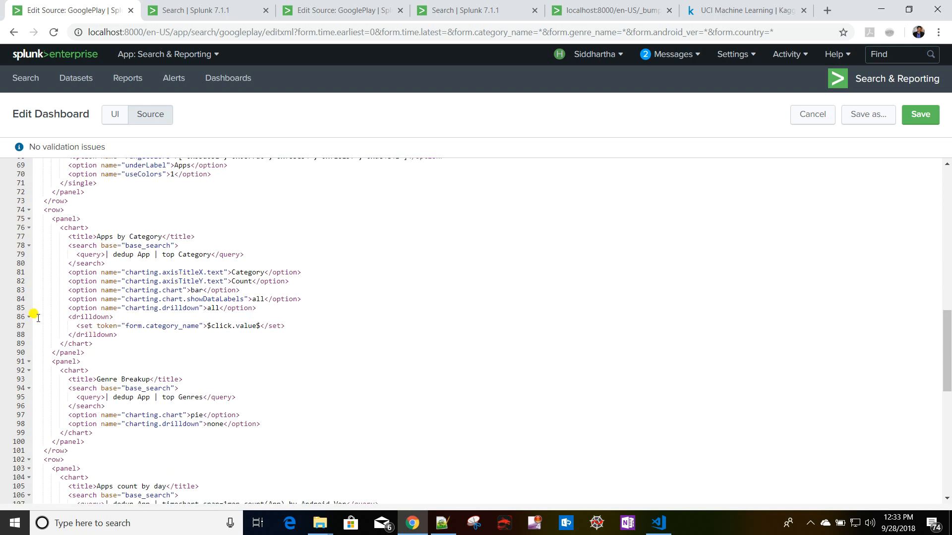
pyautogui.moveTo(38, 317); pyautogui.dragTo(118, 335)
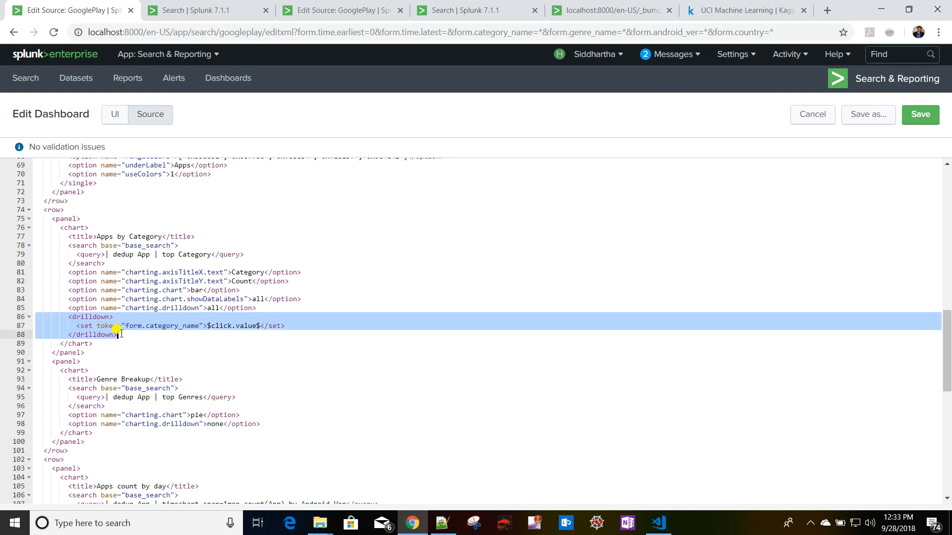
pyautogui.moveTo(72, 328); pyautogui.dragTo(308, 327)
pyautogui.click(310, 327)
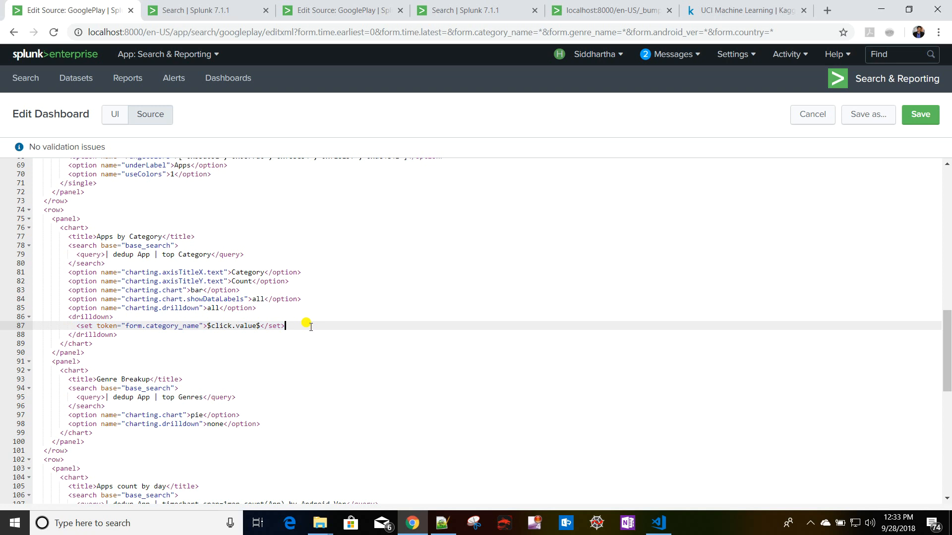
pyautogui.moveTo(125, 326); pyautogui.dragTo(197, 328)
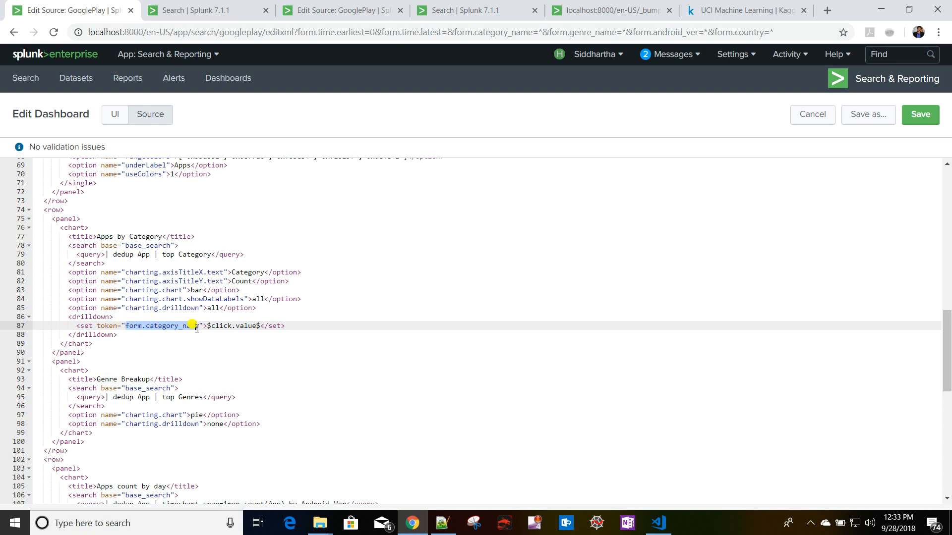
# Append "| search Category = form.category_name" to the base search query, copying Category from the query's field list.
pyautogui.scroll(12, 297, 340)
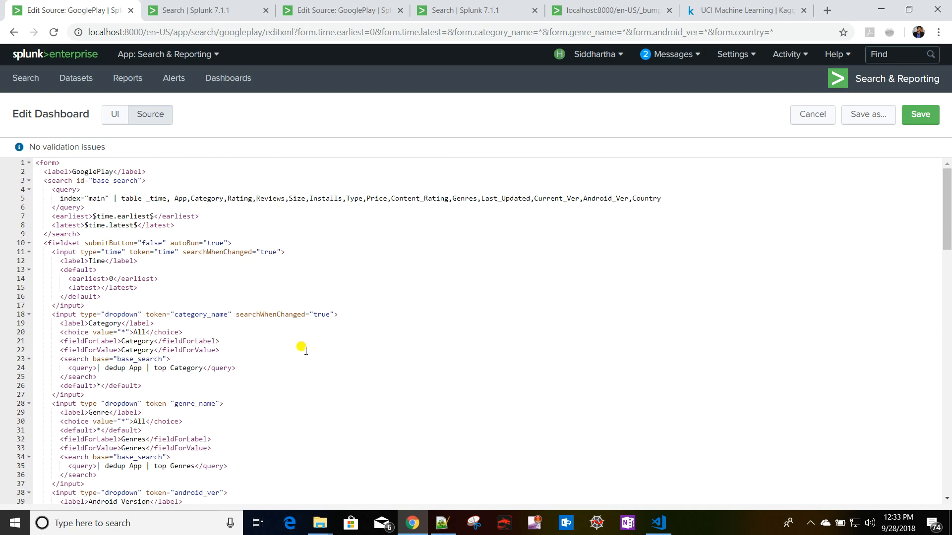
pyautogui.click(685, 204)
pyautogui.click(682, 197)
pyautogui.write('| search form.category_name')
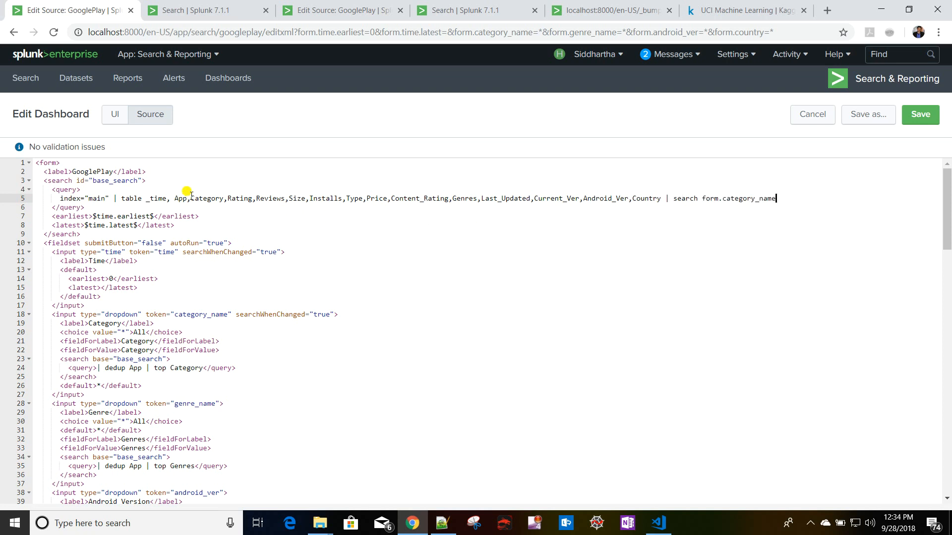
pyautogui.moveTo(192, 197); pyautogui.dragTo(224, 198)
pyautogui.hotkey('ctrl', 'c')
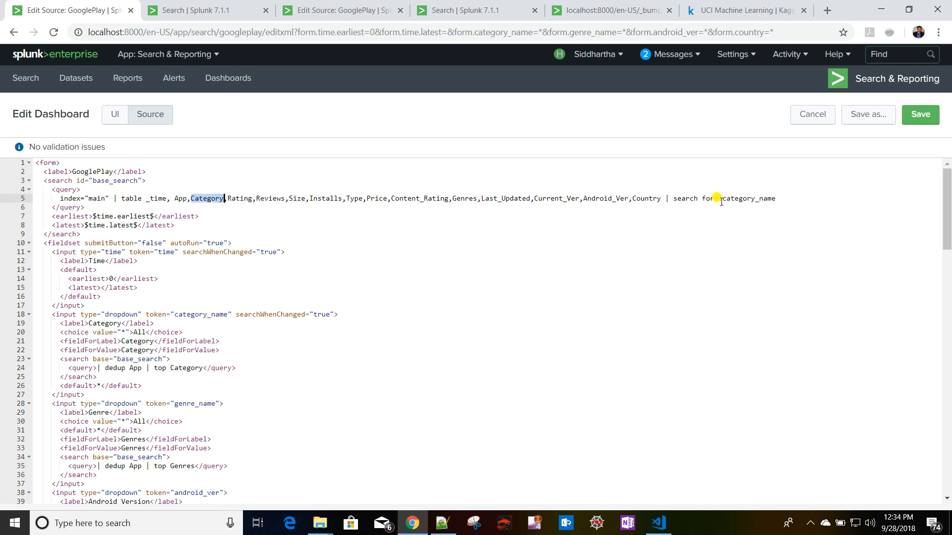
pyautogui.click(703, 197)
pyautogui.hotkey('ctrl', 'v')
pyautogui.write('= ')
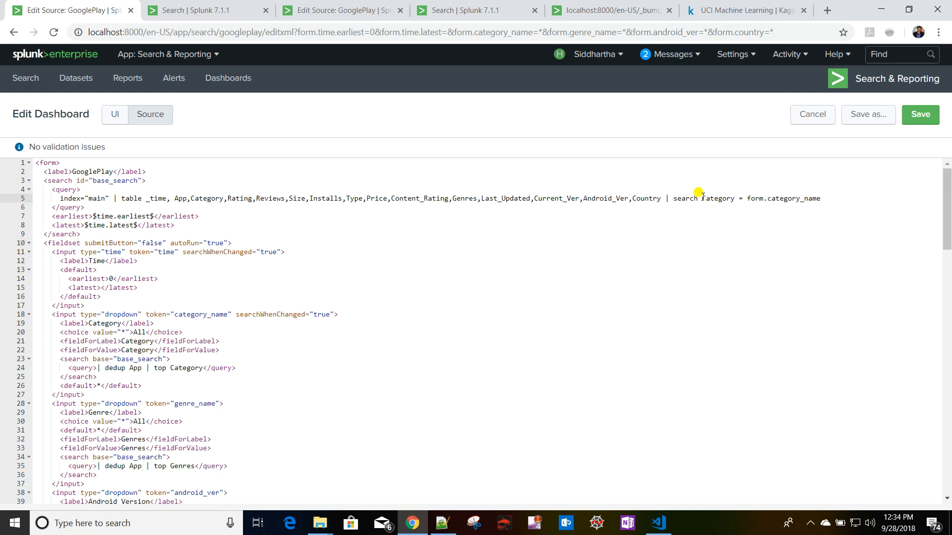
# Wrap the token in the base search as "$form.category_name$", including the double quotes, and save the dashboard.
pyautogui.write('$')
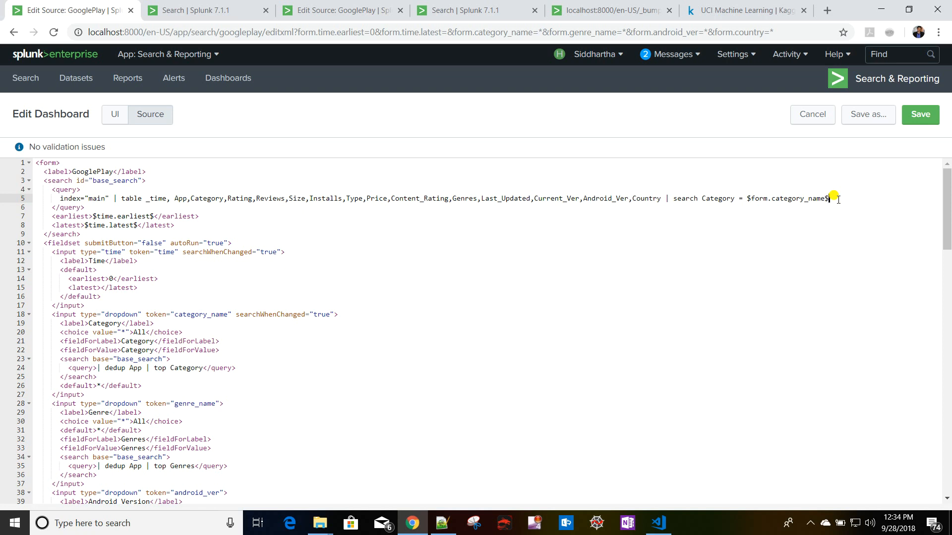
pyautogui.click(747, 198)
pyautogui.write('"')
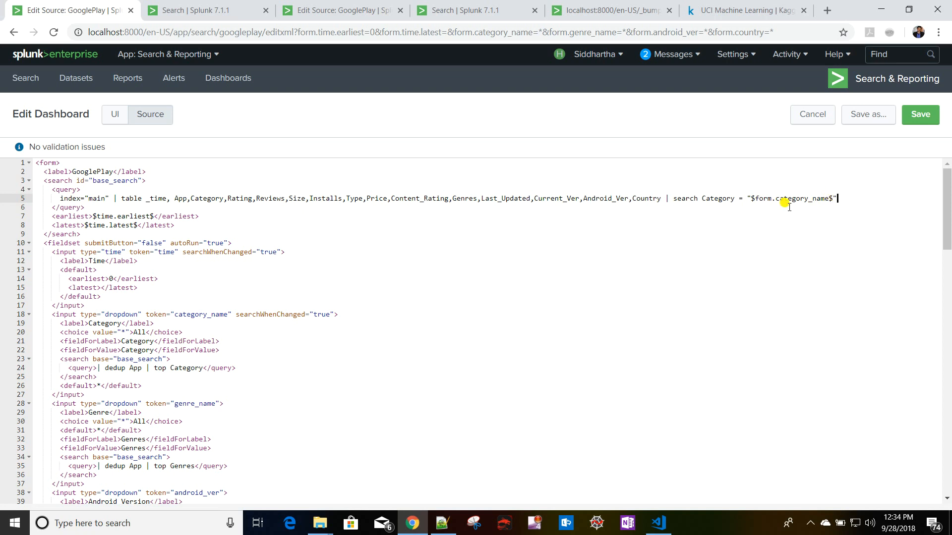
pyautogui.moveTo(753, 198); pyautogui.dragTo(830, 195)
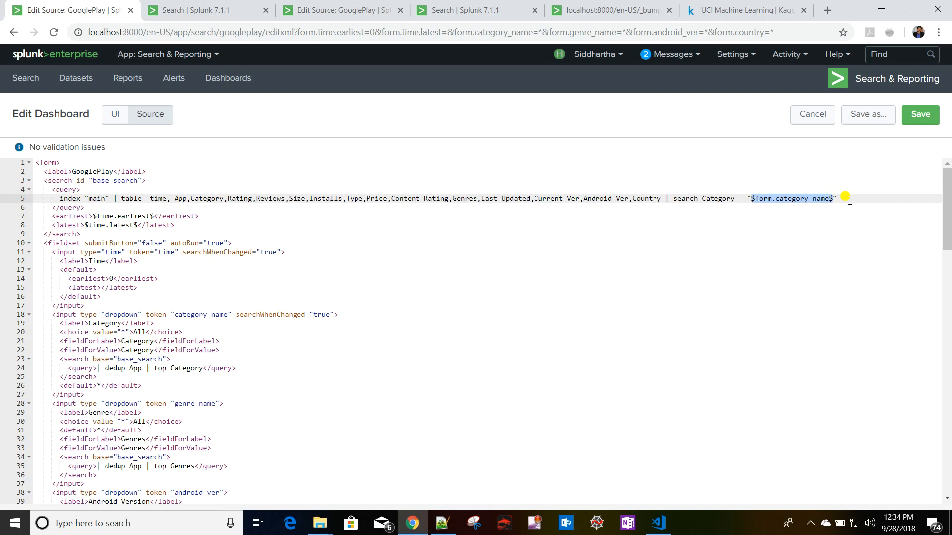
pyautogui.click(845, 198)
pyautogui.click(921, 114)
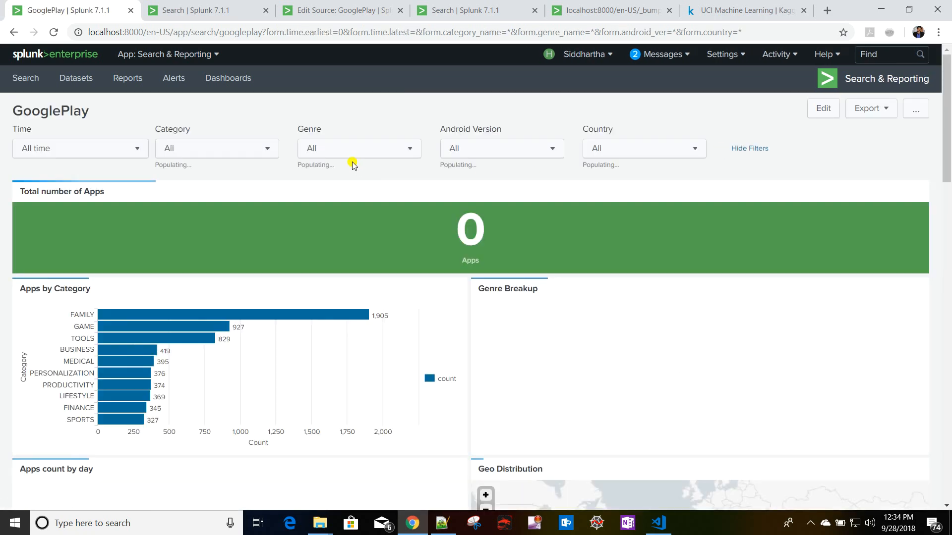
# Remove the form token parameters from the GooglePlay dashboard's URL and reload the dashboard.
pyautogui.click(267, 33)
pyautogui.click(266, 33)
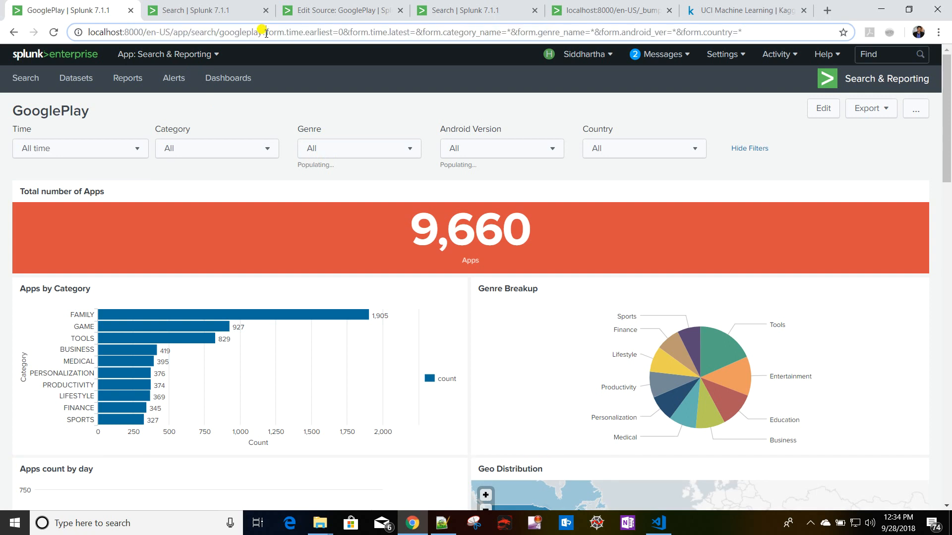
pyautogui.hotkey('shift', 'End')
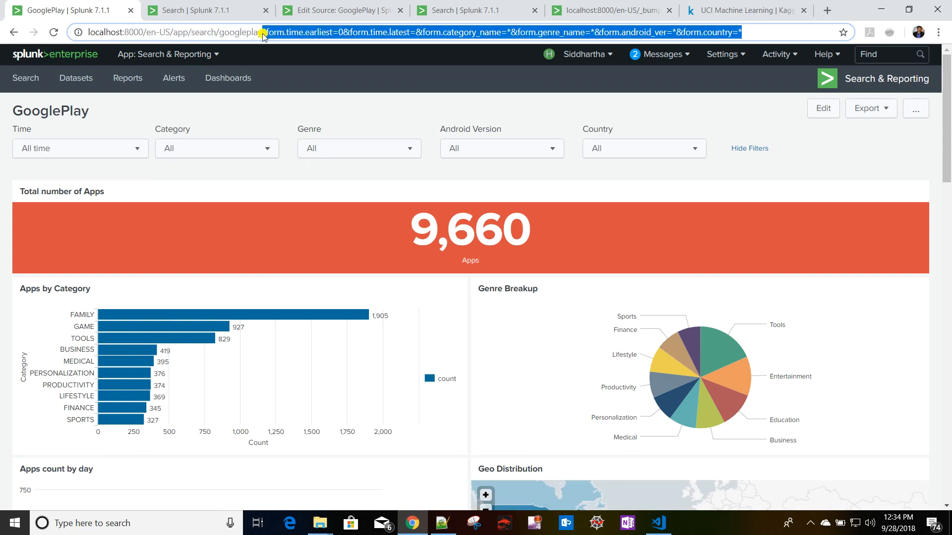
pyautogui.press('Delete')
pyautogui.press('Return')
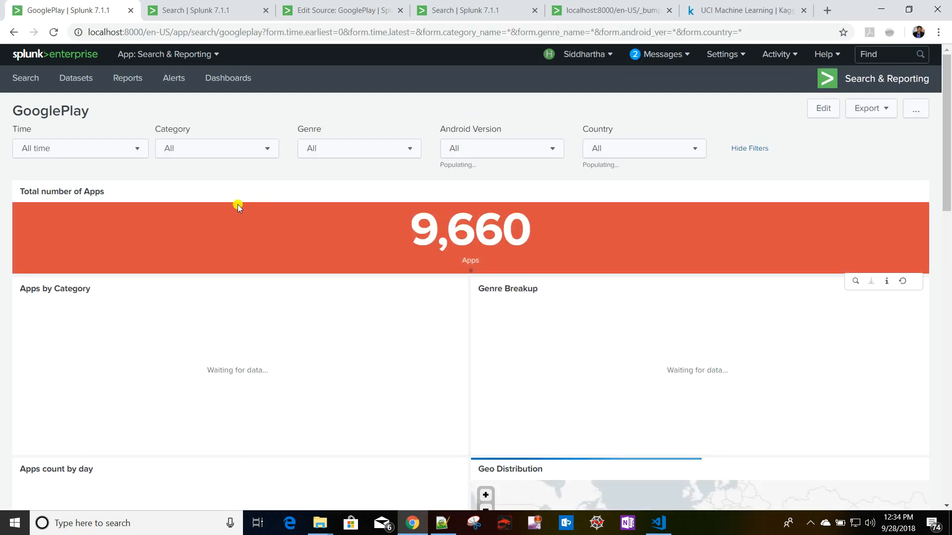
# Select the FAMILY bar in the Apps by Category chart and review how the dashboard's other panels are filtered.
pyautogui.scroll(-3, 183, 206)
pyautogui.click(295, 189)
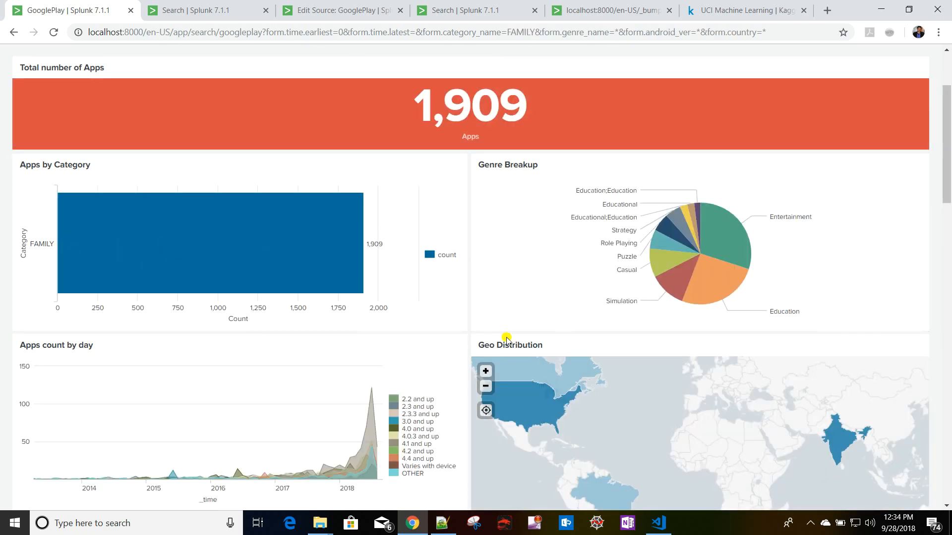
pyautogui.scroll(-2, 547, 341)
pyautogui.scroll(-1, 546, 338)
pyautogui.scroll(4, 523, 422)
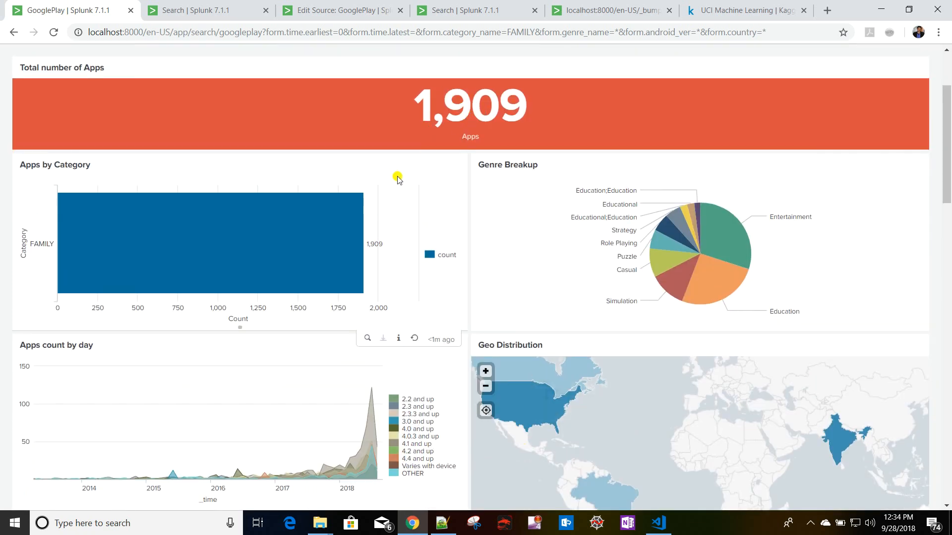
pyautogui.scroll(-4, 396, 179)
pyautogui.scroll(3, 397, 179)
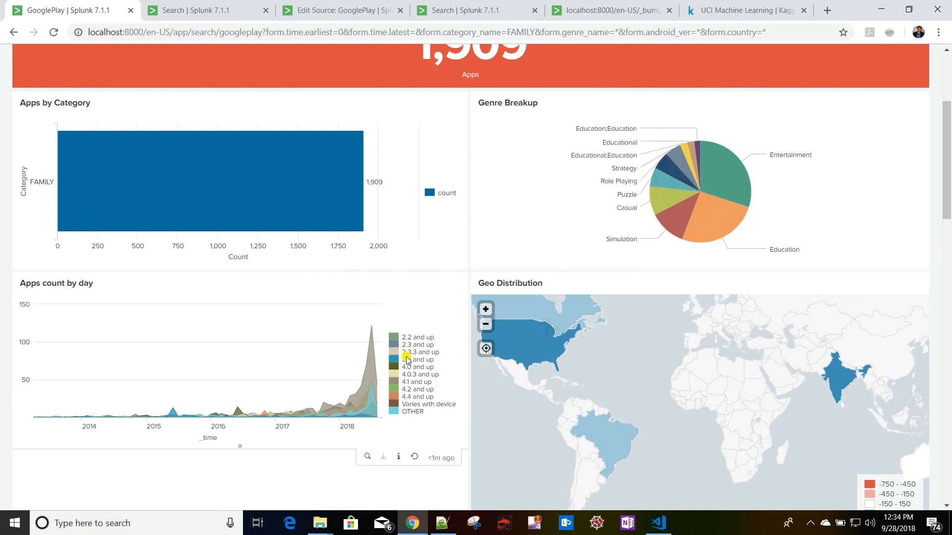
pyautogui.scroll(3, 406, 360)
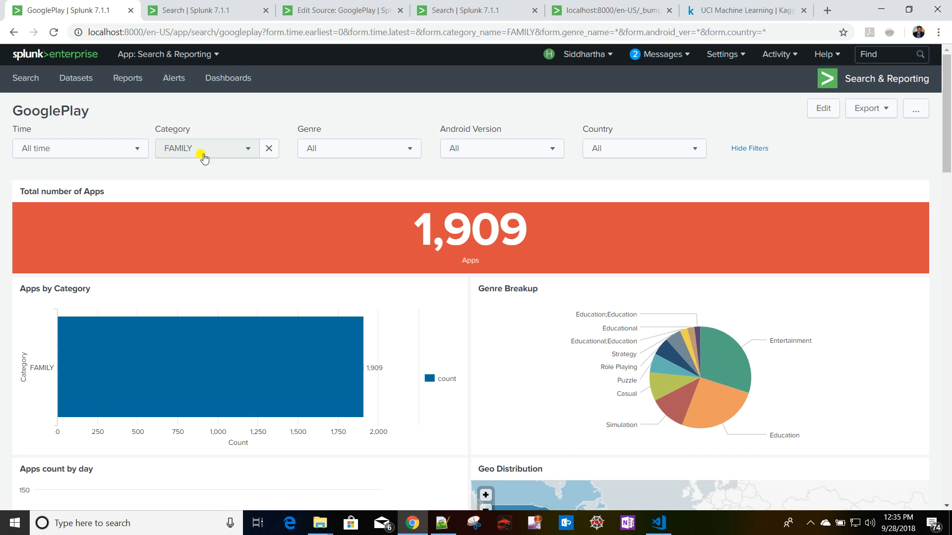
# Clear the Category filter back to All and examine the Category input's default value in the dashboard source.
pyautogui.click(268, 149)
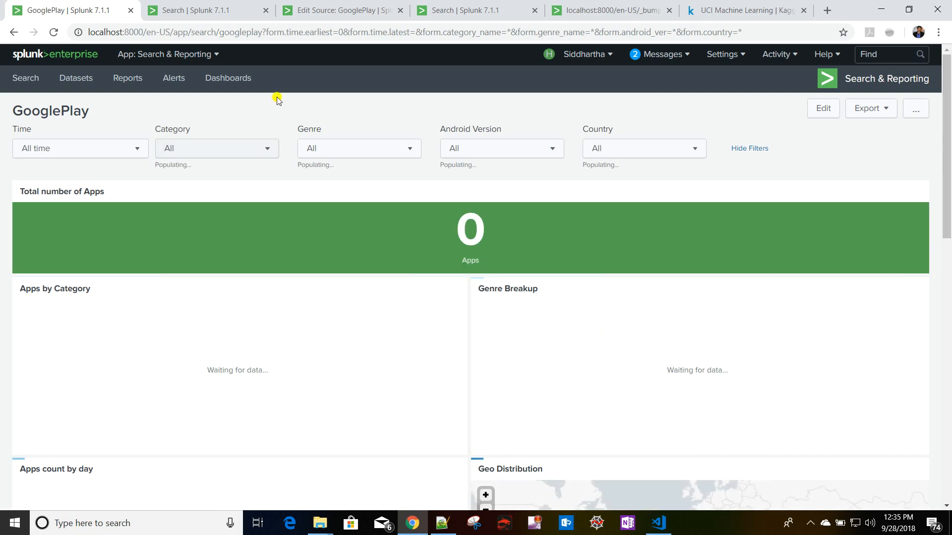
pyautogui.click(325, 10)
pyautogui.scroll(10, 275, 295)
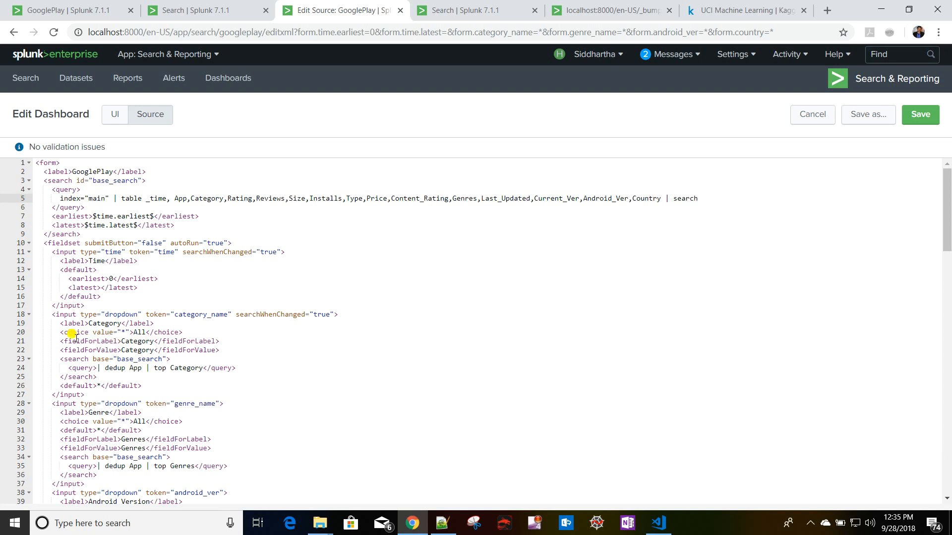
pyautogui.moveTo(54, 384); pyautogui.dragTo(164, 382)
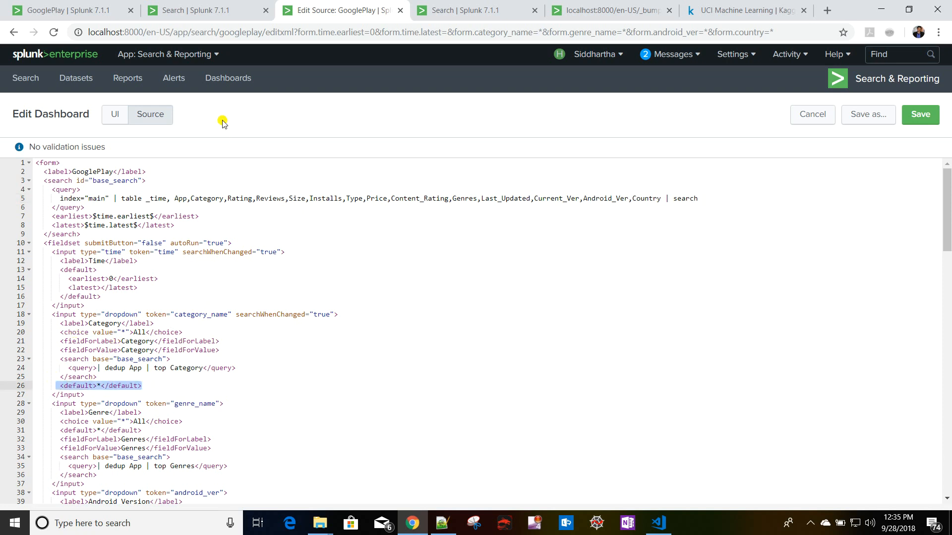
# Return to the GooglePlay dashboard, open the Genre Breakup panel's search separately, check its genre results and close it.
pyautogui.click(65, 10)
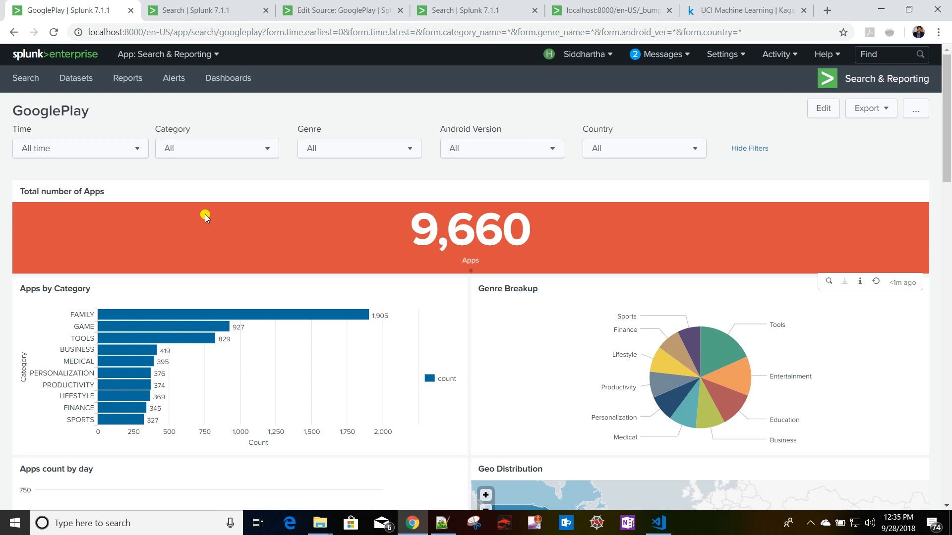
pyautogui.scroll(-2, 238, 287)
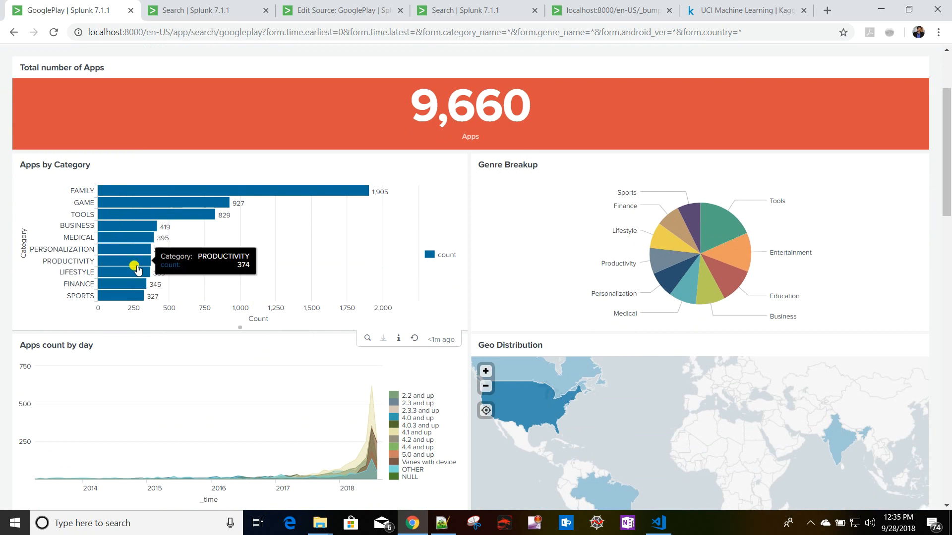
pyautogui.scroll(2, 159, 252)
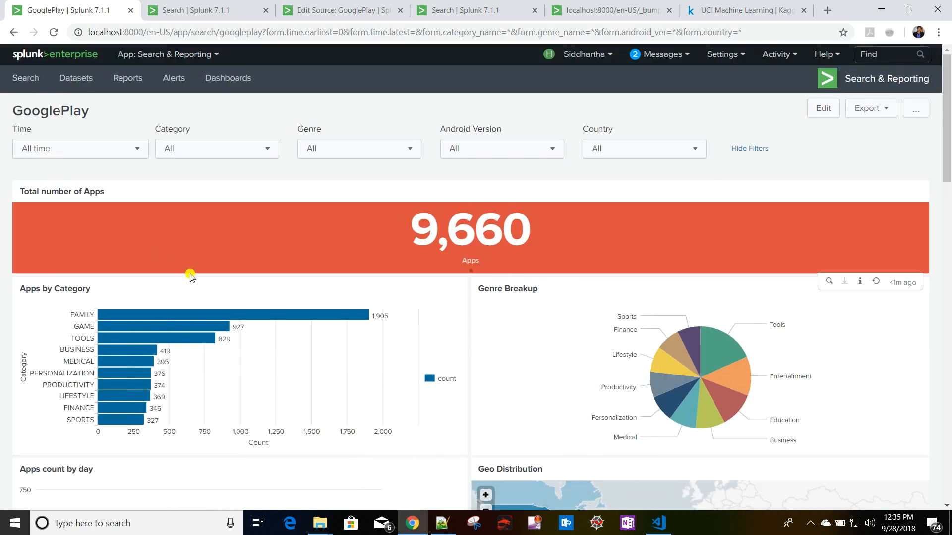
pyautogui.click(827, 462)
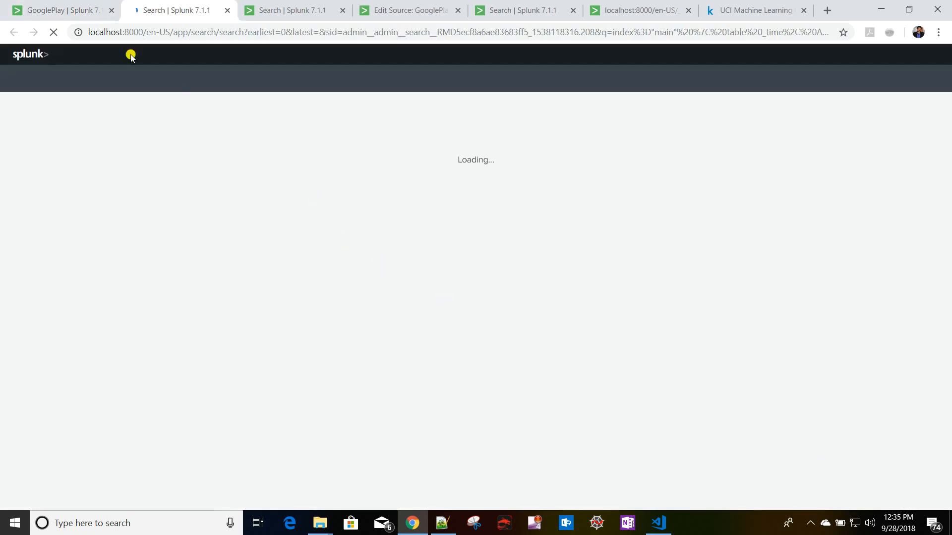
pyautogui.click(49, 10)
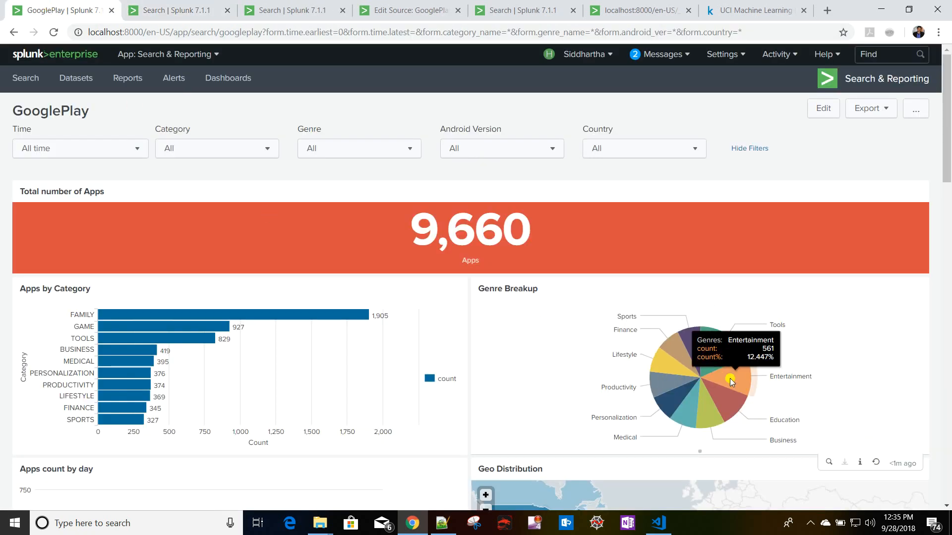
pyautogui.click(178, 10)
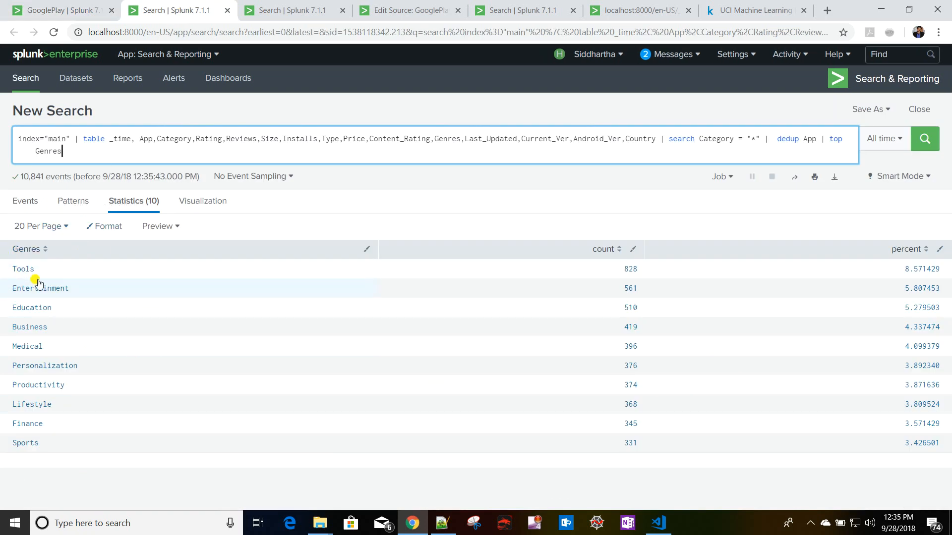
pyautogui.click(227, 10)
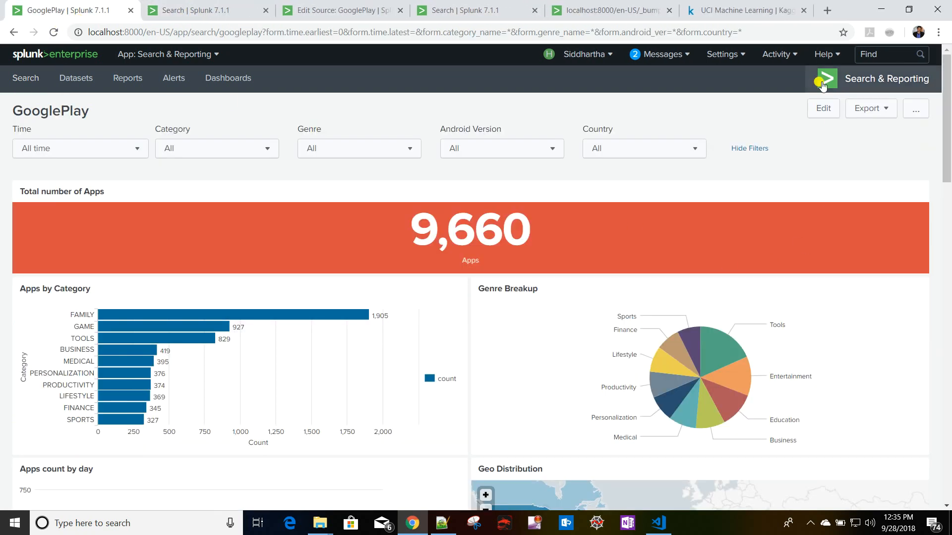
# Edit the dashboard and set the Genre Breakup chart's drilldown action to "Manage tokens on this dashboard".
pyautogui.click(822, 108)
pyautogui.scroll(-5, 494, 284)
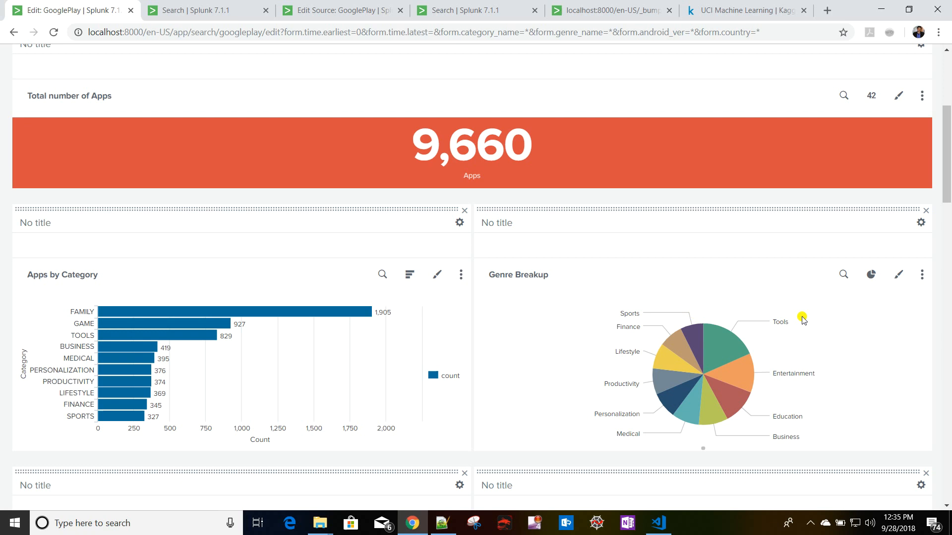
pyautogui.click(922, 275)
pyautogui.click(911, 299)
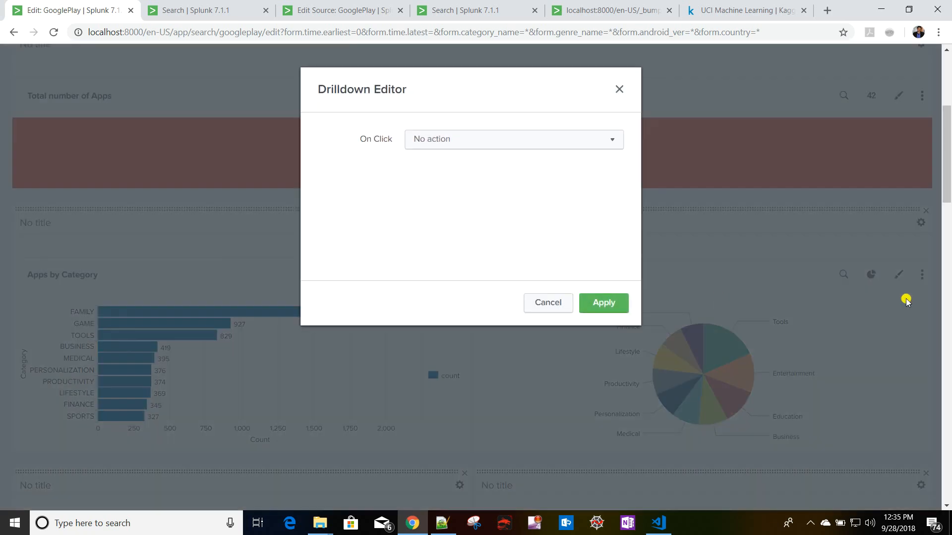
pyautogui.click(468, 143)
pyautogui.click(466, 268)
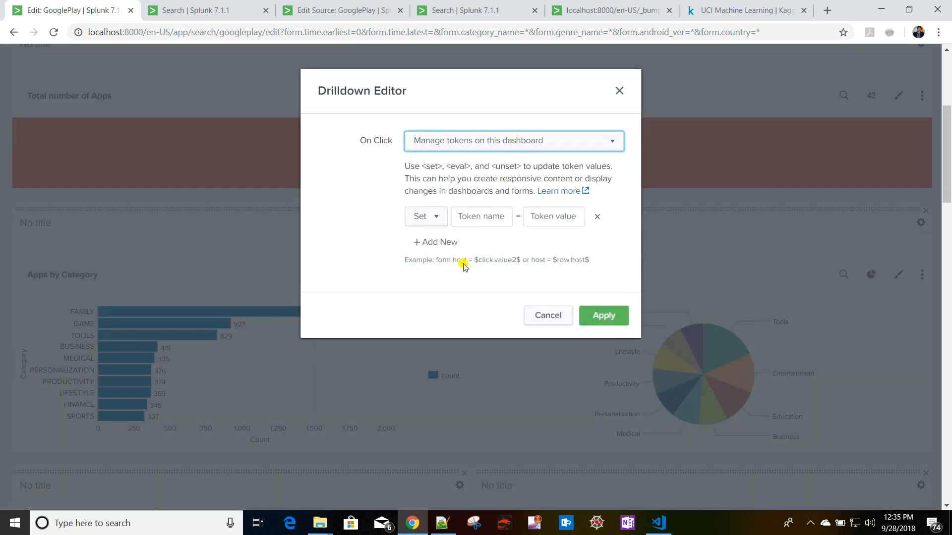
# Name the drilldown token form.genre_name, copying genre_name from the Genre input in the dashboard source.
pyautogui.click(477, 212)
pyautogui.write('fd')
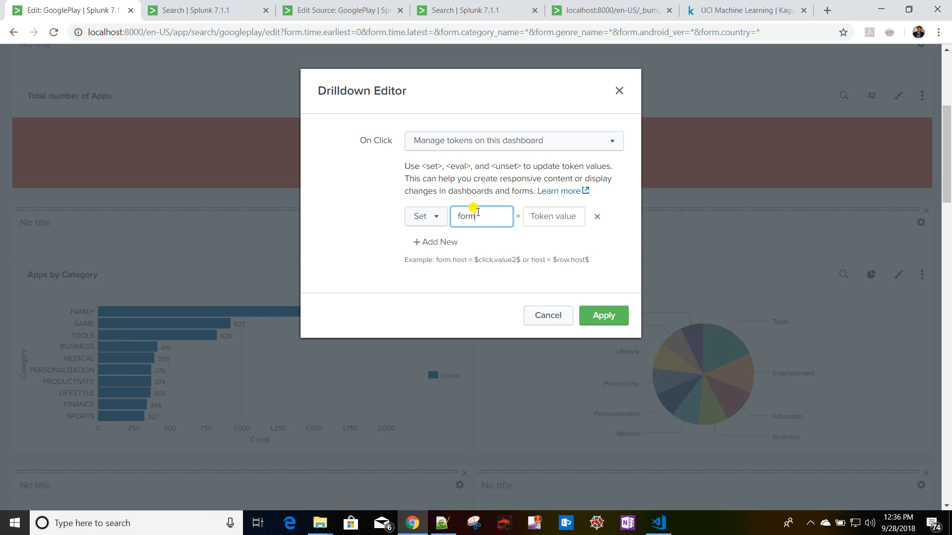
pyautogui.scroll(3, 719, 371)
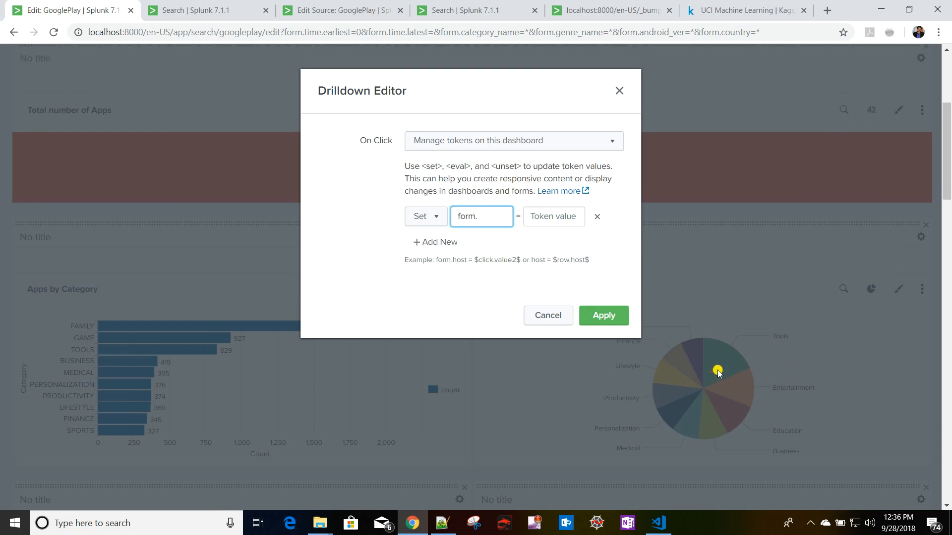
pyautogui.click(342, 10)
pyautogui.click(79, 15)
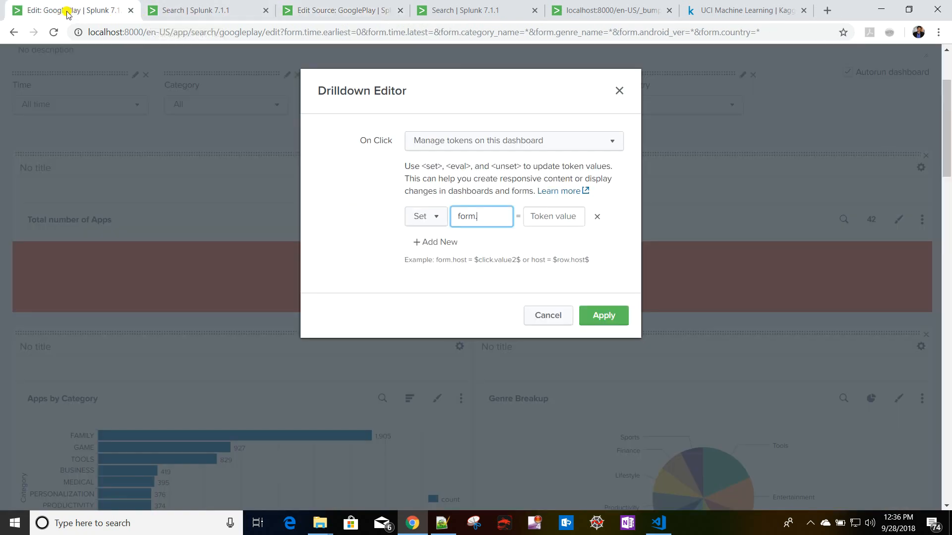
pyautogui.click(315, 11)
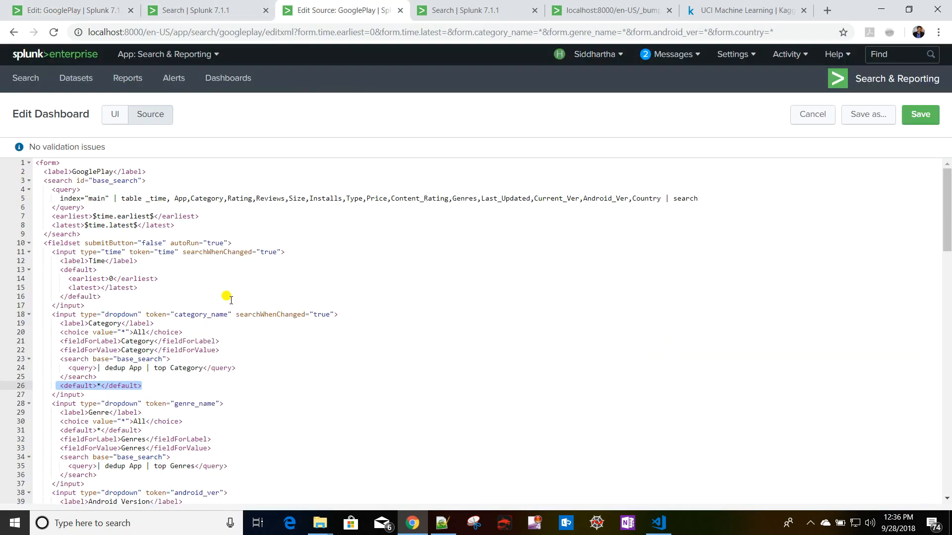
pyautogui.scroll(-2, 230, 299)
pyautogui.click(93, 319)
pyautogui.moveTo(175, 313); pyautogui.dragTo(214, 310)
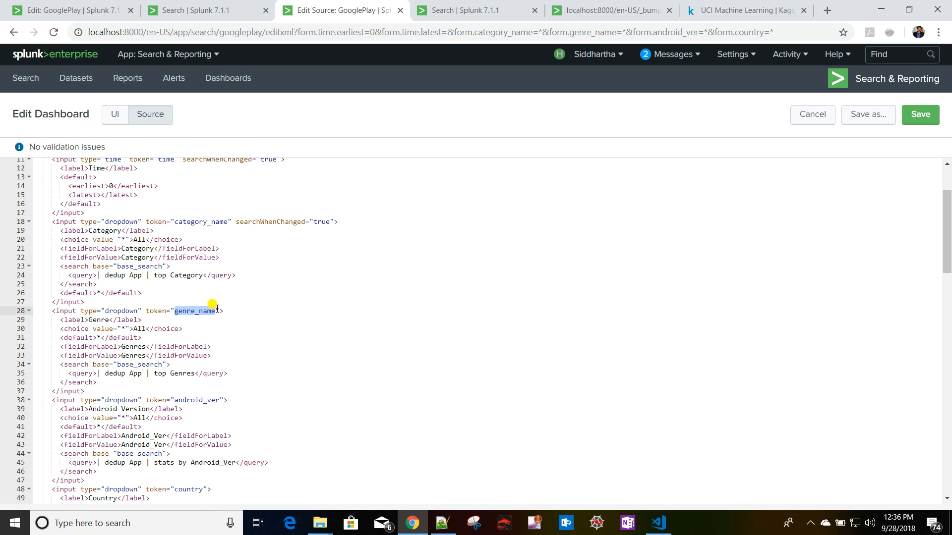
pyautogui.click(78, 9)
pyautogui.hotkey('ctrl', 'v')
# Set the form.genre_name token's value to $click.value$ and apply the Genre Breakup drilldown.
pyautogui.click(545, 214)
pyautogui.click(557, 320)
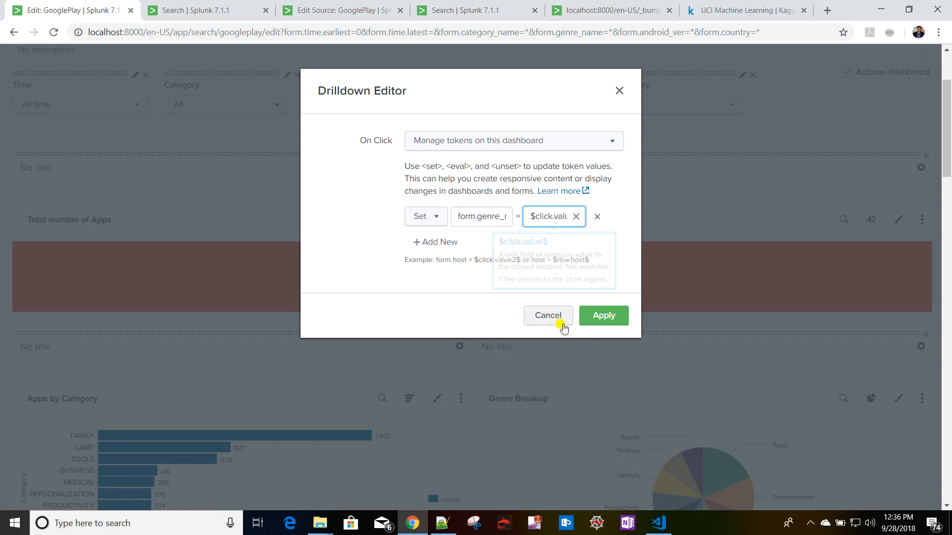
pyautogui.click(605, 316)
# Open the edited dashboard's source and append genre_name to the end of the base search query.
pyautogui.scroll(3, 251, 248)
pyautogui.click(140, 115)
pyautogui.click(857, 196)
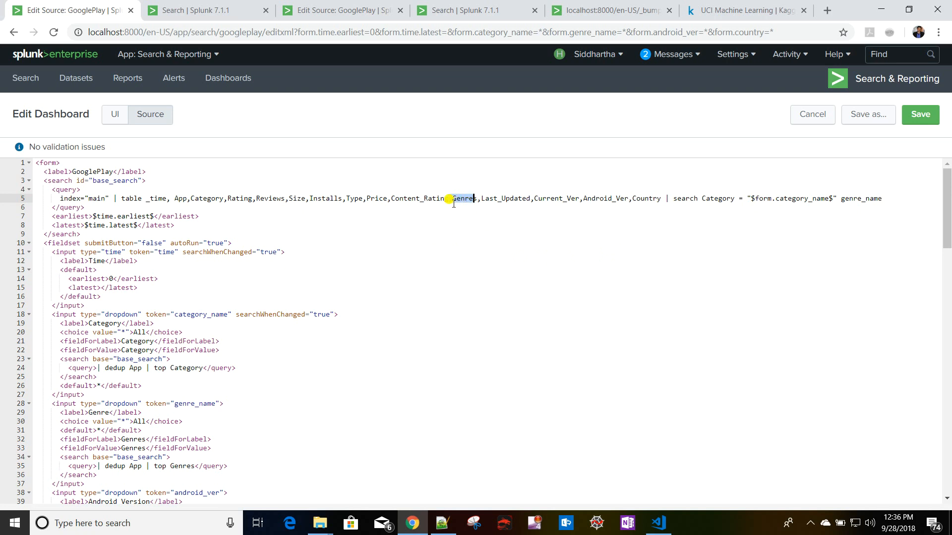
# Complete the base search condition as Genres= "$form.genre_name$", copying Genres from the query's field list, and save the dashboard.
pyautogui.moveTo(454, 204); pyautogui.dragTo(454, 204)
pyautogui.click(481, 199)
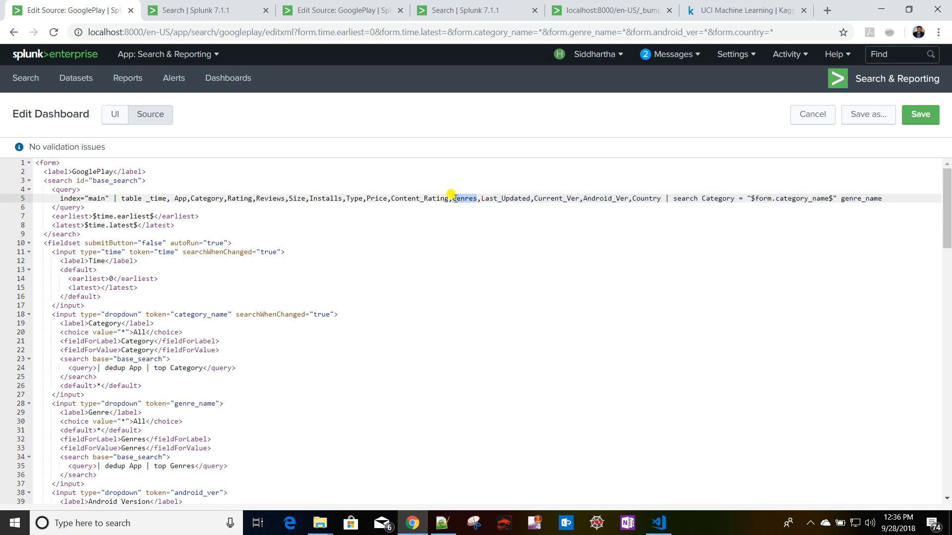
pyautogui.click(842, 199)
pyautogui.write('Genres')
pyautogui.write('= ')
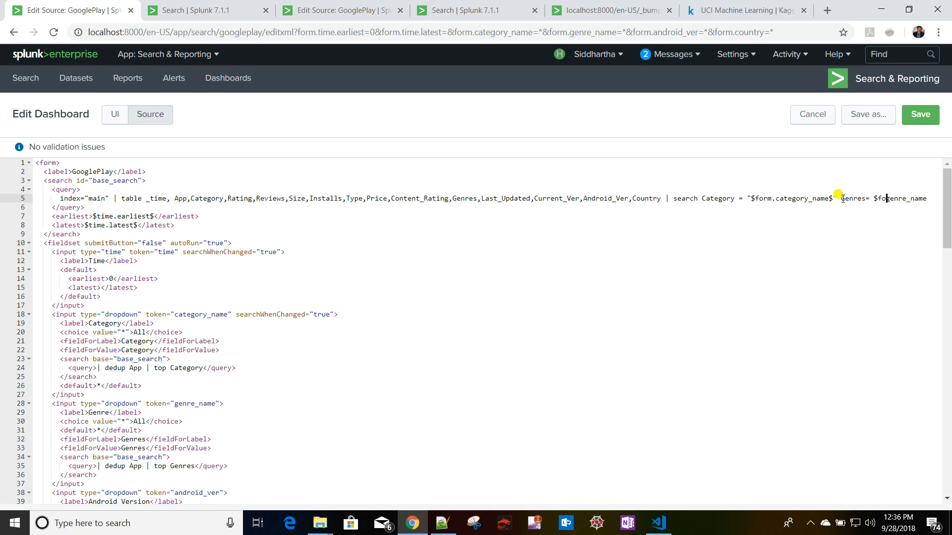
pyautogui.write('.')
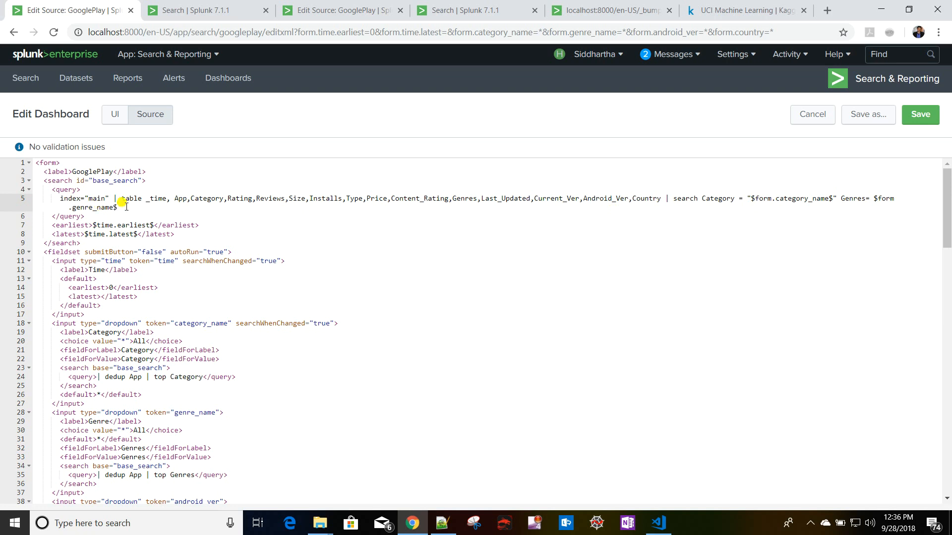
pyautogui.write('"')
pyautogui.click(918, 115)
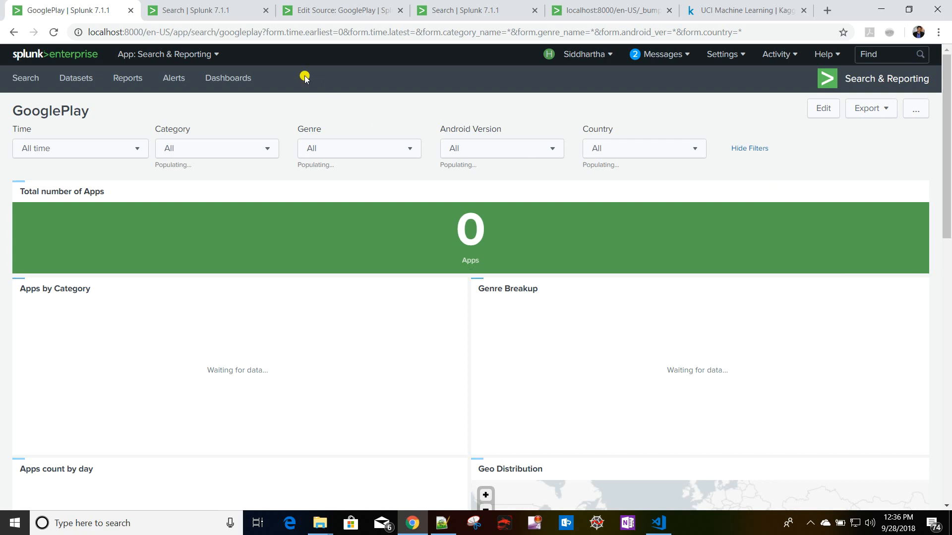
# Remove the form token parameters from the GooglePlay dashboard's URL and reload the dashboard.
pyautogui.click(278, 34)
pyautogui.click(264, 33)
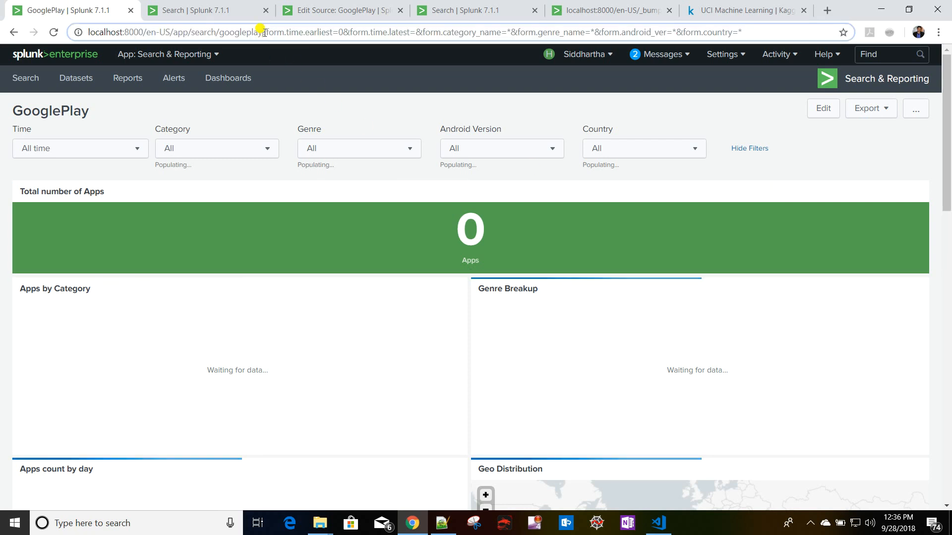
pyautogui.hotkey('shift', 'End')
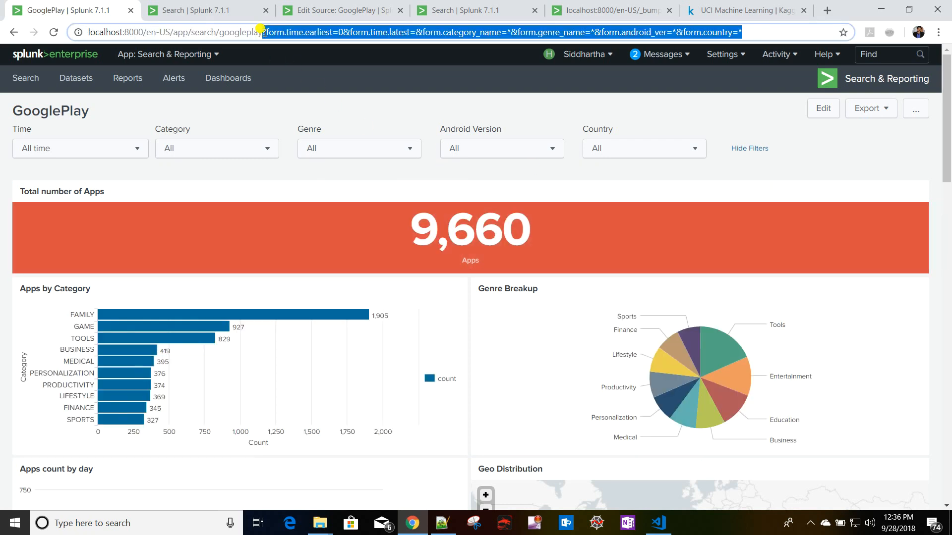
pyautogui.press('Delete')
pyautogui.press('Return')
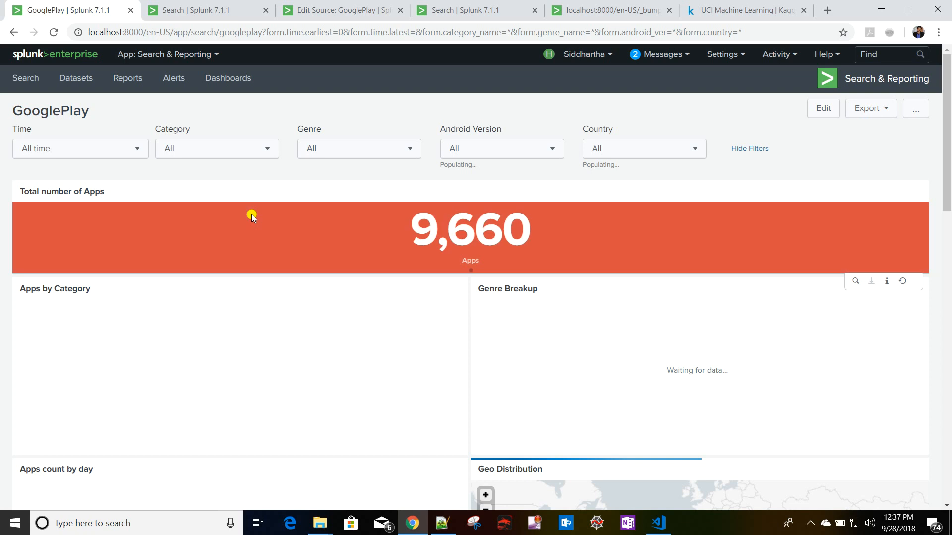
# Select the Education slice in the Genre Breakup chart and review the filtered panels and the Apps Details table.
pyautogui.scroll(-4, 252, 214)
pyautogui.click(724, 222)
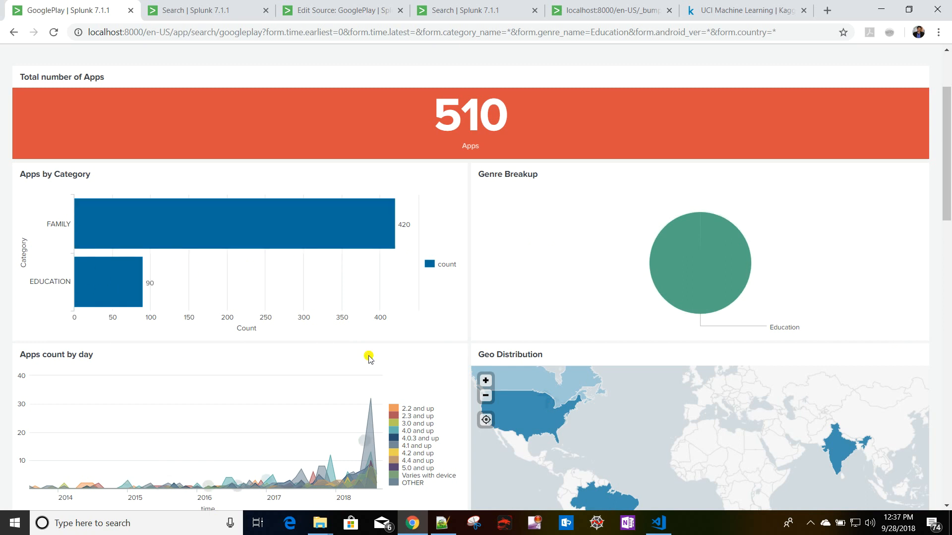
pyautogui.scroll(-4, 333, 365)
pyautogui.scroll(-5, 238, 329)
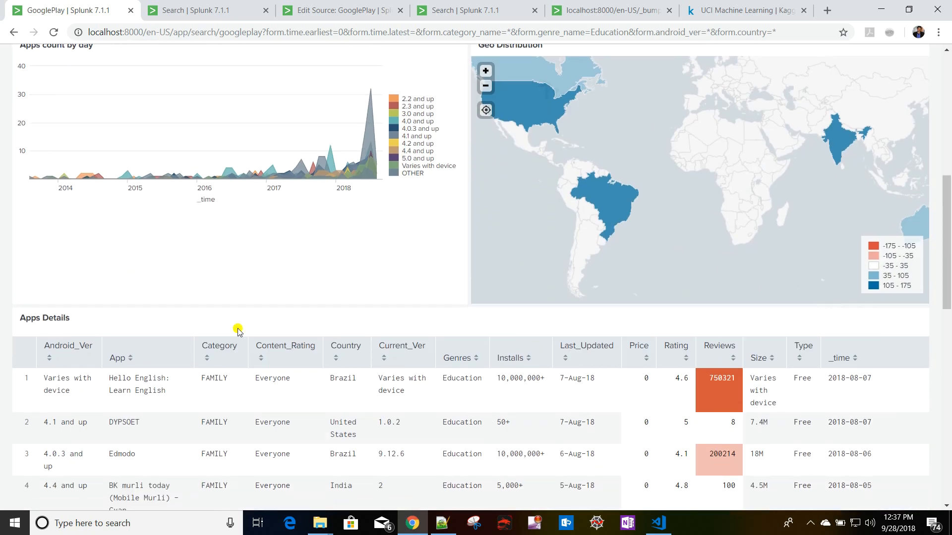
pyautogui.scroll(5, 171, 425)
pyautogui.scroll(3, 204, 412)
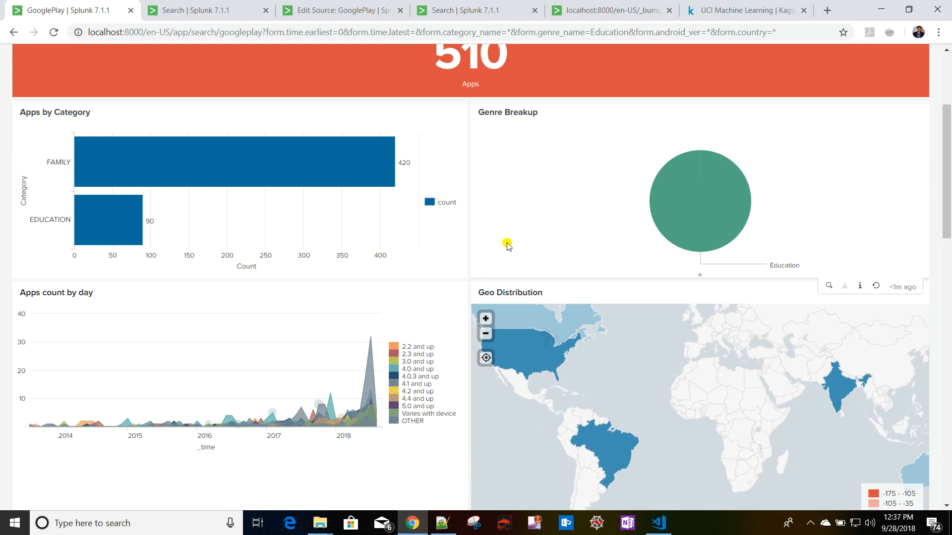
pyautogui.scroll(-8, 376, 269)
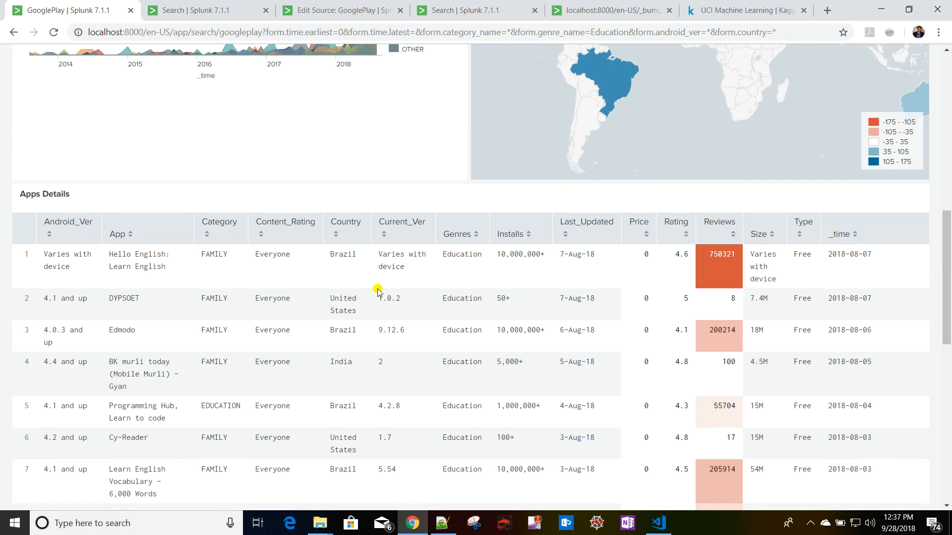
# Review the genre filtering in the Apps Details and Event Details tables, and reset the Genre filter to All.
pyautogui.scroll(-3, 478, 431)
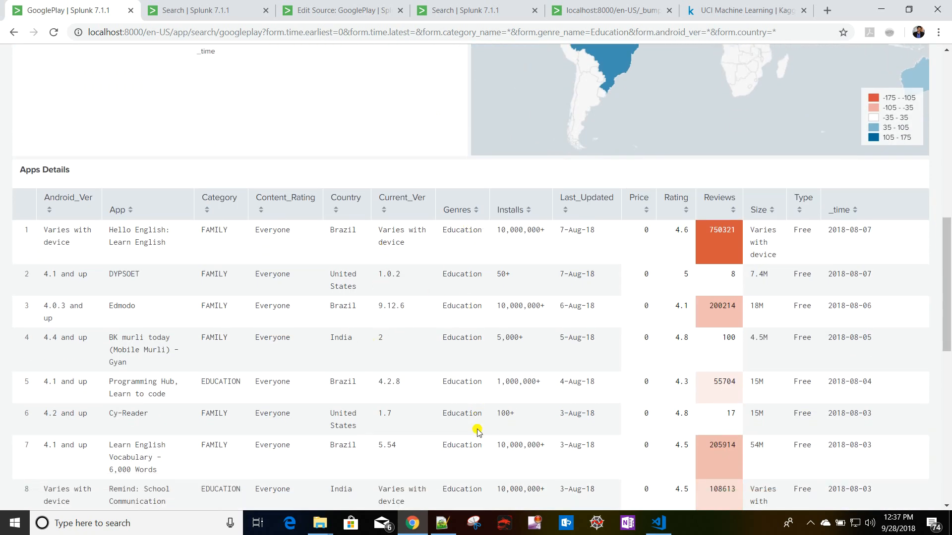
pyautogui.scroll(-4, 463, 436)
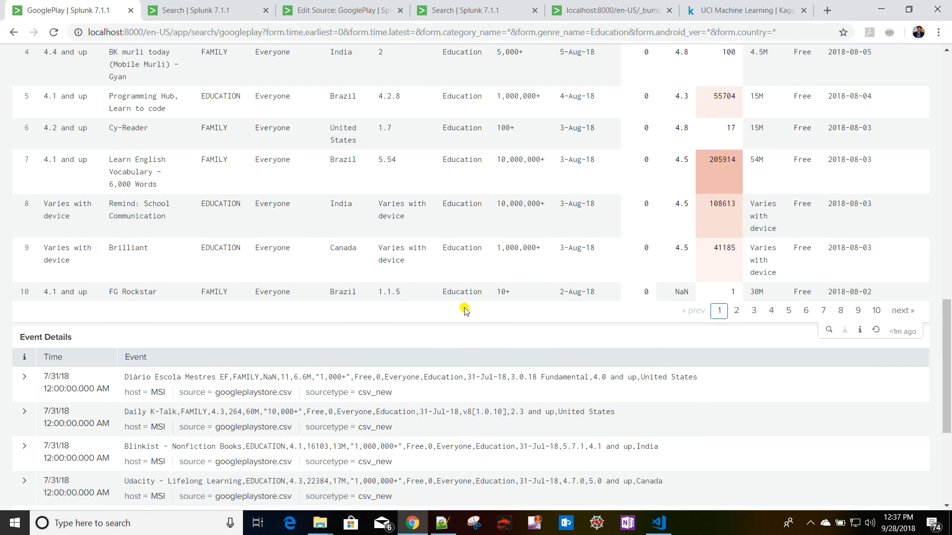
pyautogui.scroll(-3, 461, 308)
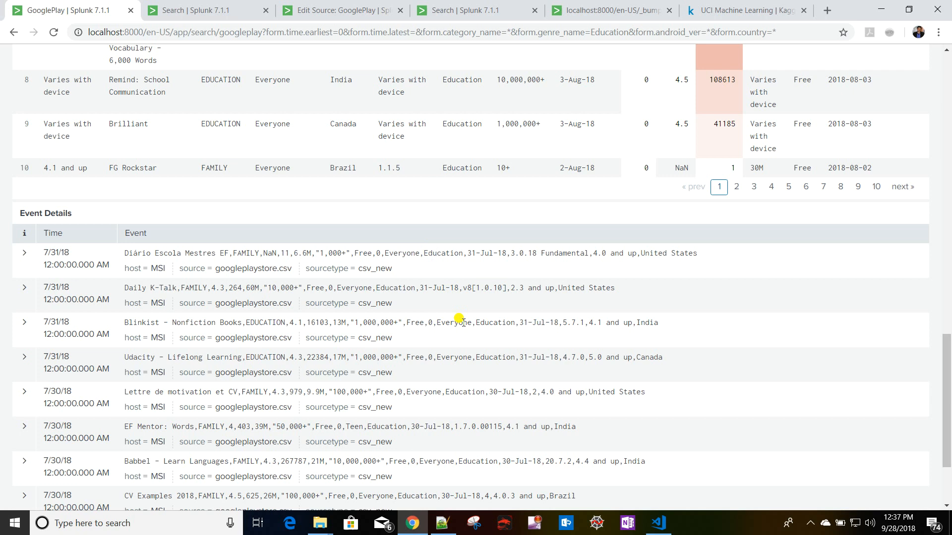
pyautogui.scroll(15, 464, 395)
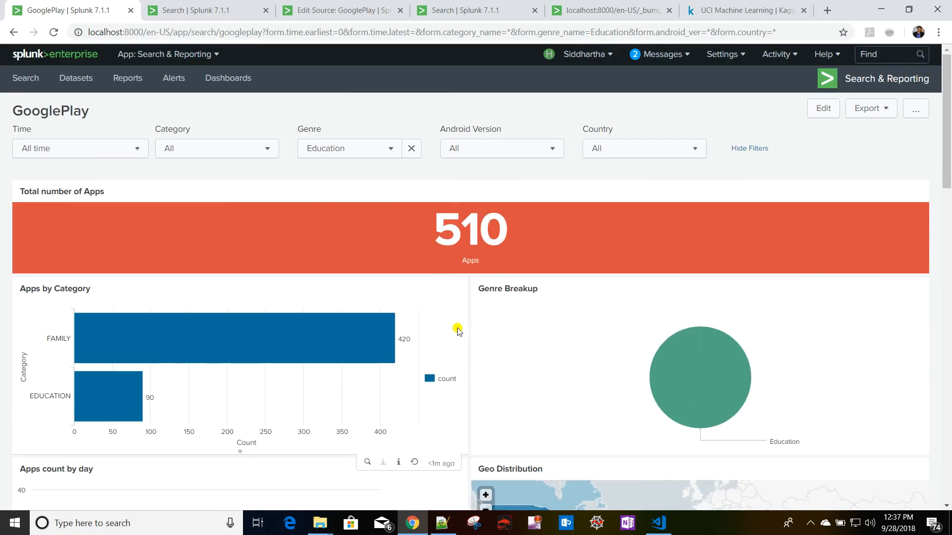
pyautogui.click(412, 149)
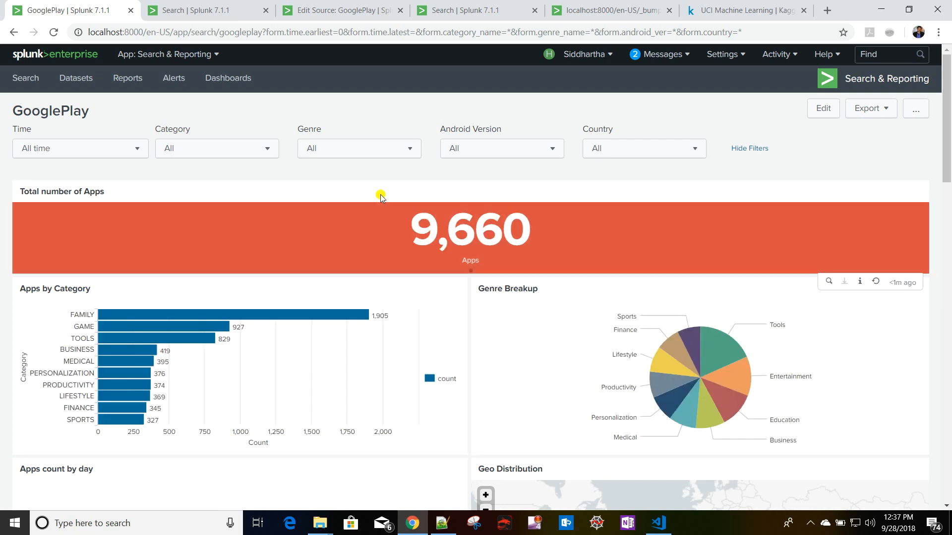
# Open the Apps count by day panel's search and examine its base query and the timechart clause by Android_Ver.
pyautogui.scroll(-3, 380, 196)
pyautogui.scroll(-3, 379, 194)
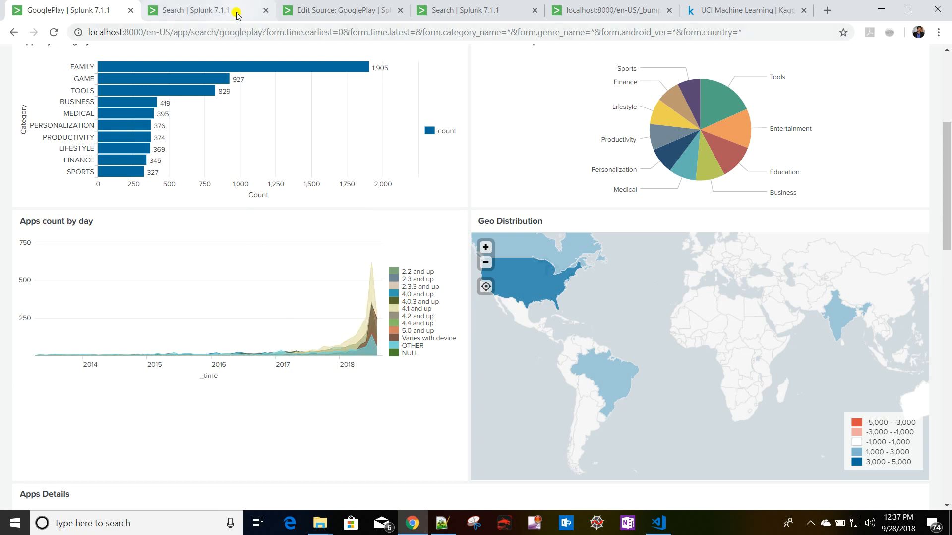
pyautogui.click(367, 395)
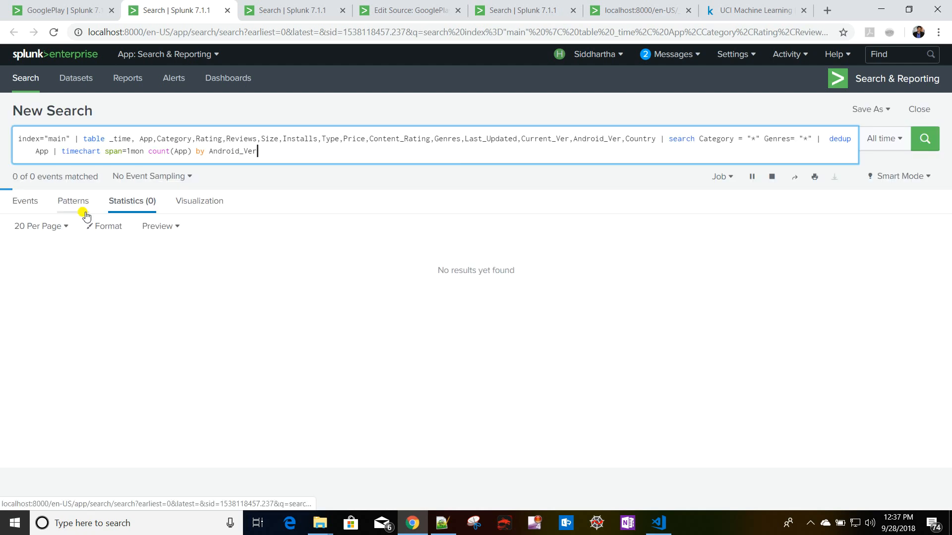
pyautogui.moveTo(660, 137); pyautogui.dragTo(15, 139)
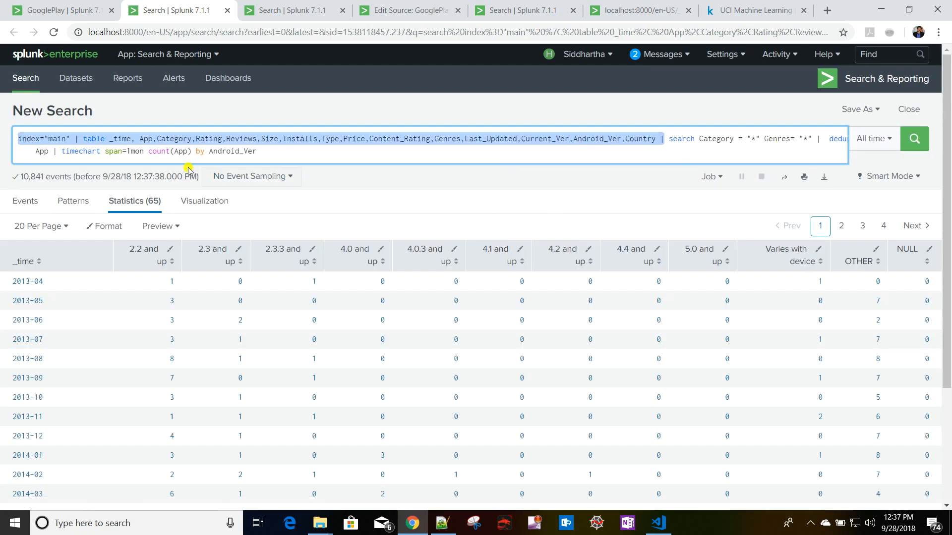
pyautogui.click(158, 153)
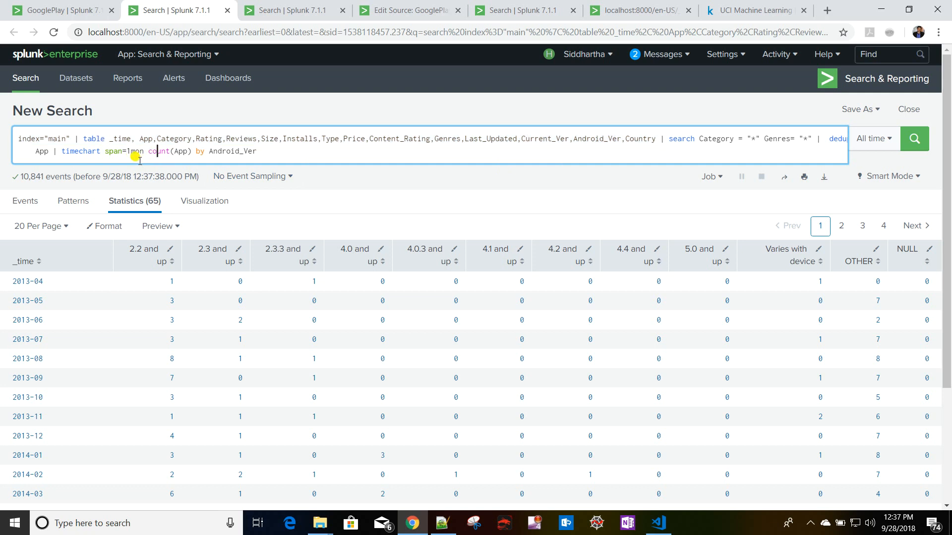
pyautogui.moveTo(58, 151); pyautogui.dragTo(293, 151)
pyautogui.click(295, 152)
# Compare the Android version series in the Apps count by day chart with the columns of the opened search's statistics.
pyautogui.click(72, 11)
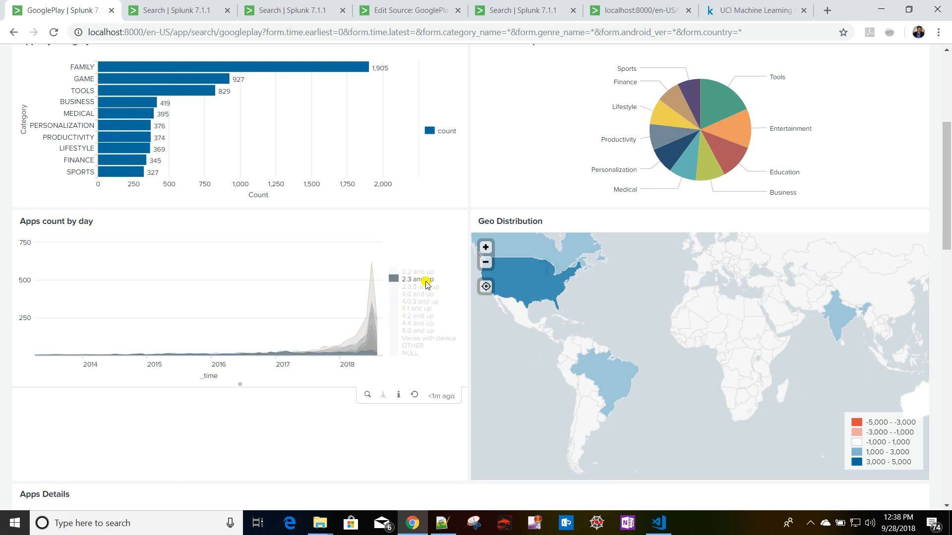
pyautogui.click(162, 18)
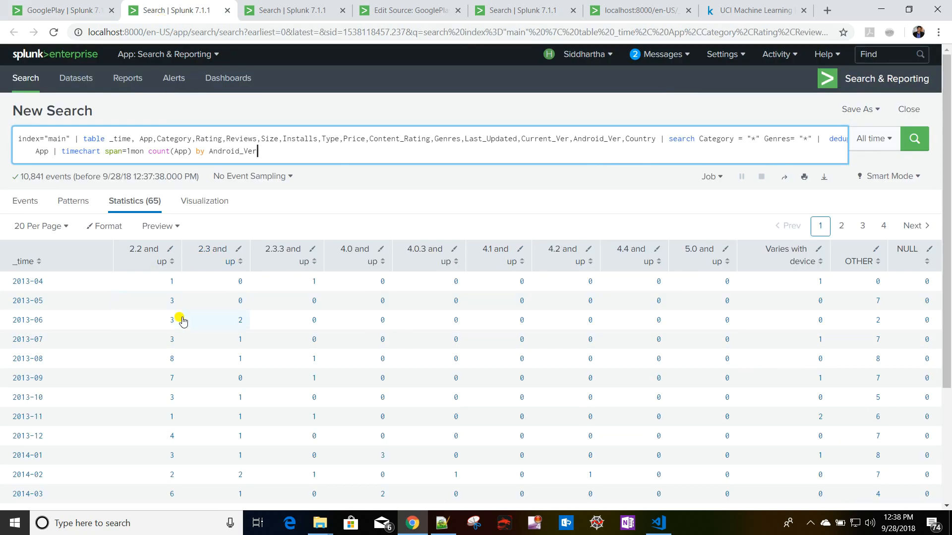
pyautogui.scroll(-1, 181, 318)
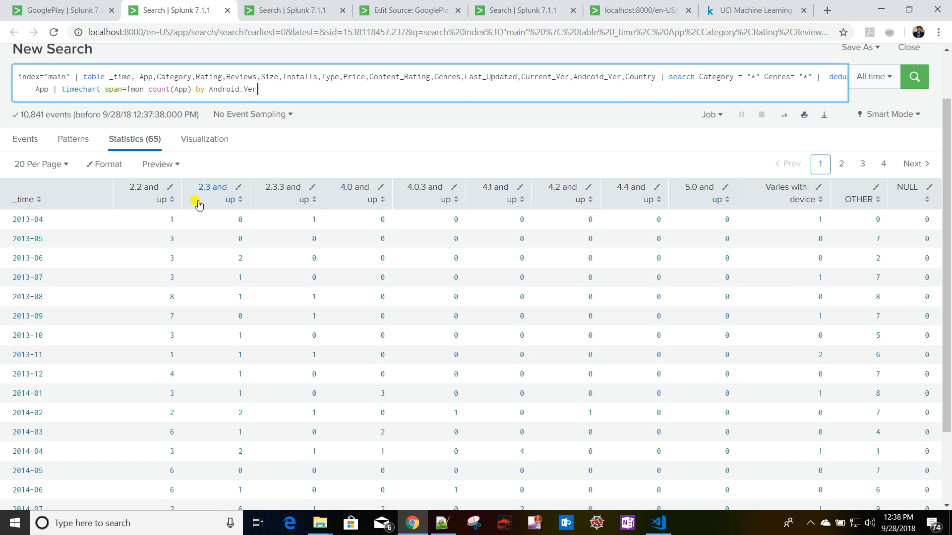
# Edit the GooglePlay dashboard and set the Apps count by day drilldown to Manage tokens on this dashboard, starting the token name with form.
pyautogui.click(60, 12)
pyautogui.scroll(5, 328, 268)
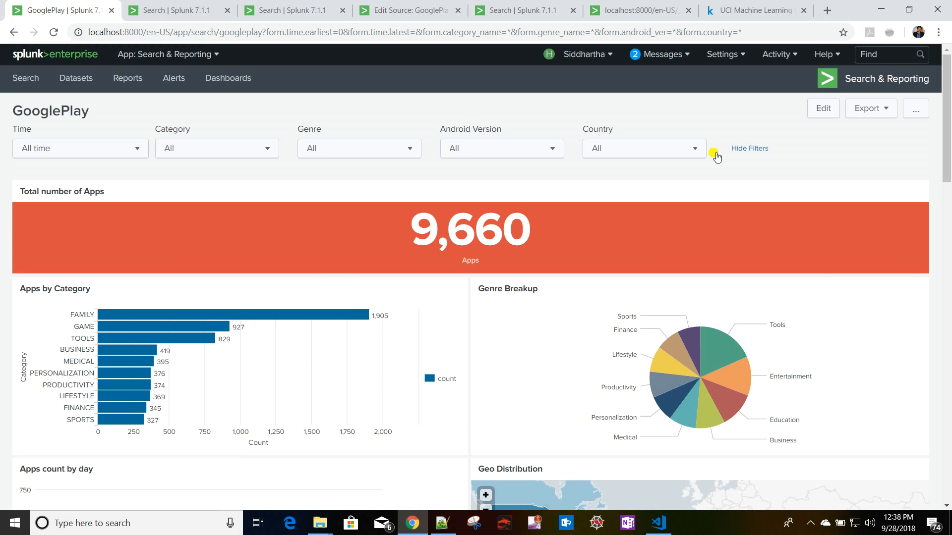
pyautogui.click(821, 105)
pyautogui.scroll(-10, 377, 182)
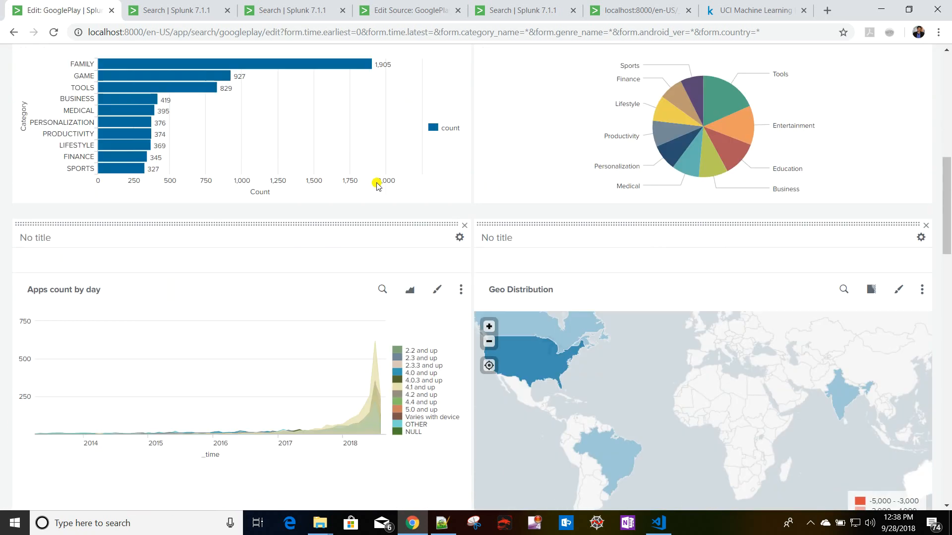
pyautogui.click(460, 290)
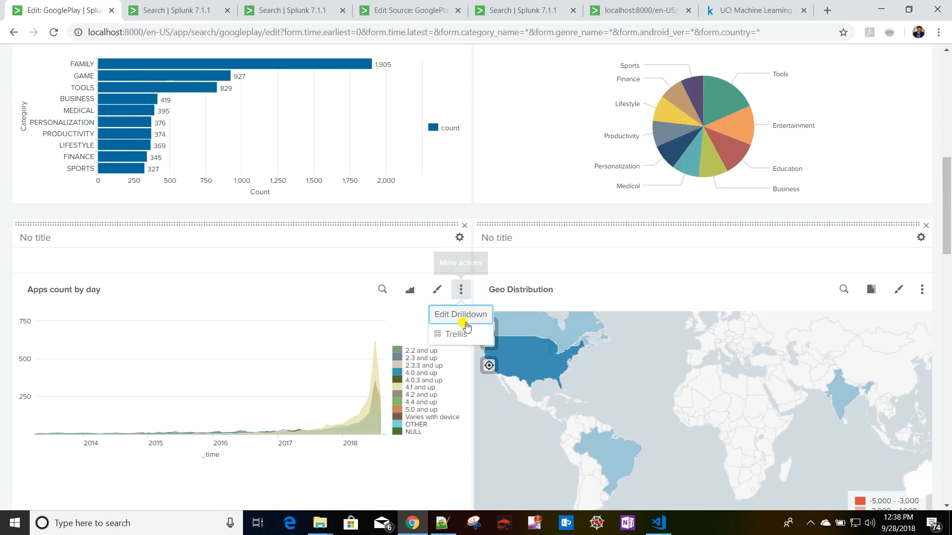
pyautogui.click(459, 314)
pyautogui.click(504, 143)
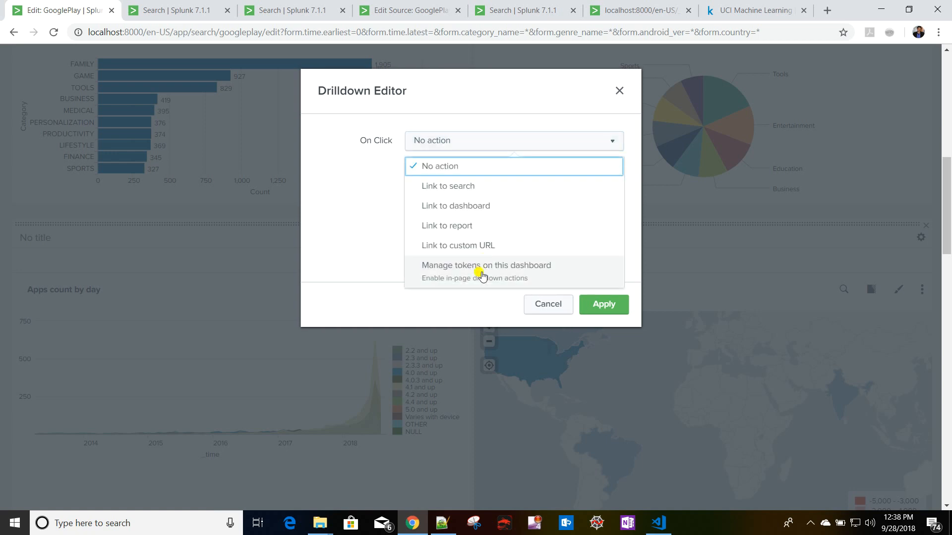
pyautogui.click(479, 266)
pyautogui.click(470, 221)
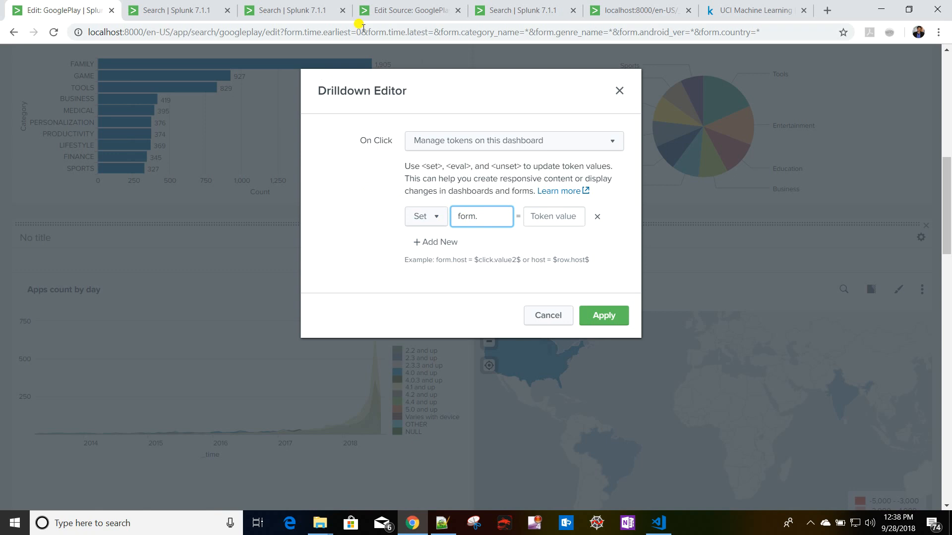
# Complete the drilldown token as form.android_ver, copying the token name from the dashboard source, set its value to $click.name2$ and apply.
pyautogui.click(399, 10)
pyautogui.scroll(-3, 180, 299)
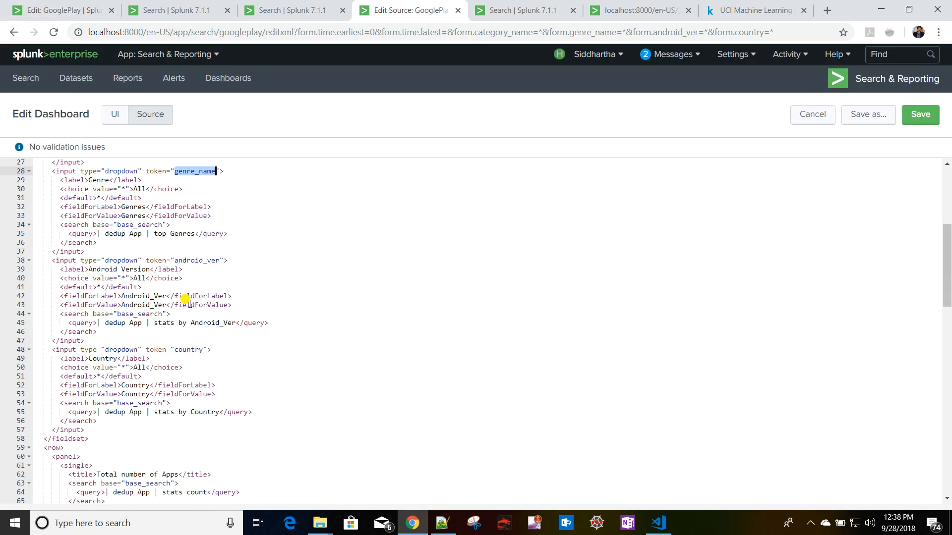
pyautogui.moveTo(175, 262); pyautogui.dragTo(220, 263)
pyautogui.hotkey('ctrl', 'c')
pyautogui.click(43, 6)
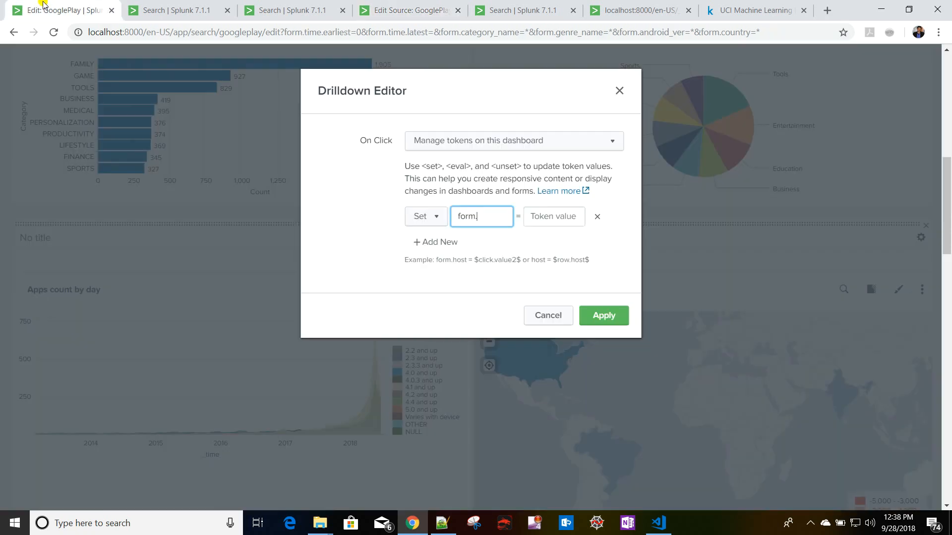
pyautogui.write('android_ver')
pyautogui.click(534, 217)
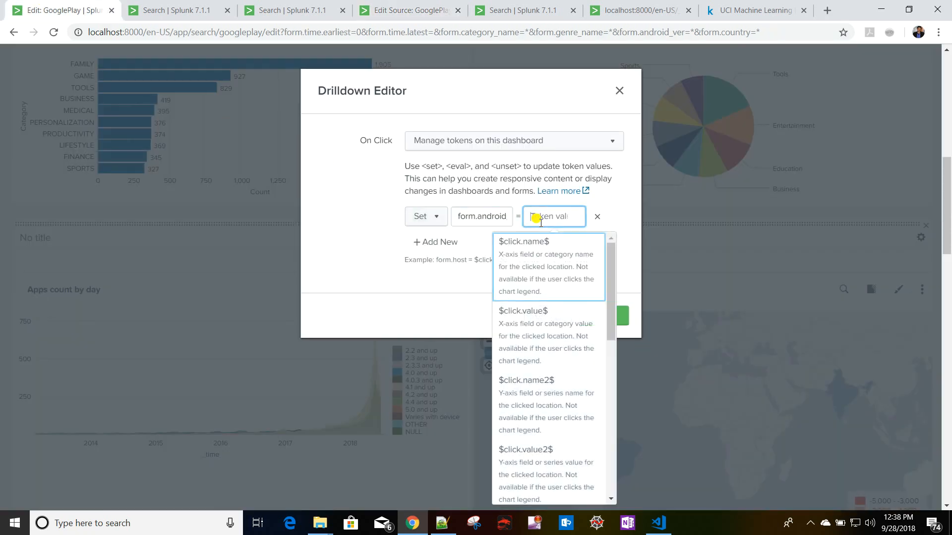
pyautogui.click(548, 391)
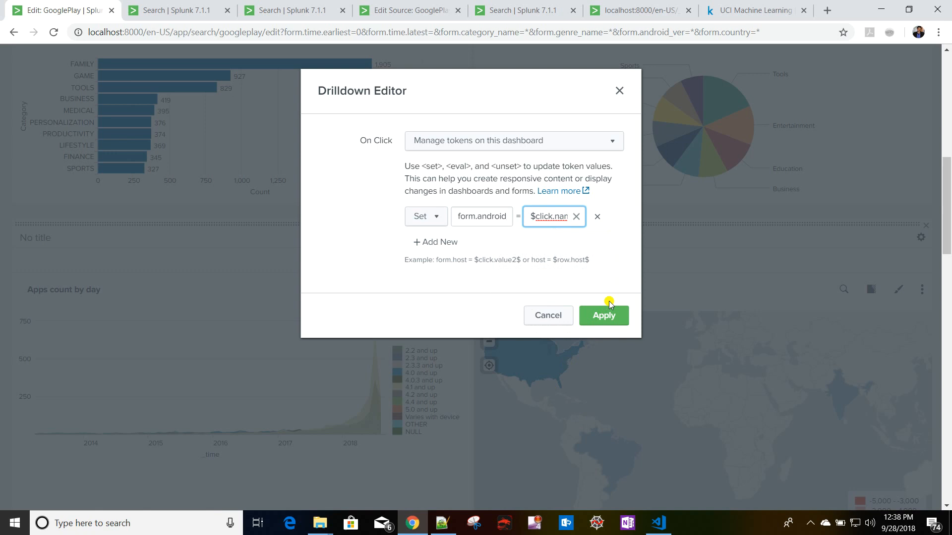
pyautogui.click(604, 315)
# Open the edited dashboard's source and append the condition Android_Ver = "$form.$" to the base search query, copying the field name from its list.
pyautogui.scroll(8, 342, 321)
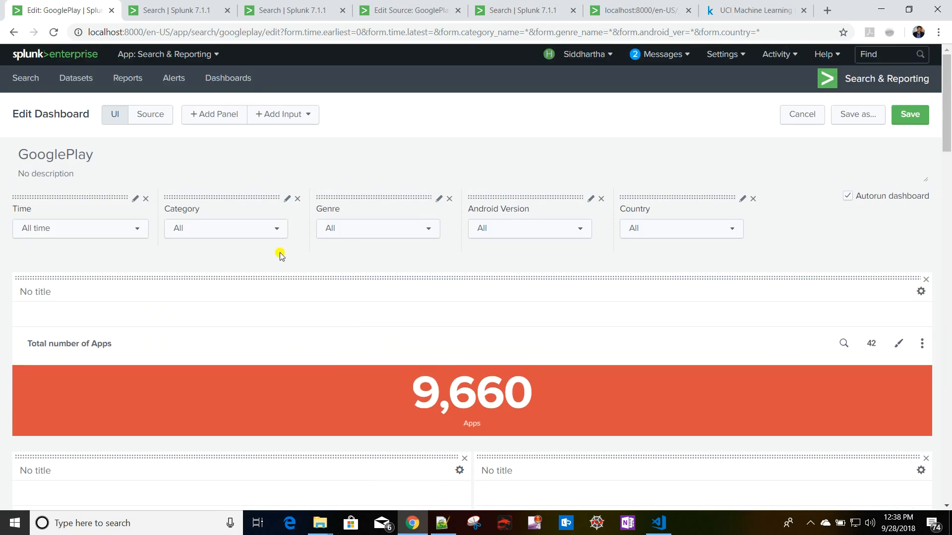
pyautogui.click(154, 117)
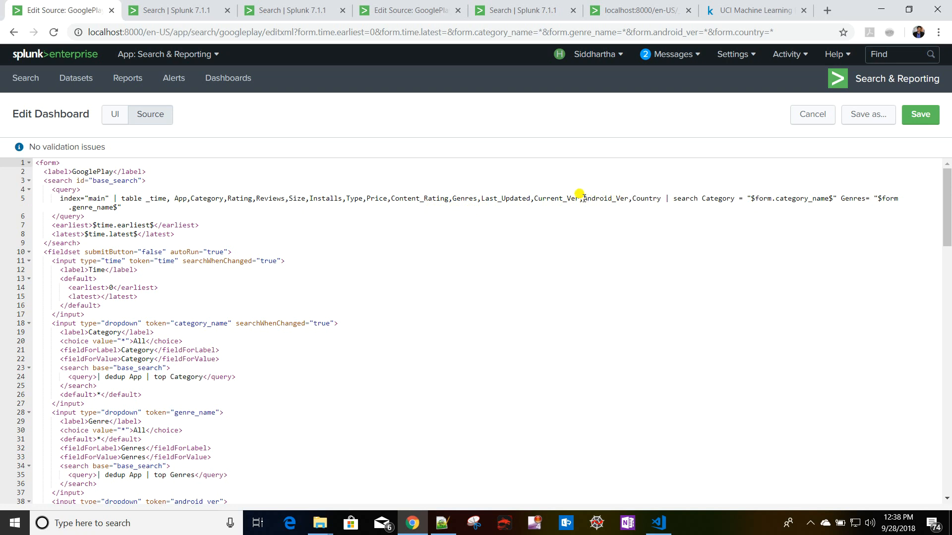
pyautogui.moveTo(583, 198); pyautogui.dragTo(616, 198)
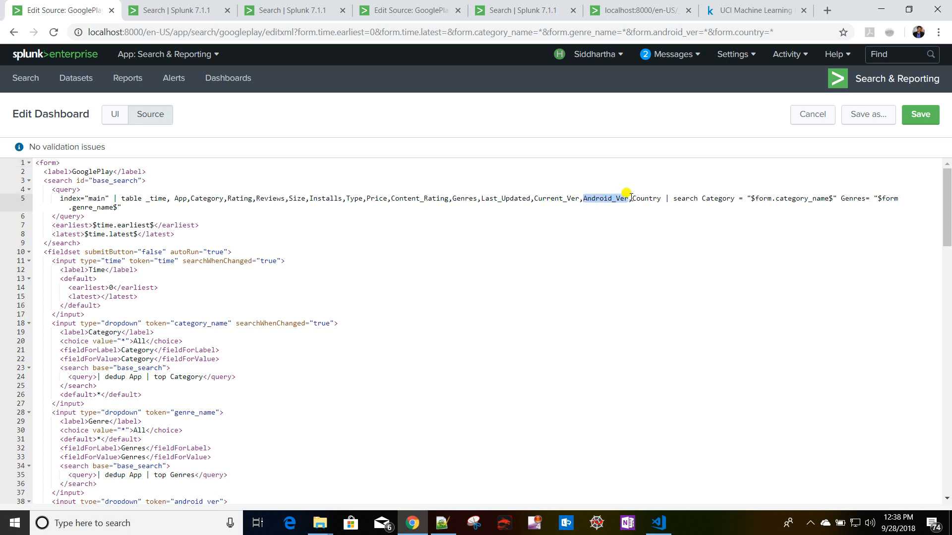
pyautogui.click(144, 210)
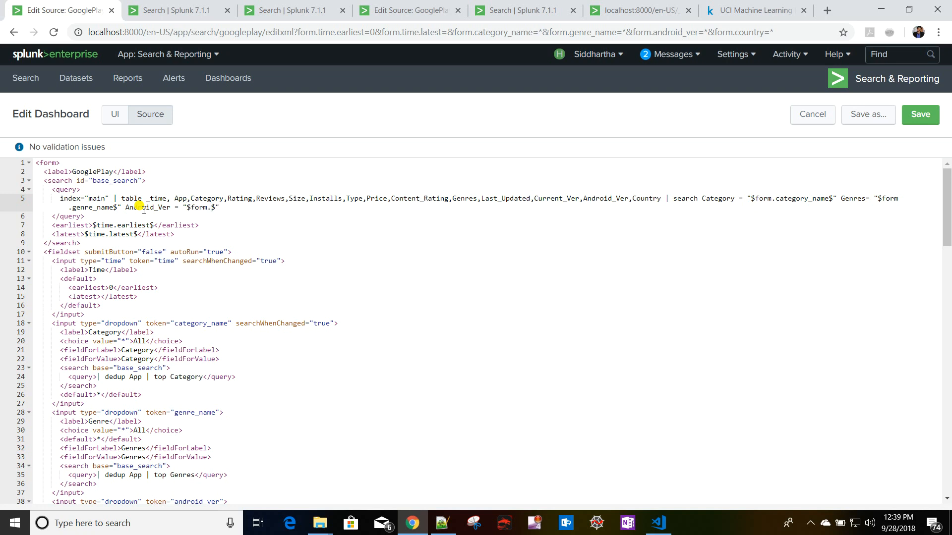
# Complete the new condition as "$form.android_ver$" using the Android Version input's token name, and save the dashboard.
pyautogui.scroll(-2, 176, 366)
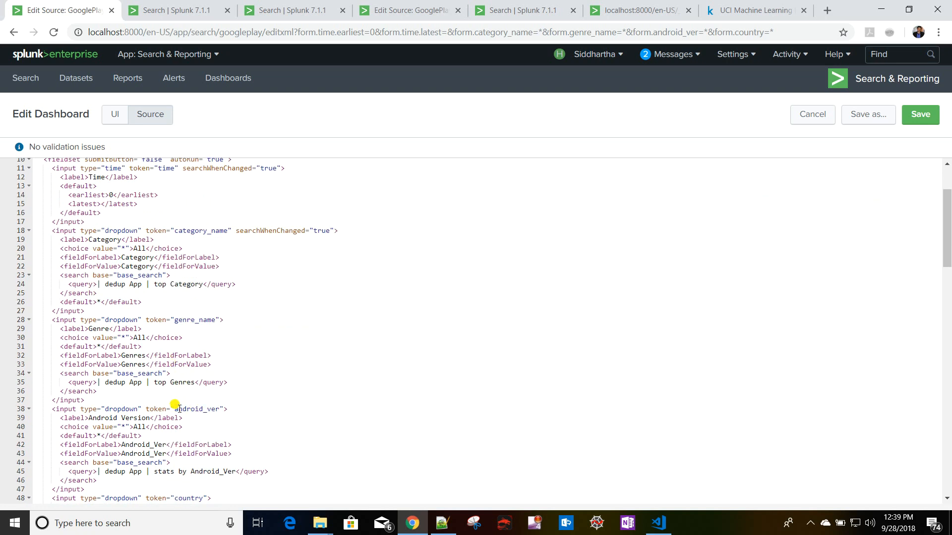
pyautogui.moveTo(175, 409); pyautogui.dragTo(205, 411)
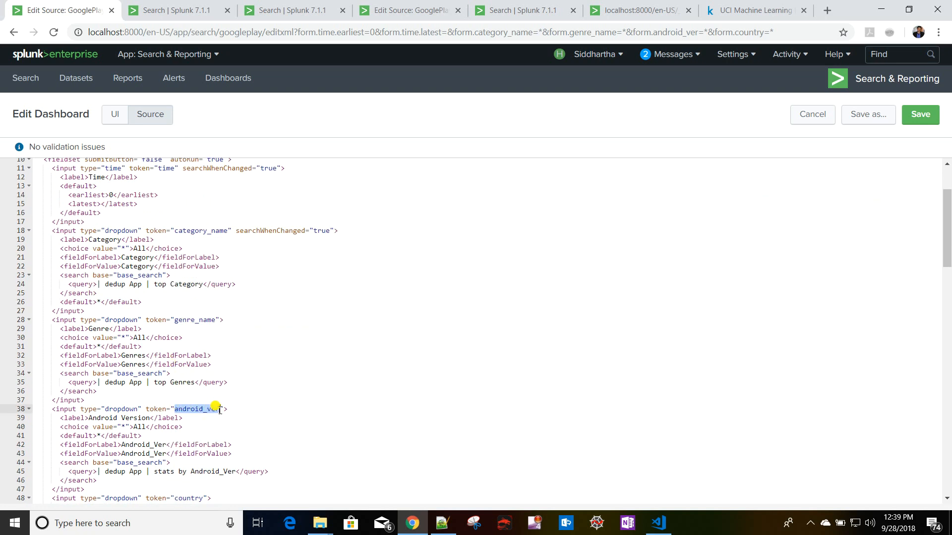
pyautogui.scroll(2, 212, 285)
pyautogui.click(211, 205)
pyautogui.hotkey('ctrl', 'v')
pyautogui.click(918, 117)
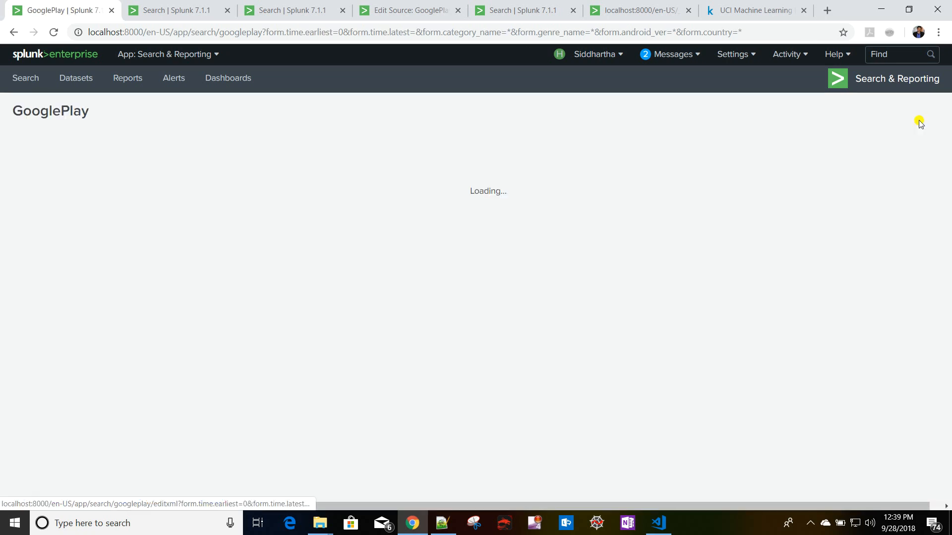
# Strip the form parameters from the saved GooglePlay dashboard's URL and reload the page.
pyautogui.click(262, 32)
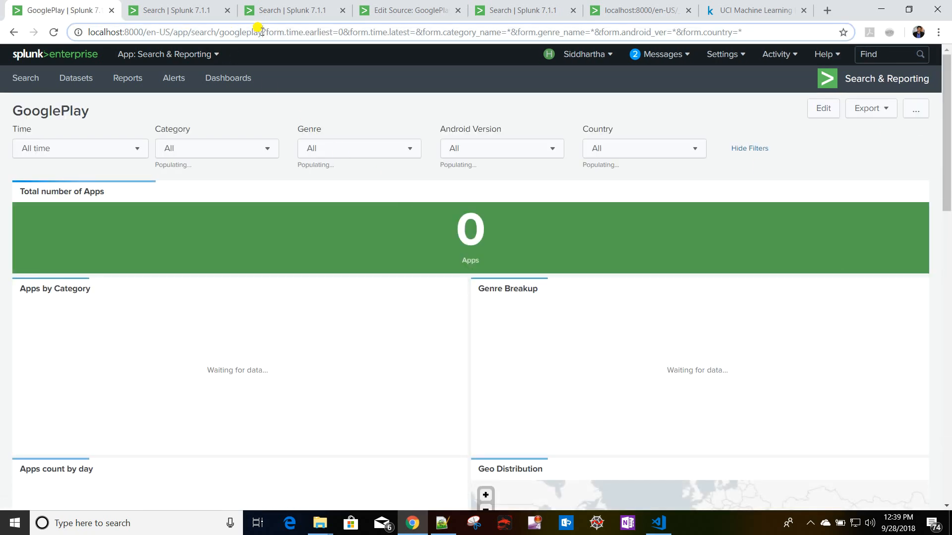
pyautogui.click(264, 32)
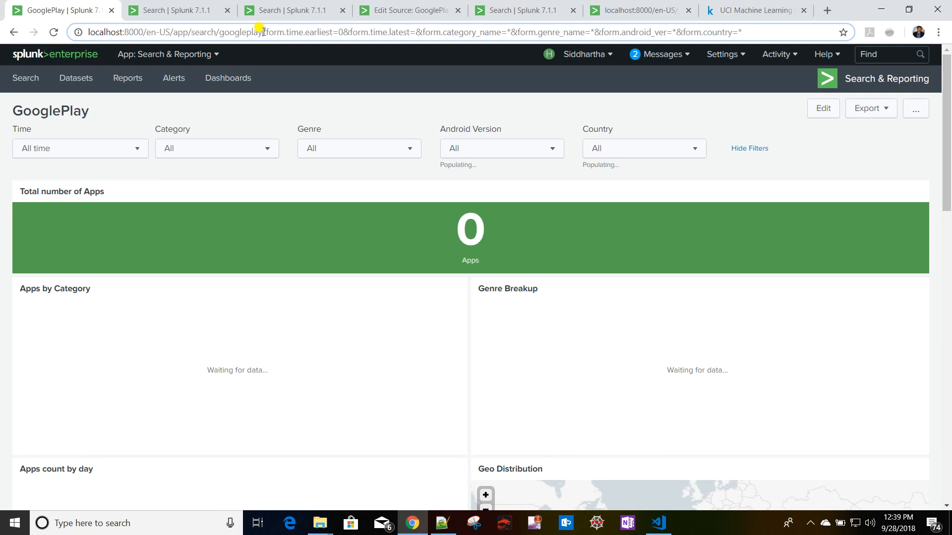
pyautogui.hotkey('shift', 'End')
pyautogui.press('BackSpace')
pyautogui.press('Return')
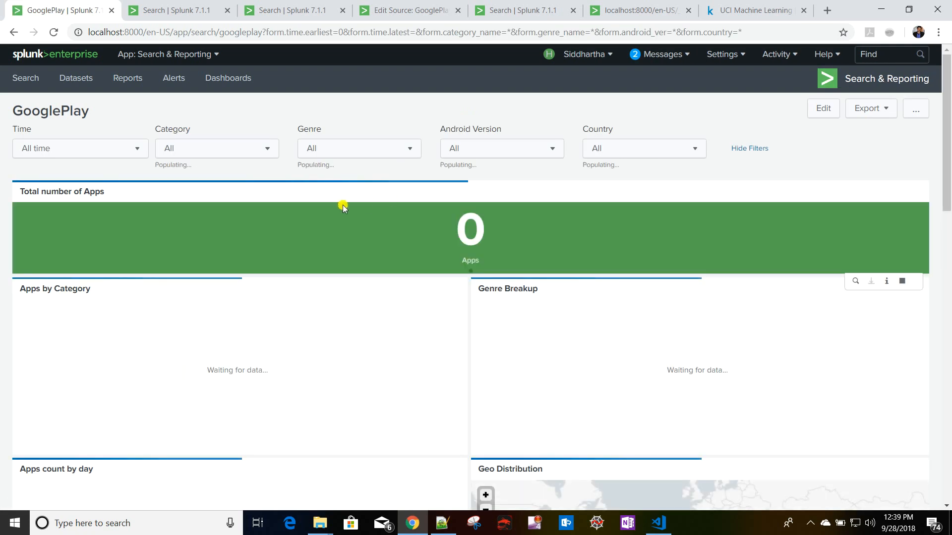
# Select the 2.3 and up series in the Apps count by day chart and review the filtered panels.
pyautogui.scroll(-3, 318, 280)
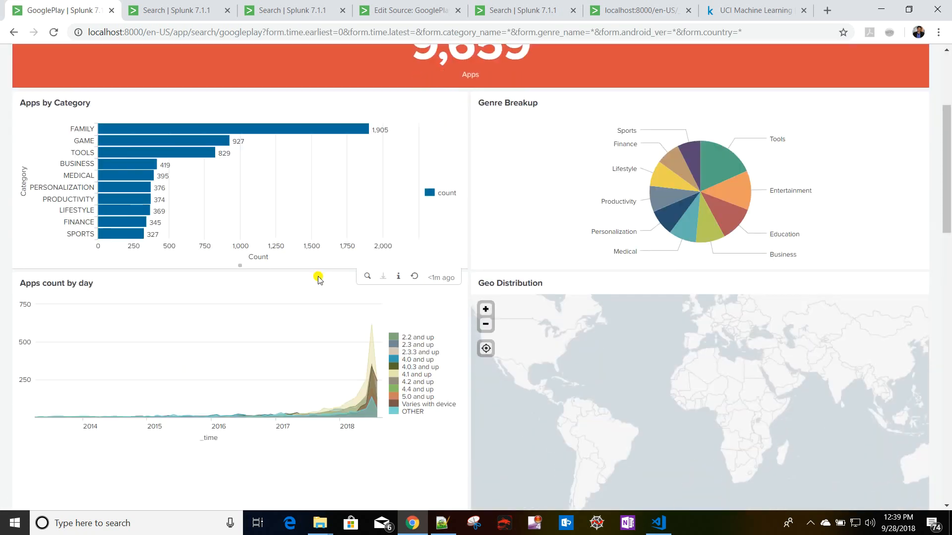
pyautogui.moveTo(370, 409)
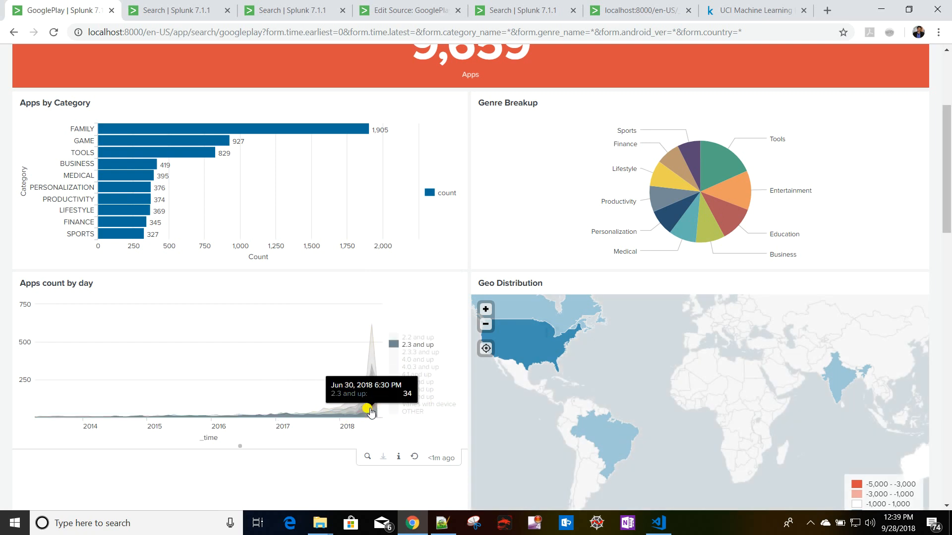
pyautogui.click(370, 410)
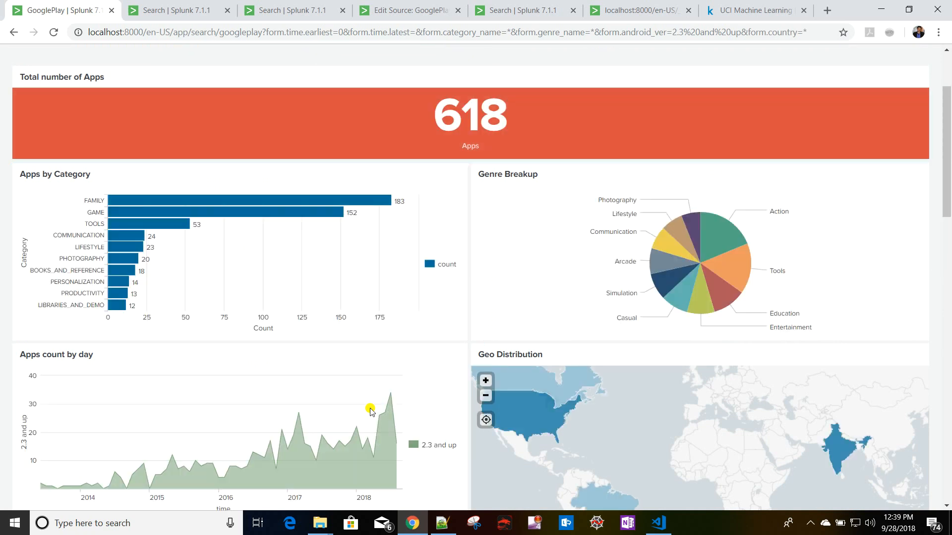
pyautogui.scroll(-3, 370, 409)
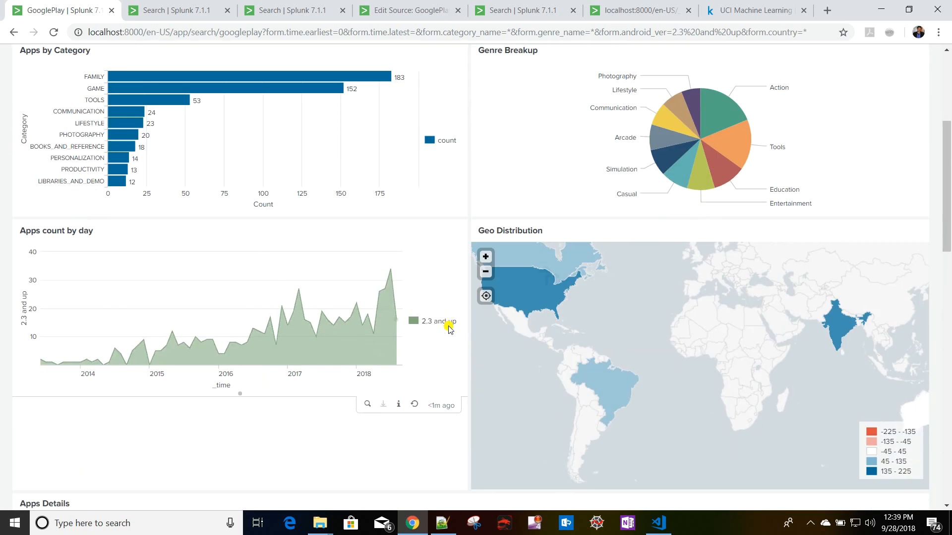
# Review the dashboard panels and Apps Details table filtered to 2.3 and up, and reset the Android Version filter to All.
pyautogui.scroll(5, 449, 327)
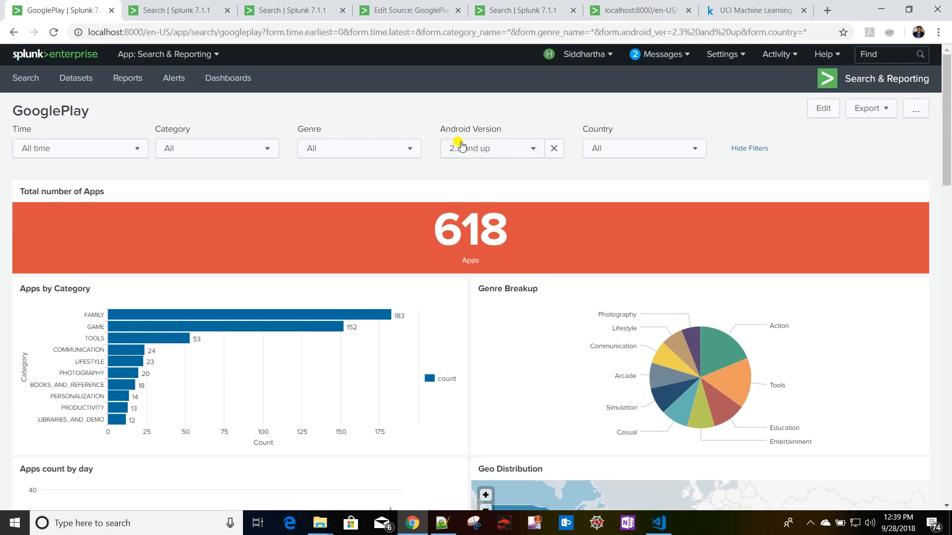
pyautogui.scroll(-15, 324, 286)
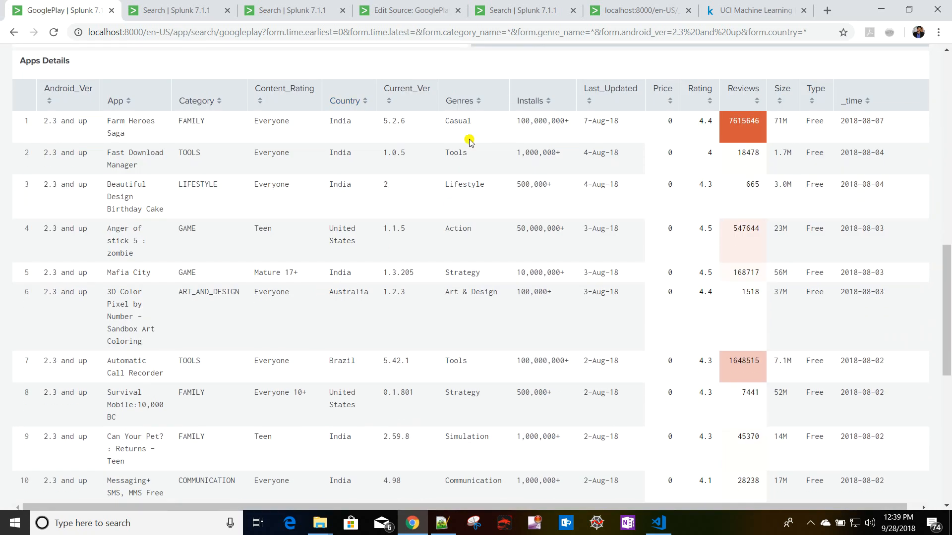
pyautogui.scroll(2, 545, 344)
pyautogui.scroll(-2, 542, 344)
pyautogui.scroll(15, 224, 433)
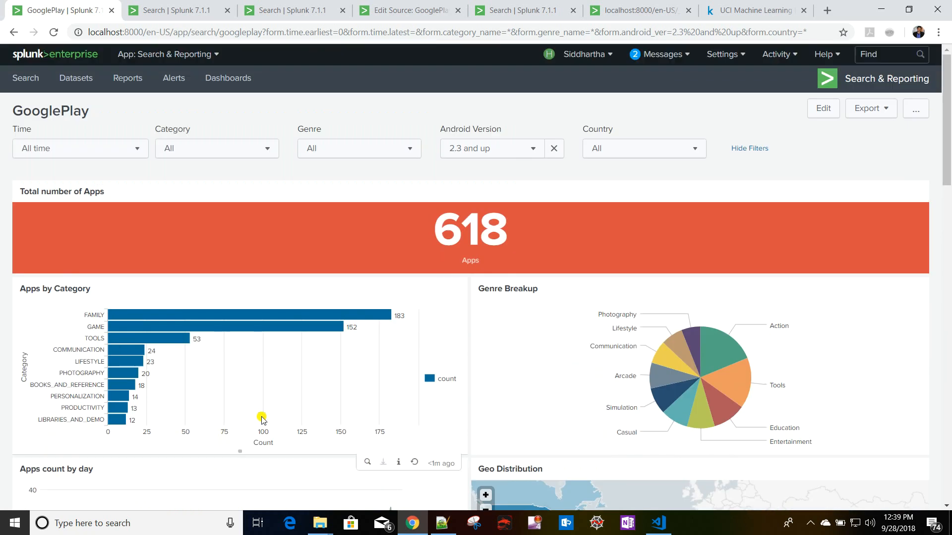
pyautogui.click(553, 148)
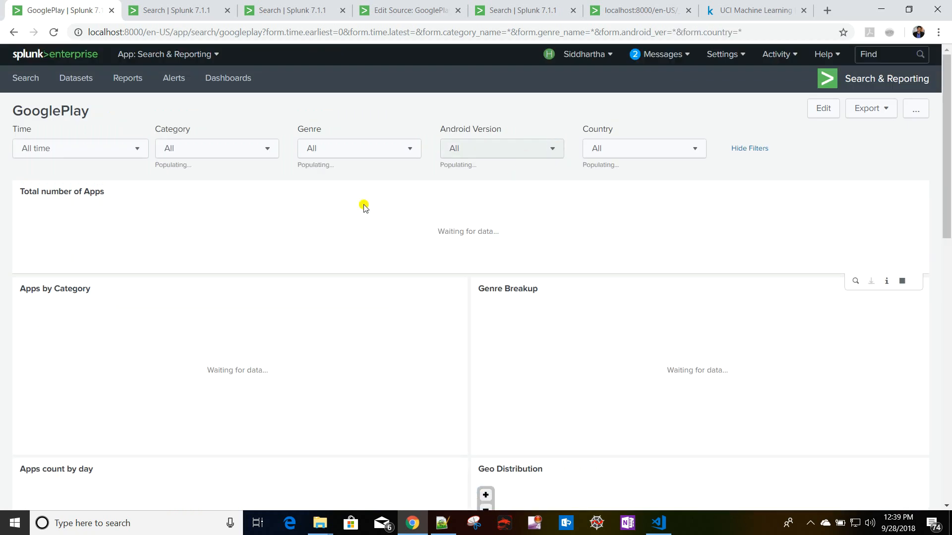
# Select the 4.0.3 and up series in the Apps count by day chart, review the filtered panels, and clear the Android Version filter.
pyautogui.scroll(-3, 153, 269)
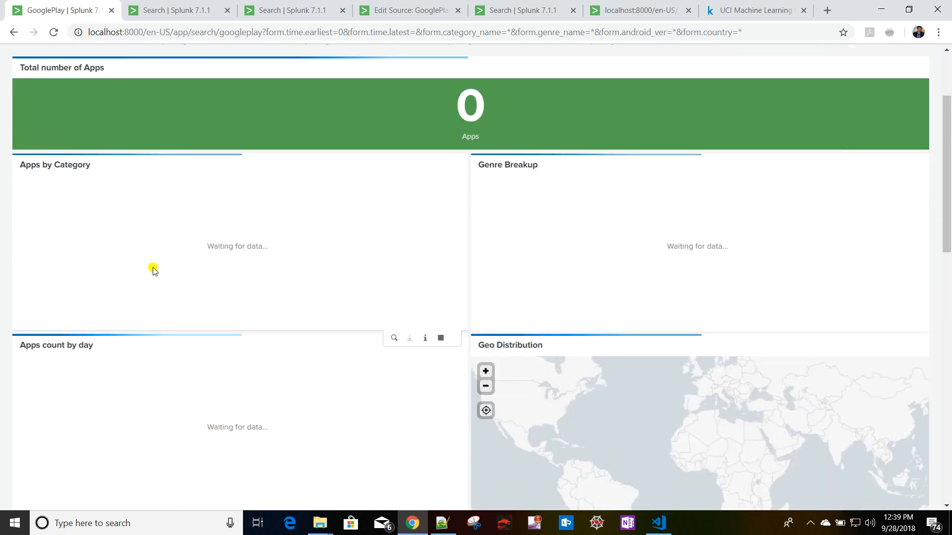
pyautogui.scroll(-3, 153, 269)
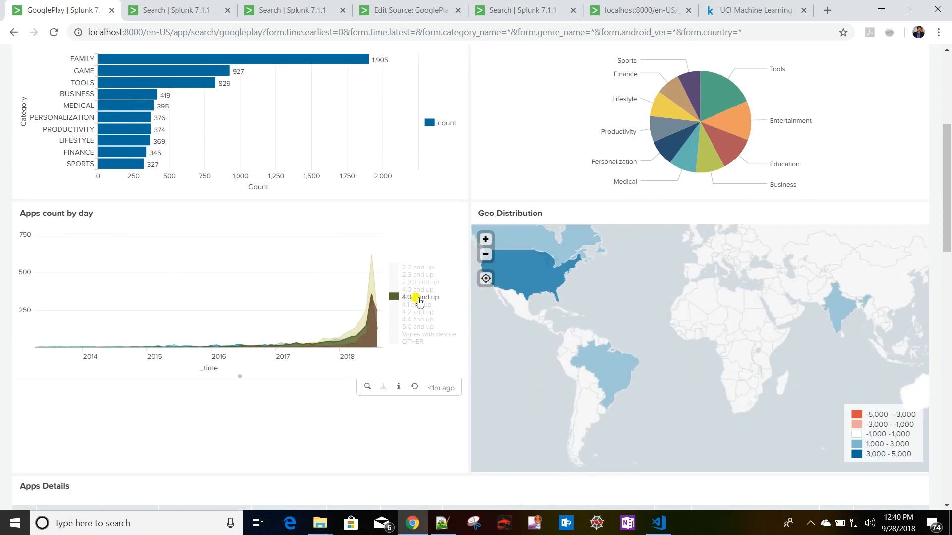
pyautogui.click(419, 299)
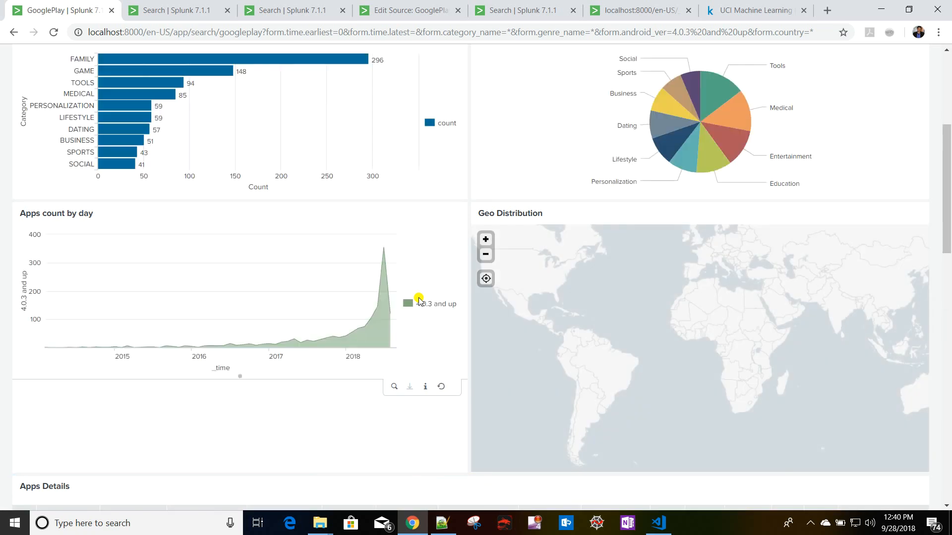
pyautogui.scroll(5, 419, 299)
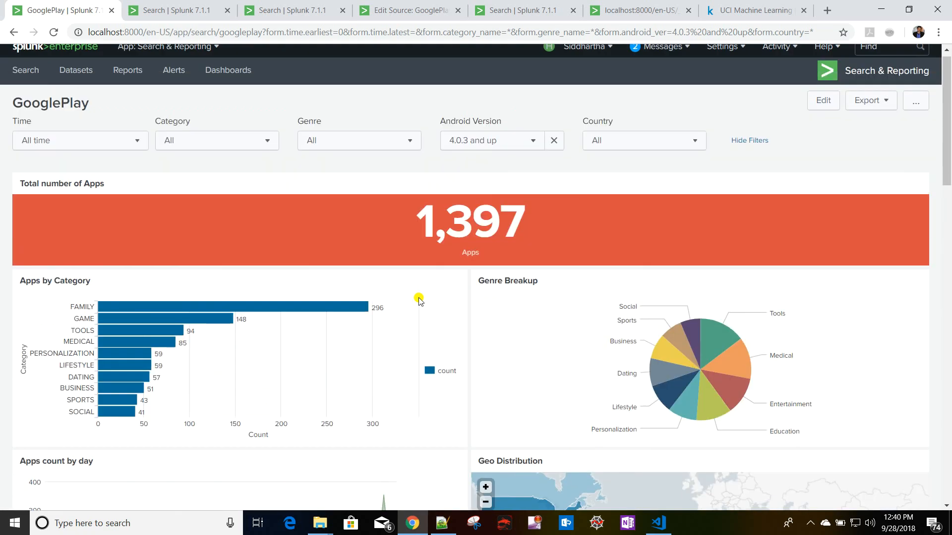
pyautogui.scroll(-4, 395, 323)
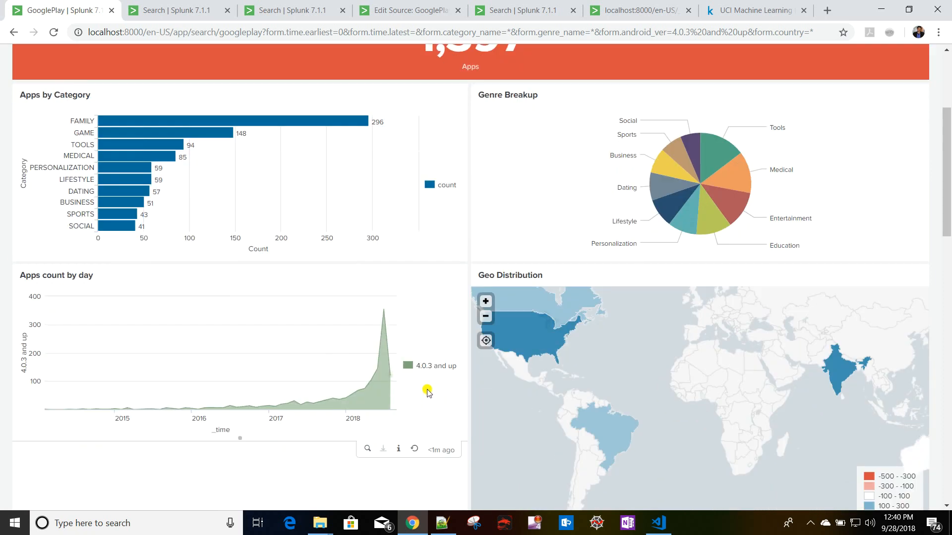
pyautogui.scroll(4, 504, 218)
pyautogui.click(553, 149)
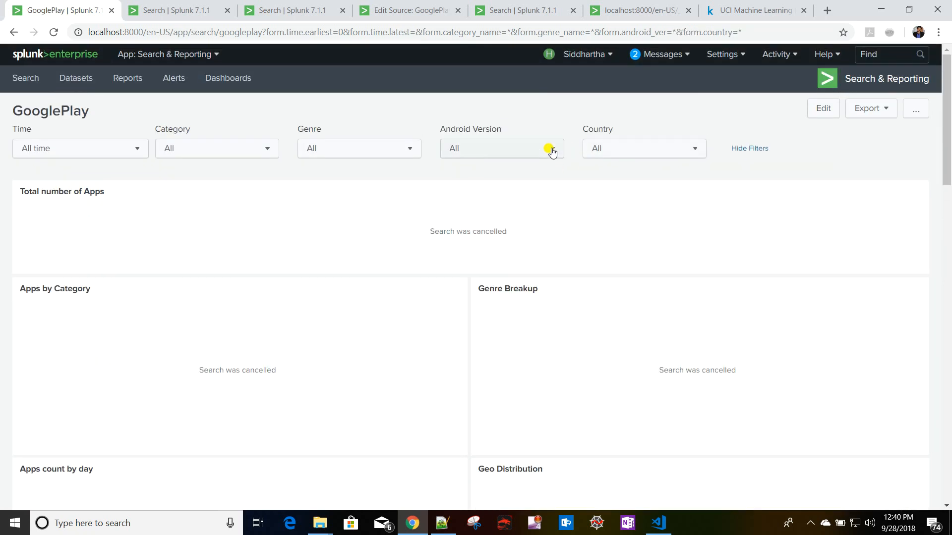
# Open the Geo Distribution panel's search in a new tab, examine its statistics table, and return to the dashboard.
pyautogui.scroll(-6, 243, 202)
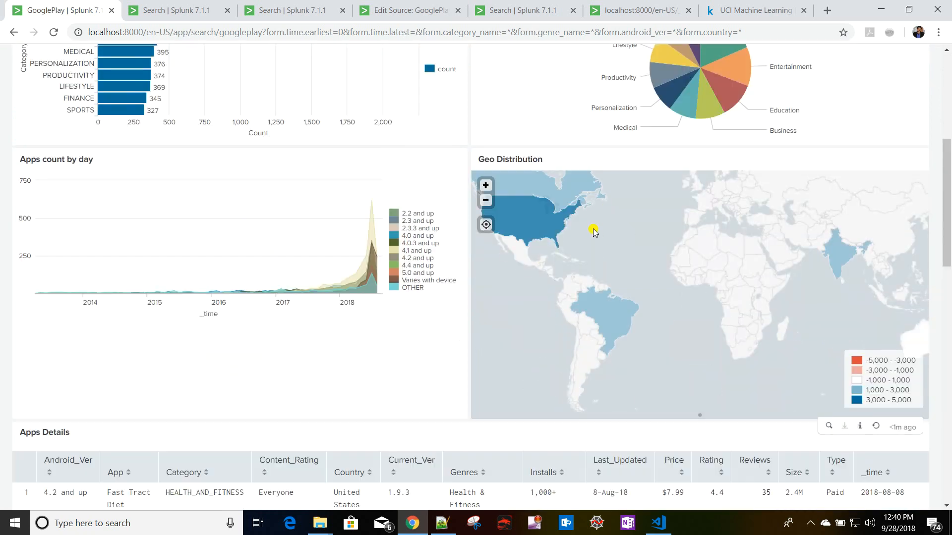
pyautogui.click(829, 425)
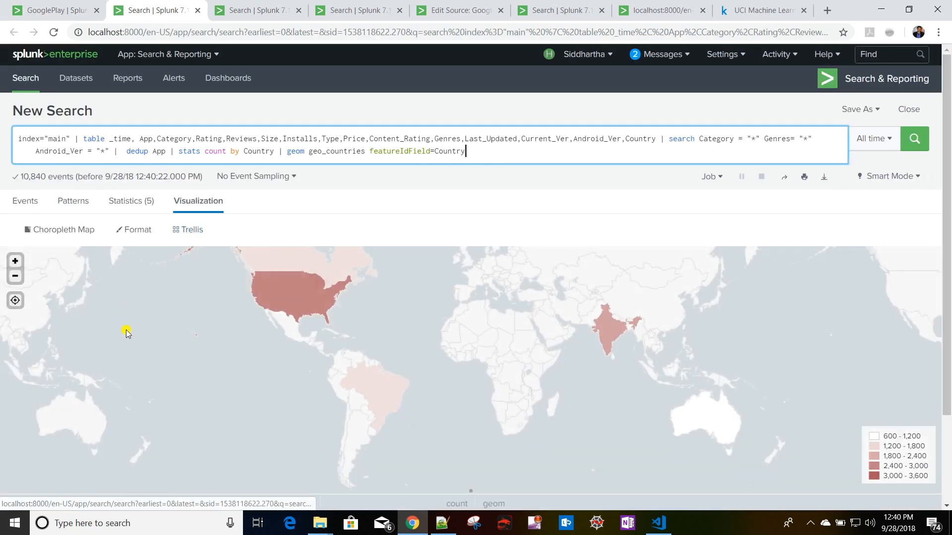
pyautogui.click(131, 202)
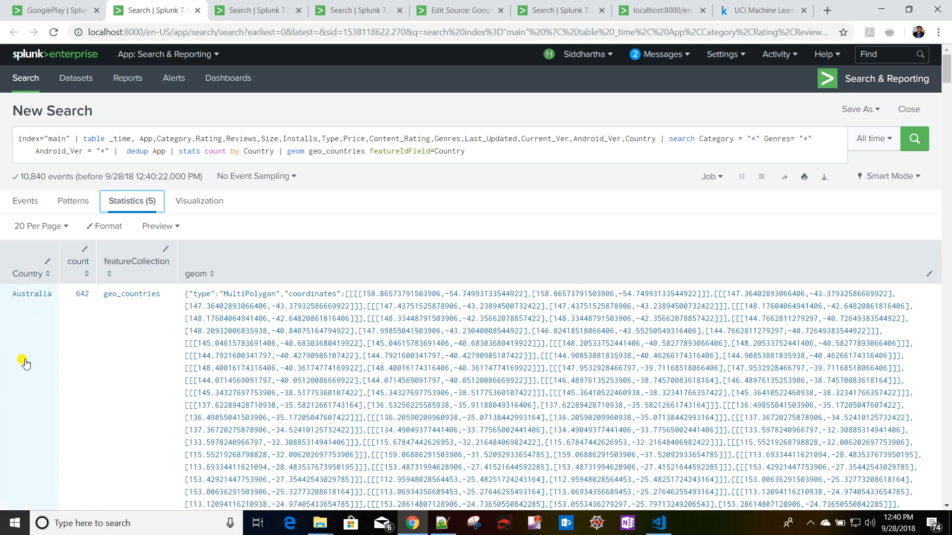
pyautogui.click(62, 10)
# Put the GooglePlay dashboard into edit mode and open the drilldown editor of the Geo Distribution map.
pyautogui.scroll(7, 583, 254)
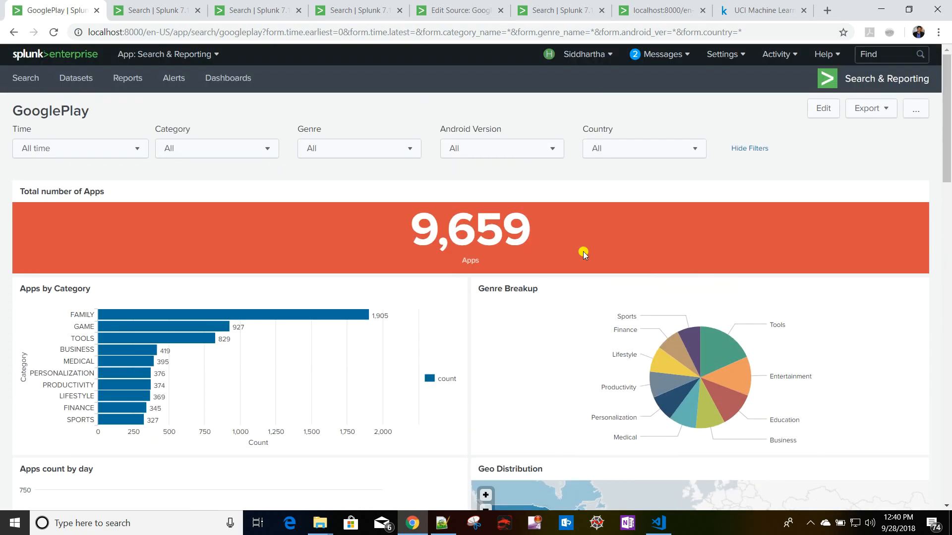
pyautogui.click(833, 108)
pyautogui.scroll(-7, 426, 312)
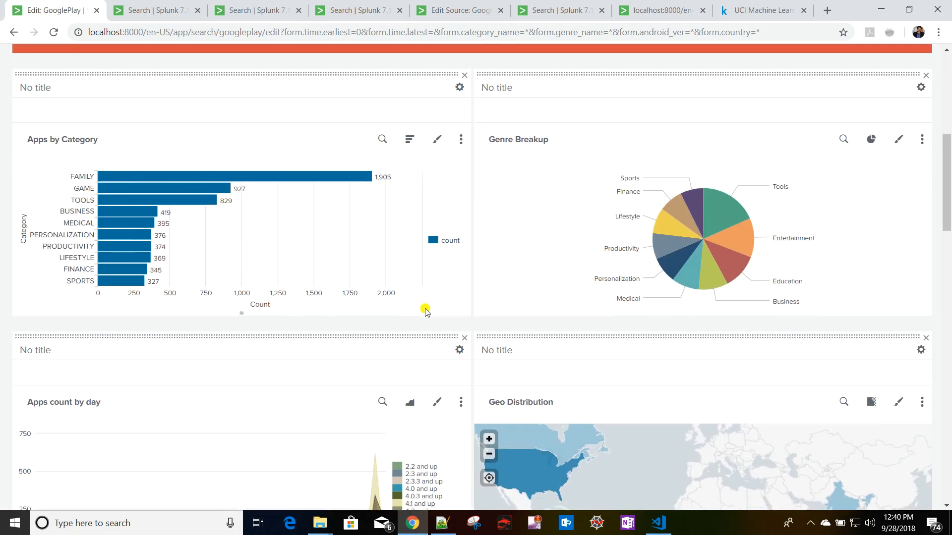
pyautogui.scroll(-4, 427, 312)
pyautogui.click(922, 228)
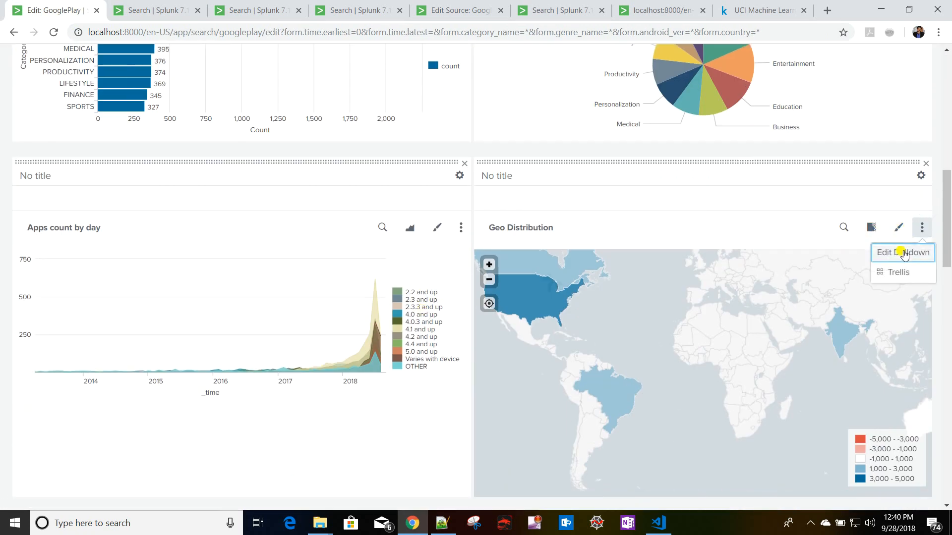
pyautogui.click(903, 252)
# Set the map's drilldown to manage tokens on this dashboard, naming the token form.country with the Country input's token name copied from the source.
pyautogui.click(489, 144)
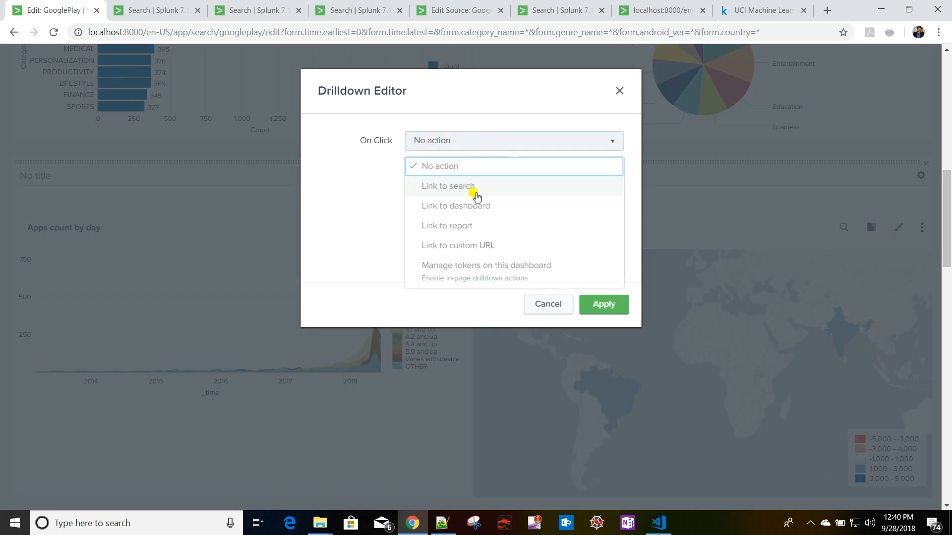
pyautogui.click(471, 271)
pyautogui.click(487, 216)
pyautogui.write('form.')
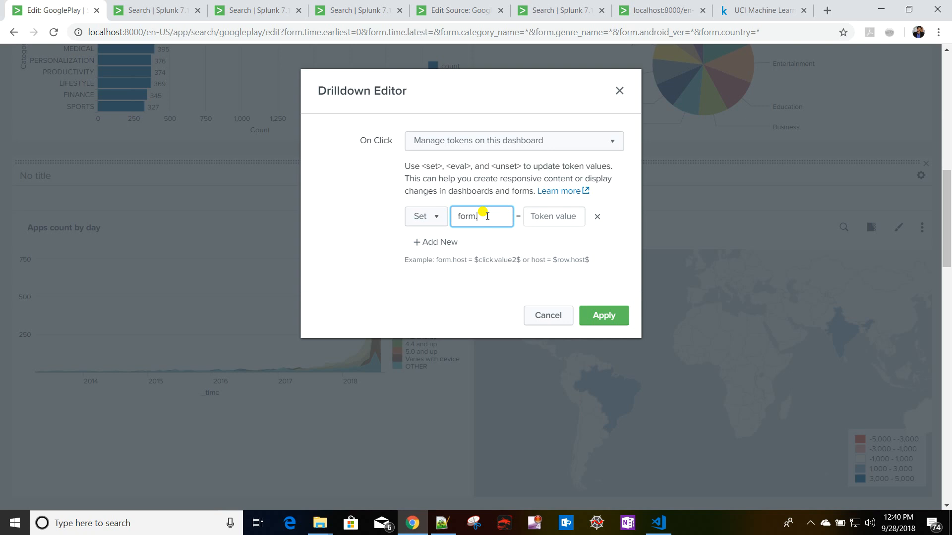
pyautogui.click(458, 8)
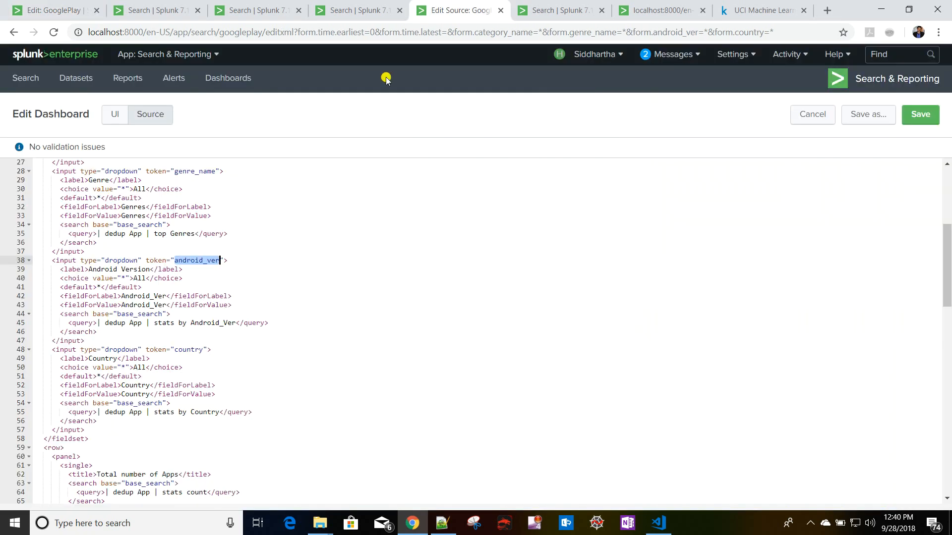
pyautogui.scroll(-2, 174, 326)
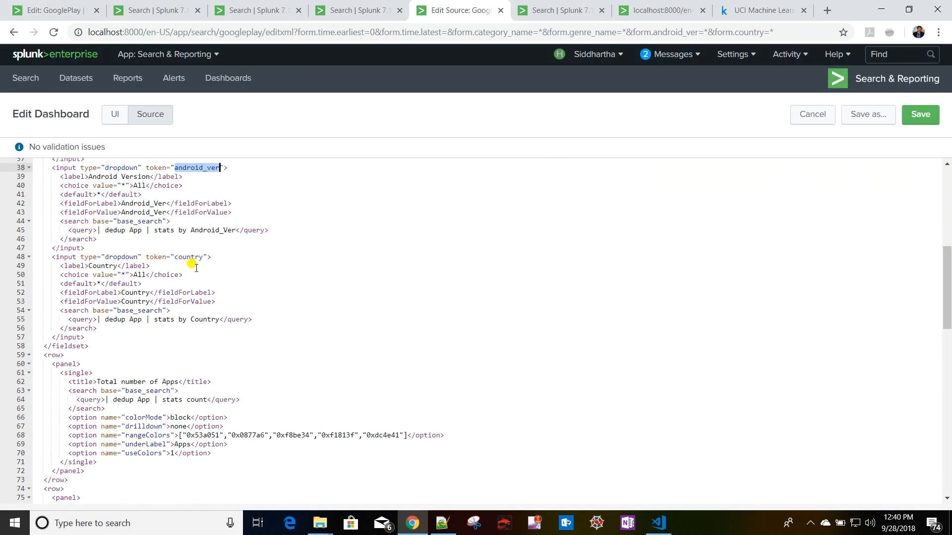
pyautogui.moveTo(175, 256); pyautogui.dragTo(203, 255)
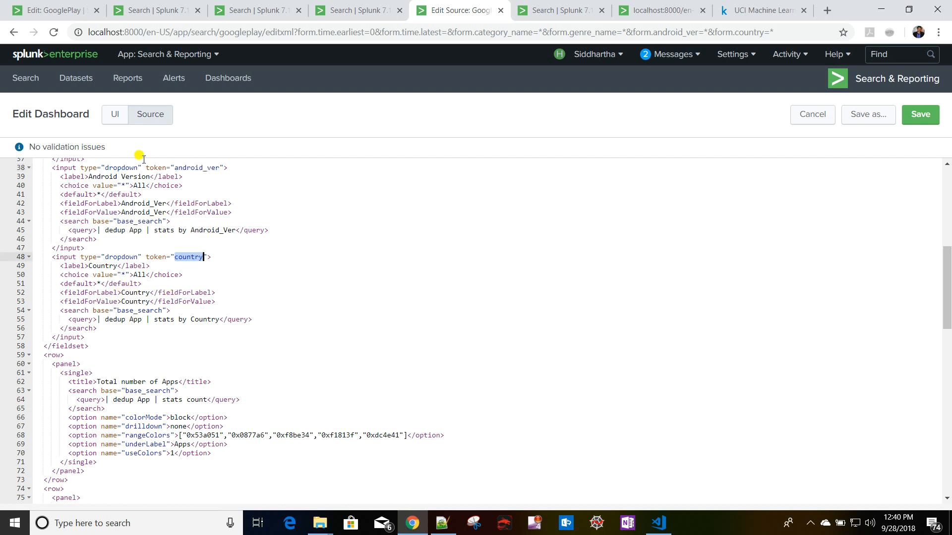
pyautogui.click(50, 10)
pyautogui.hotkey('ctrl', 'v')
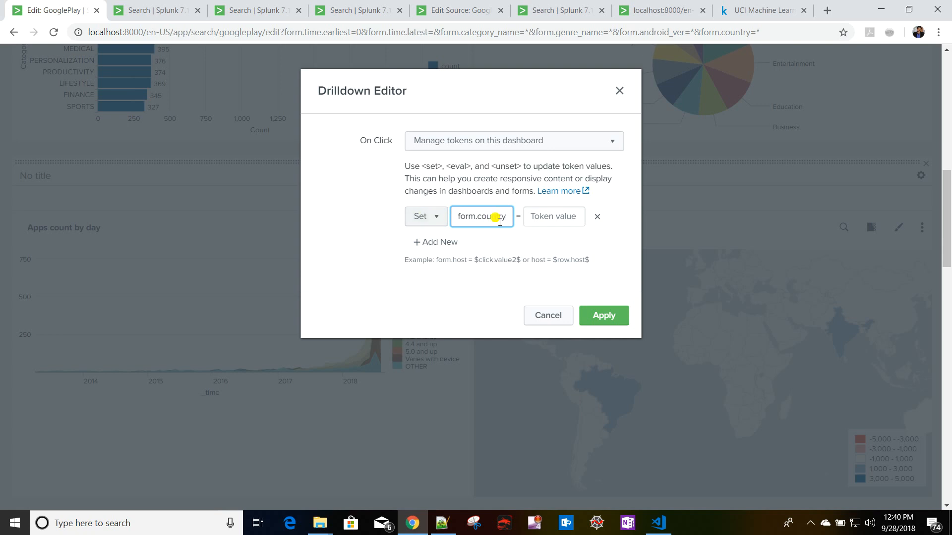
# Assign the suggested click value to the form.country token and apply the drilldown.
pyautogui.click(554, 217)
pyautogui.click(537, 313)
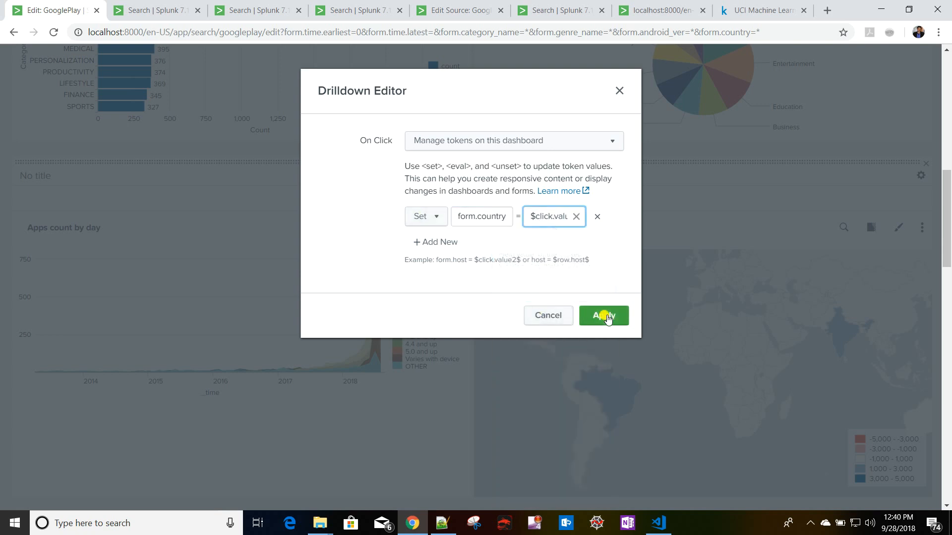
pyautogui.click(604, 315)
# Open the edited dashboard's source and append the condition Country = "$form.$" to the base search query, copying the field name from its list.
pyautogui.scroll(12, 608, 319)
pyautogui.click(154, 119)
pyautogui.click(304, 207)
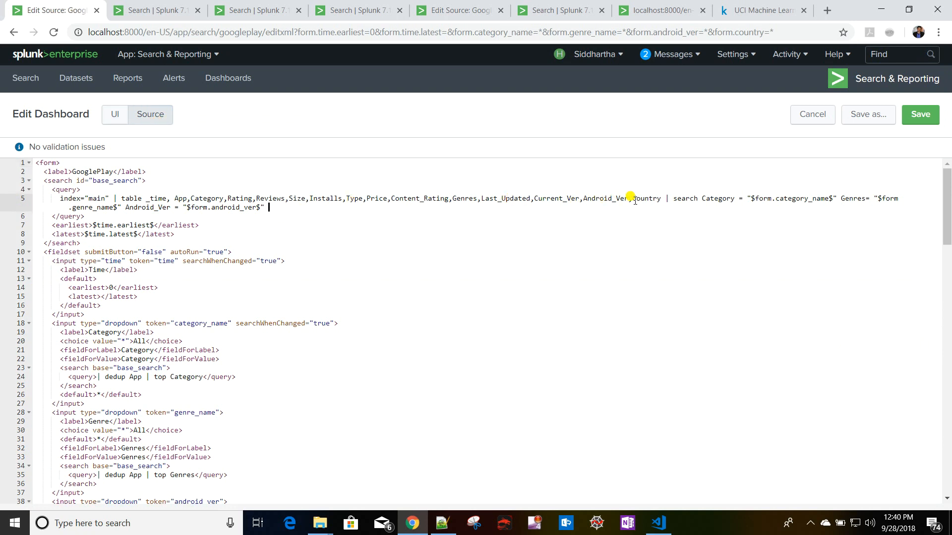
pyautogui.moveTo(633, 199); pyautogui.dragTo(659, 198)
pyautogui.click(297, 207)
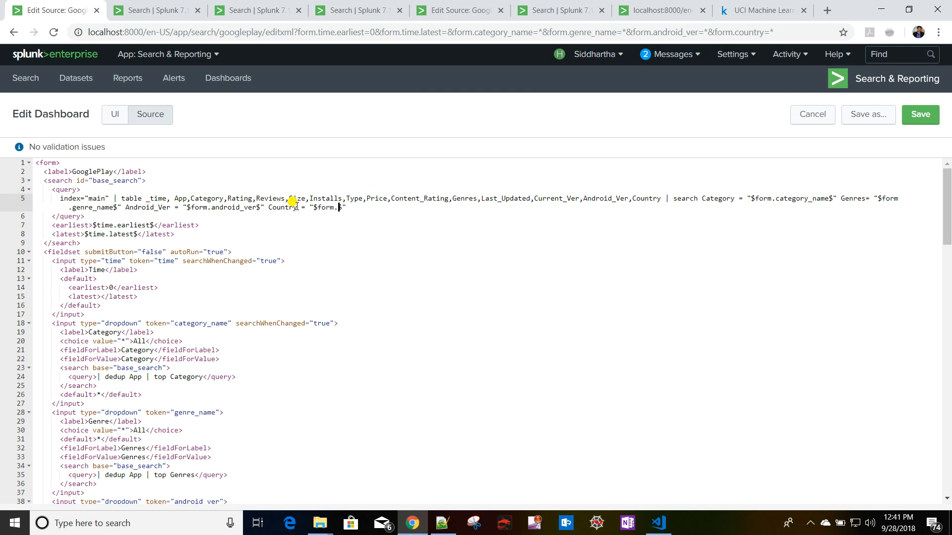
# Complete the new condition as "$form.country$" using the Country input's token name, and save the dashboard.
pyautogui.scroll(-3, 249, 154)
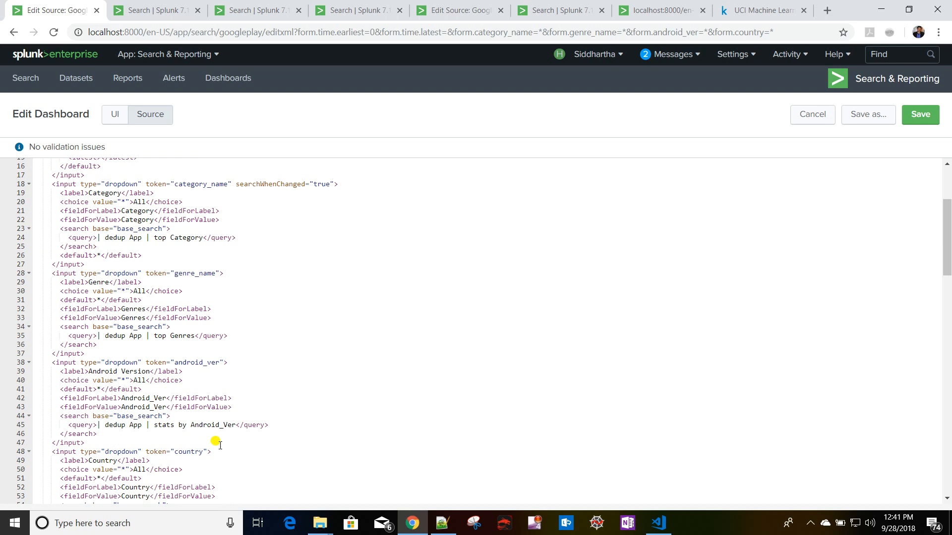
pyautogui.moveTo(175, 451); pyautogui.dragTo(204, 451)
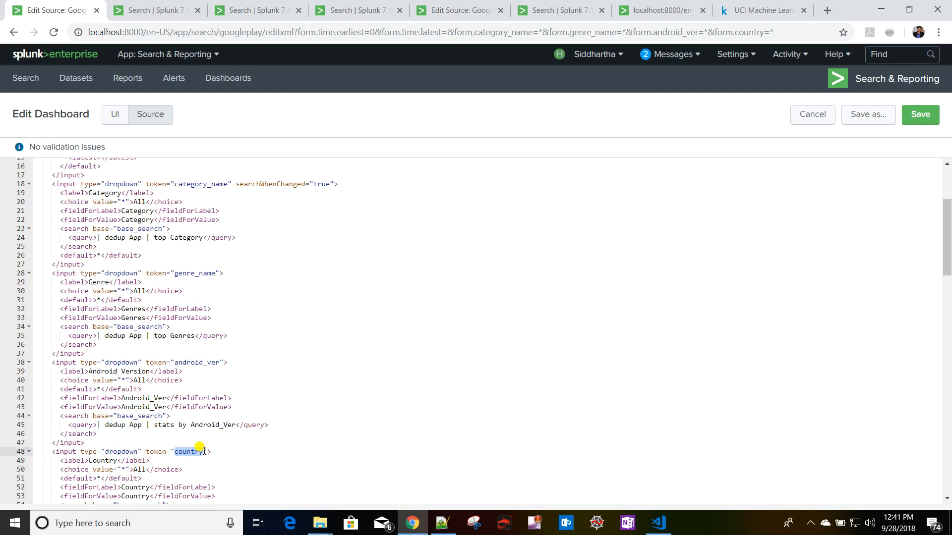
pyautogui.scroll(3, 308, 389)
pyautogui.click(336, 208)
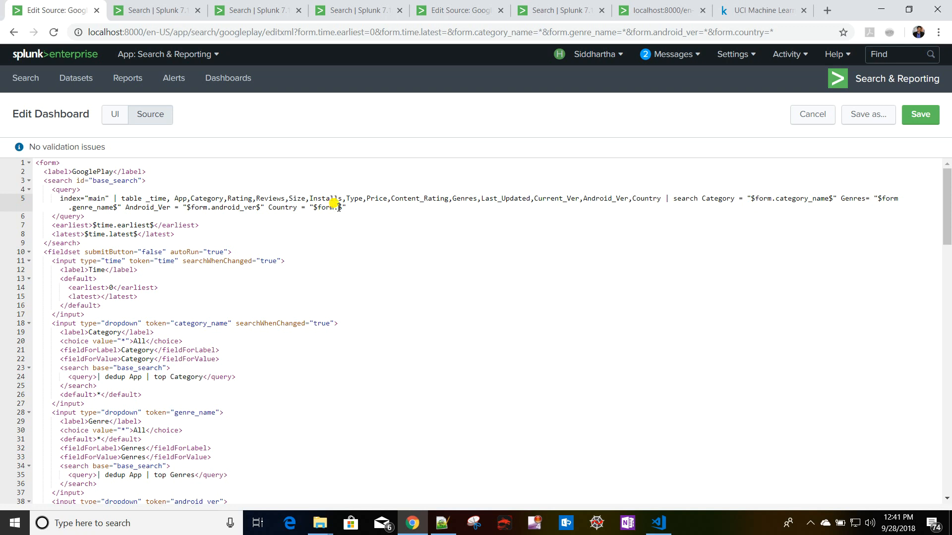
pyautogui.click(907, 126)
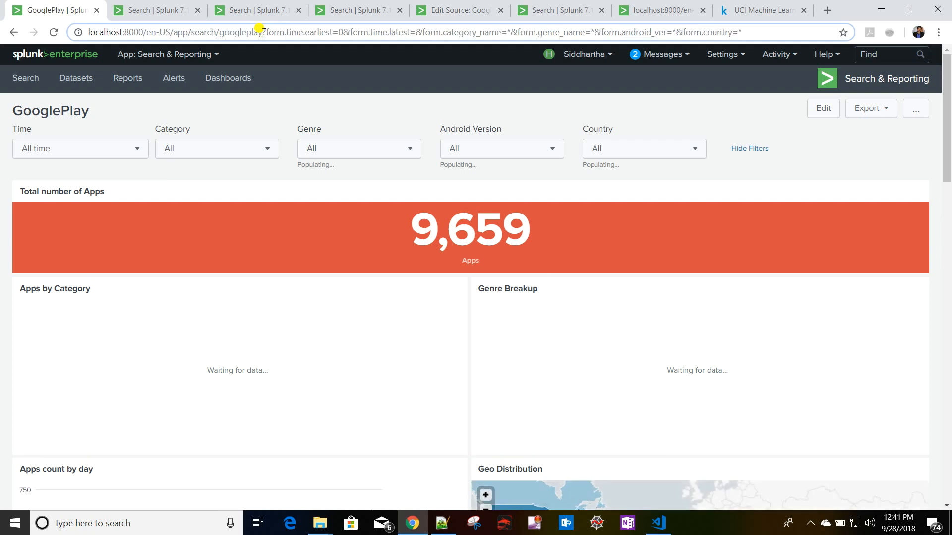
# Remove the form parameters from the dashboard's URL and reload the page.
pyautogui.hotkey('shift', 'End')
pyautogui.press('BackSpace')
pyautogui.press('Return')
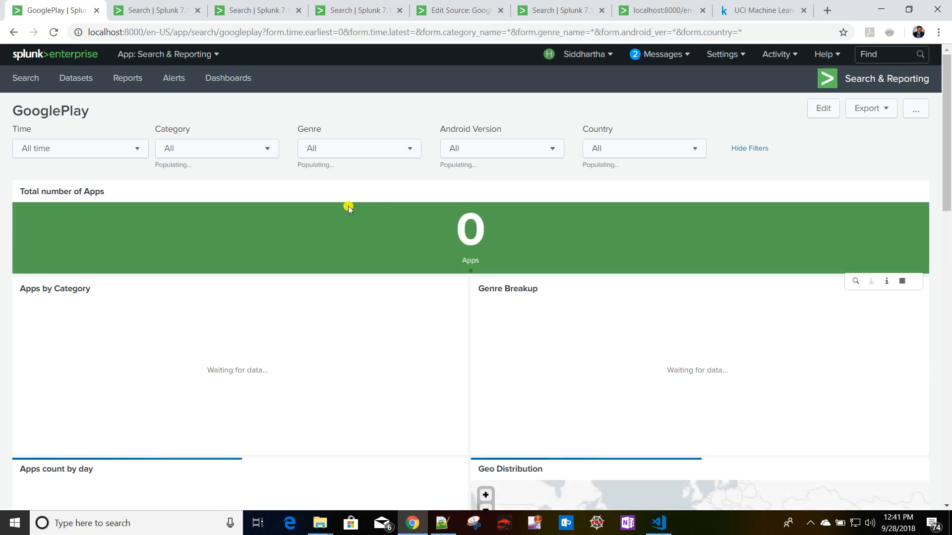
# Select Brazil on the Geo Distribution map and review the filtered panels and the Apps Details table.
pyautogui.scroll(-3, 348, 206)
pyautogui.scroll(-1, 348, 207)
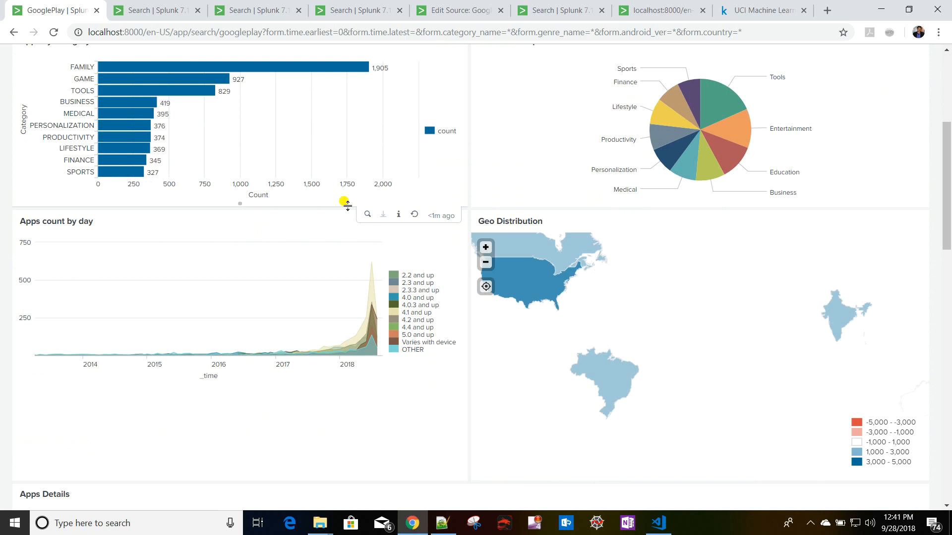
pyautogui.moveTo(522, 277)
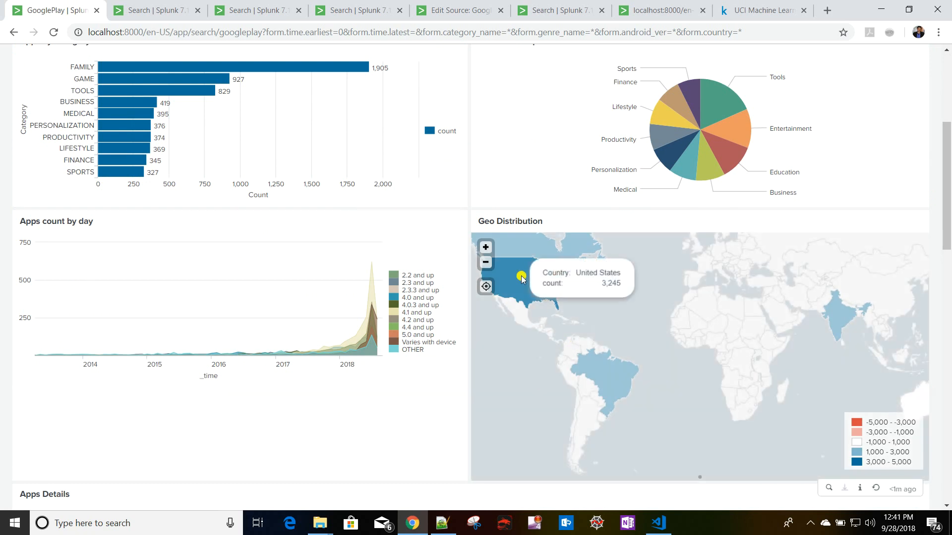
pyautogui.click(616, 376)
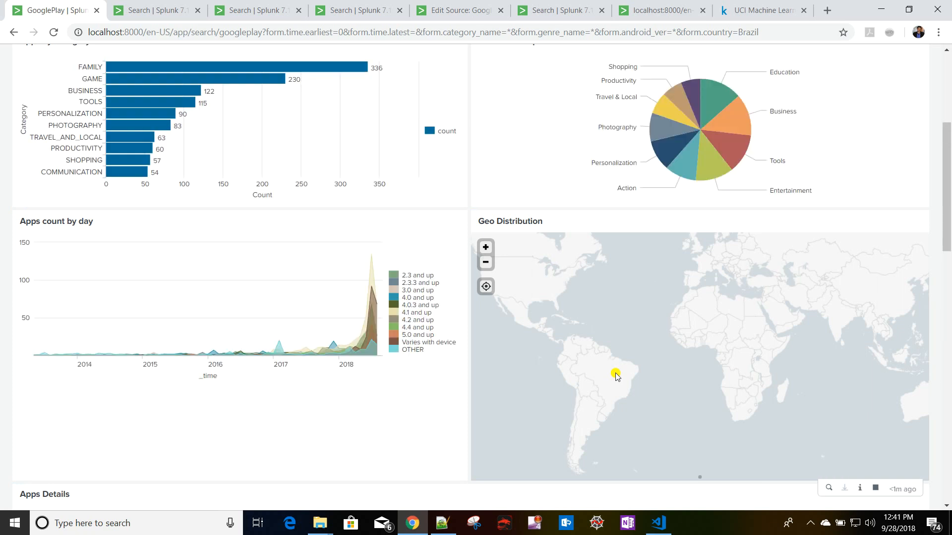
pyautogui.moveTo(613, 377)
pyautogui.scroll(-5, 616, 386)
pyautogui.scroll(-2, 620, 380)
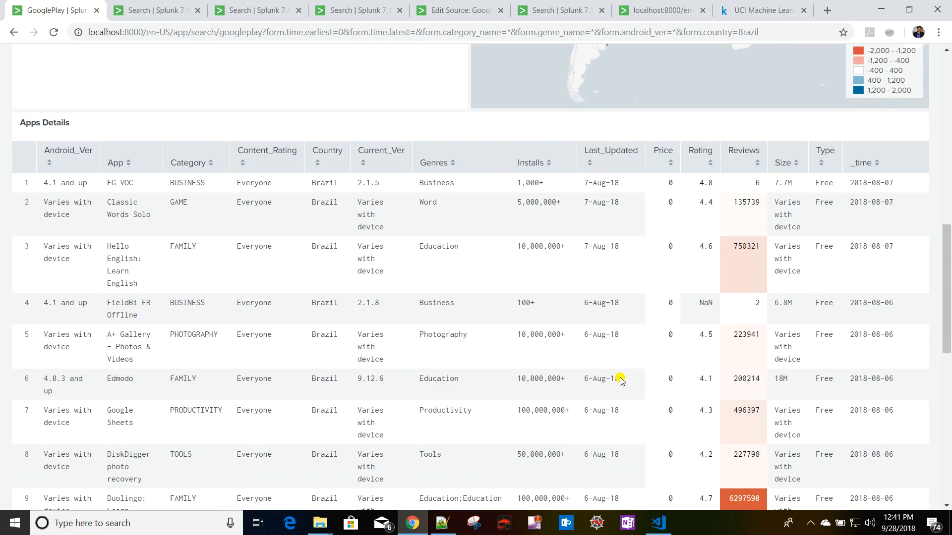
pyautogui.scroll(-1, 620, 380)
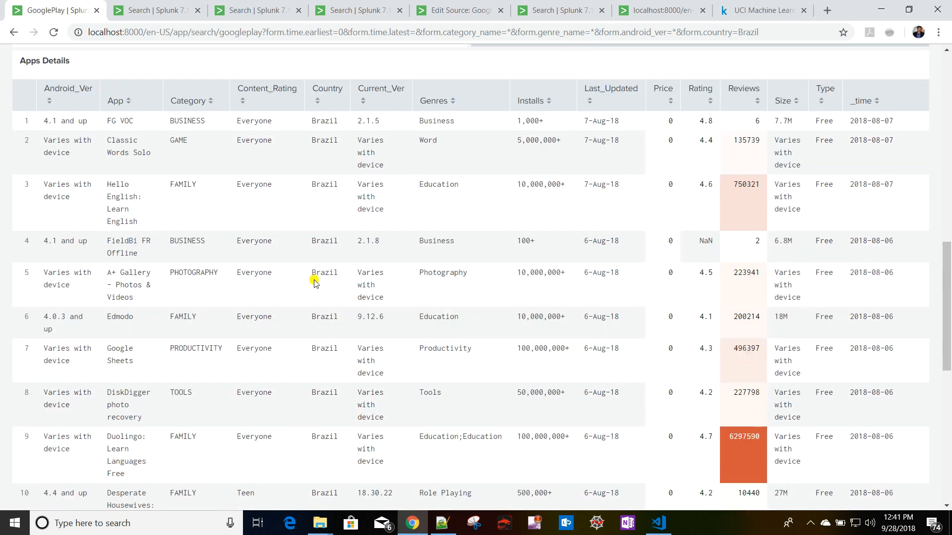
# Review the Brazil rows across the Apps Details table's columns and reset the Country filter to All.
pyautogui.scroll(-2, 555, 439)
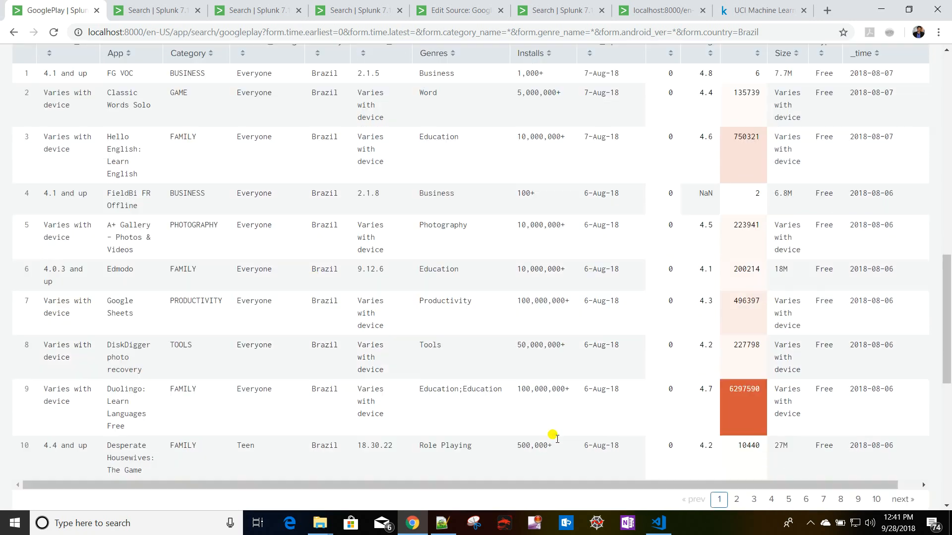
pyautogui.moveTo(663, 409); pyautogui.dragTo(809, 408)
pyautogui.scroll(4, 665, 399)
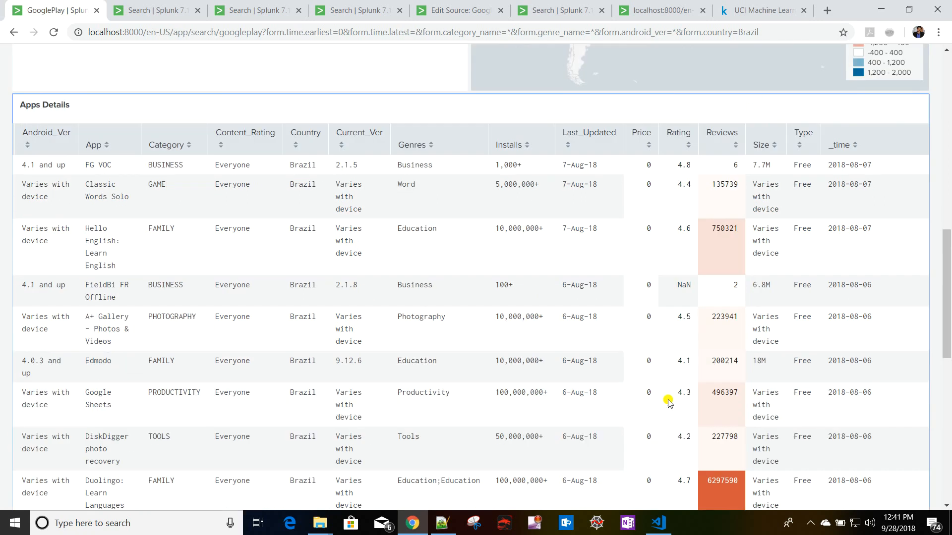
pyautogui.scroll(-2, 668, 402)
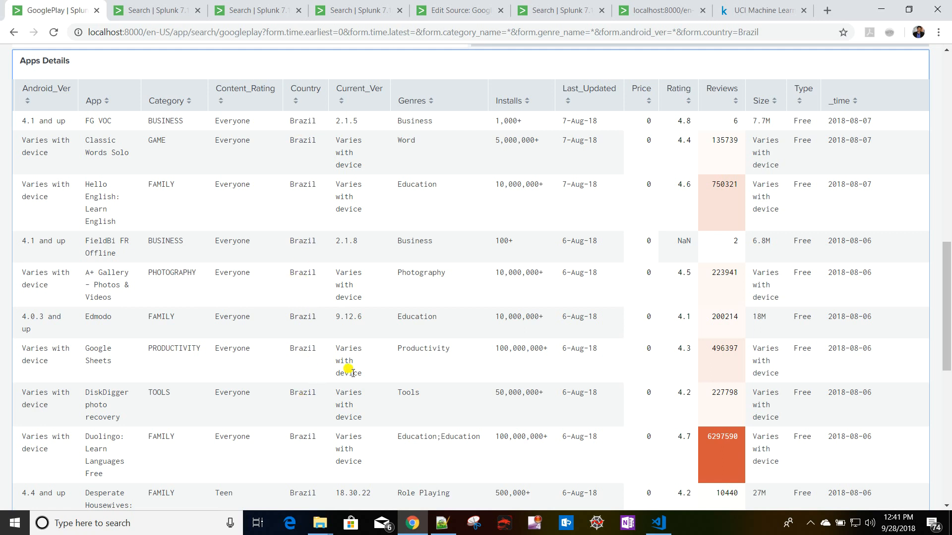
pyautogui.scroll(9, 349, 371)
pyautogui.scroll(3, 504, 353)
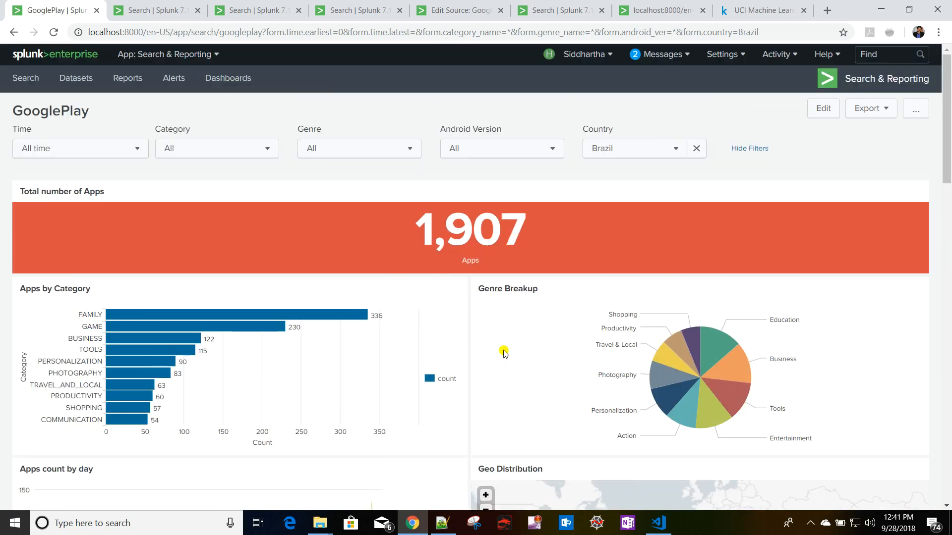
pyautogui.click(696, 149)
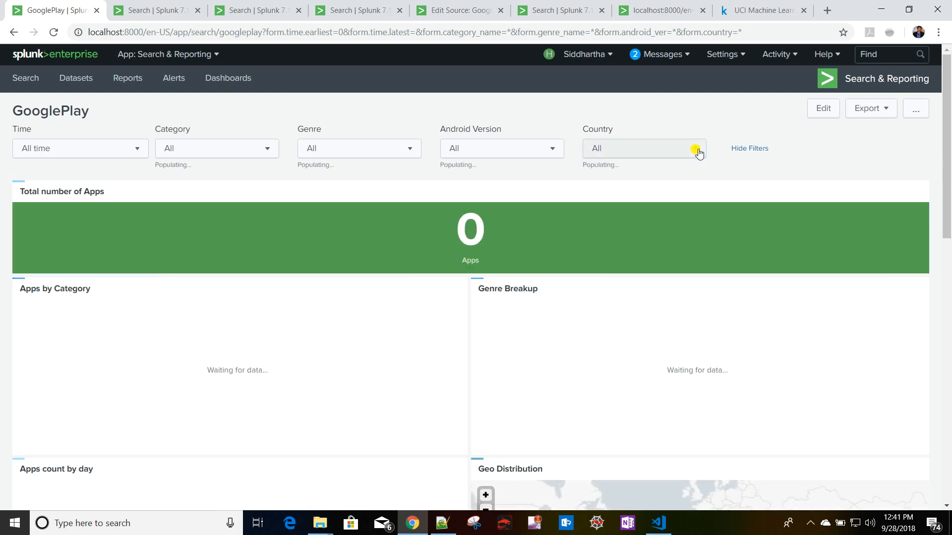
# Examine the unfiltered dashboard panels, the filter inputs and the columns of the Apps Details table.
pyautogui.scroll(-7, 261, 231)
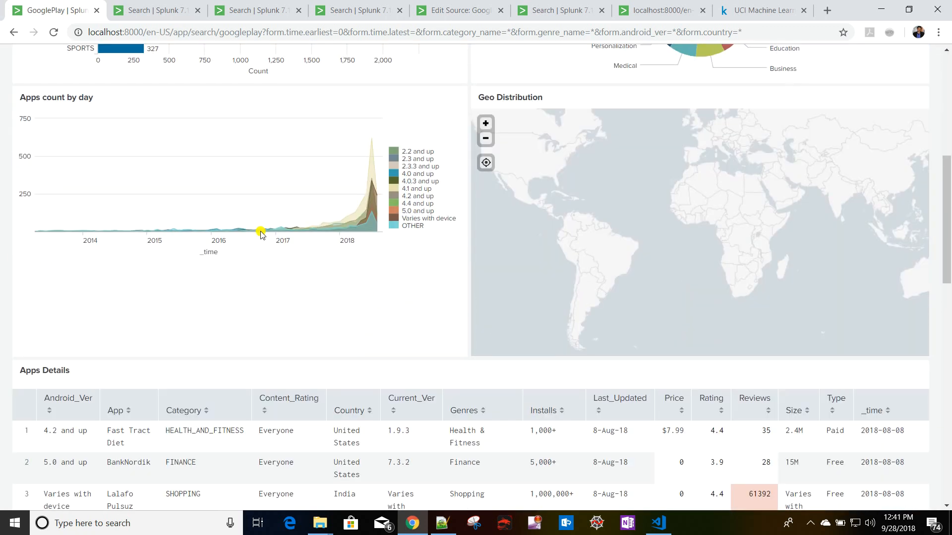
pyautogui.scroll(-3, 262, 233)
pyautogui.scroll(-3, 262, 233)
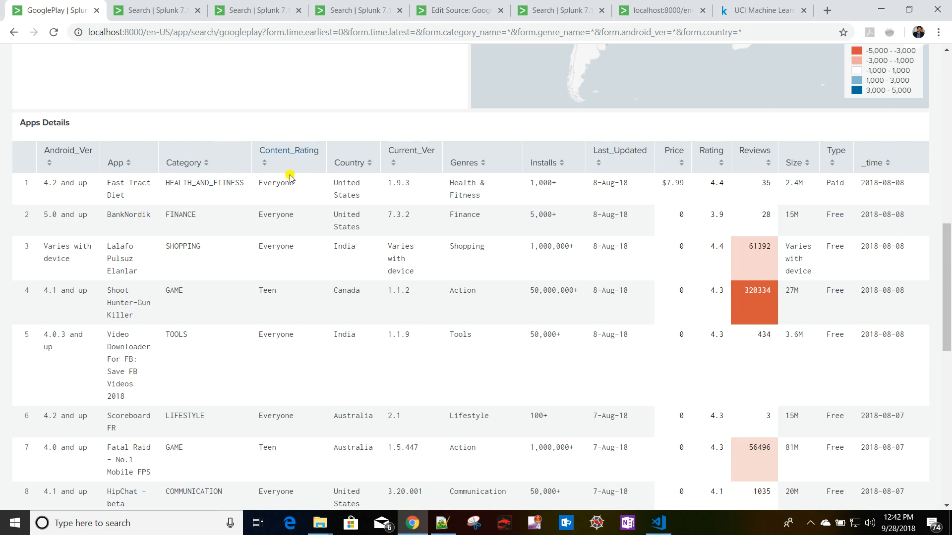
pyautogui.scroll(13, 297, 299)
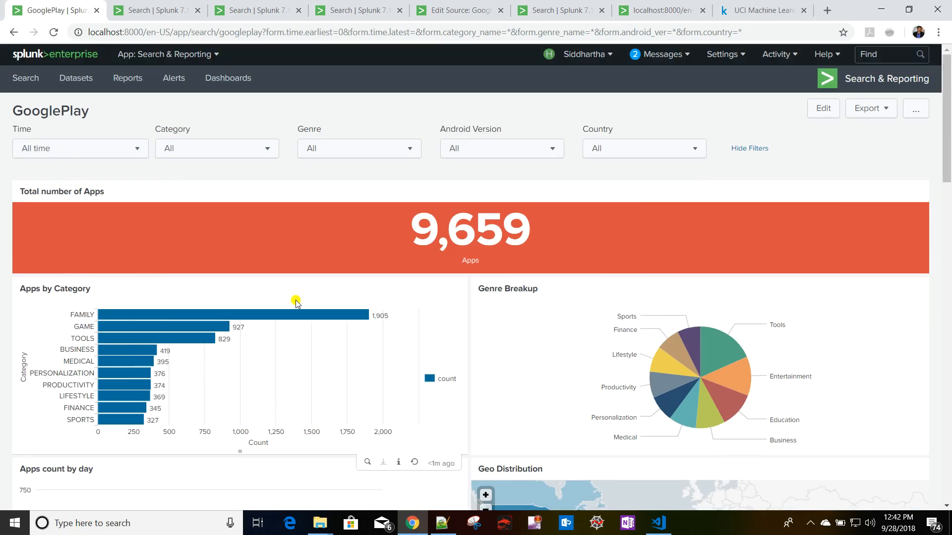
pyautogui.scroll(-1, 219, 188)
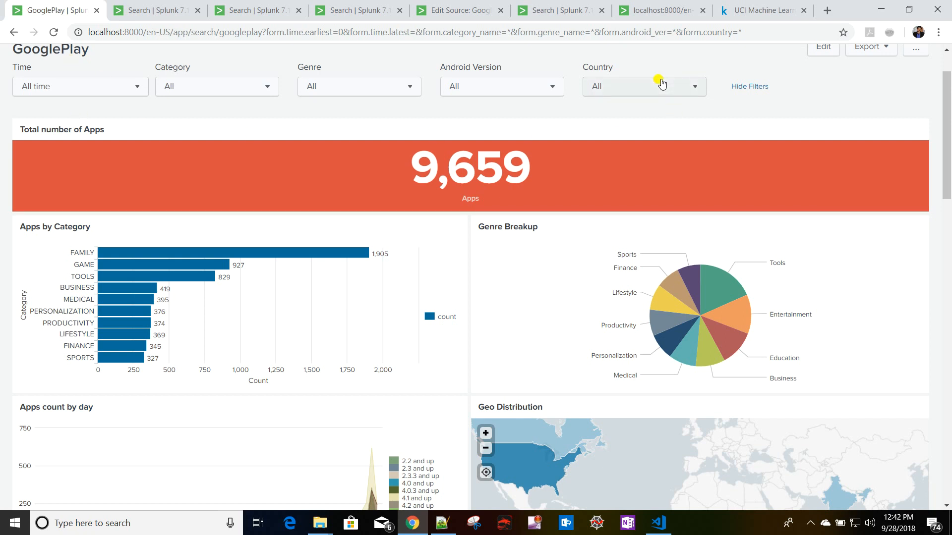
pyautogui.scroll(-11, 268, 251)
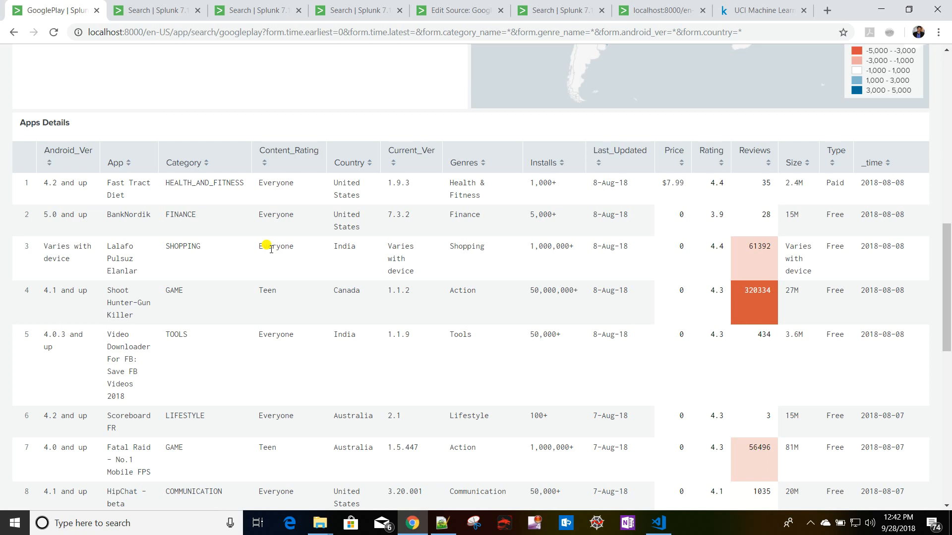
pyautogui.scroll(12, 270, 263)
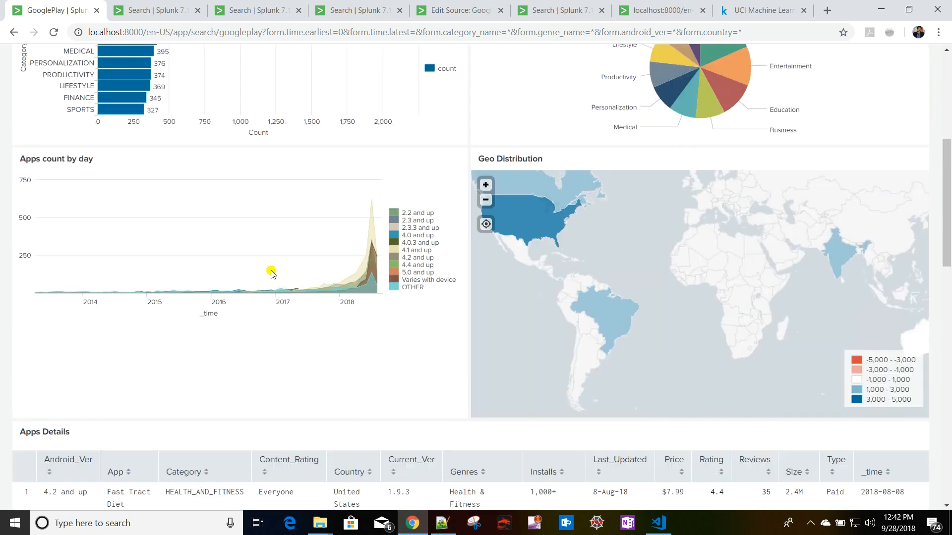
# Edit the dashboard and set the Apps Details table's drilldown action to Manage tokens on this dashboard.
pyautogui.click(818, 109)
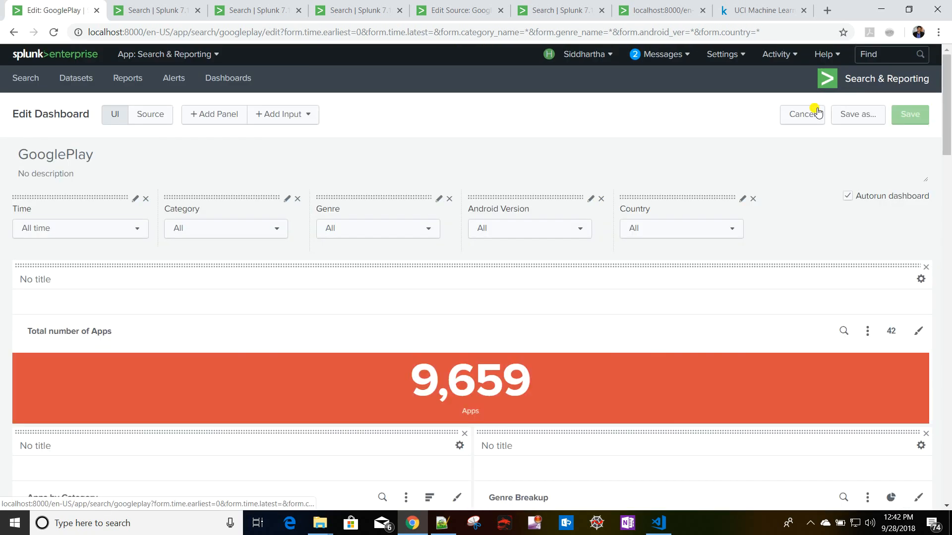
pyautogui.scroll(-12, 341, 280)
pyautogui.scroll(-4, 344, 286)
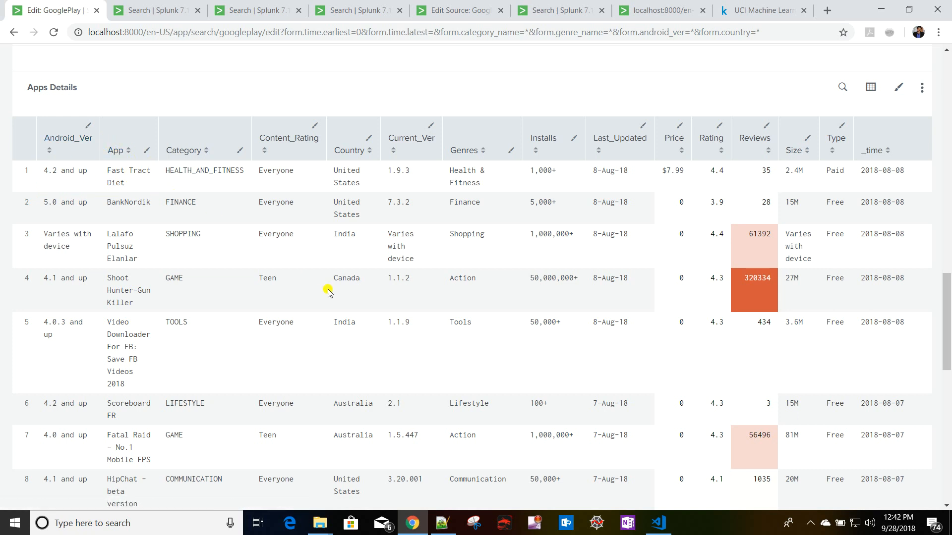
pyautogui.scroll(5, 328, 288)
pyautogui.scroll(-4, 328, 289)
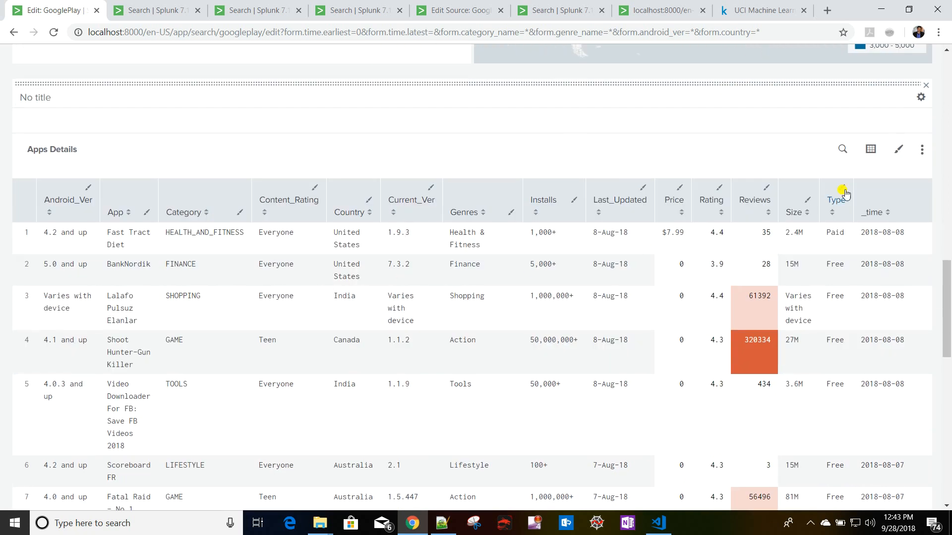
pyautogui.click(922, 150)
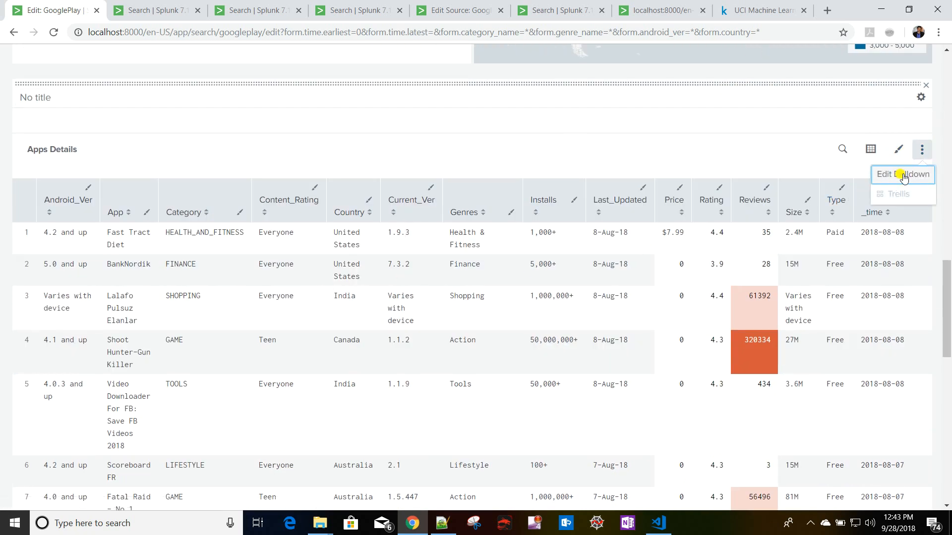
pyautogui.click(903, 174)
pyautogui.click(497, 145)
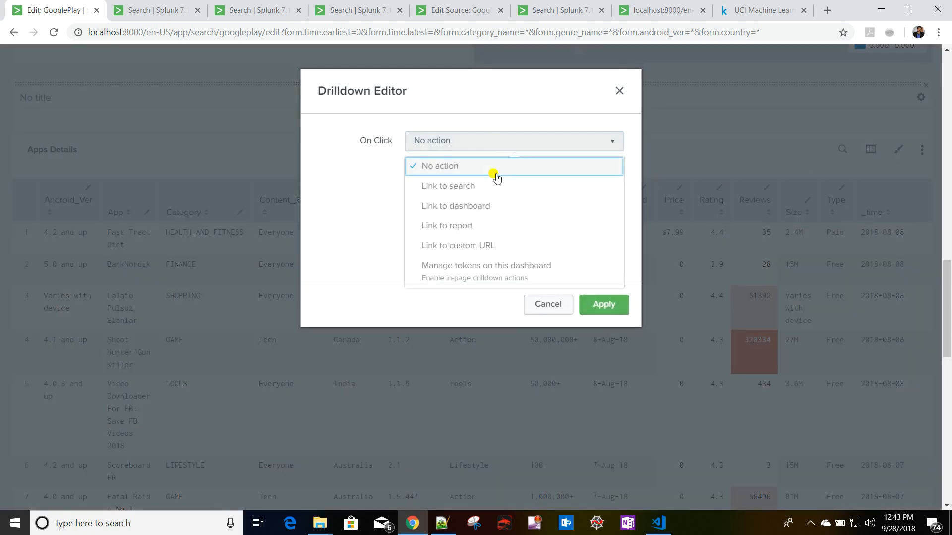
pyautogui.click(472, 278)
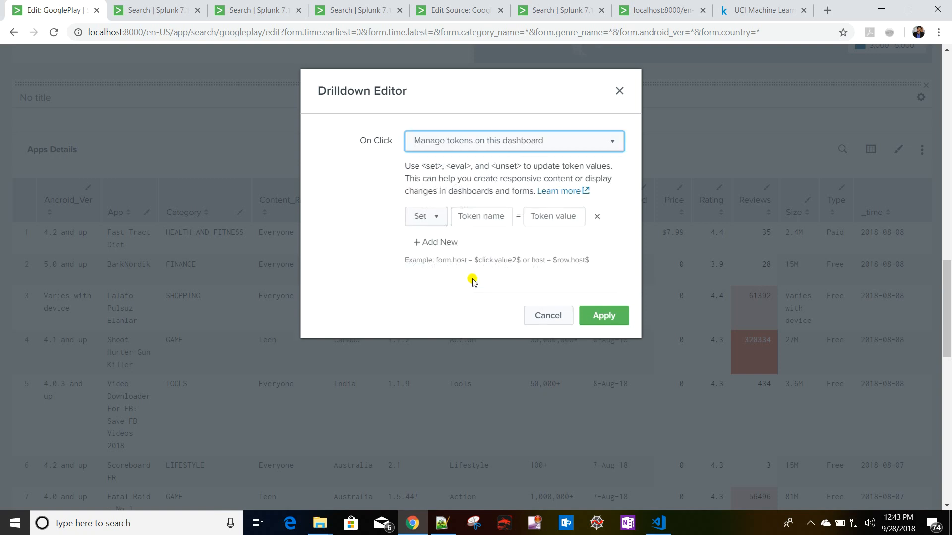
# Set the drilldown's token name to form.android_ver, copying the Android Version token name from the dashboard source.
pyautogui.click(483, 219)
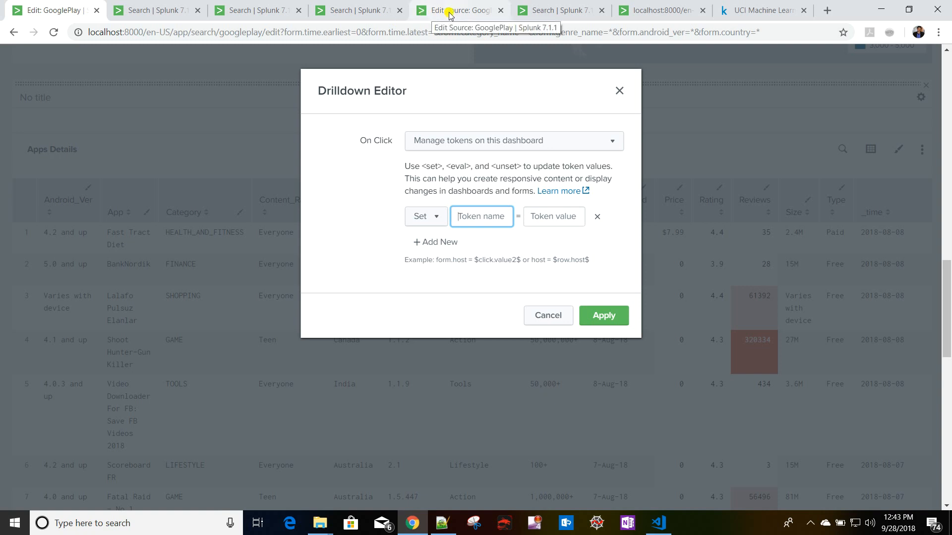
pyautogui.write('f')
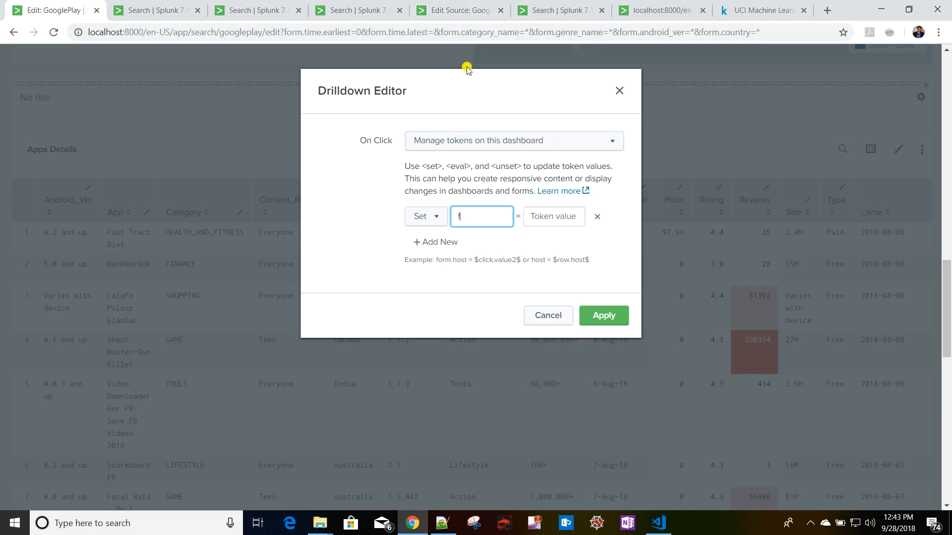
pyautogui.write('orm.')
pyautogui.click(454, 9)
pyautogui.scroll(2, 183, 278)
pyautogui.moveTo(176, 261); pyautogui.dragTo(217, 260)
pyautogui.hotkey('ctrl', 'c')
pyautogui.click(52, 10)
pyautogui.hotkey('ctrl', 'v')
# Assign $click.value$ as the token value, apply the Apps Details drilldown, and save the dashboard from its source view.
pyautogui.click(554, 216)
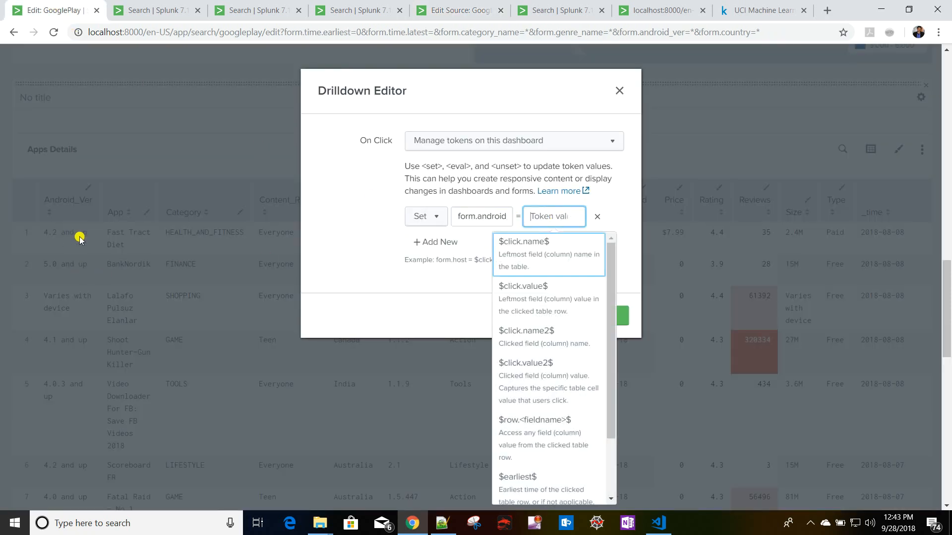
pyautogui.click(550, 309)
pyautogui.click(604, 316)
pyautogui.scroll(2, 206, 312)
pyautogui.scroll(15, 204, 310)
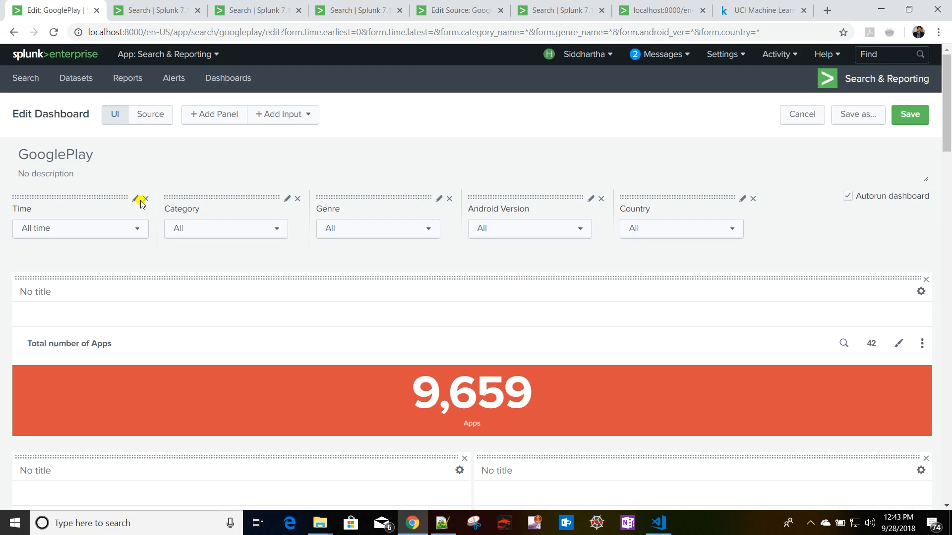
pyautogui.click(151, 115)
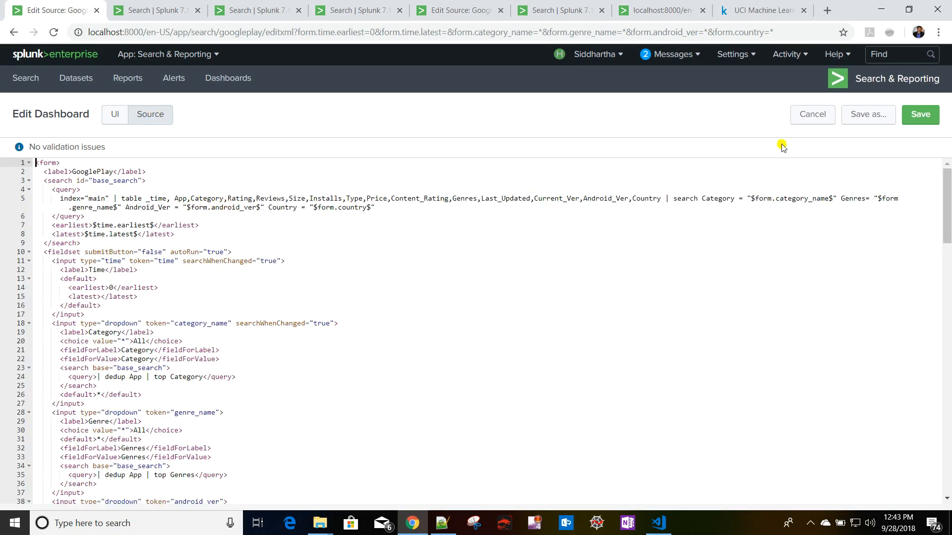
pyautogui.click(919, 114)
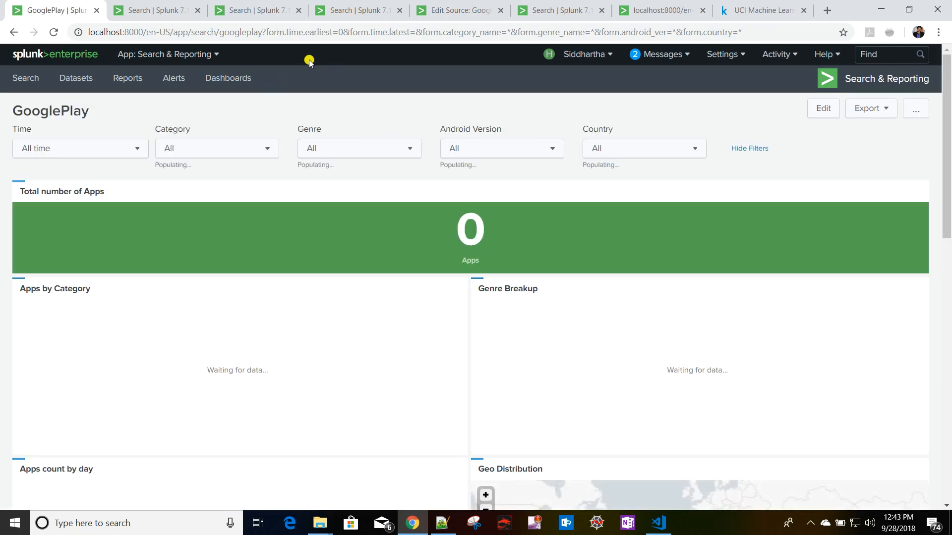
# Strip the form parameters from the GooglePlay dashboard's URL and reload it.
pyautogui.click(261, 32)
pyautogui.click(265, 32)
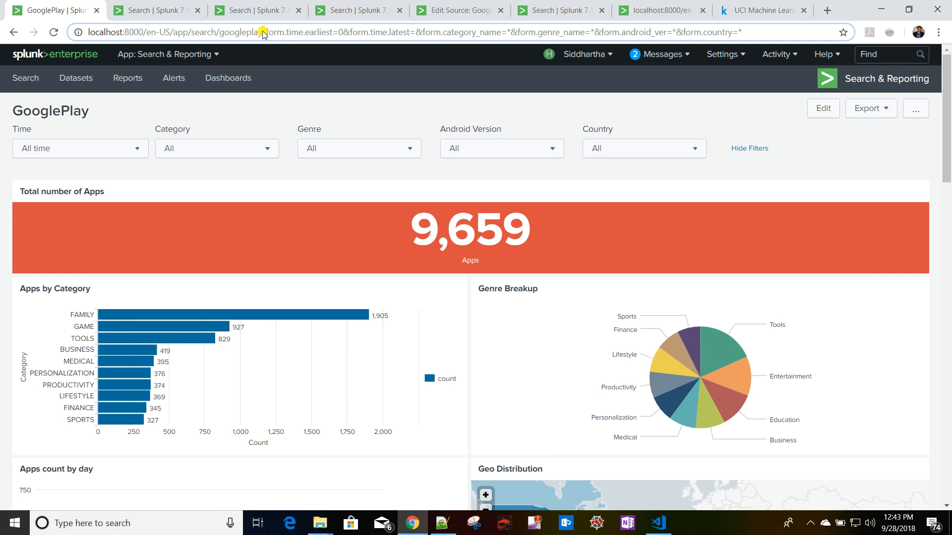
pyautogui.hotkey('shift', 'End')
pyautogui.press('BackSpace')
pyautogui.press('Return')
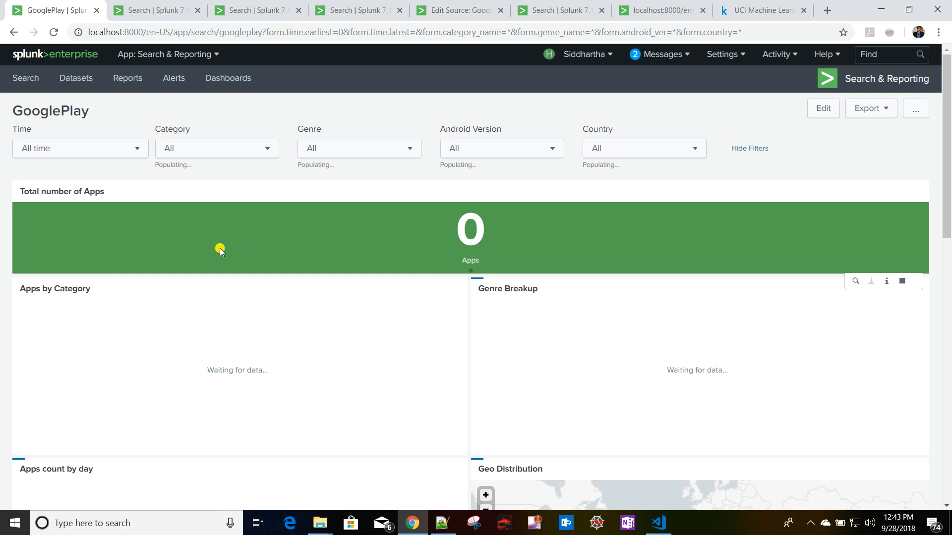
# Test the drilldown on the Category cell of the first Apps Details row, review the filtered panels, and reset Android Version to All.
pyautogui.scroll(-12, 220, 250)
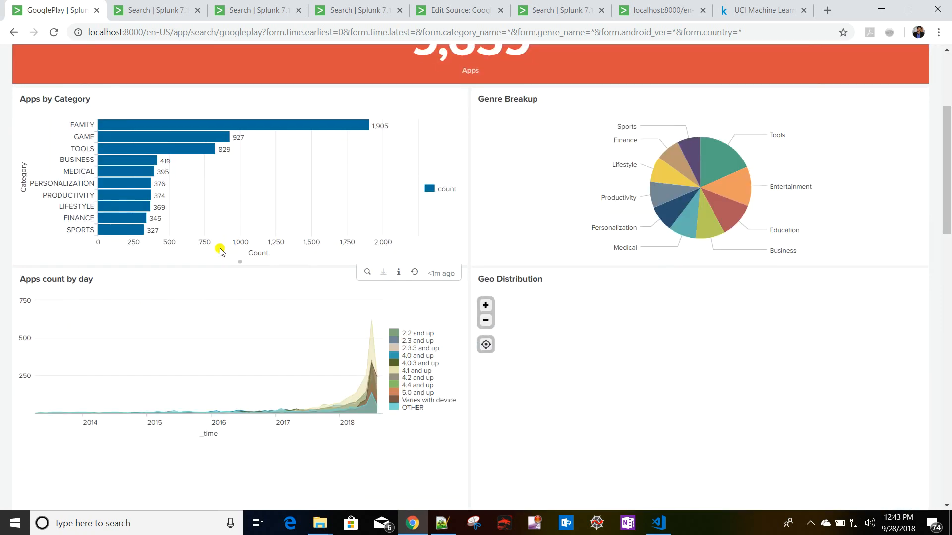
pyautogui.scroll(-1, 220, 250)
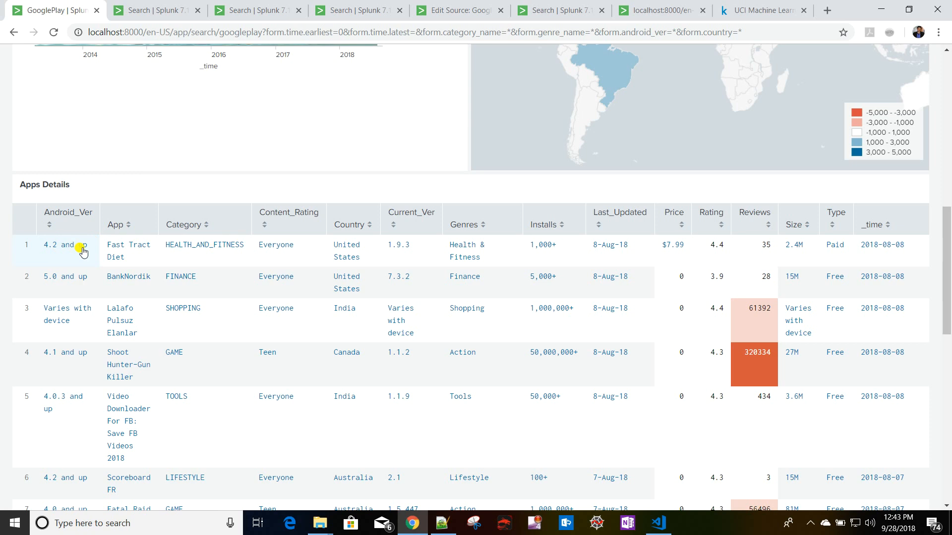
pyautogui.click(197, 247)
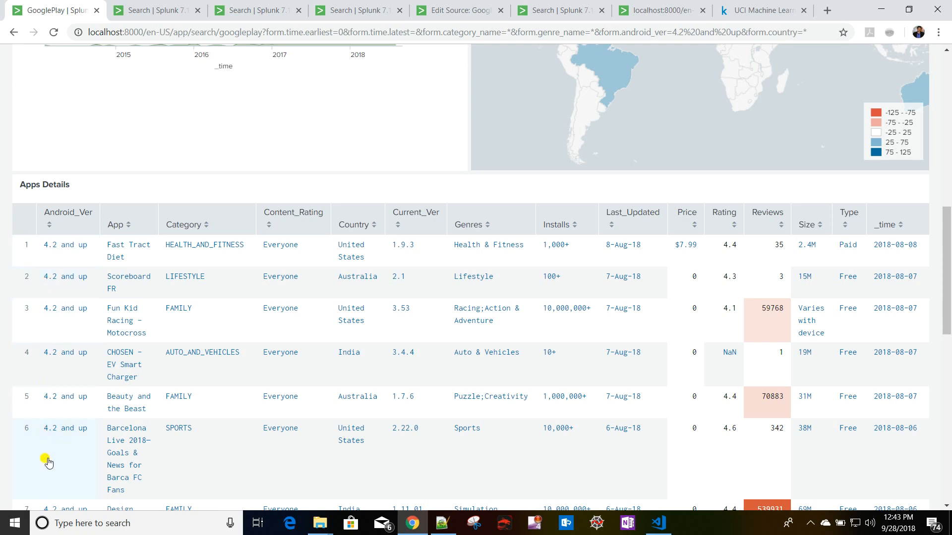
pyautogui.scroll(-7, 100, 441)
pyautogui.scroll(7, 102, 443)
pyautogui.scroll(10, 101, 445)
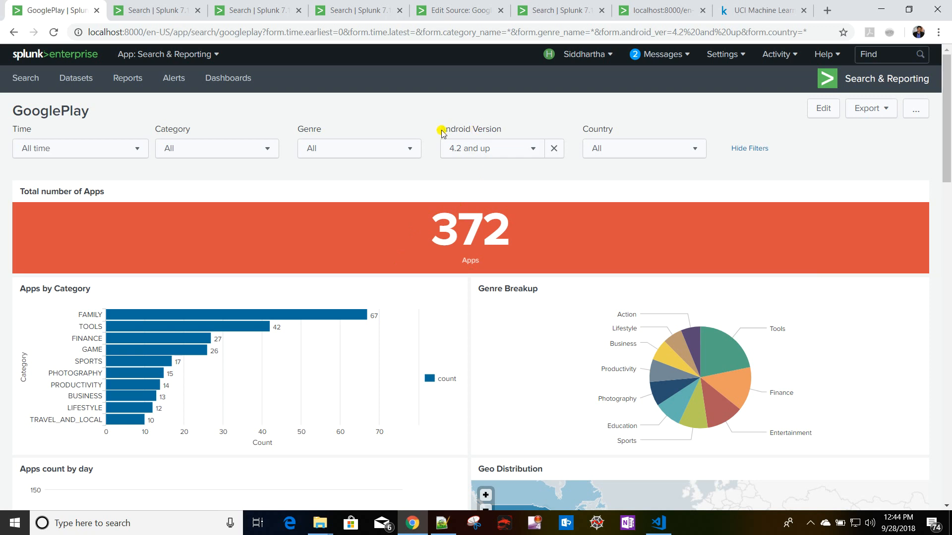
pyautogui.click(553, 148)
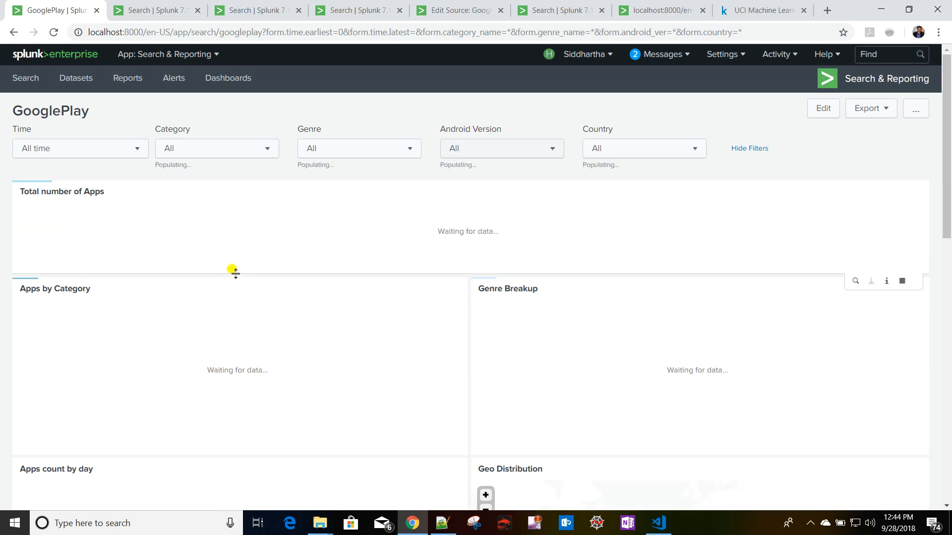
# Test the drilldown on the Last_Updated cell of the BankNordik row, check the Android Version filter, and reset it to All.
pyautogui.scroll(-6, 218, 284)
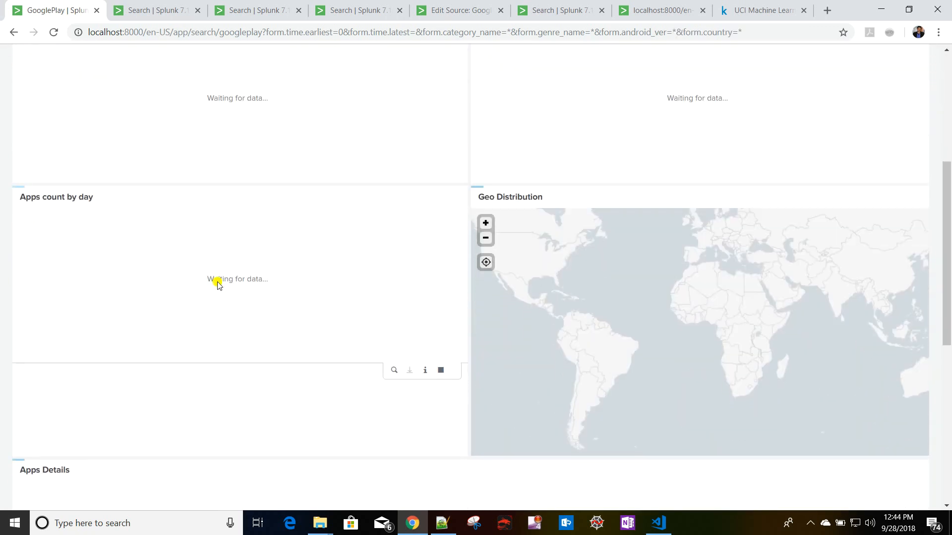
pyautogui.scroll(-5, 218, 285)
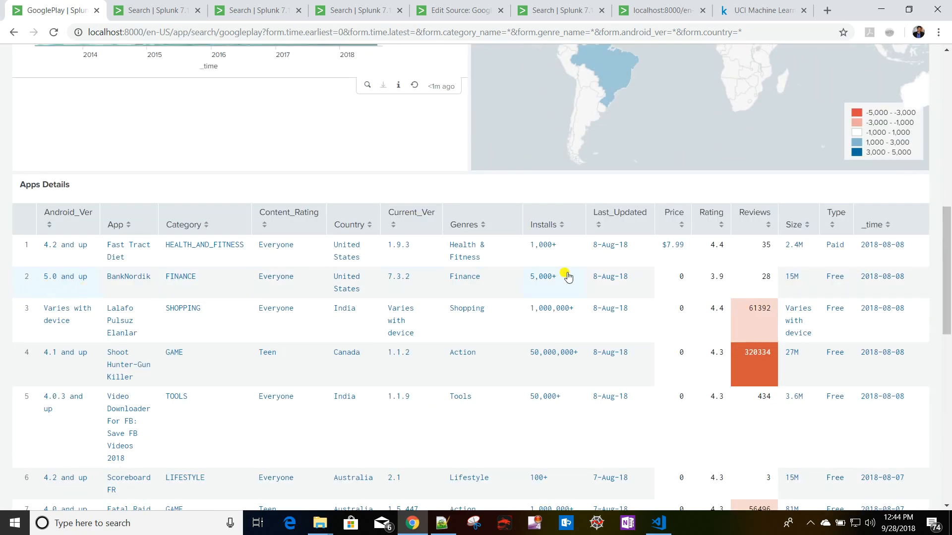
pyautogui.click(615, 280)
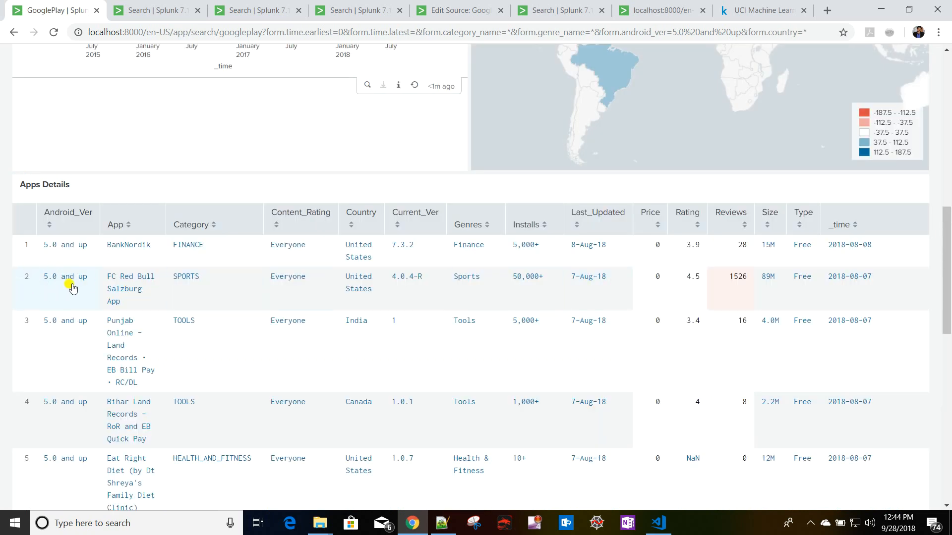
pyautogui.scroll(12, 71, 288)
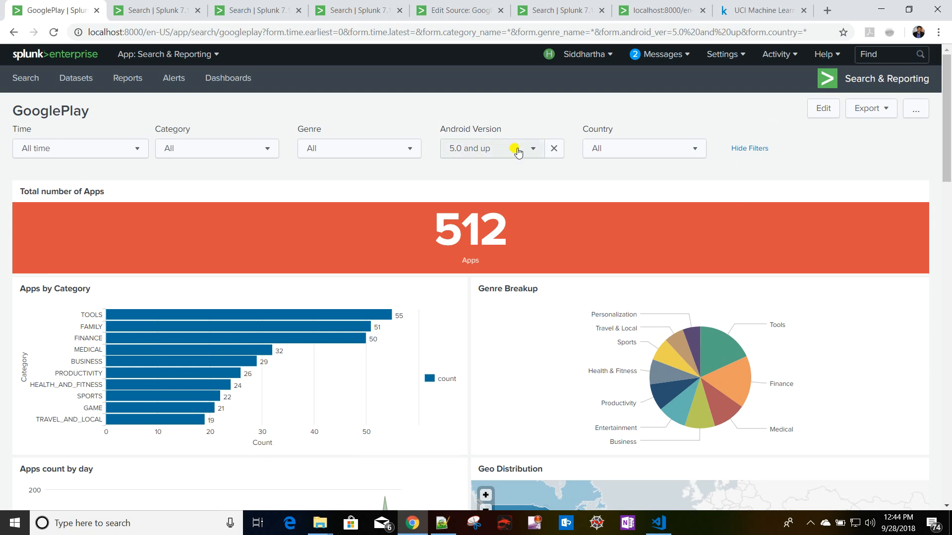
pyautogui.click(553, 148)
# Review the Apps Details drilldown's form.android_ver token line in the dashboard source, and leave the editor without changes.
pyautogui.click(825, 118)
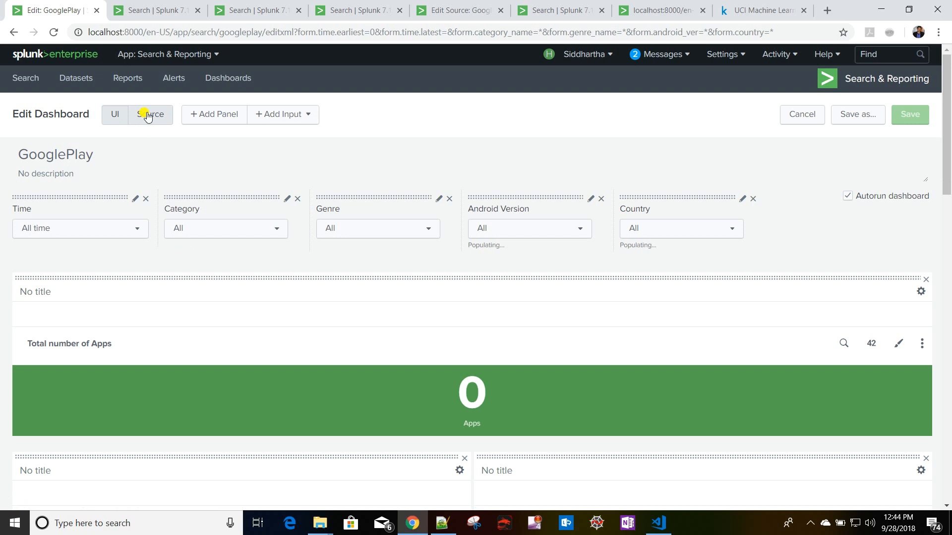
pyautogui.click(147, 116)
pyautogui.scroll(-15, 102, 322)
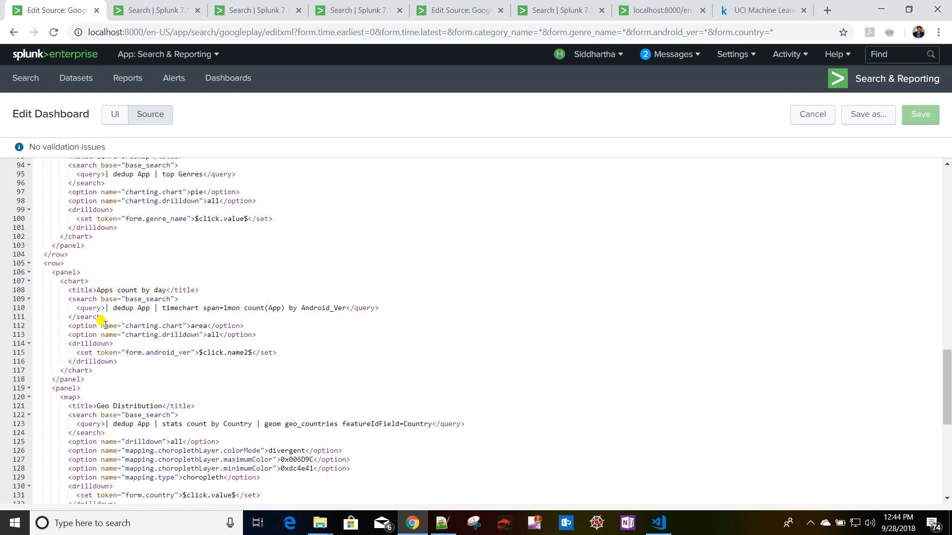
pyautogui.scroll(-12, 104, 324)
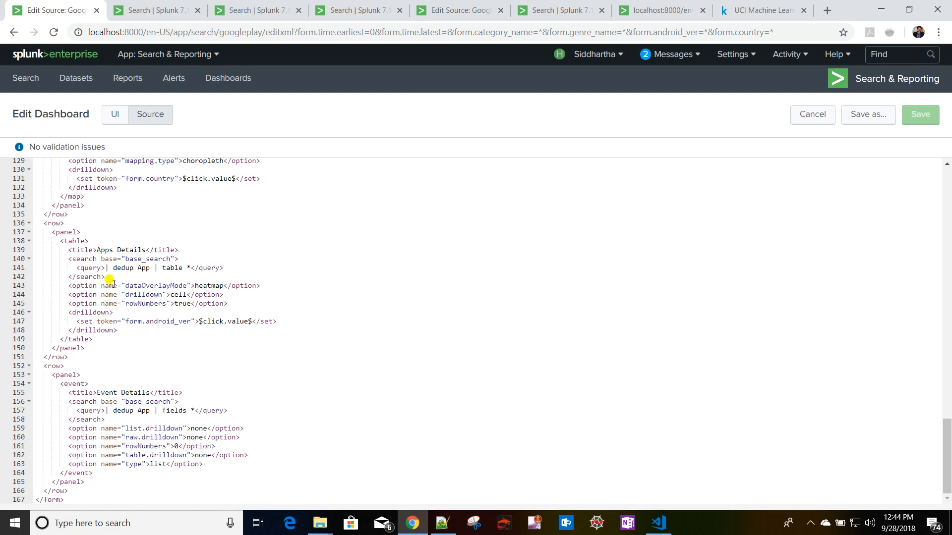
pyautogui.moveTo(64, 321); pyautogui.dragTo(342, 319)
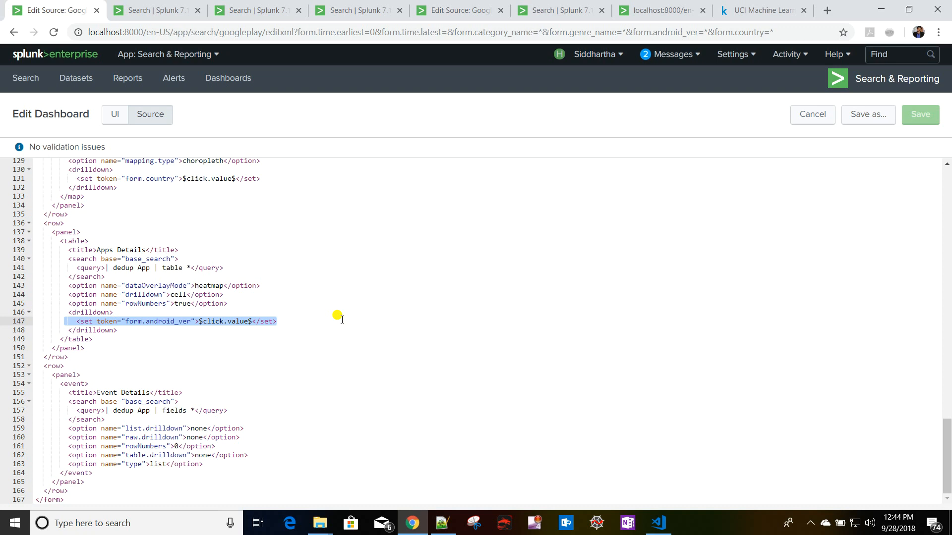
pyautogui.click(106, 322)
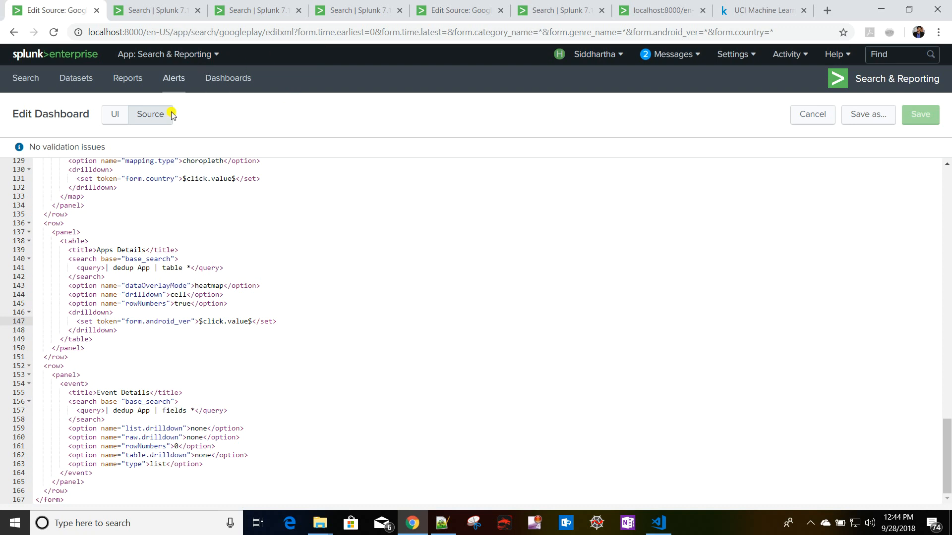
pyautogui.click(332, 10)
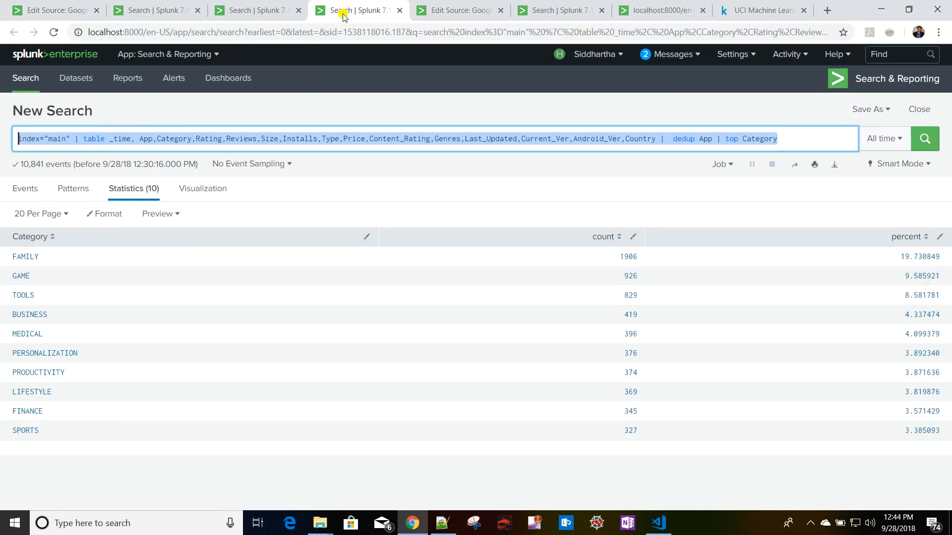
pyautogui.click(30, 7)
pyautogui.click(810, 117)
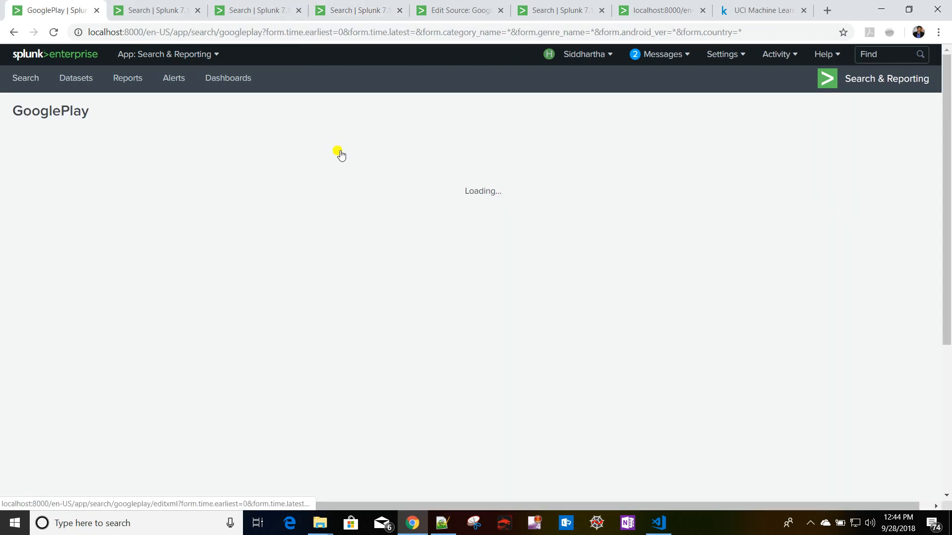
# Examine the Android_Ver column of the Apps Details table, sorting it in ascending and descending order.
pyautogui.scroll(-10, 245, 295)
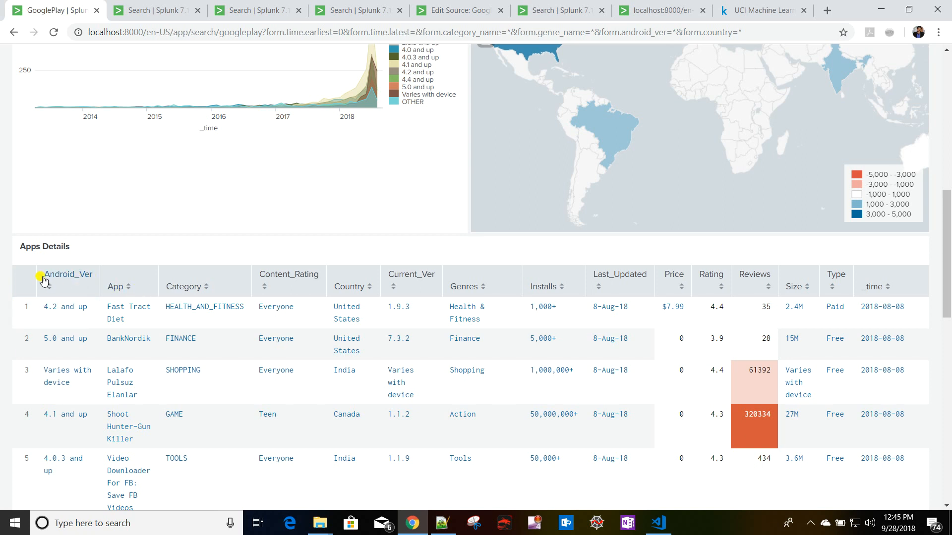
pyautogui.moveTo(43, 277); pyautogui.dragTo(84, 276)
pyautogui.click(91, 276)
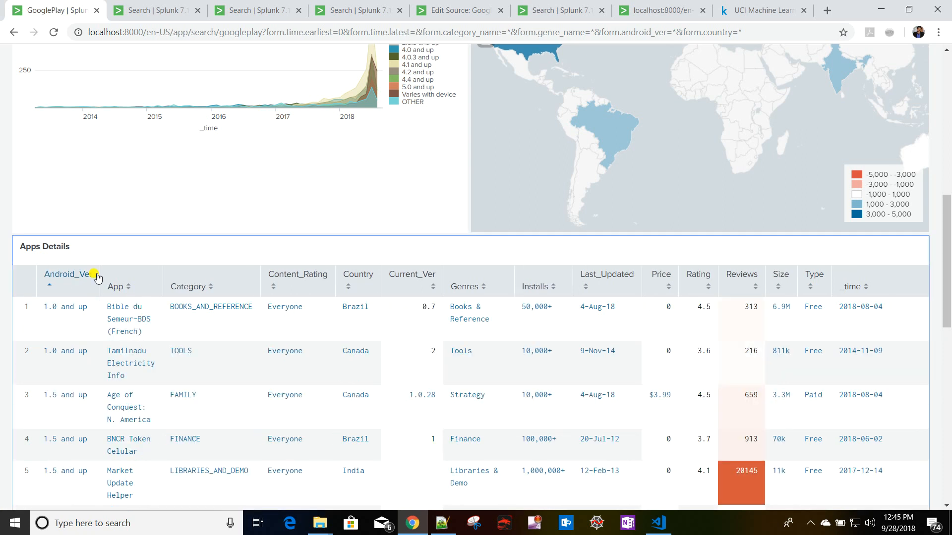
pyautogui.click(39, 275)
pyautogui.scroll(10, 323, 346)
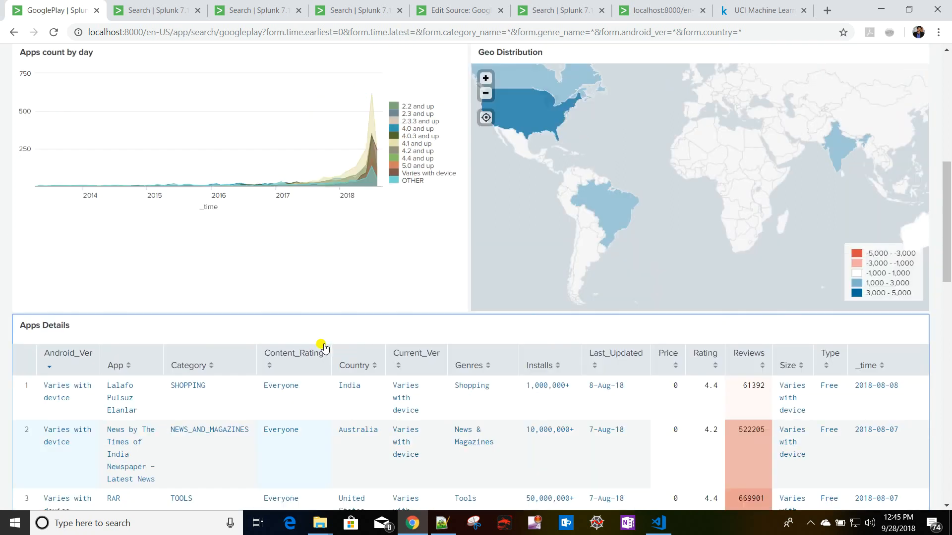
# Insert an empty condition element inside the Apps Details table's drilldown in the dashboard source.
pyautogui.click(820, 113)
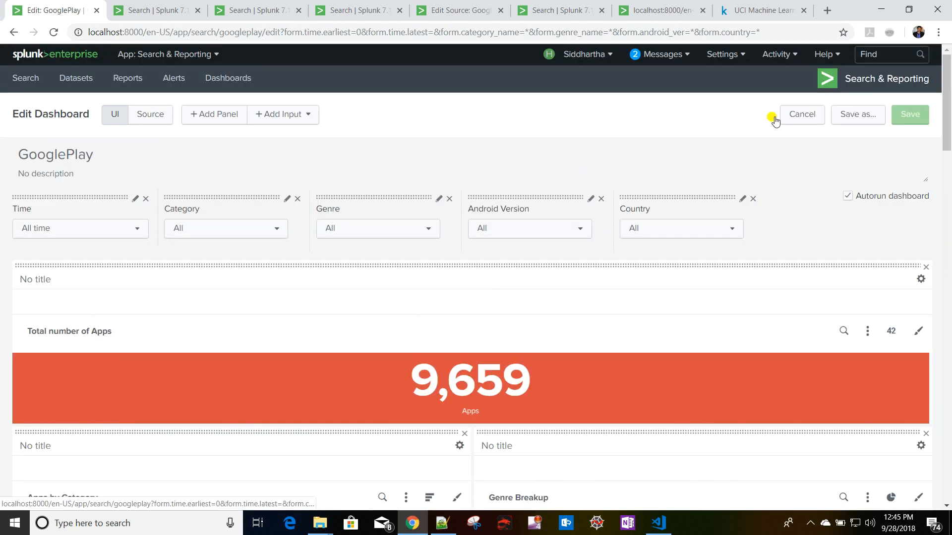
pyautogui.click(148, 115)
pyautogui.scroll(-20, 134, 226)
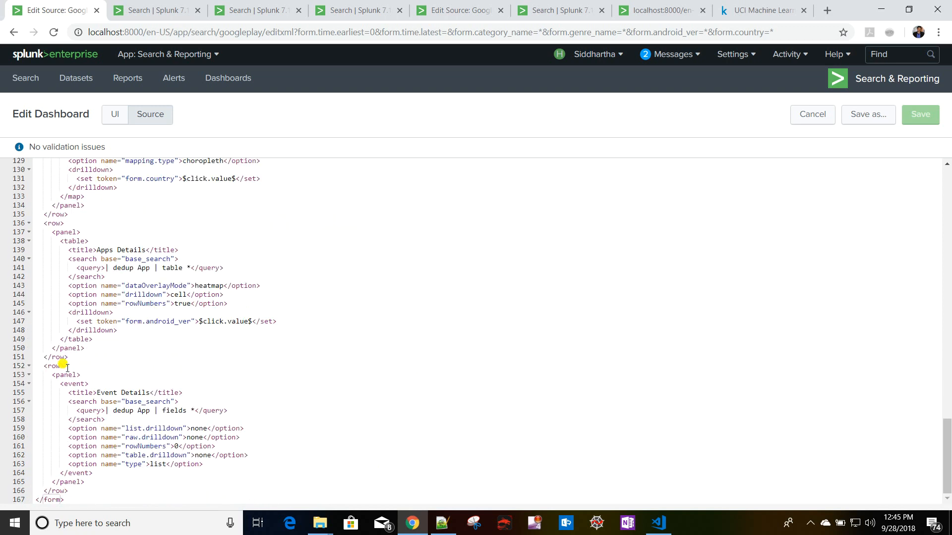
pyautogui.click(125, 311)
pyautogui.press('Return')
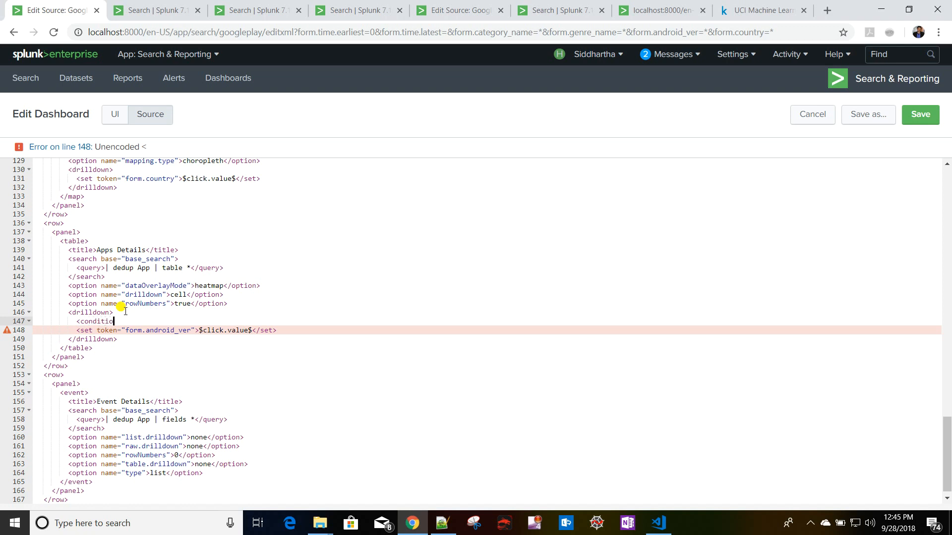
pyautogui.write('></condition>')
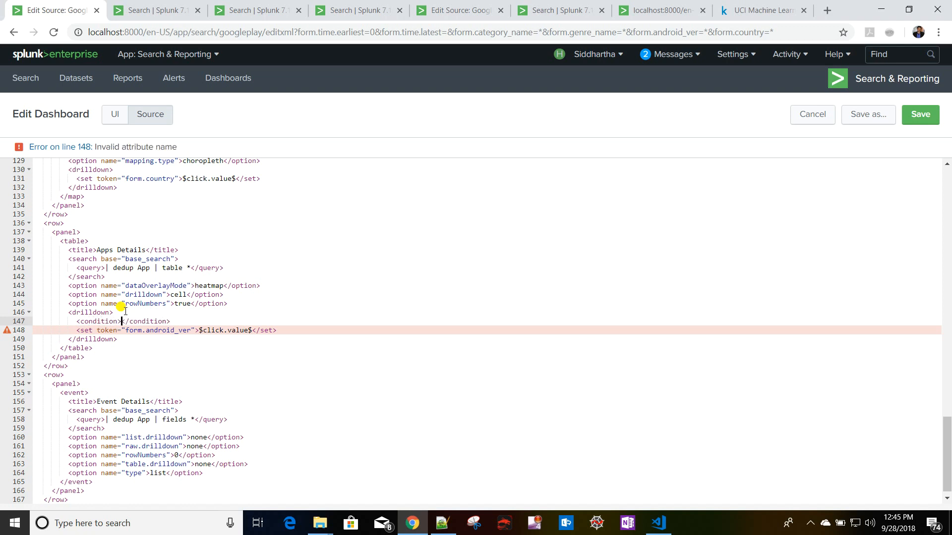
# Move the form.android_ver set token line inside the condition element and remove the leftover blank line.
pyautogui.moveTo(77, 330); pyautogui.dragTo(318, 330)
pyautogui.hotkey('ctrl', 'c')
pyautogui.press('BackSpace')
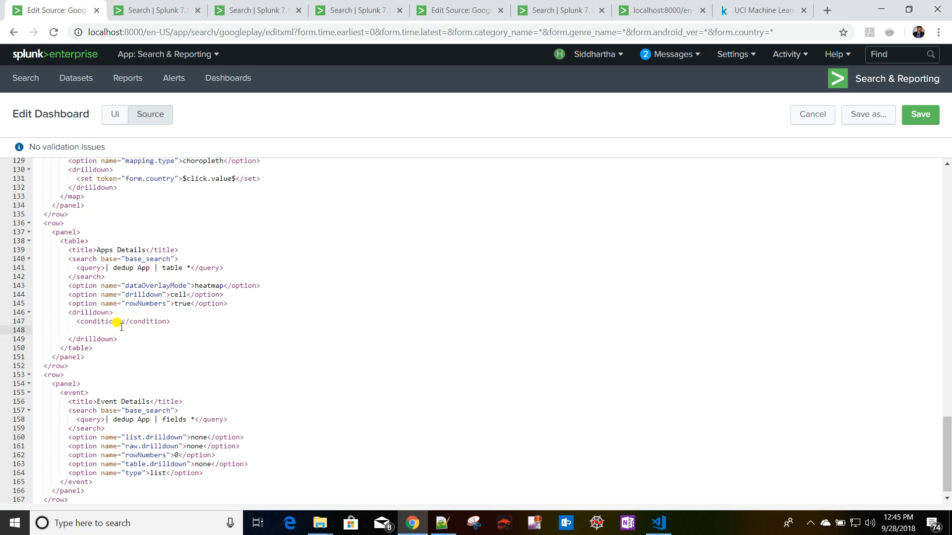
pyautogui.click(124, 322)
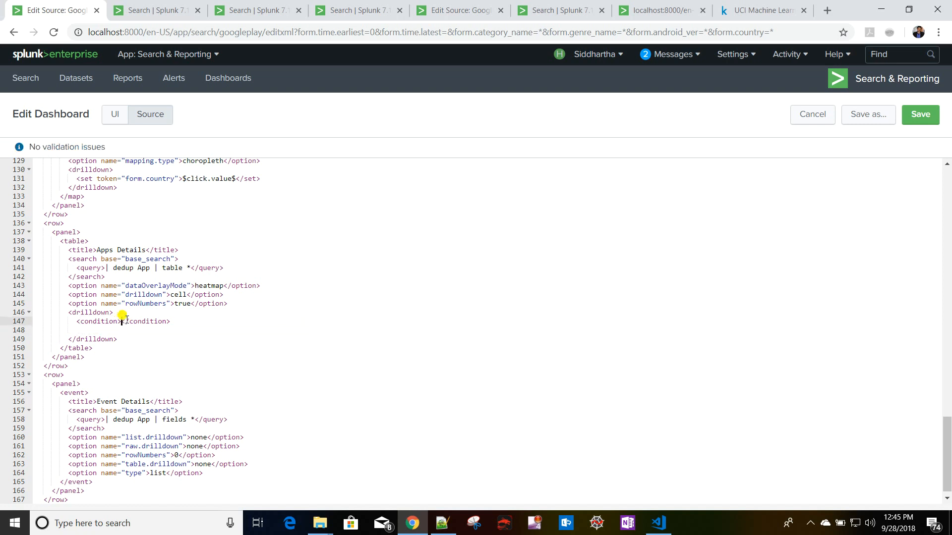
pyautogui.press('Return')
pyautogui.hotkey('ctrl', 'v')
pyautogui.click(81, 348)
pyautogui.press('BackSpace')
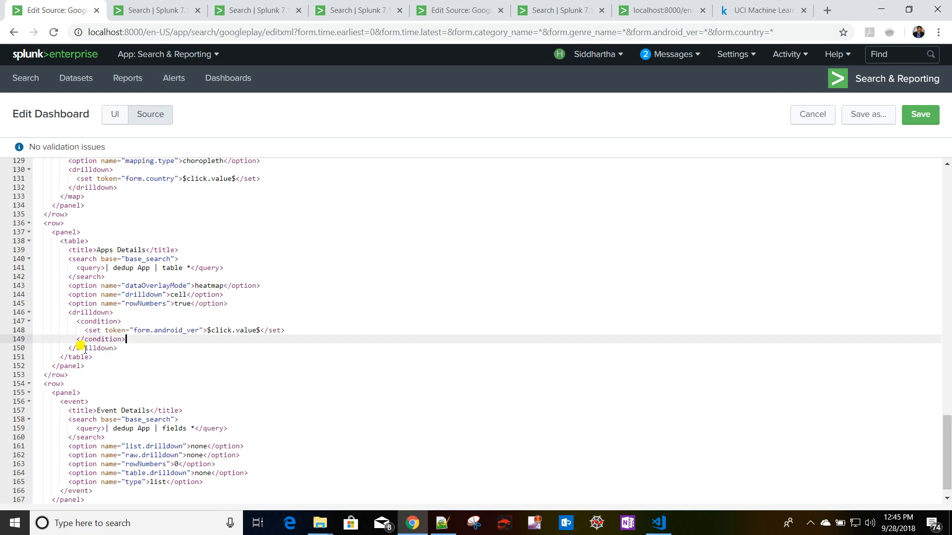
# Add the attribute field="Android_Ver" to the condition, copying the field name from the base search query, and save the dashboard.
pyautogui.click(118, 321)
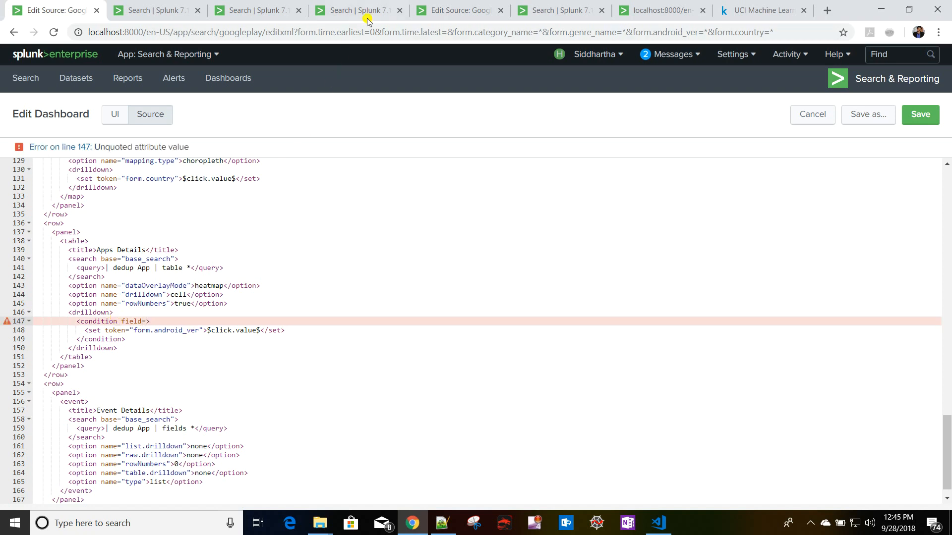
pyautogui.click(449, 10)
pyautogui.scroll(5, 353, 241)
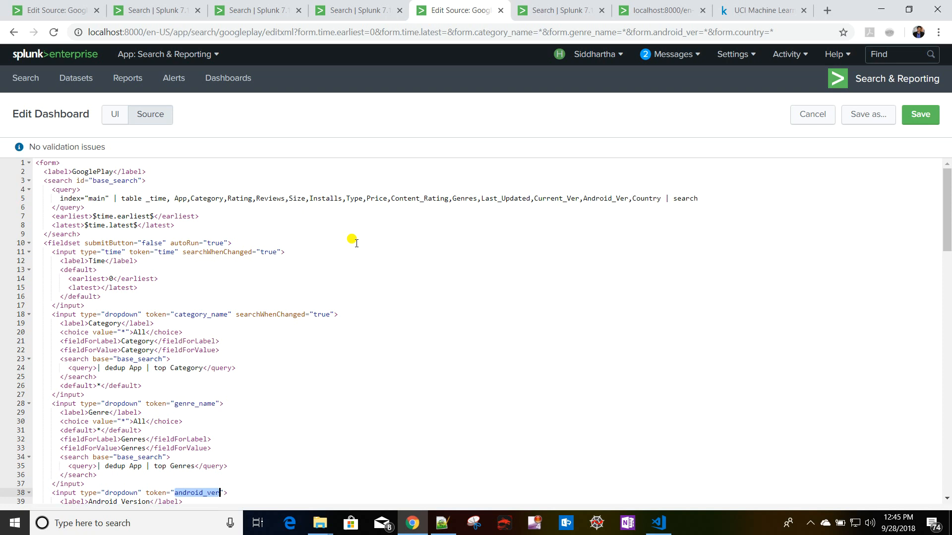
pyautogui.doubleClick(598, 199)
pyautogui.hotkey('ctrl', 'c')
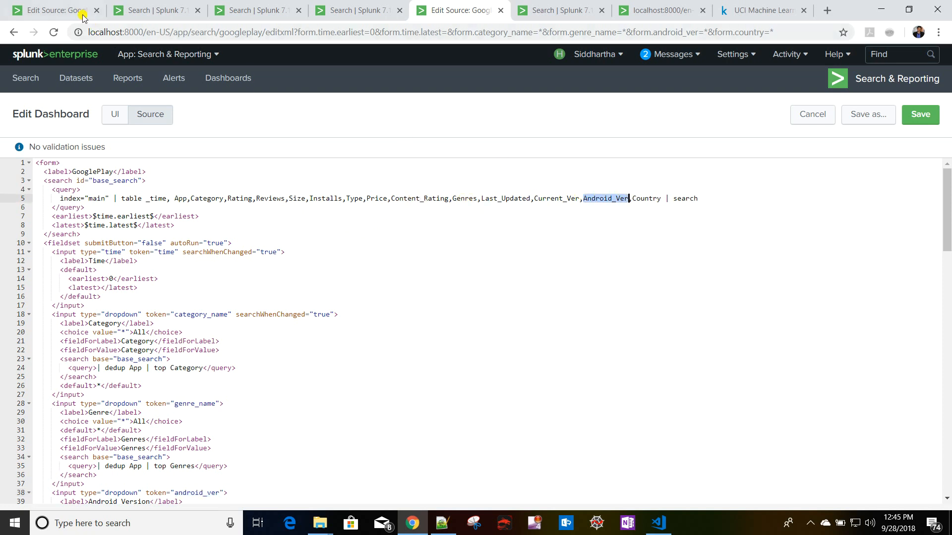
pyautogui.hotkey('ctrl', '1')
pyautogui.hotkey('ctrl', 'v')
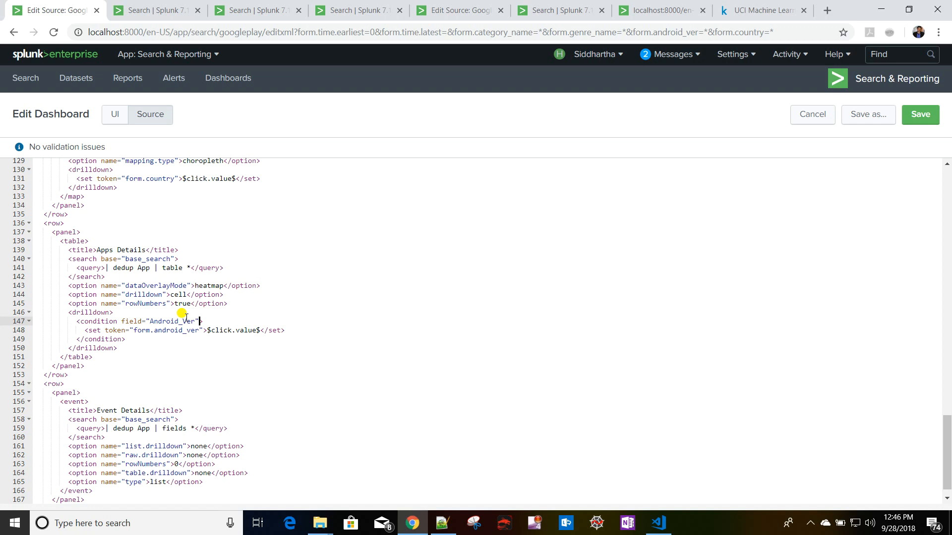
pyautogui.click(920, 114)
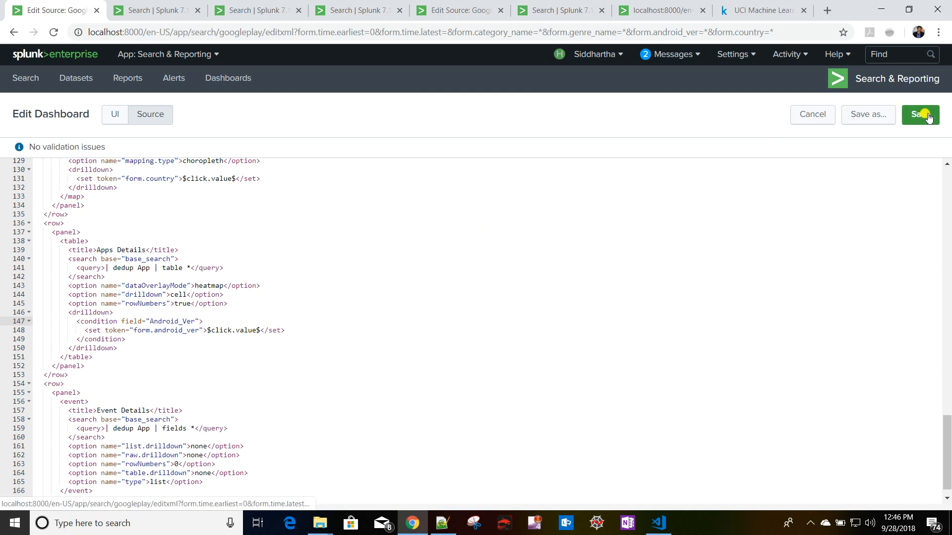
# Strip the form parameters from the GooglePlay dashboard's URL and reload the page.
pyautogui.click(264, 32)
pyautogui.click(263, 31)
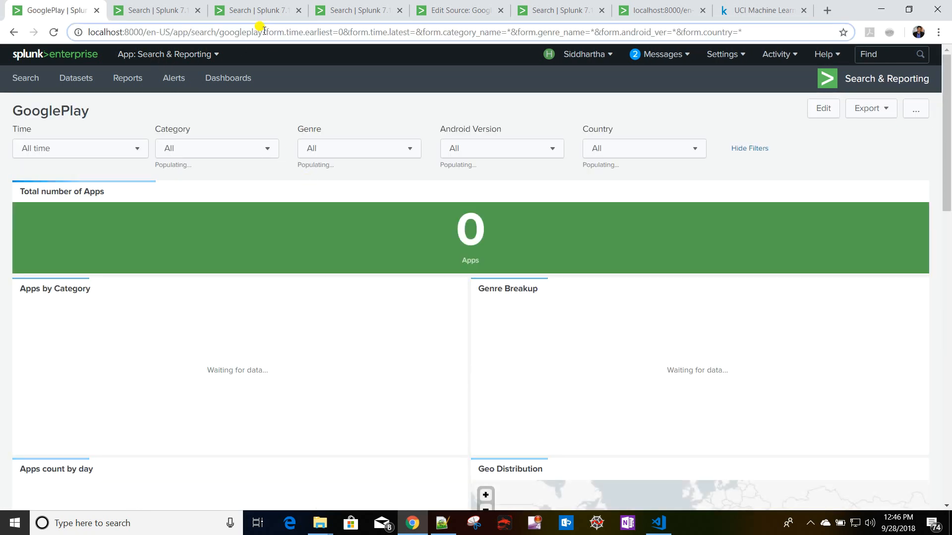
pyautogui.hotkey('shift', 'End')
pyautogui.press('Delete')
pyautogui.press('Return')
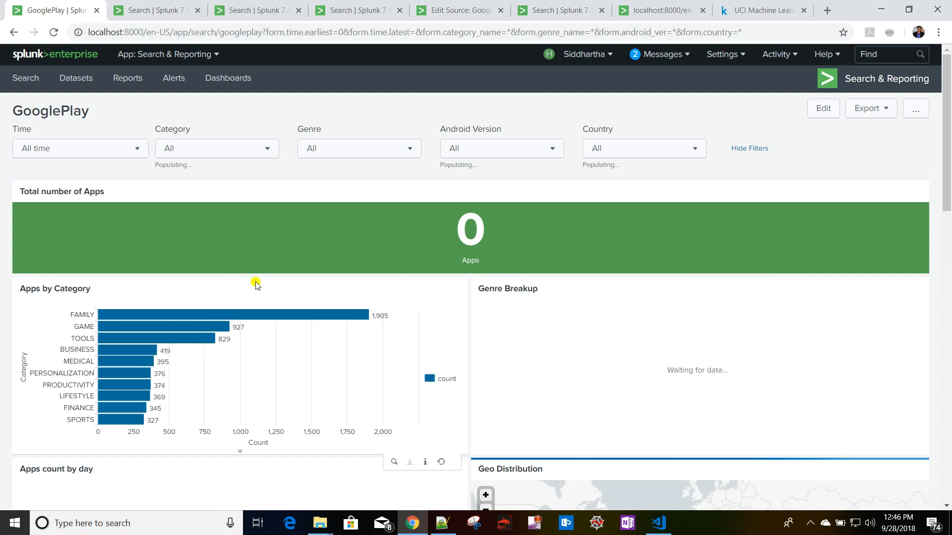
# Test the drilldown on the Category cell of the first Apps Details row and return to the dashboard.
pyautogui.scroll(-15, 256, 284)
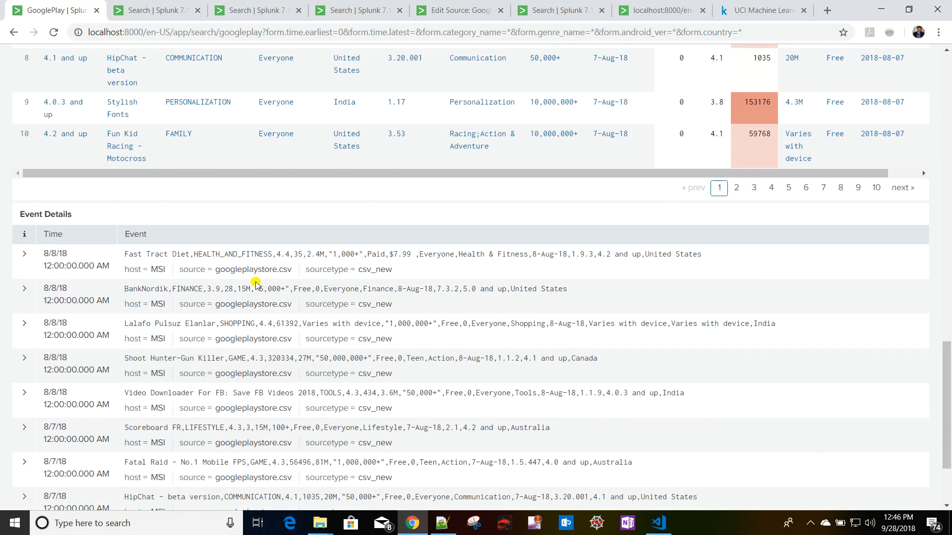
pyautogui.scroll(10, 256, 284)
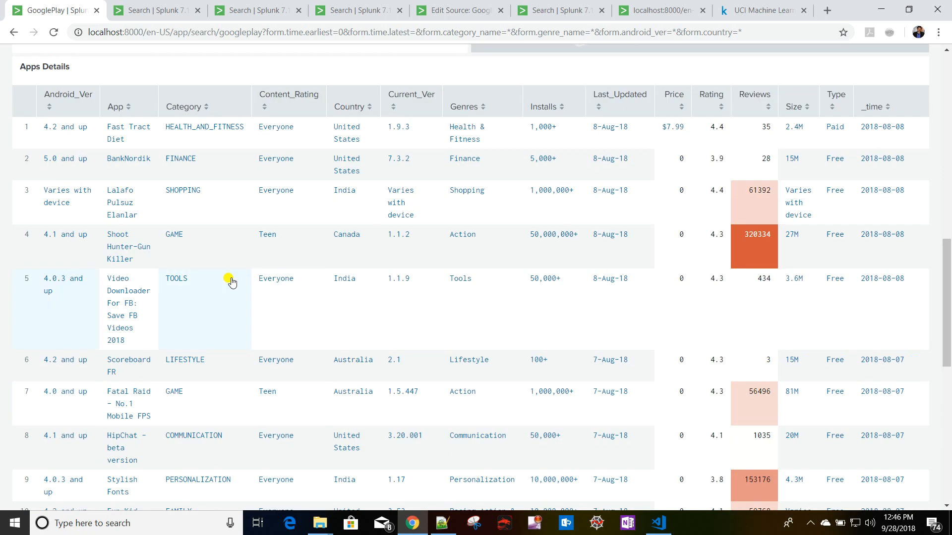
pyautogui.click(214, 130)
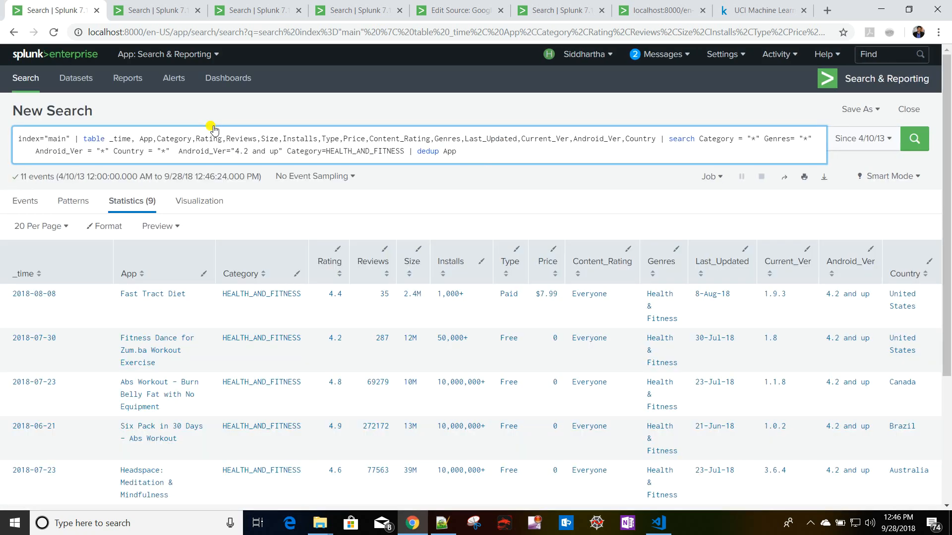
pyautogui.click(13, 32)
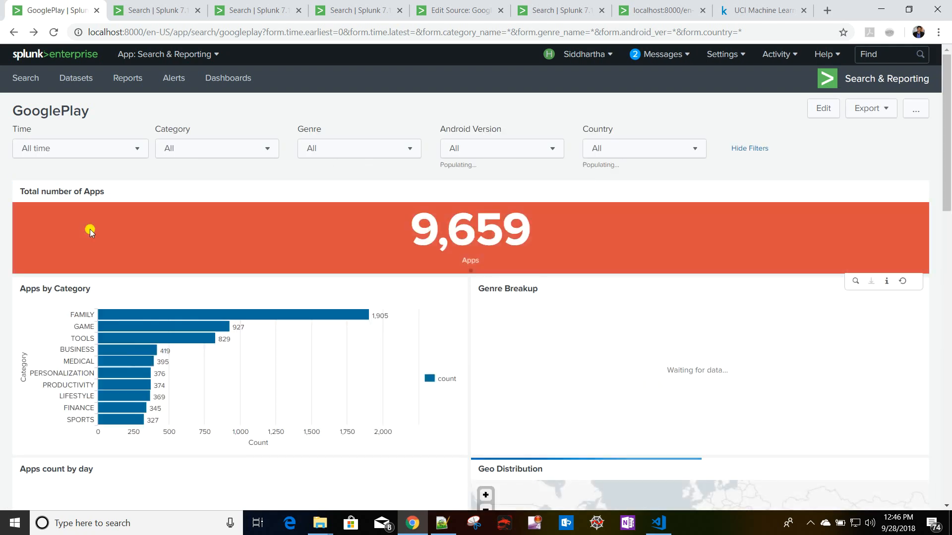
# Test the drilldown on the 4.2 and up Android_Ver cell of the first Apps Details row and review the filtered panels.
pyautogui.scroll(-15, 90, 229)
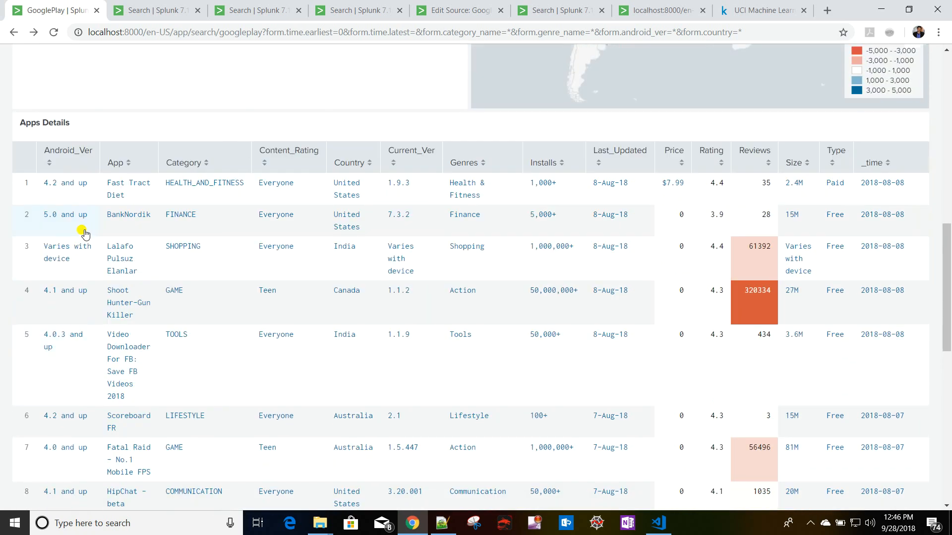
pyautogui.click(58, 187)
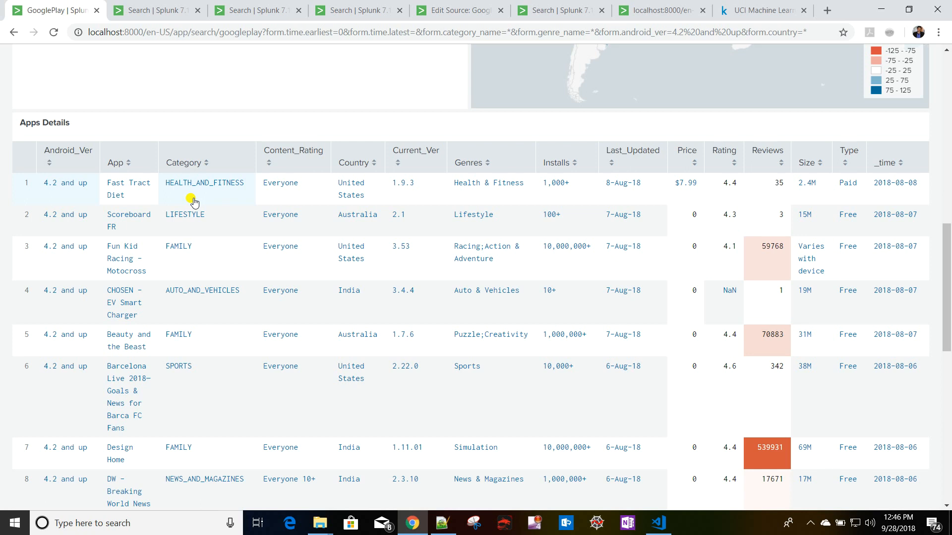
pyautogui.scroll(15, 193, 199)
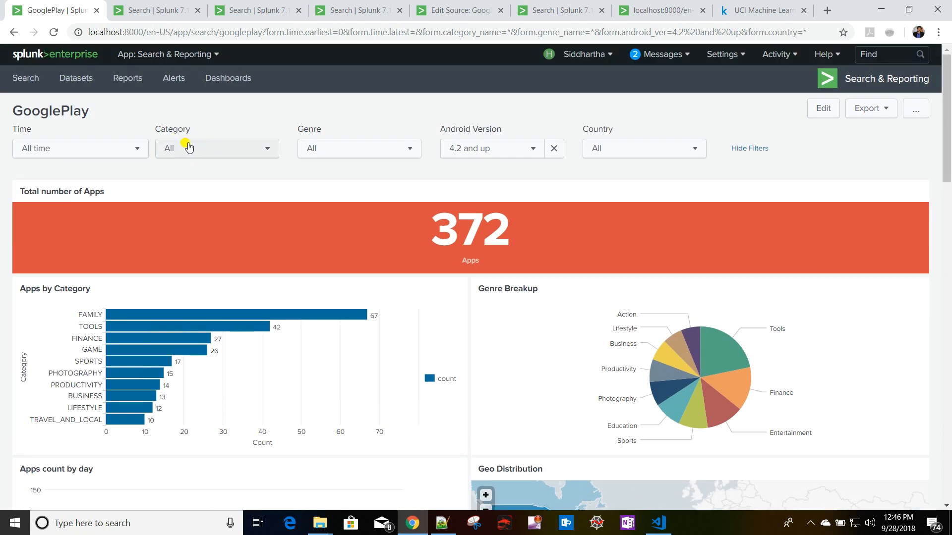
pyautogui.scroll(-15, 233, 255)
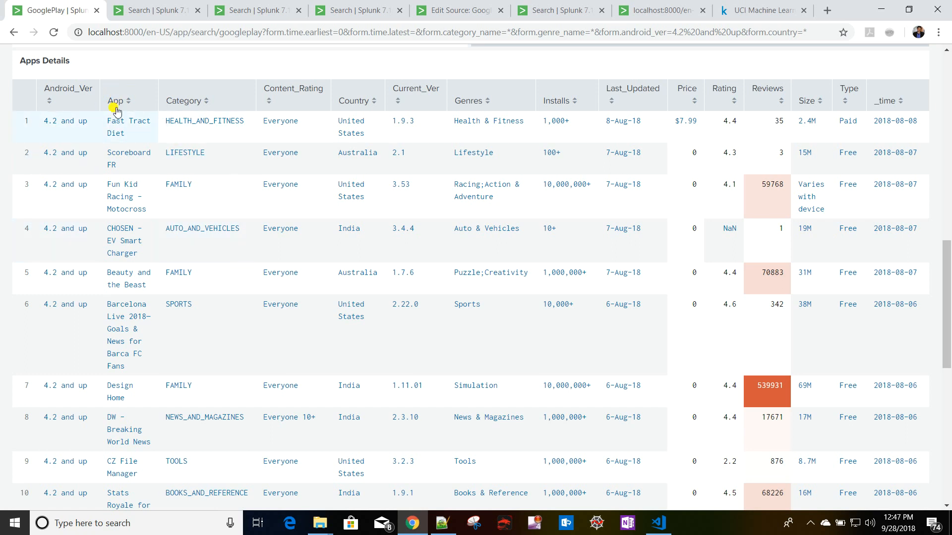
pyautogui.scroll(15, 128, 143)
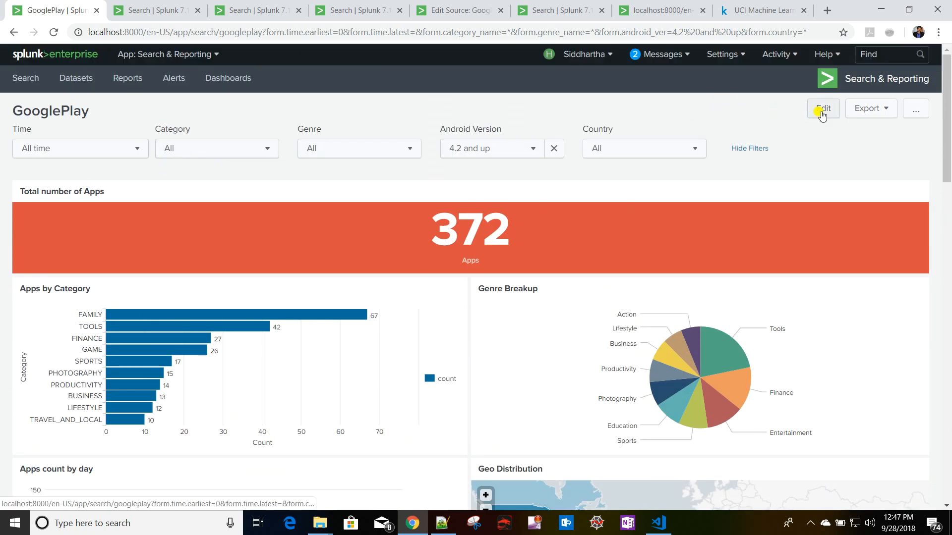
# In the dashboard source, duplicate the Android_Ver condition inside the Apps Details drilldown and set the copy's field to App.
pyautogui.click(822, 112)
pyautogui.click(155, 115)
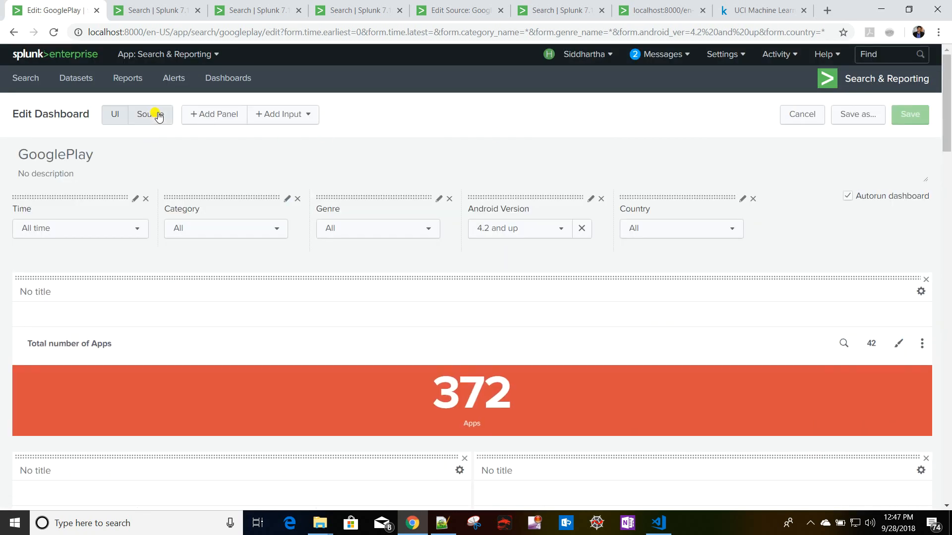
pyautogui.scroll(-20, 97, 279)
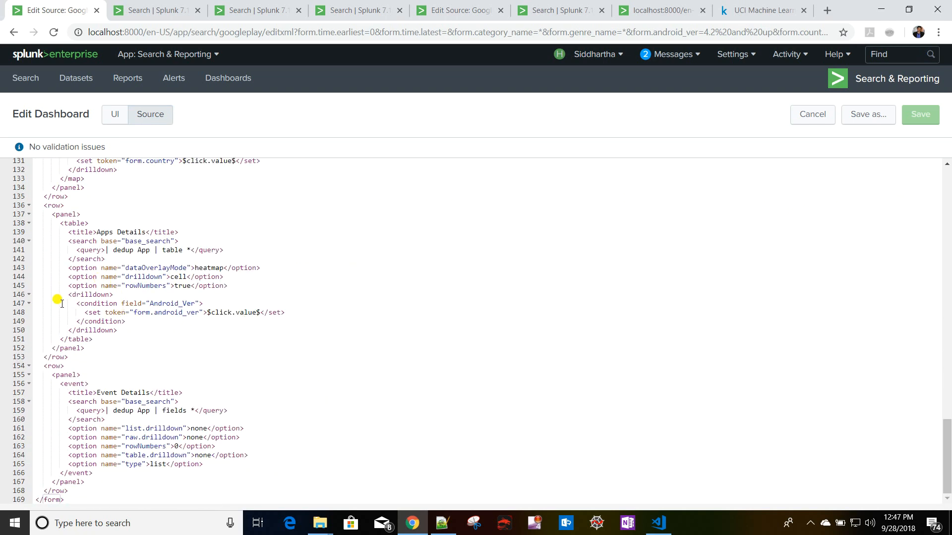
pyautogui.moveTo(37, 305); pyautogui.dragTo(148, 319)
pyautogui.hotkey('ctrl', 'c')
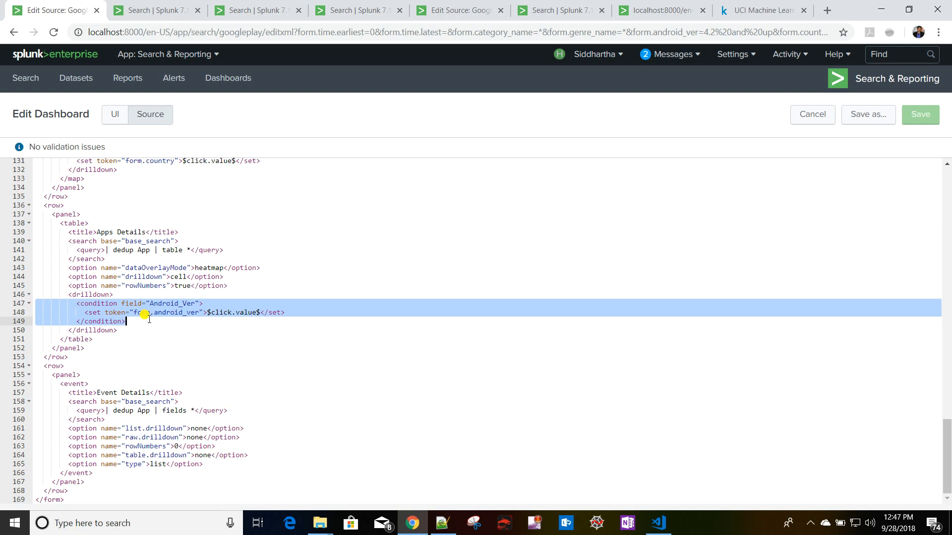
pyautogui.click(172, 324)
pyautogui.press('Return')
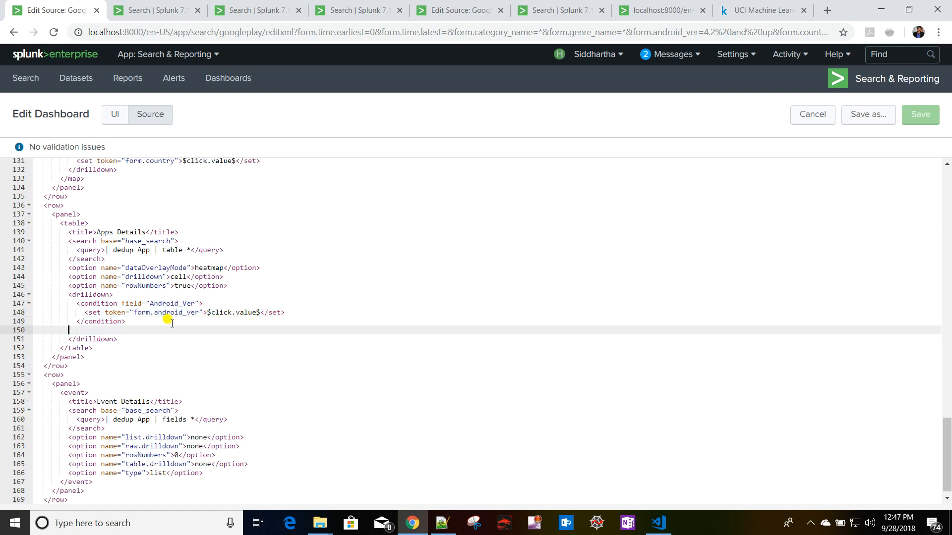
pyautogui.press('BackSpace')
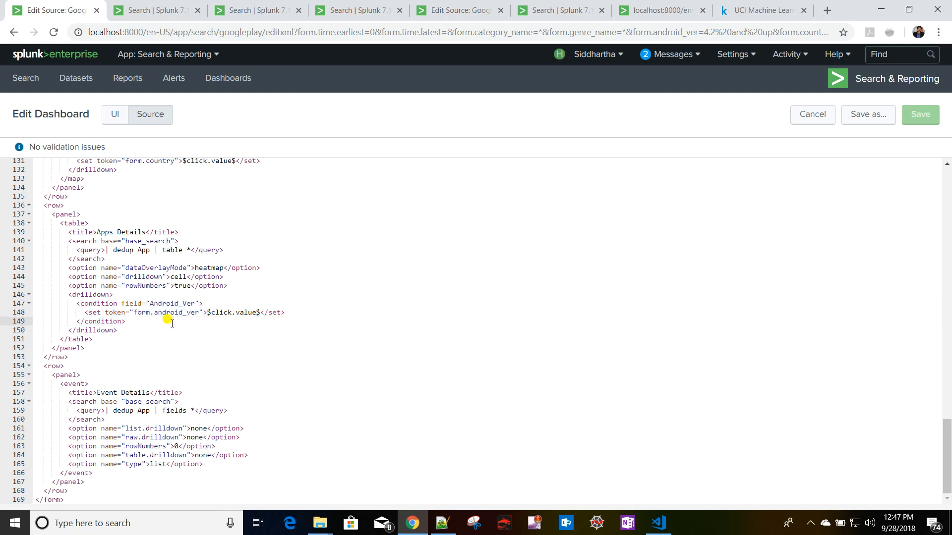
pyautogui.press('Return')
pyautogui.press('BackSpace')
pyautogui.hotkey('ctrl', 'v')
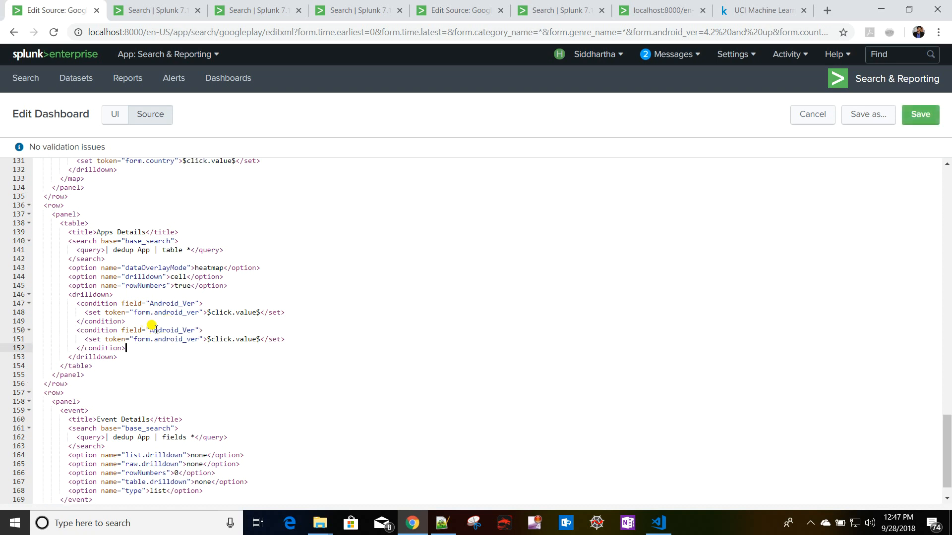
pyautogui.moveTo(151, 330); pyautogui.dragTo(192, 331)
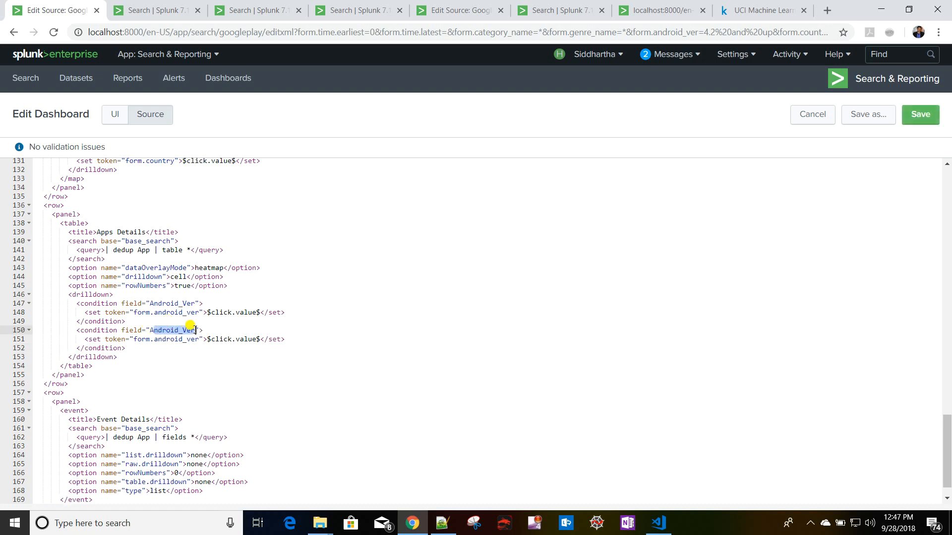
pyautogui.write('App')
pyautogui.moveTo(312, 348); pyautogui.dragTo(197, 340)
pyautogui.click(291, 339)
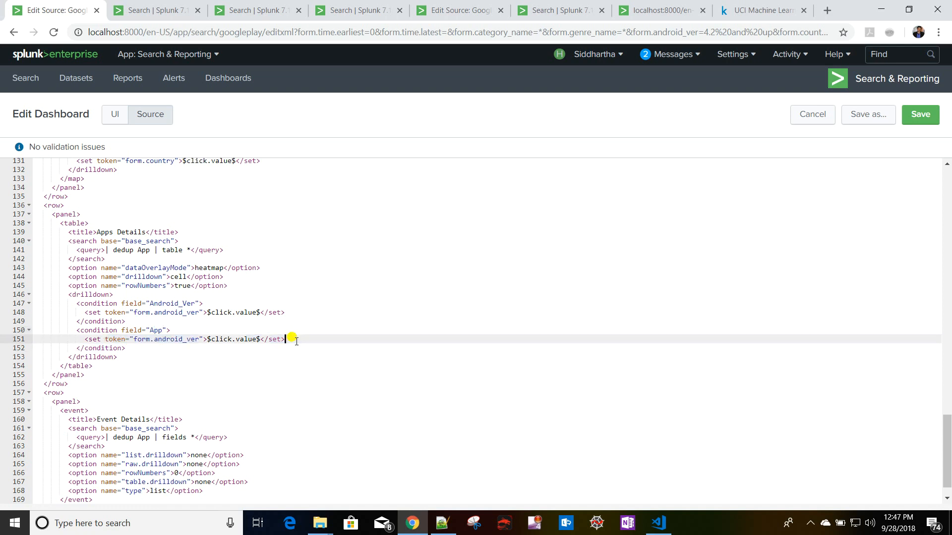
pyautogui.moveTo(281, 341); pyautogui.dragTo(13, 335)
pyautogui.press('BackSpace')
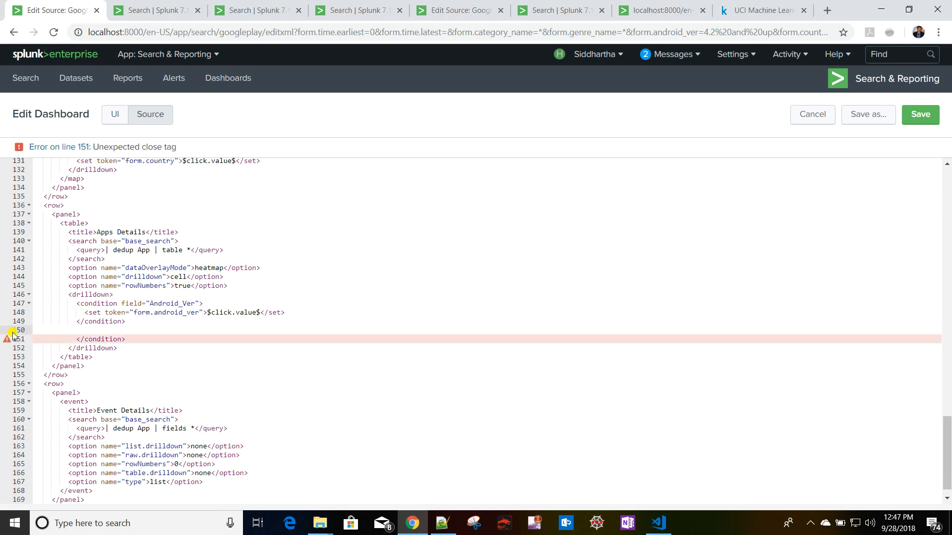
pyautogui.hotkey('ctrl', 'z')
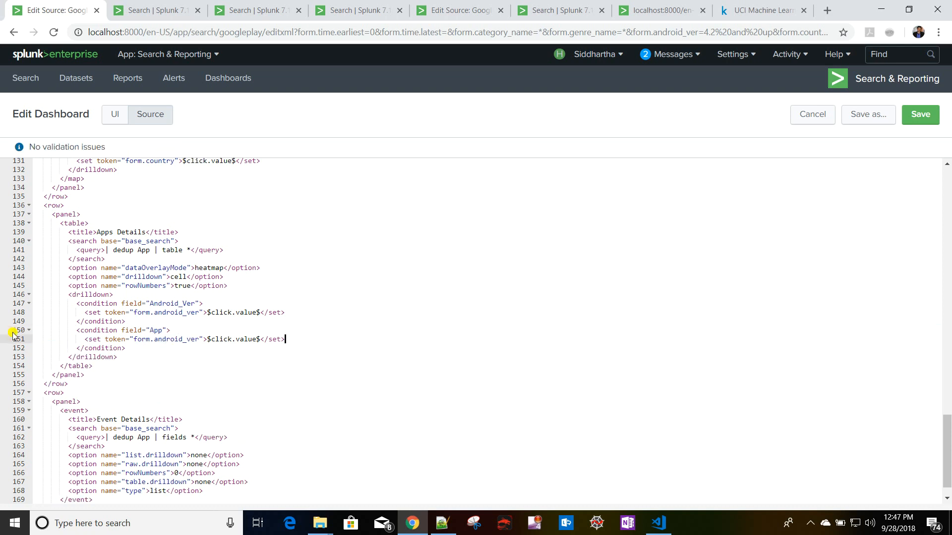
# Remove the set token line from the App condition, leaving it empty, and save the dashboard.
pyautogui.moveTo(287, 337); pyautogui.dragTo(187, 337)
pyautogui.click(287, 339)
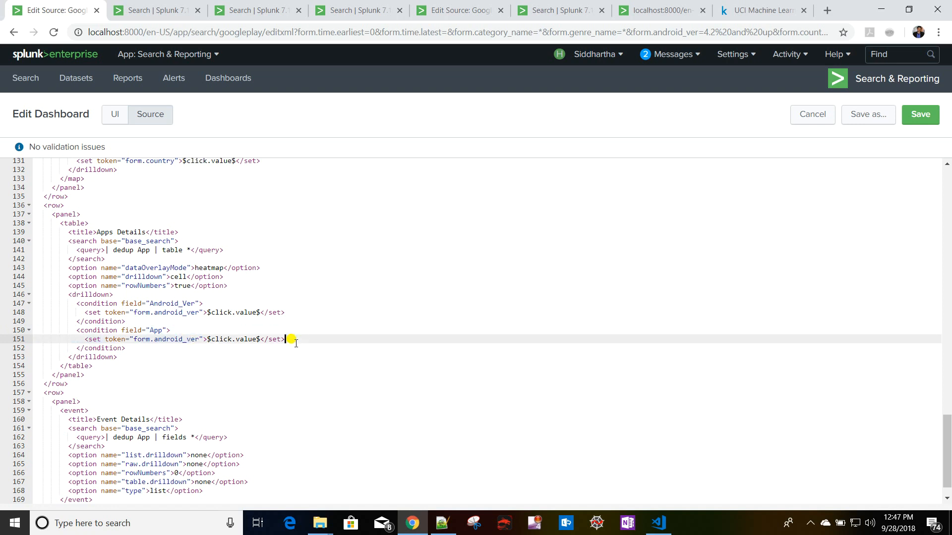
pyautogui.keyDown('shift'); pyautogui.click(84, 339); pyautogui.keyUp('shift')
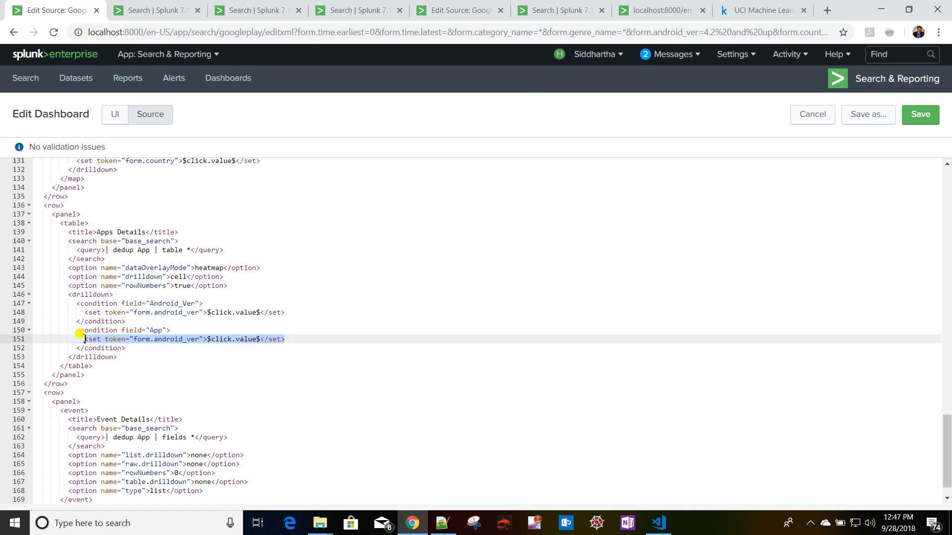
pyautogui.press('BackSpace')
pyautogui.press('BackSpace')
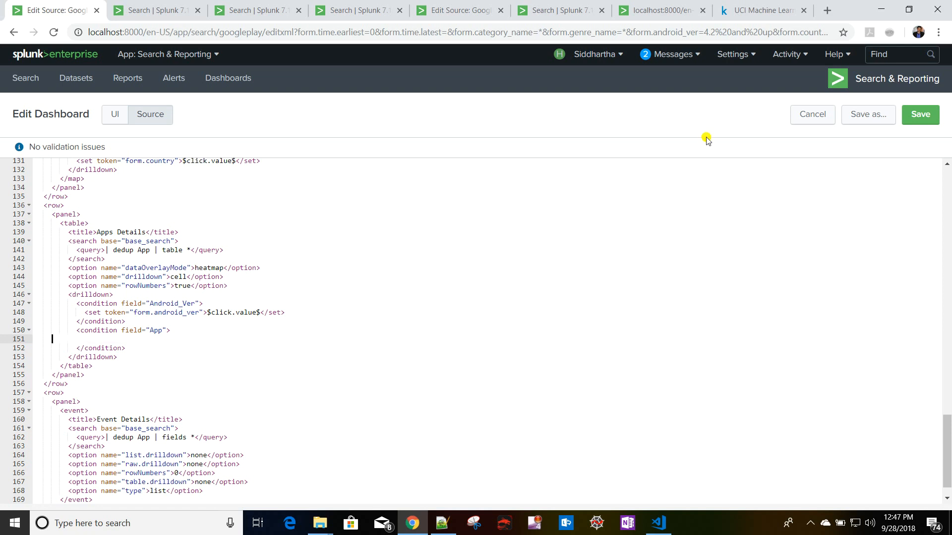
pyautogui.click(920, 114)
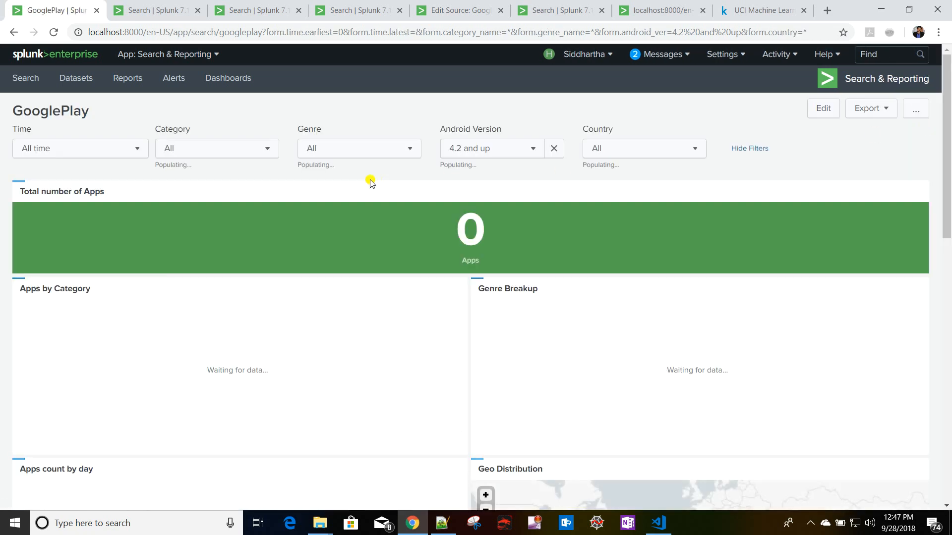
# Remove the form parameters from the GooglePlay dashboard's URL and reload it.
pyautogui.click(266, 39)
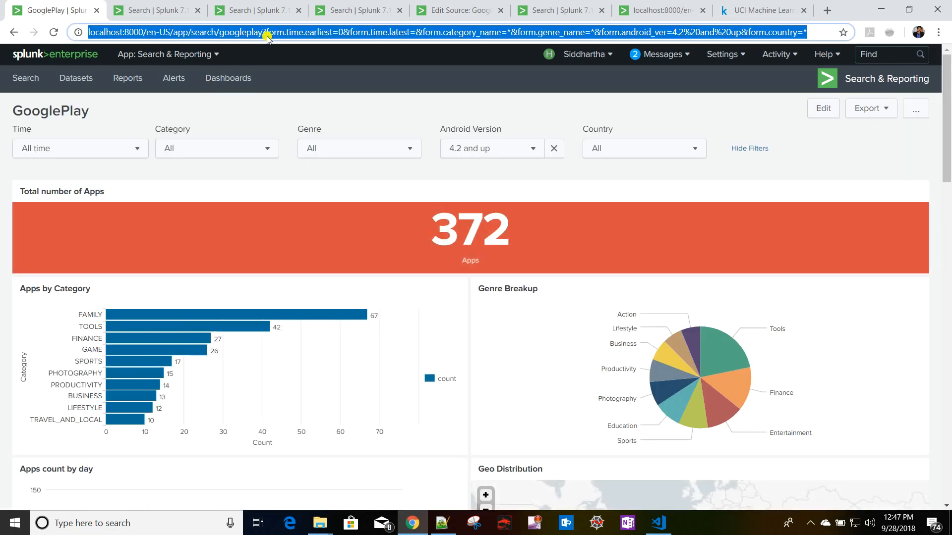
pyautogui.click(266, 35)
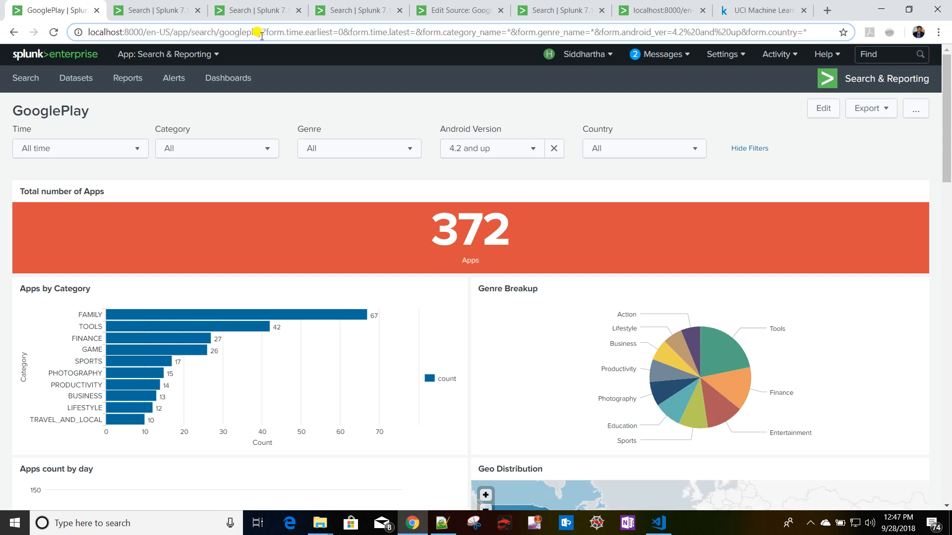
pyautogui.hotkey('shift', 'End')
pyautogui.press('Delete')
pyautogui.press('Return')
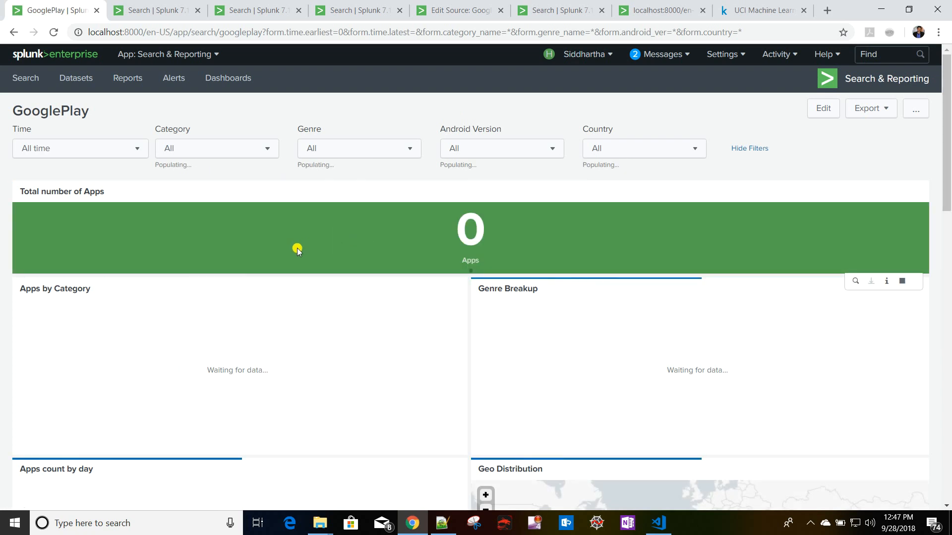
# Test the drilldown on an App cell in the Apps Details table and review the dashboard's filters and panels.
pyautogui.scroll(-15, 296, 248)
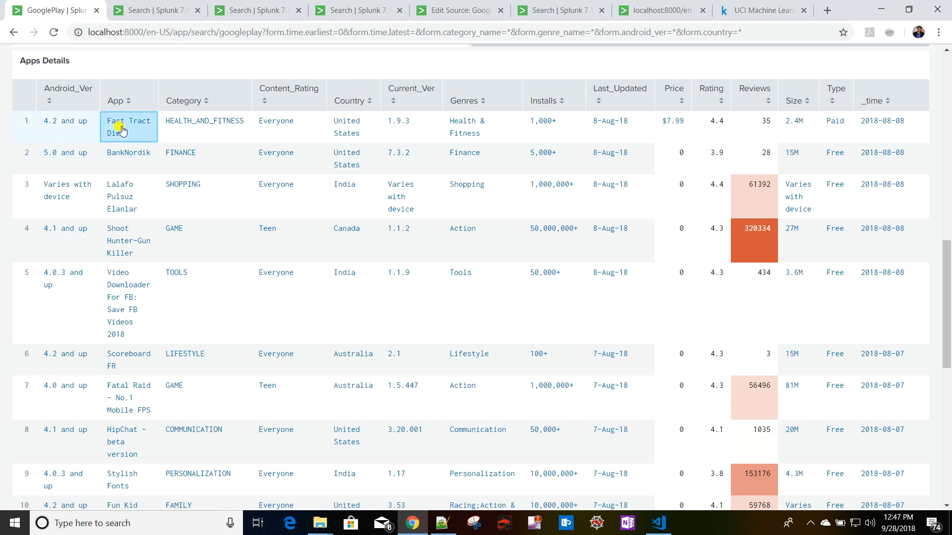
pyautogui.click(117, 191)
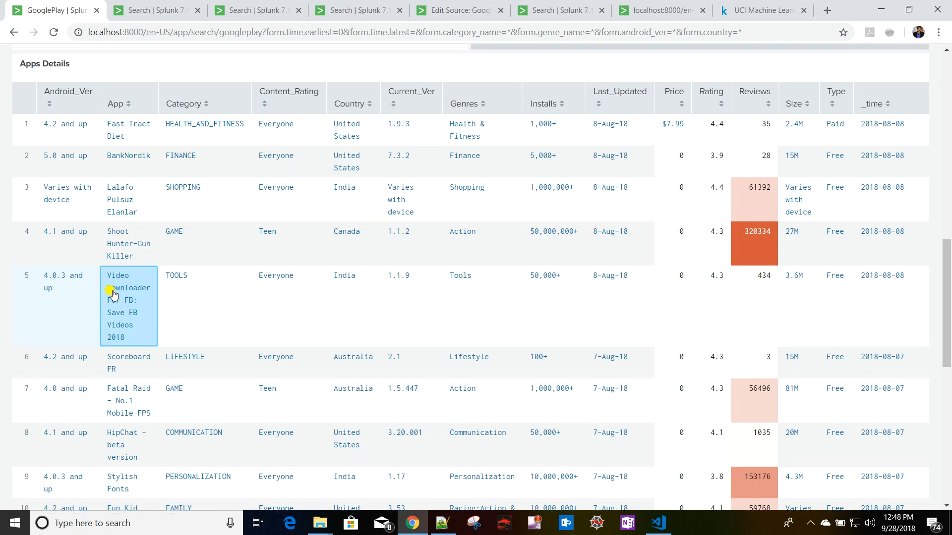
pyautogui.scroll(5, 113, 294)
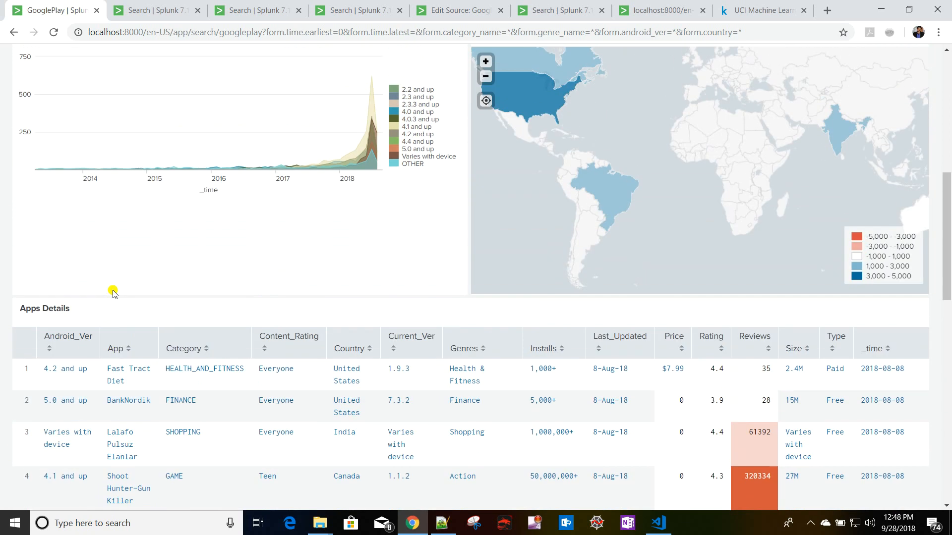
pyautogui.scroll(5, 113, 293)
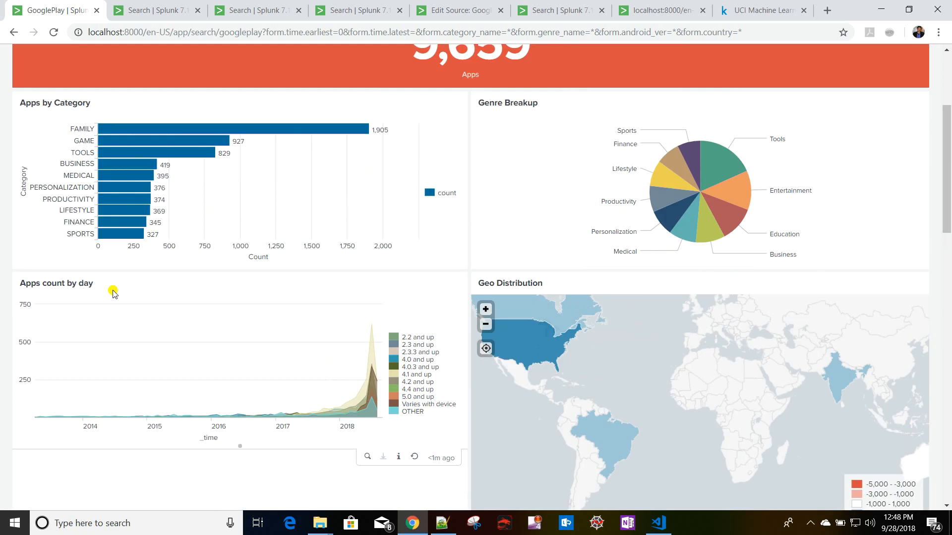
pyautogui.scroll(-7, 198, 297)
pyautogui.scroll(3, 295, 332)
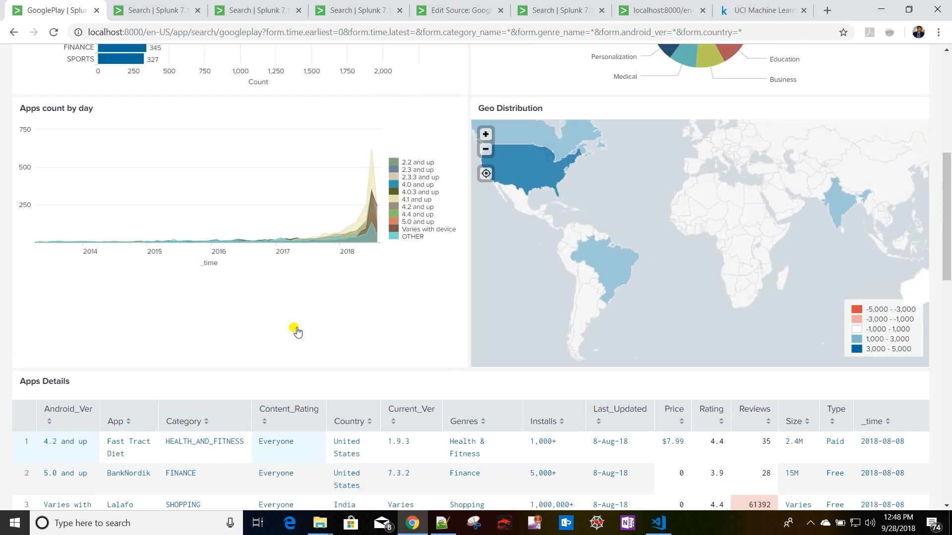
pyautogui.scroll(8, 296, 331)
pyautogui.scroll(-2, 521, 182)
pyautogui.scroll(2, 521, 182)
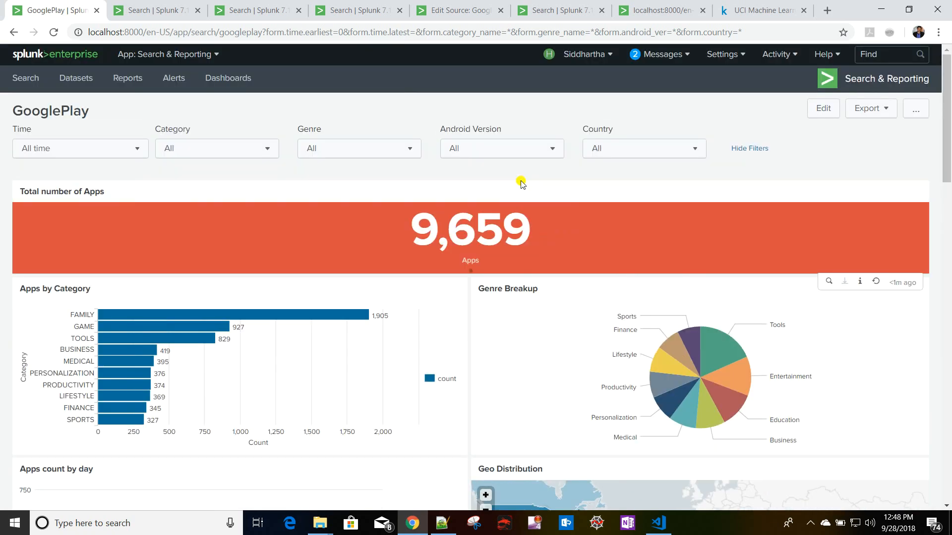
pyautogui.scroll(-2, 521, 183)
pyautogui.scroll(2, 520, 182)
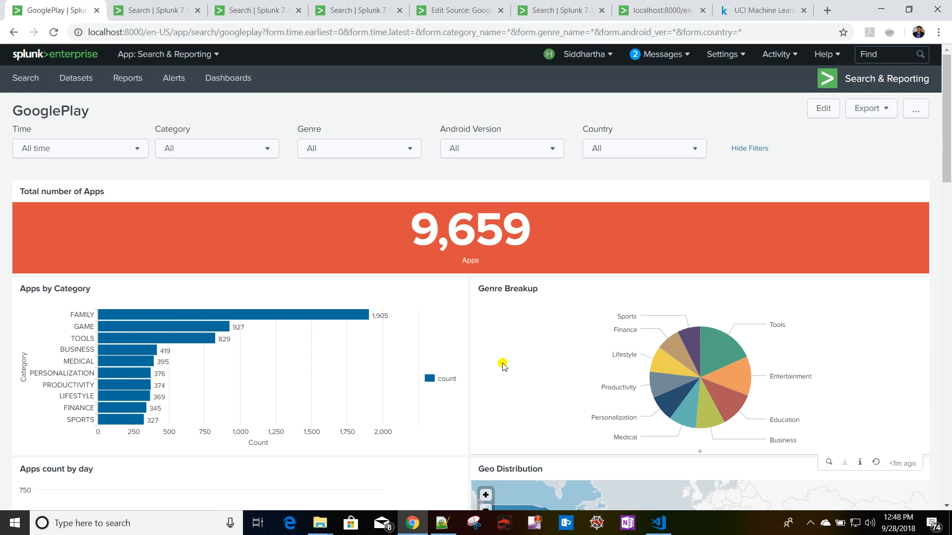
# Open the GooglePlay dashboard for editing.
pyautogui.scroll(-12, 320, 331)
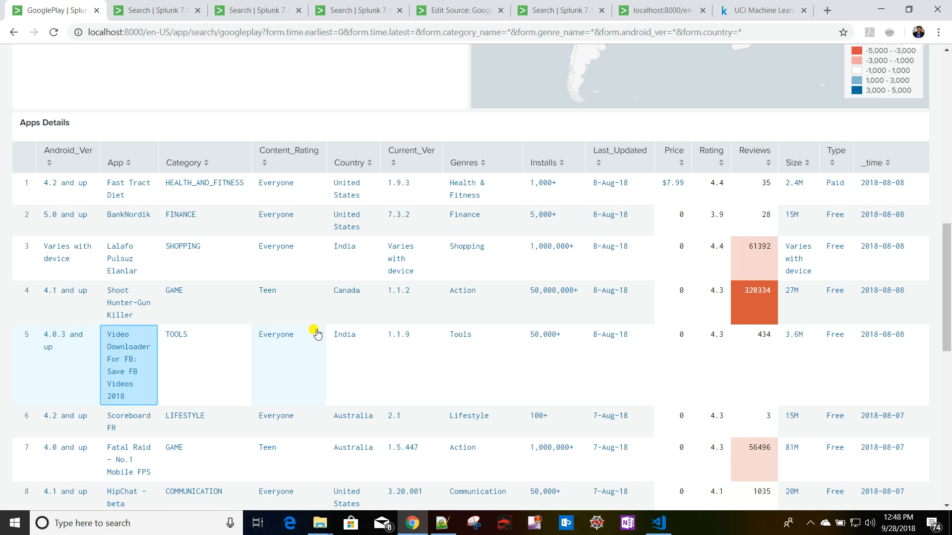
pyautogui.scroll(12, 323, 291)
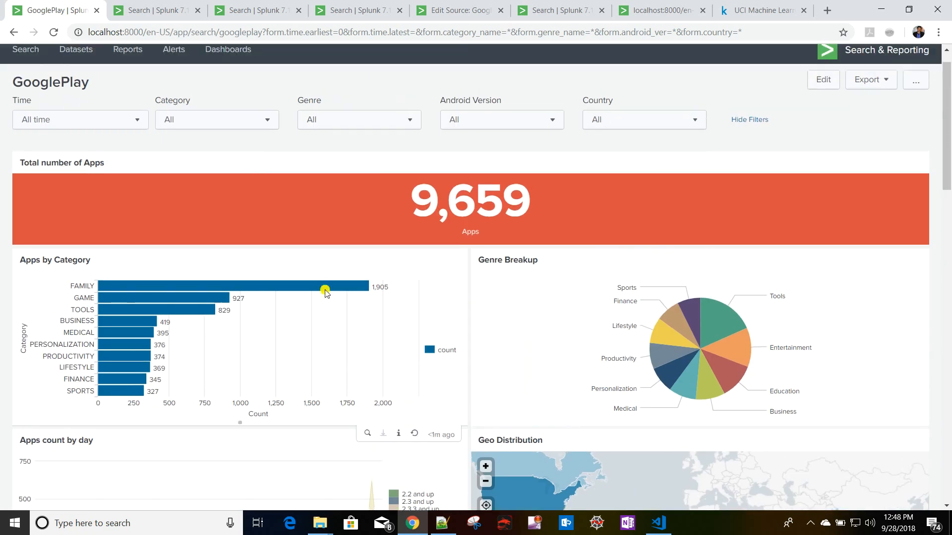
pyautogui.scroll(1, 325, 292)
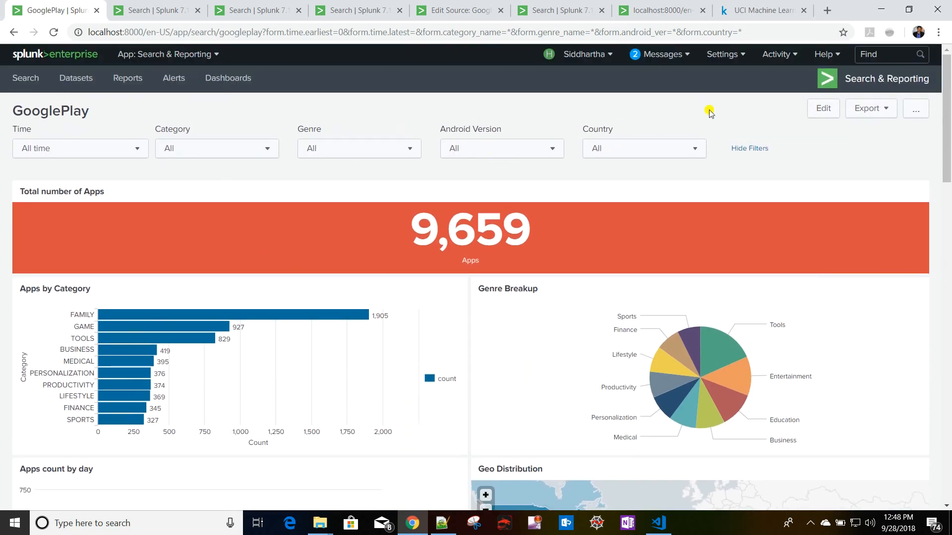
pyautogui.scroll(-10, 342, 268)
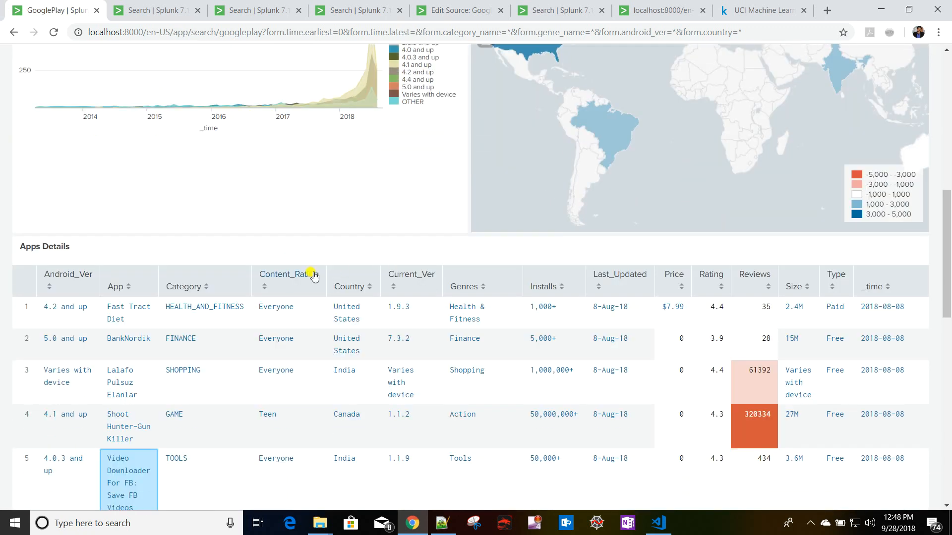
pyautogui.scroll(11, 441, 287)
pyautogui.click(830, 109)
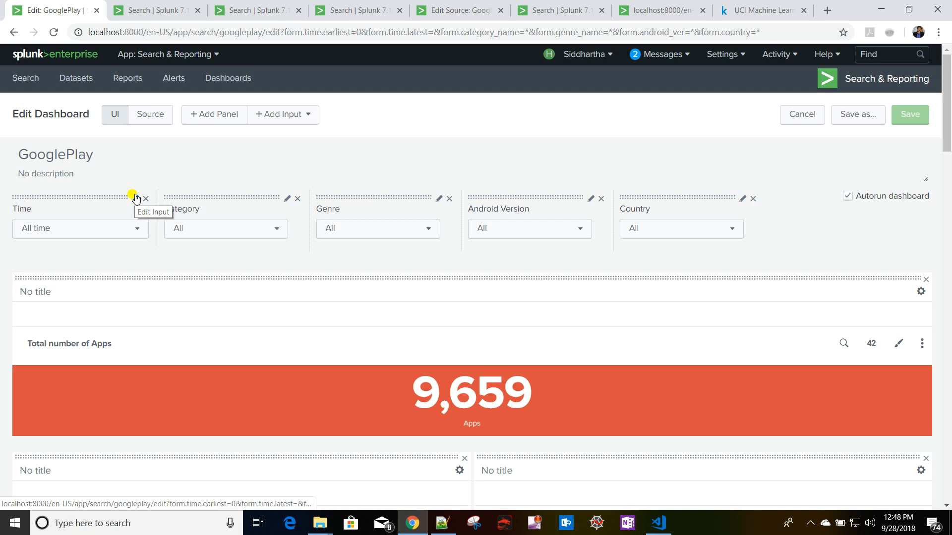
# In the dashboard source, duplicate the country input's opening tag below that input and close it with </input>.
pyautogui.click(282, 118)
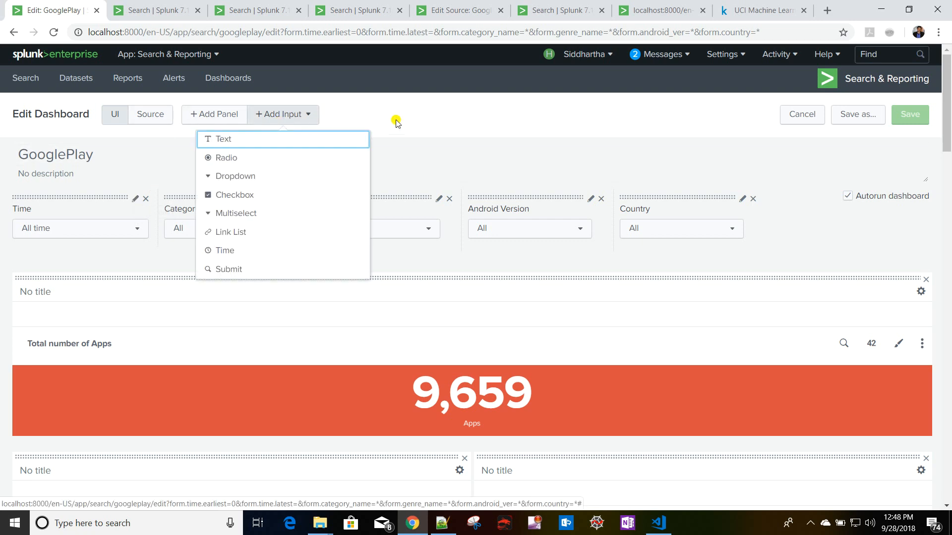
pyautogui.click(141, 121)
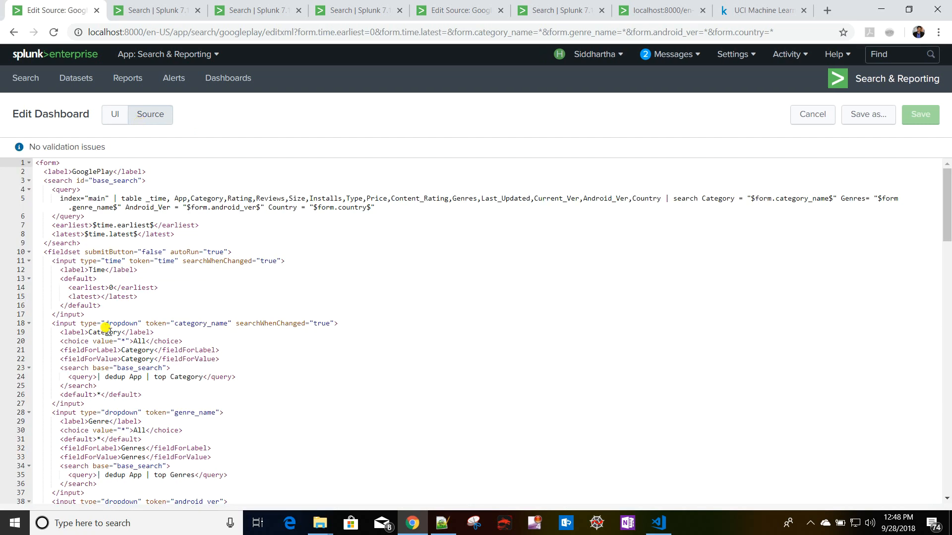
pyautogui.scroll(-8, 108, 329)
pyautogui.scroll(2, 110, 331)
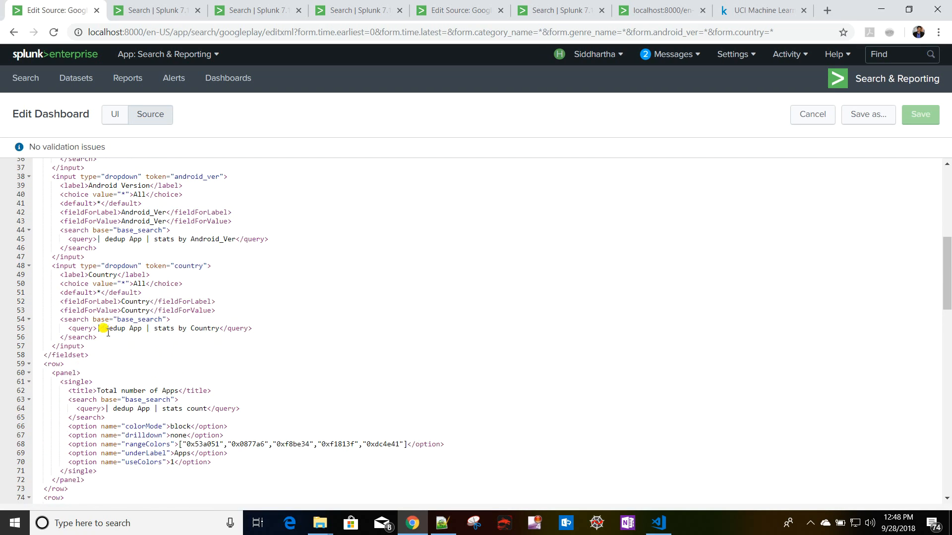
pyautogui.moveTo(34, 266); pyautogui.dragTo(244, 266)
pyautogui.hotkey('ctrl', 'c')
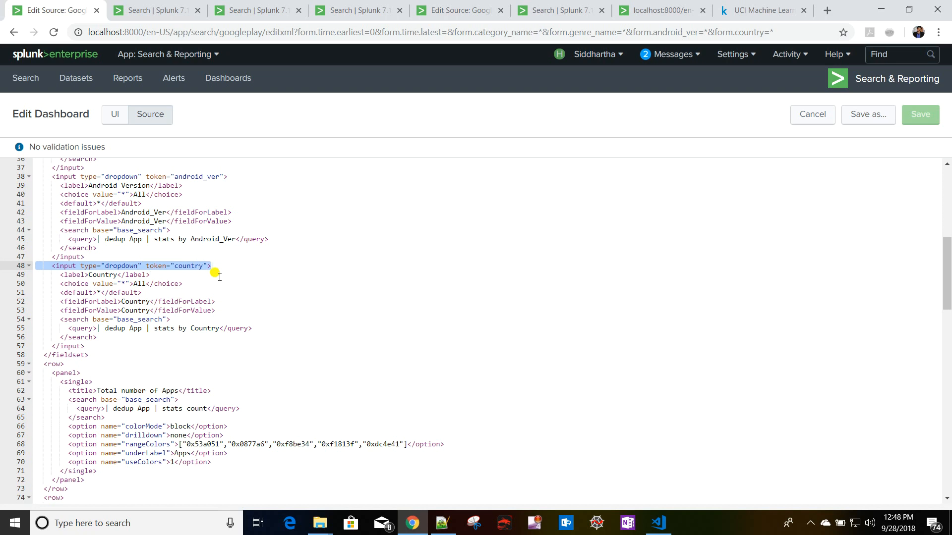
pyautogui.click(109, 348)
pyautogui.press('Return')
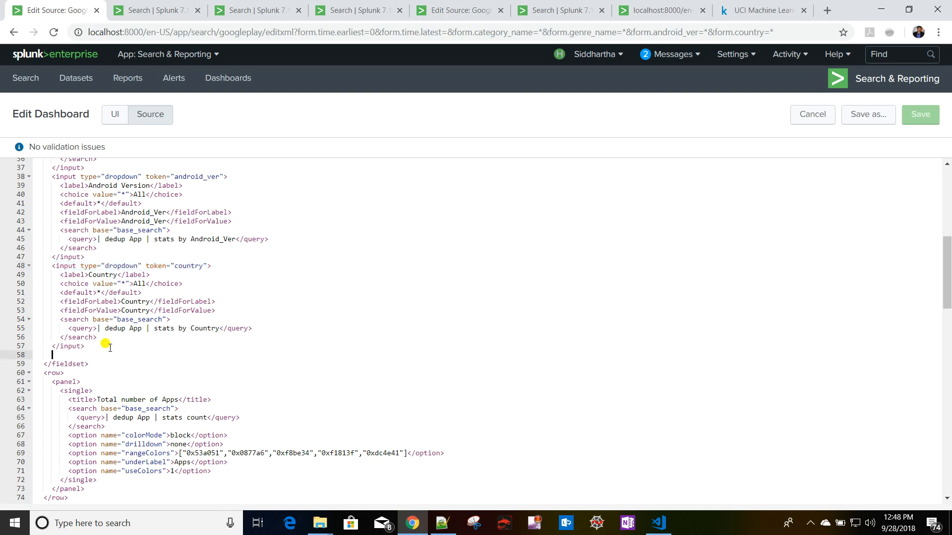
pyautogui.hotkey('ctrl', 'v')
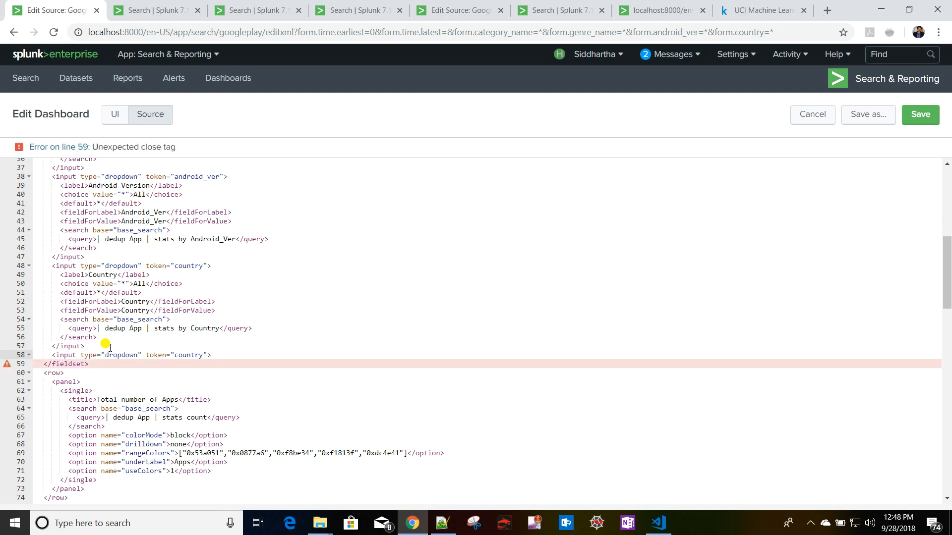
pyautogui.press('Return')
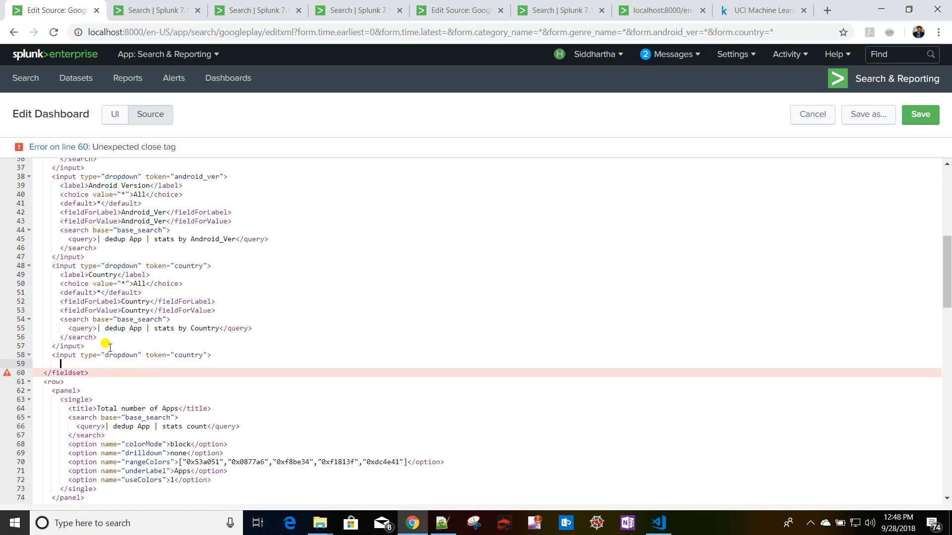
pyautogui.write('</inpu')
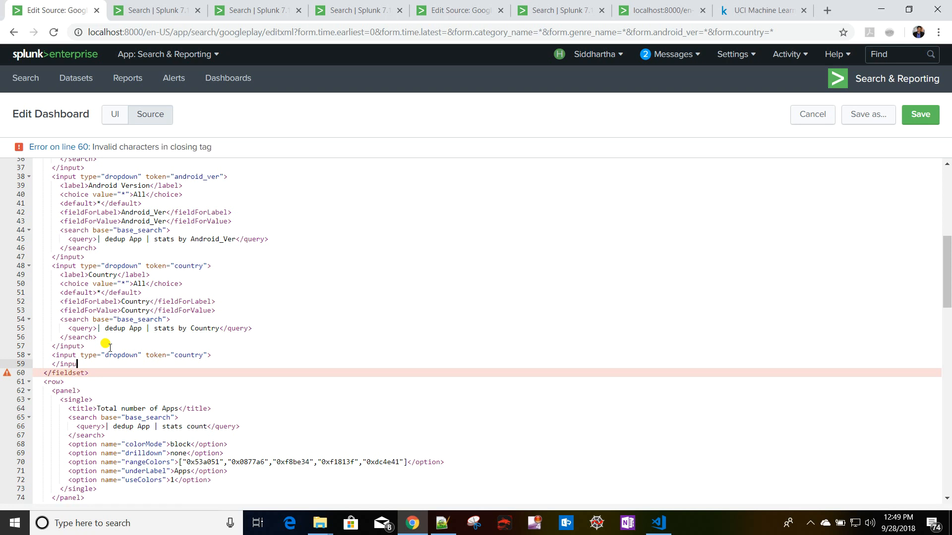
# Change the new input's type to text and its token to content_rtng.
pyautogui.click(126, 355)
pyautogui.click(138, 355)
pyautogui.press('BackSpace')
pyautogui.press('BackSpace')
pyautogui.press('BackSpace')
pyautogui.press('BackSpace')
pyautogui.press('BackSpace')
pyautogui.press('BackSpace')
pyautogui.press('BackSpace')
pyautogui.press('BackSpace')
pyautogui.write('text')
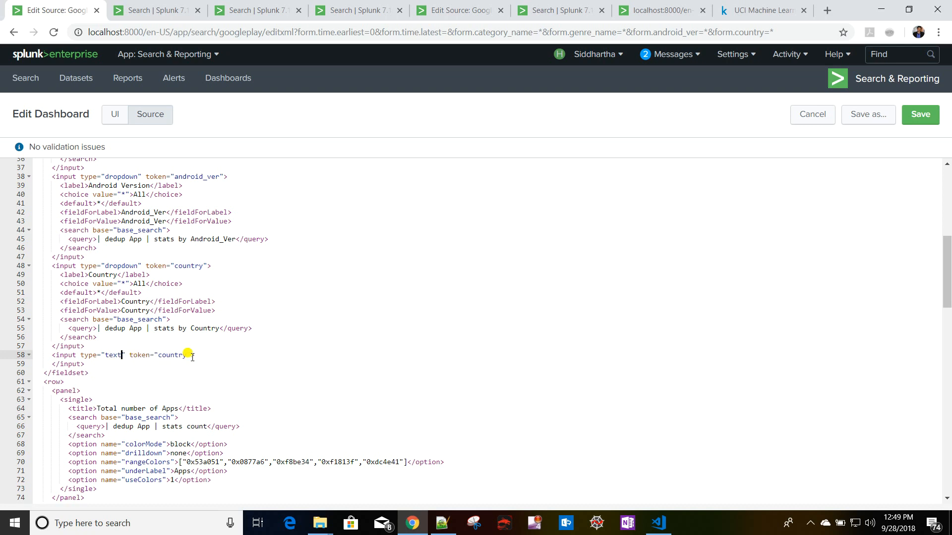
pyautogui.moveTo(159, 355); pyautogui.dragTo(182, 355)
pyautogui.write('content_rtng')
# Copy the country input's <default>*</default> line into the content_rtng input and save the dashboard.
pyautogui.moveTo(59, 293); pyautogui.dragTo(143, 292)
pyautogui.hotkey('ctrl', 'c')
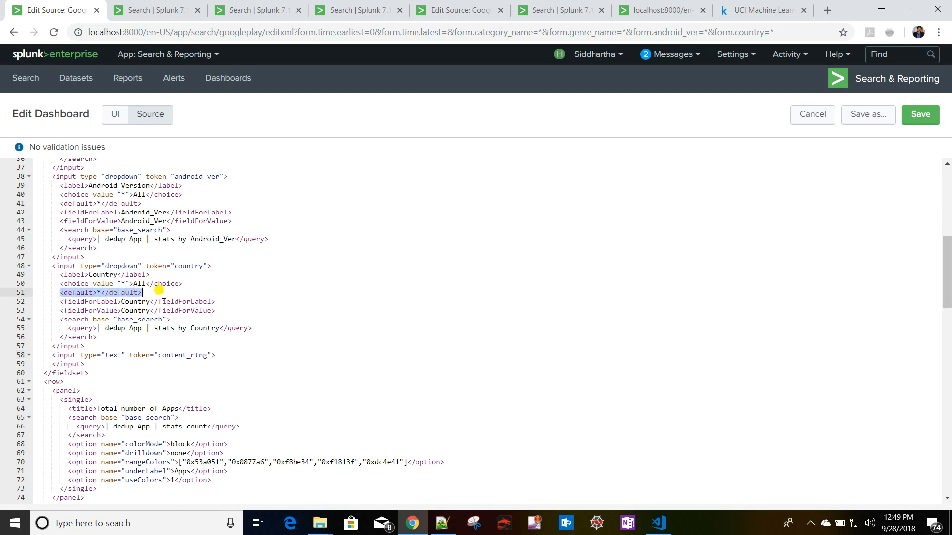
pyautogui.click(227, 355)
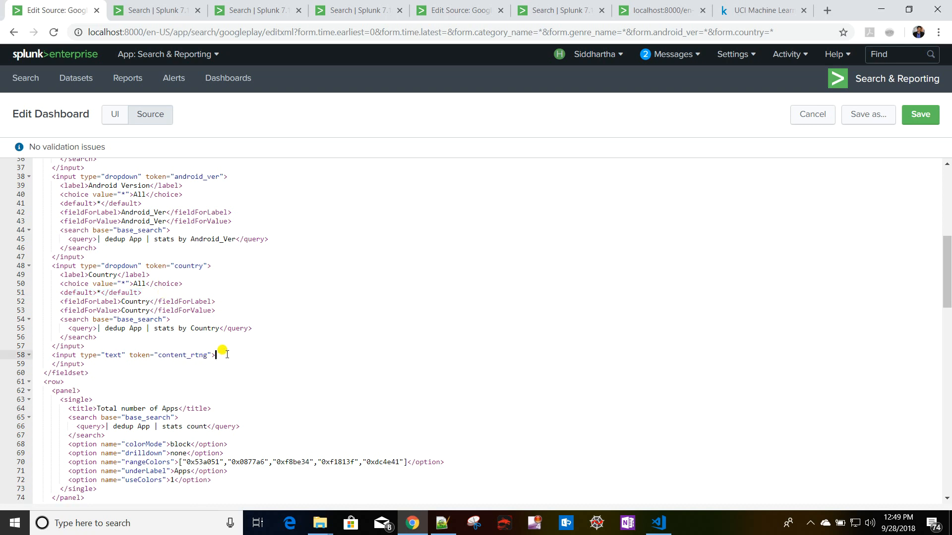
pyautogui.press('Return')
pyautogui.hotkey('ctrl', 'v')
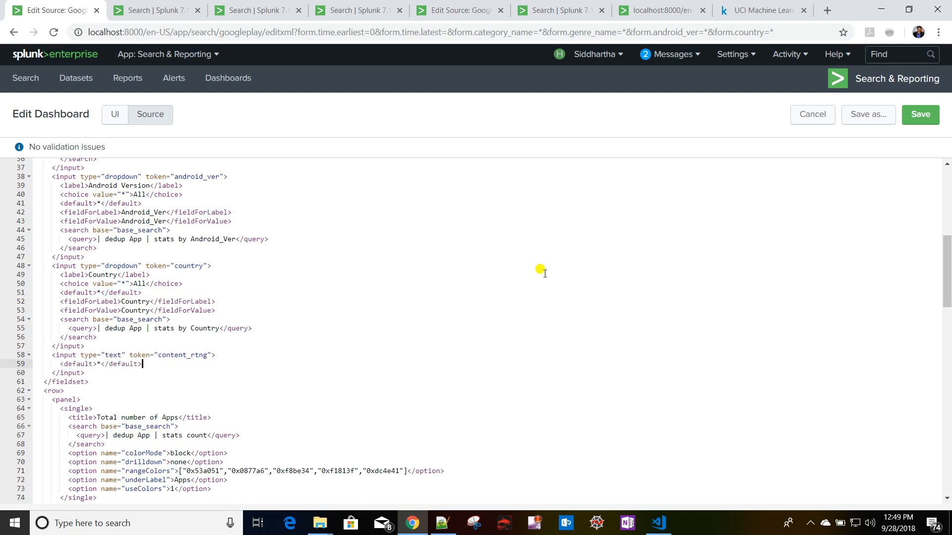
pyautogui.scroll(-5, 248, 342)
pyautogui.scroll(5, 248, 342)
pyautogui.click(920, 115)
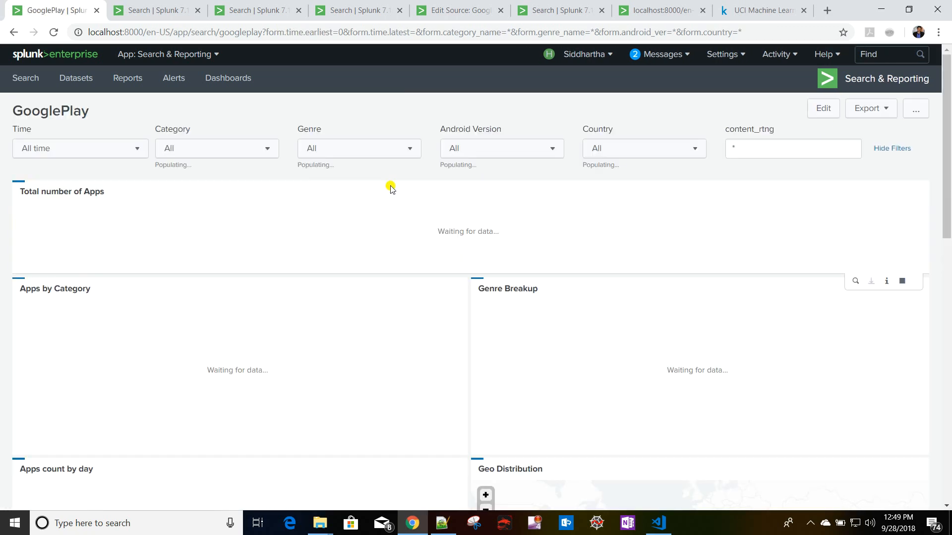
# Try to edit the Apps Details table's drilldown in the Drilldown Editor.
pyautogui.click(819, 111)
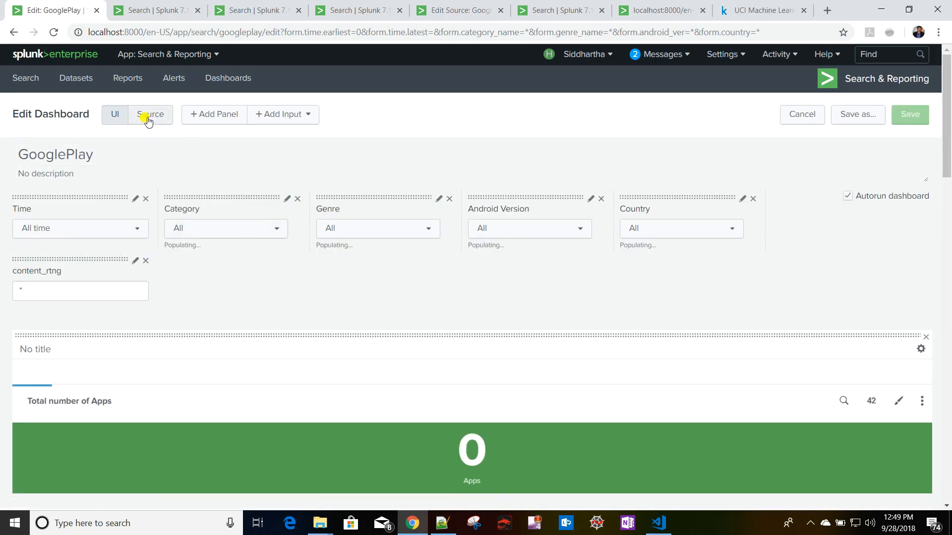
pyautogui.scroll(-15, 371, 324)
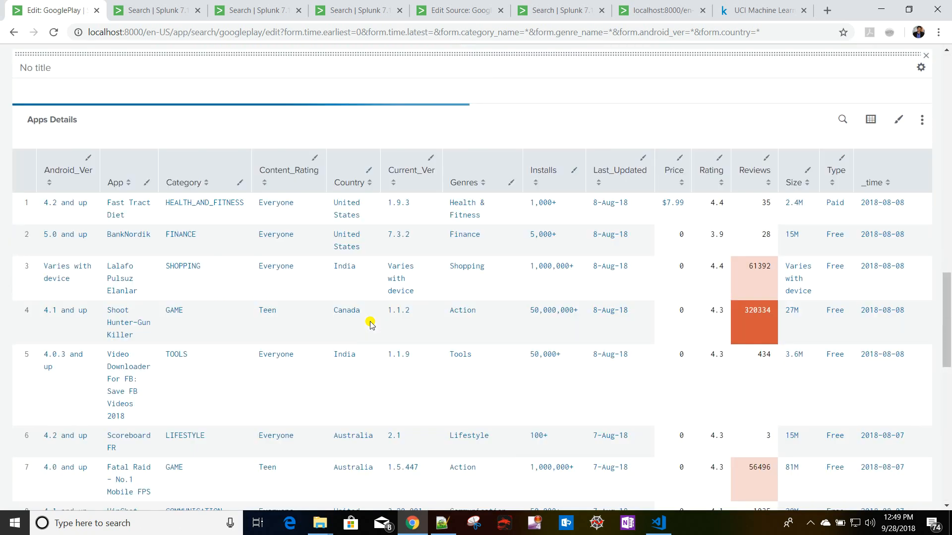
pyautogui.scroll(-5, 370, 322)
pyautogui.scroll(6, 340, 313)
pyautogui.scroll(3, 446, 226)
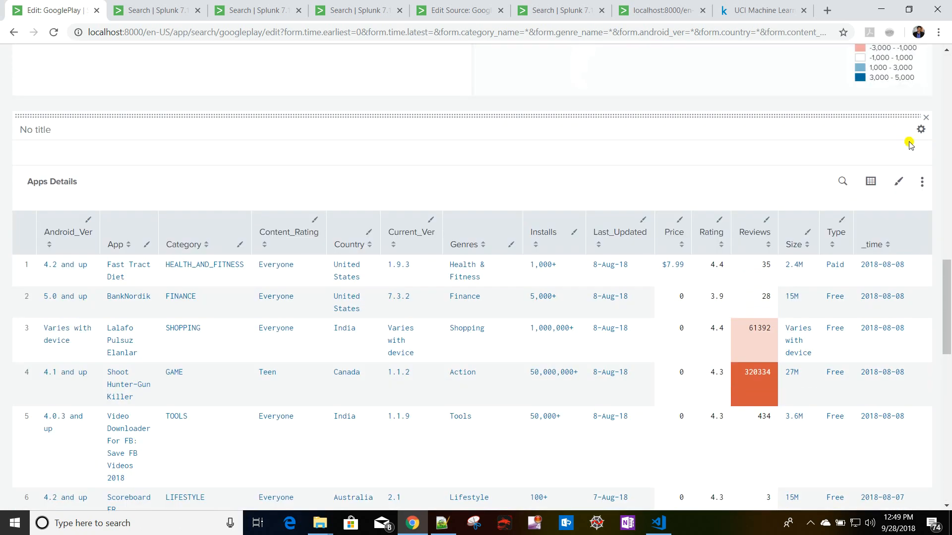
pyautogui.click(922, 181)
pyautogui.click(895, 207)
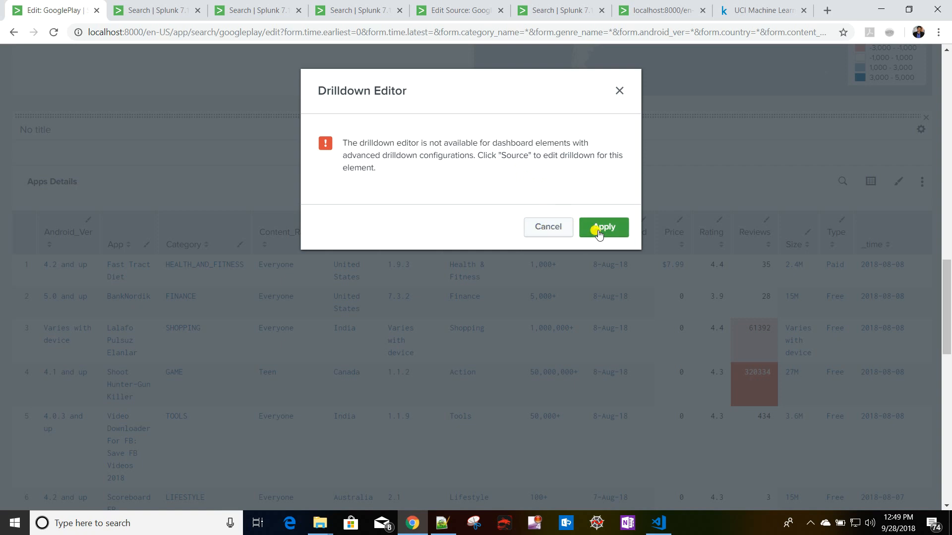
pyautogui.click(548, 229)
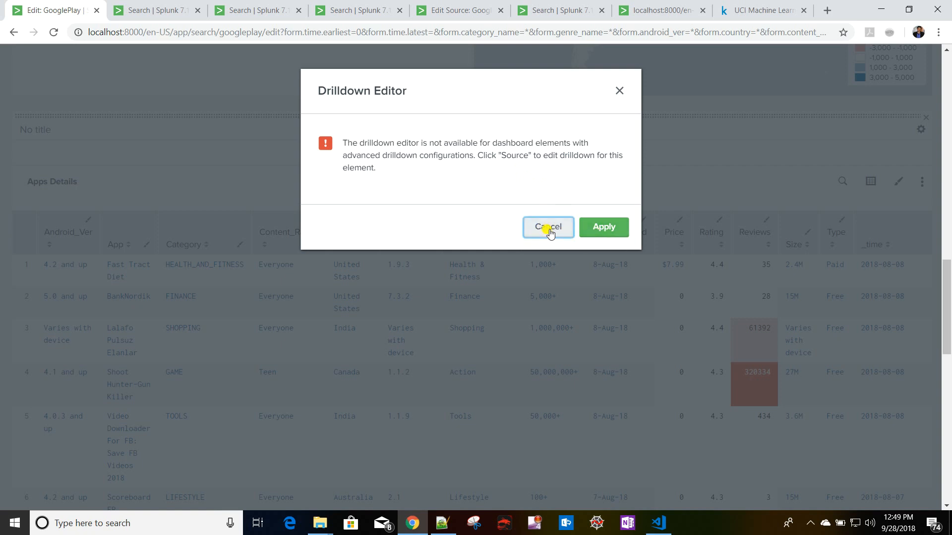
pyautogui.scroll(15, 600, 288)
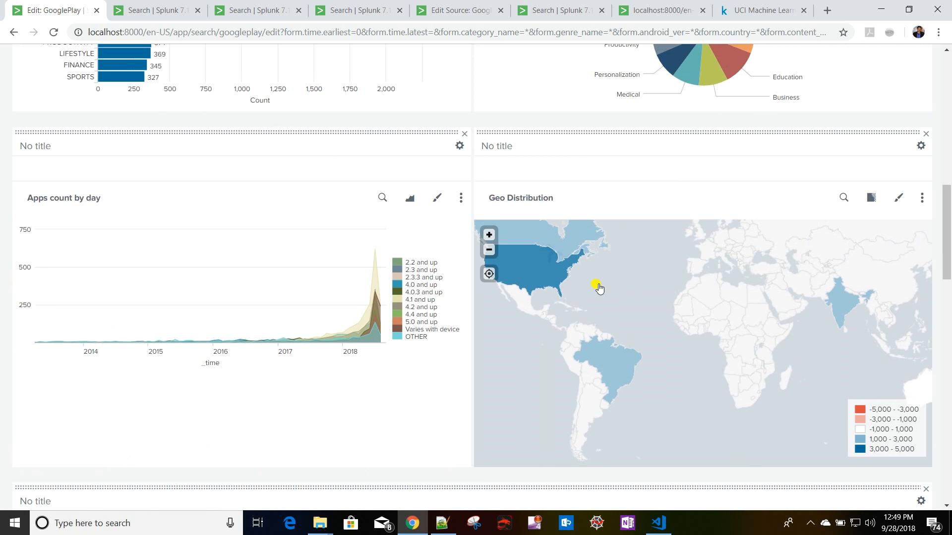
pyautogui.click(802, 114)
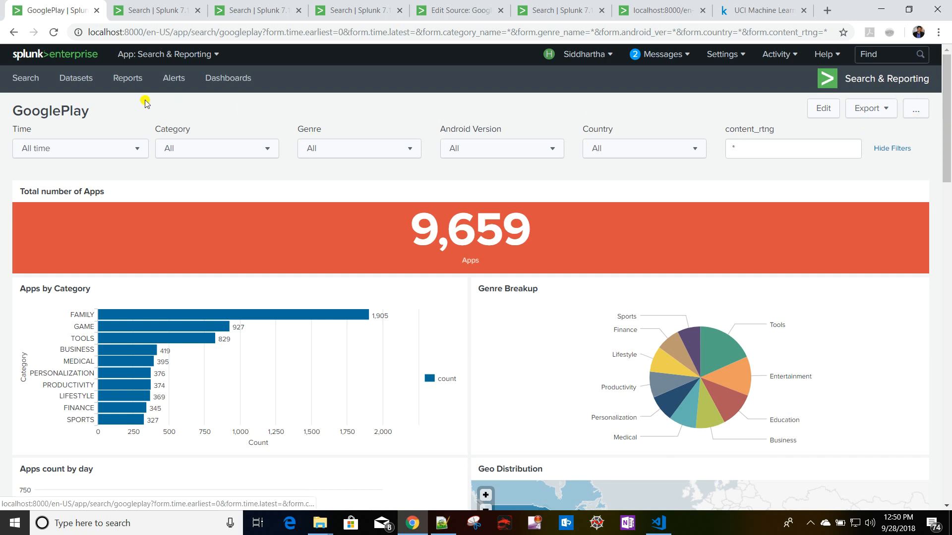
# Open the dashboard source for editing at the Apps Details table's drilldown block.
pyautogui.click(817, 112)
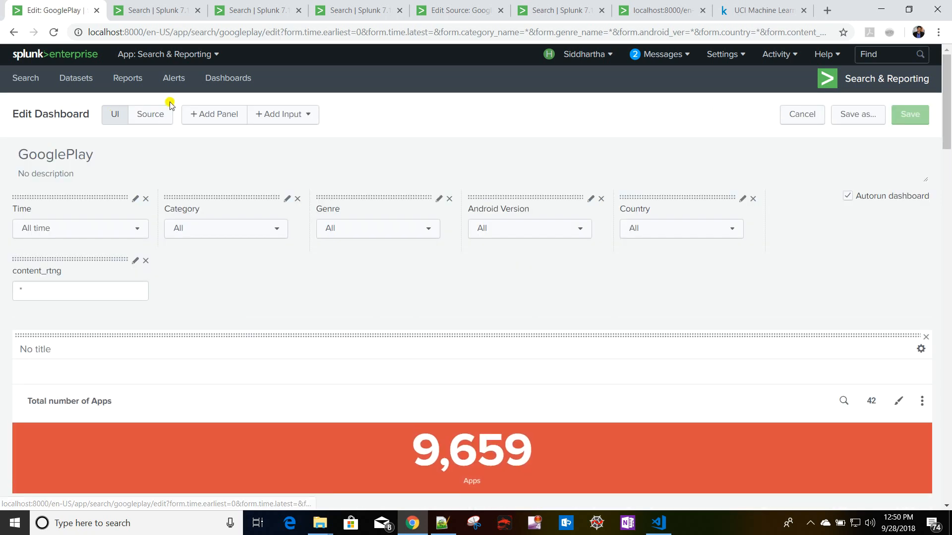
pyautogui.click(150, 115)
pyautogui.scroll(-5, 165, 341)
pyautogui.scroll(-20, 165, 341)
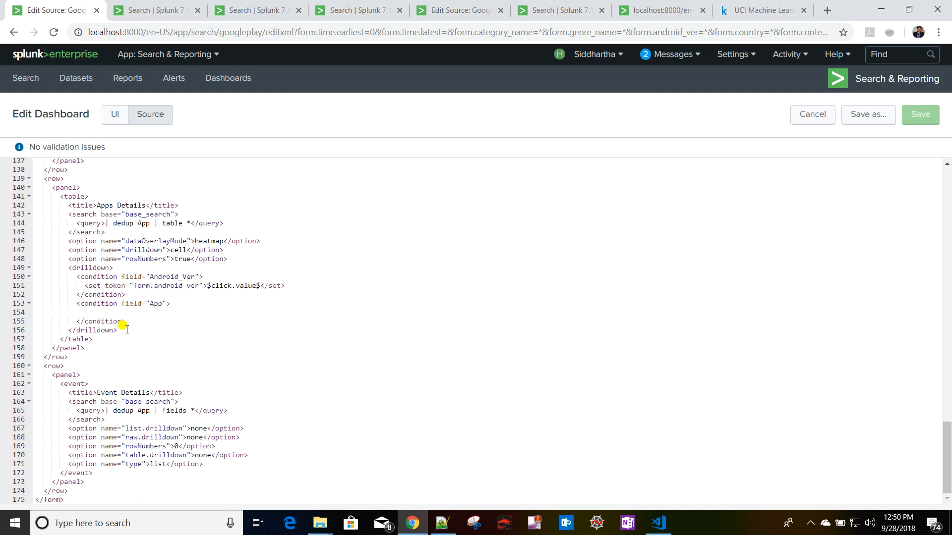
# Try removing the Android_Ver and App conditions from the Apps Details drilldown block.
pyautogui.click(122, 312)
pyautogui.moveTo(34, 273); pyautogui.dragTo(164, 315)
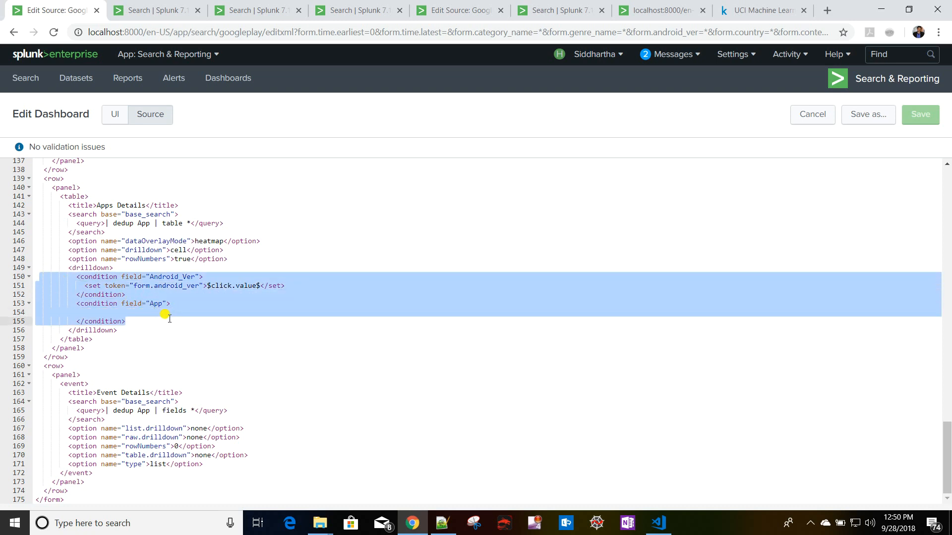
pyautogui.press('BackSpace')
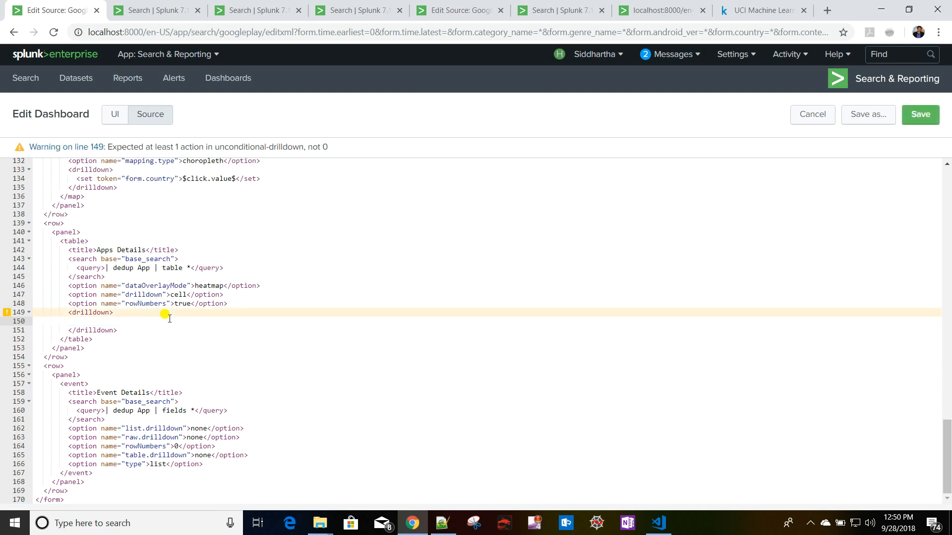
pyautogui.hotkey('ctrl', 'z')
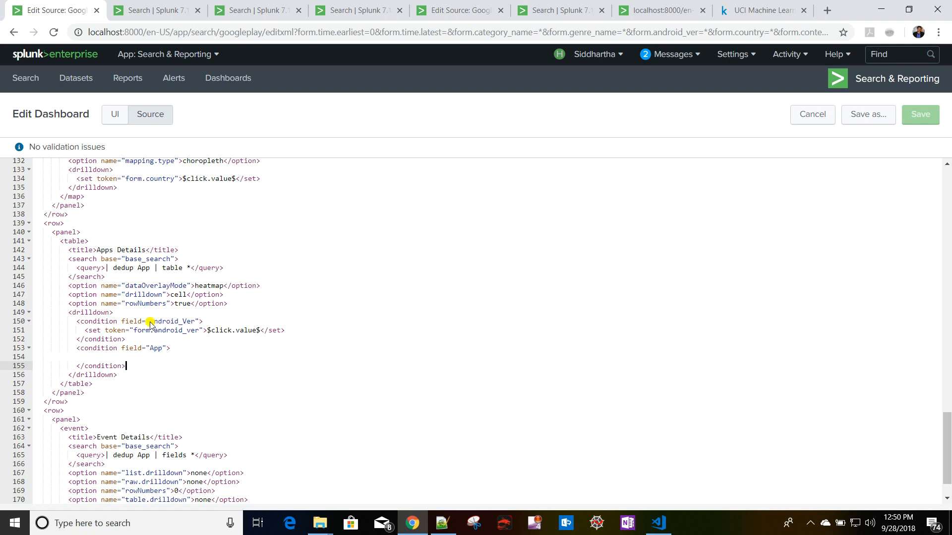
pyautogui.hotkey('ctrl', 'z')
# Copy the field name Content_Rating from the base search in the other source tab and use it in the first Apps Details drilldown condition.
pyautogui.click(183, 322)
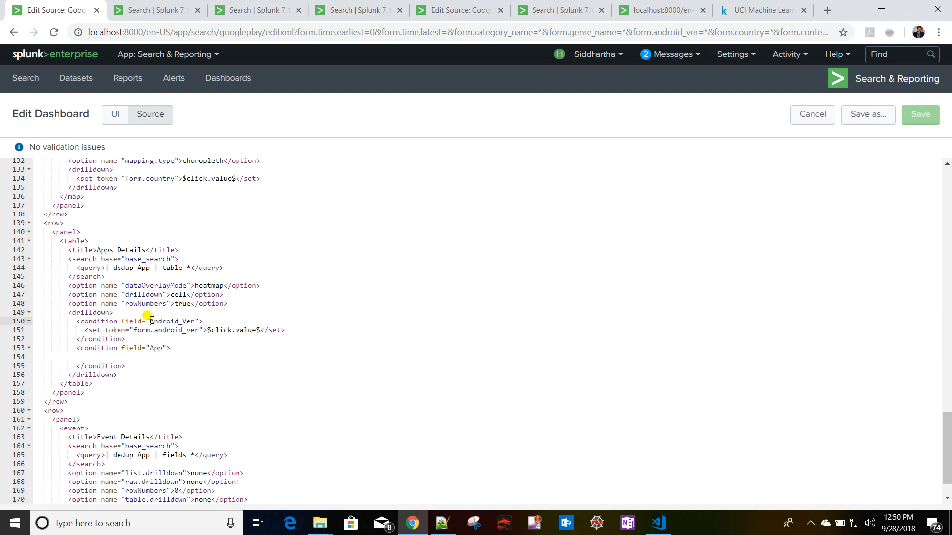
pyautogui.scroll(4, 425, 276)
pyautogui.scroll(-3, 425, 276)
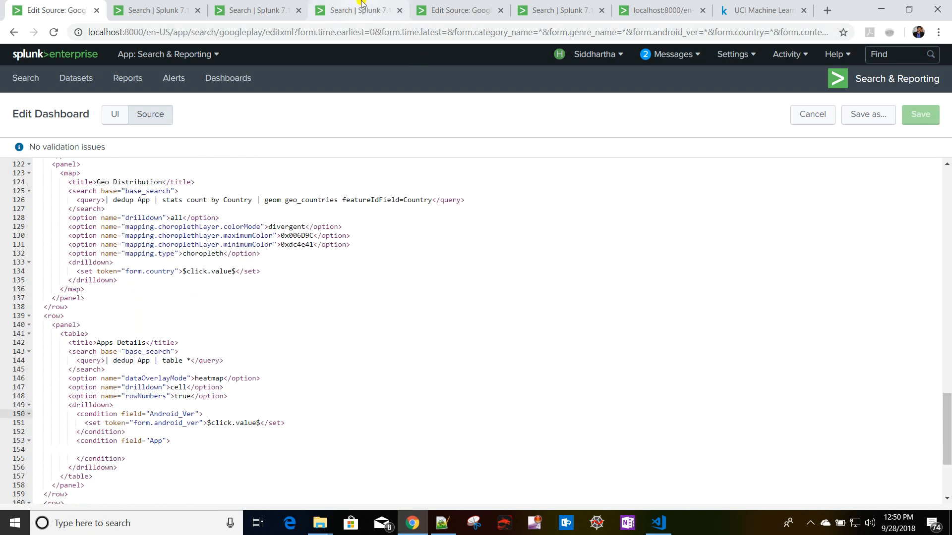
pyautogui.click(453, 10)
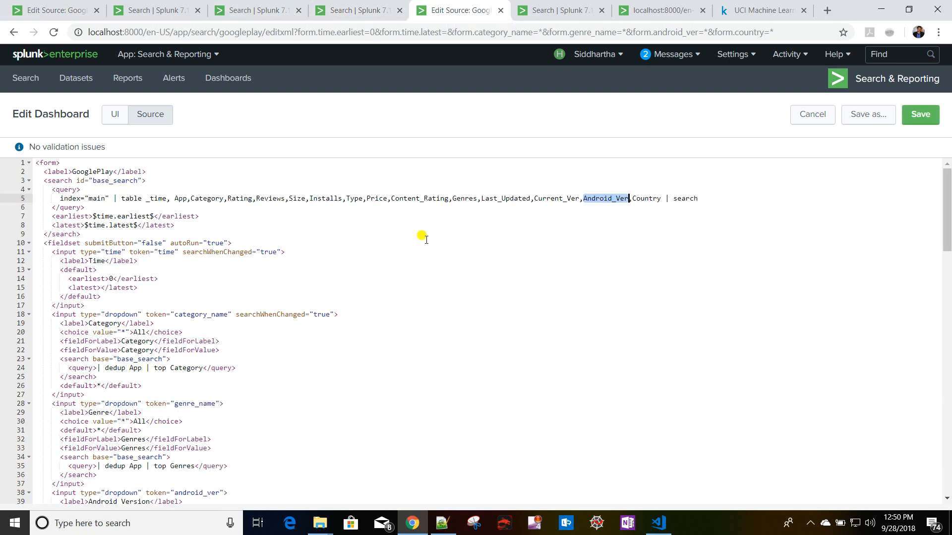
pyautogui.moveTo(391, 199); pyautogui.dragTo(449, 198)
pyautogui.hotkey('ctrl', 'c')
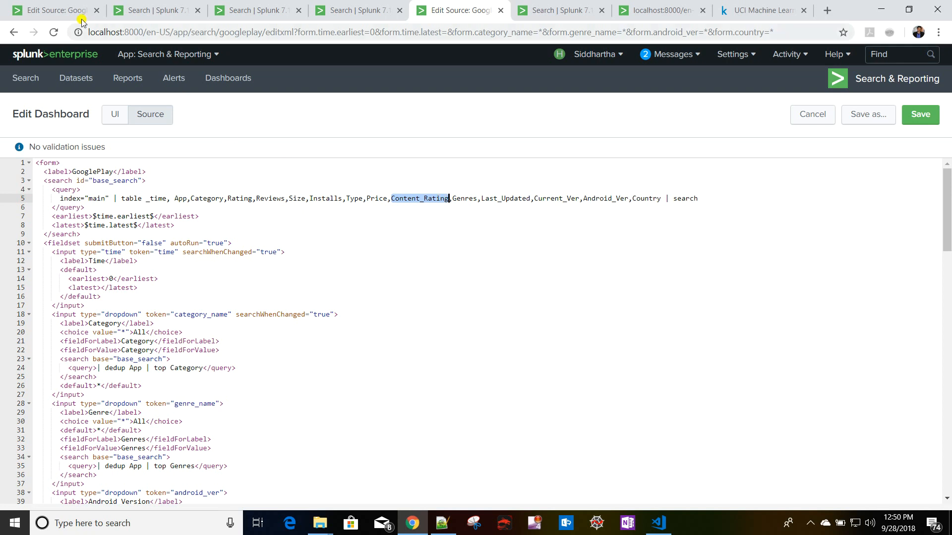
pyautogui.click(56, 11)
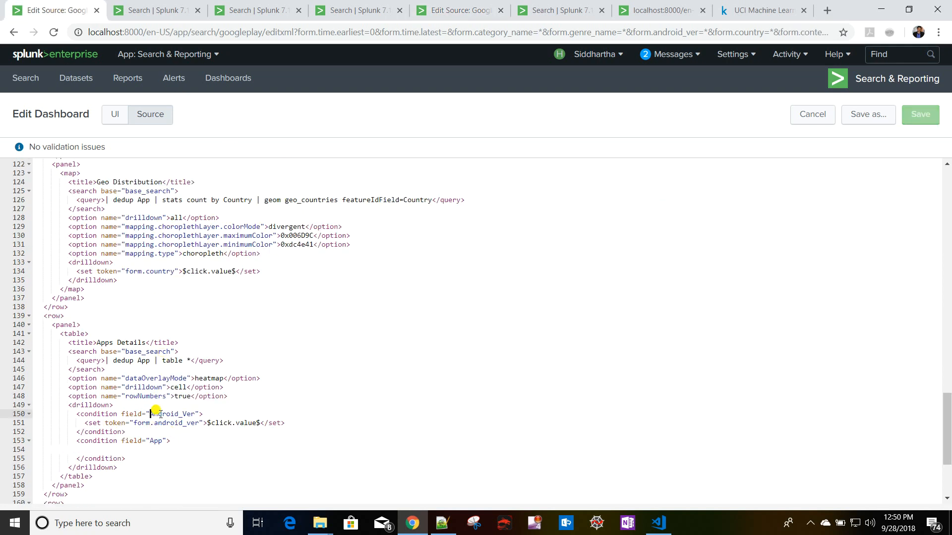
pyautogui.doubleClick(196, 413)
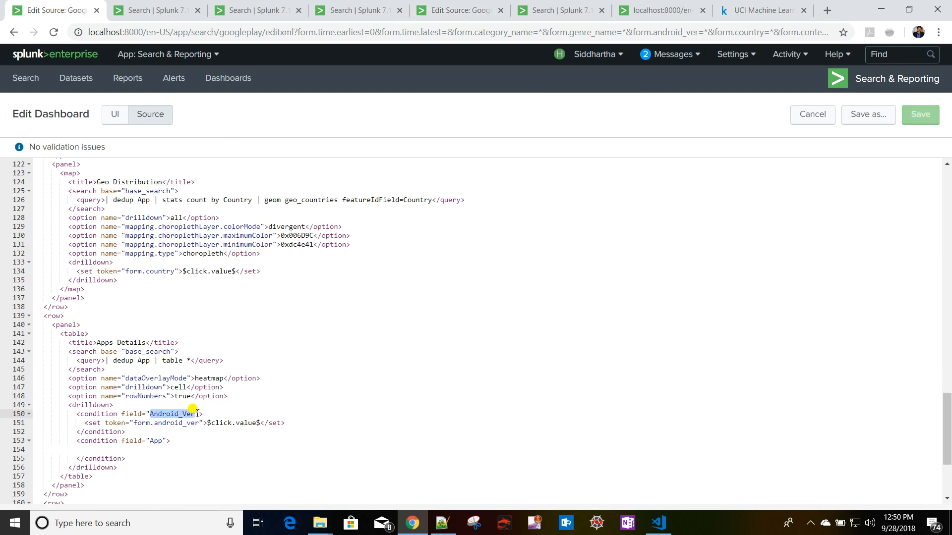
pyautogui.hotkey('ctrl', 'v')
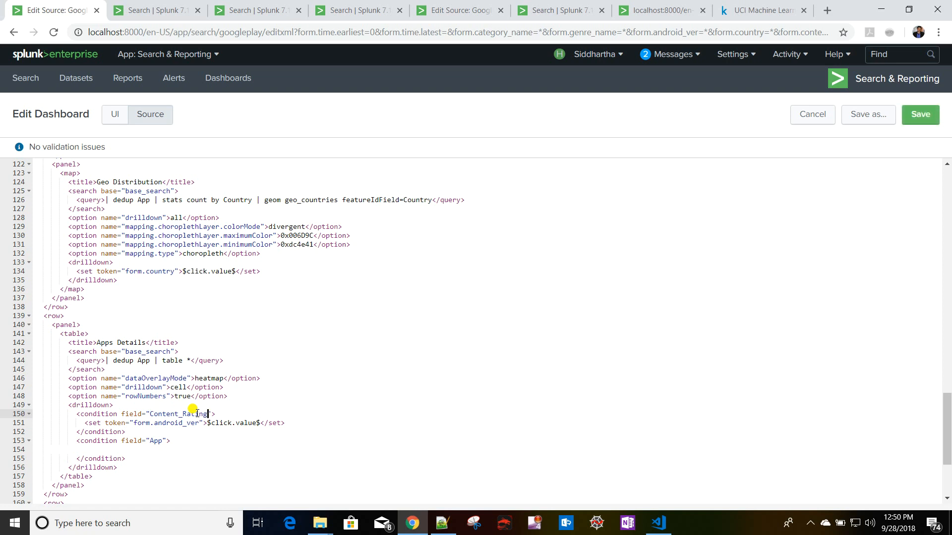
# Copy the token name content_rtng from the text input and set the Content_Rating drilldown condition's token to form.content_rtng.
pyautogui.scroll(20, 194, 411)
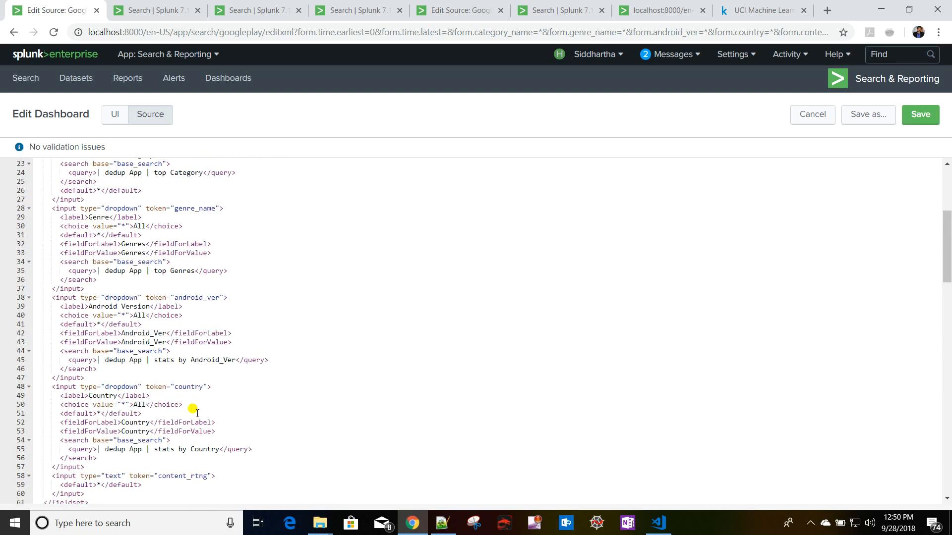
pyautogui.scroll(-4, 51, 420)
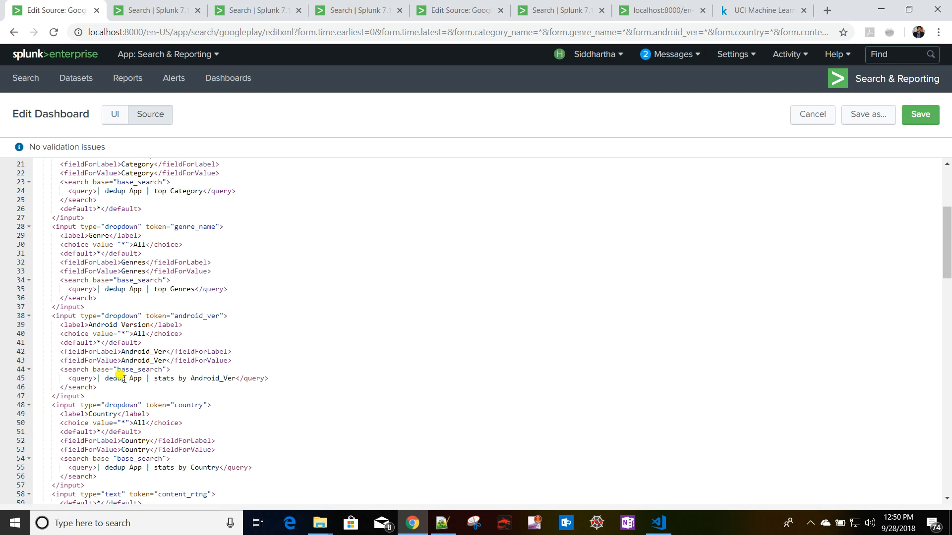
pyautogui.scroll(-4, 125, 352)
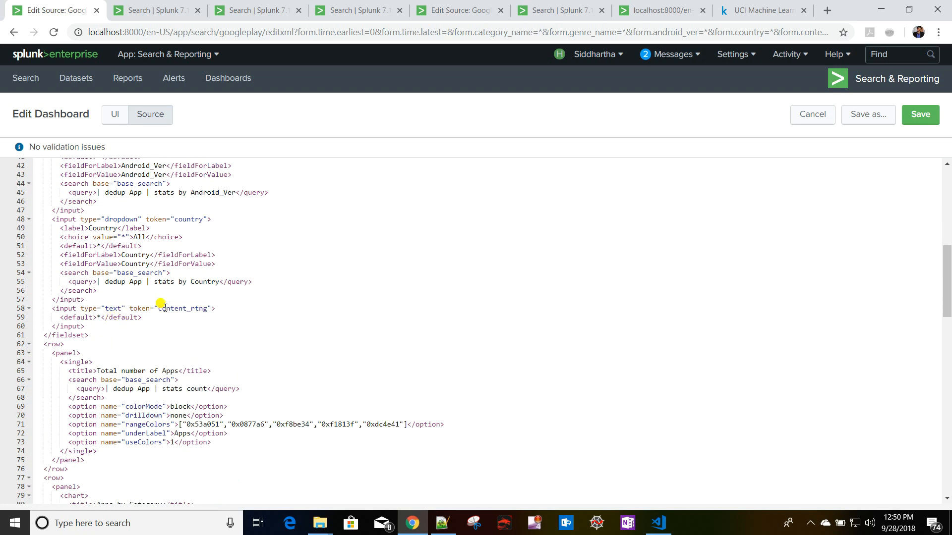
pyautogui.moveTo(161, 308); pyautogui.dragTo(200, 308)
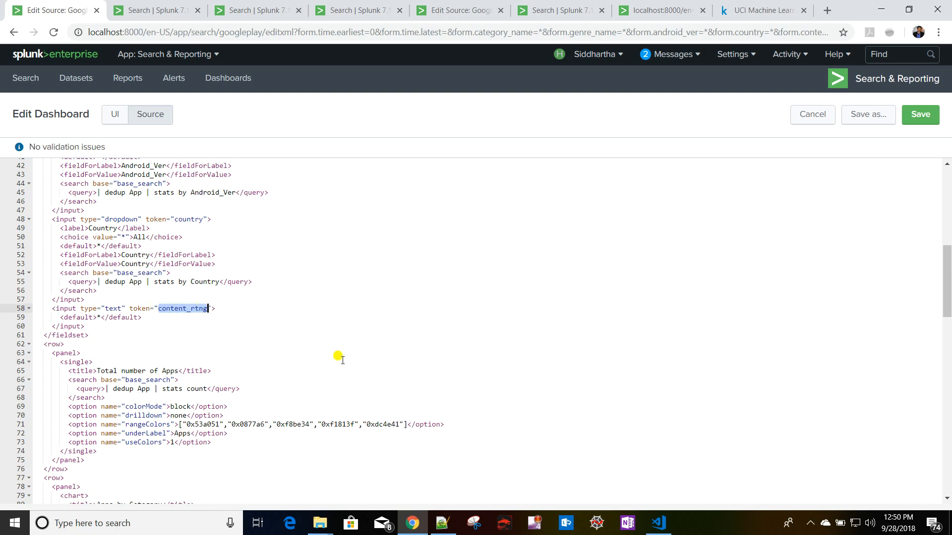
pyautogui.scroll(-17, 342, 360)
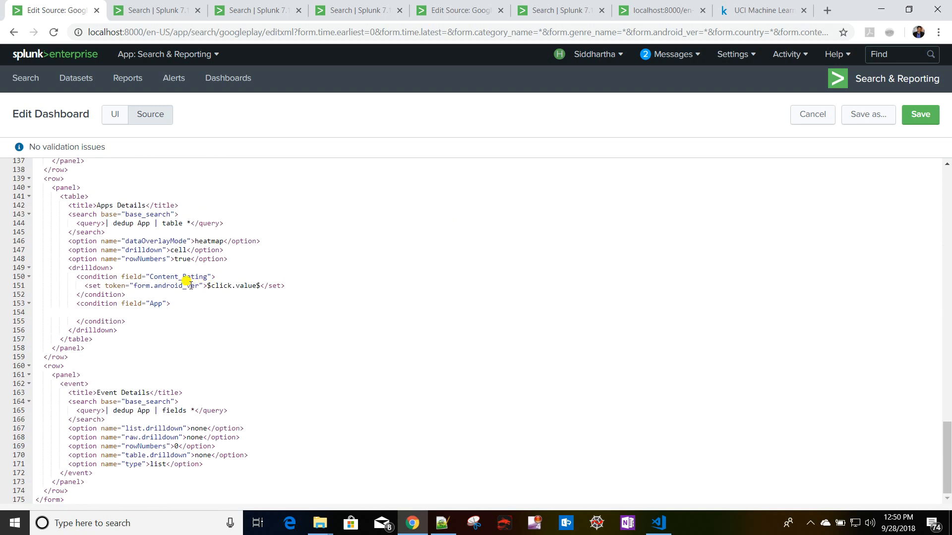
pyautogui.moveTo(153, 287); pyautogui.dragTo(162, 287)
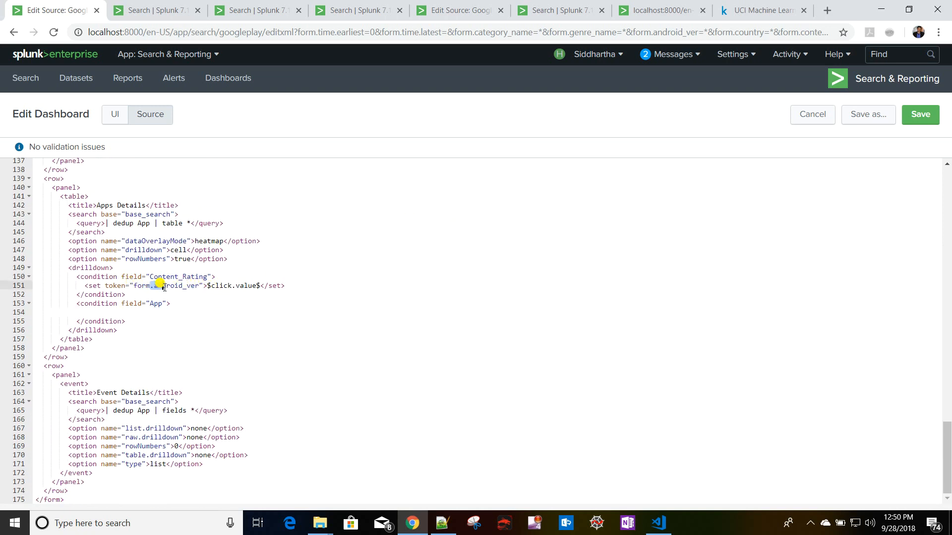
pyautogui.click(148, 288)
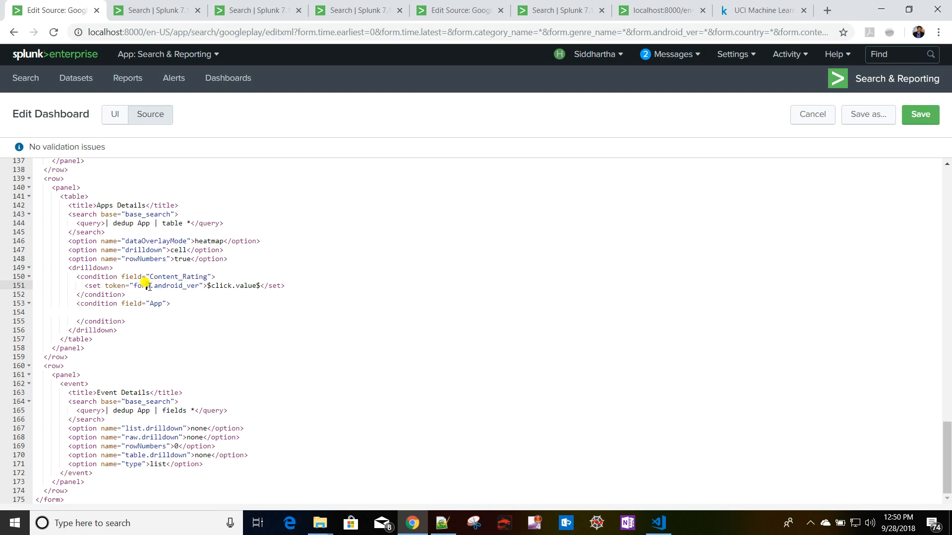
pyautogui.doubleClick(198, 286)
pyautogui.write('content_rtng')
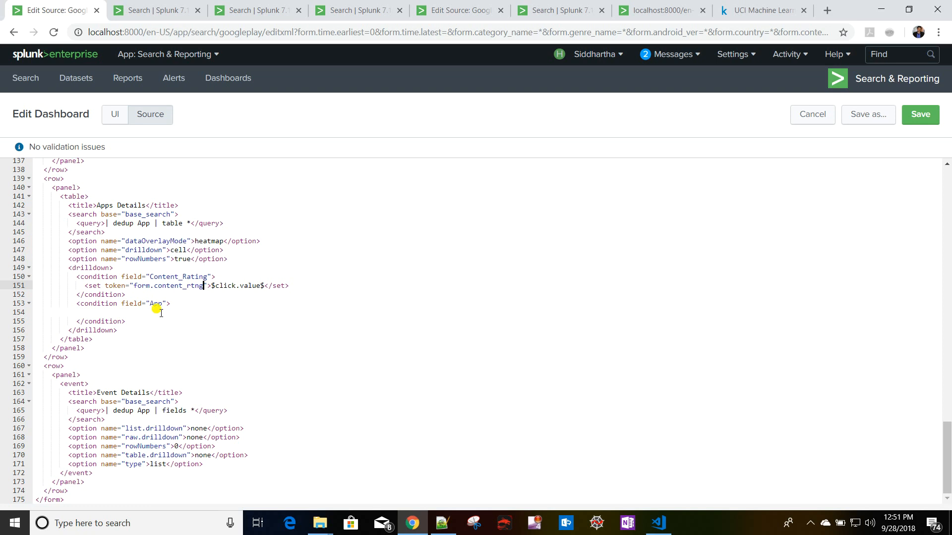
# Delete the empty App condition from the Apps Details drilldown block.
pyautogui.moveTo(130, 320); pyautogui.dragTo(6, 304)
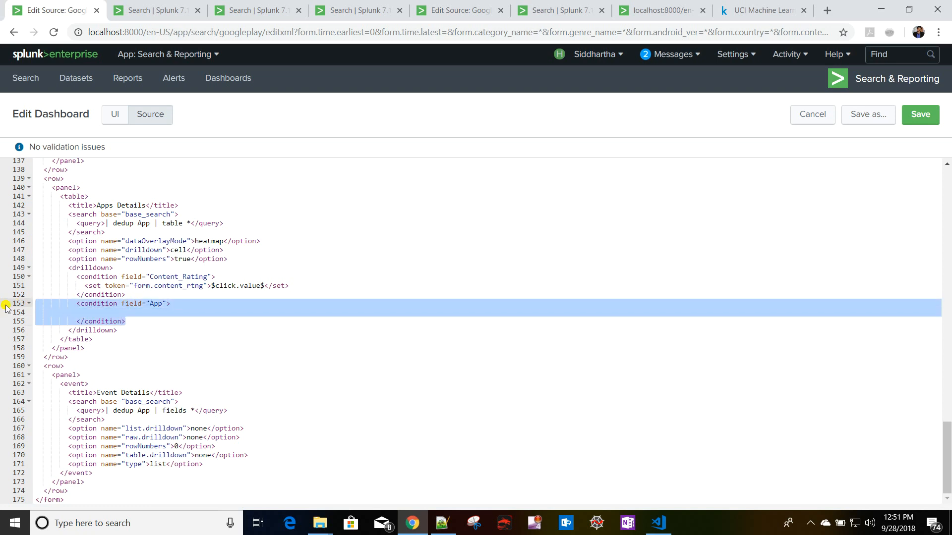
pyautogui.press('BackSpace')
pyautogui.press('BackSpace')
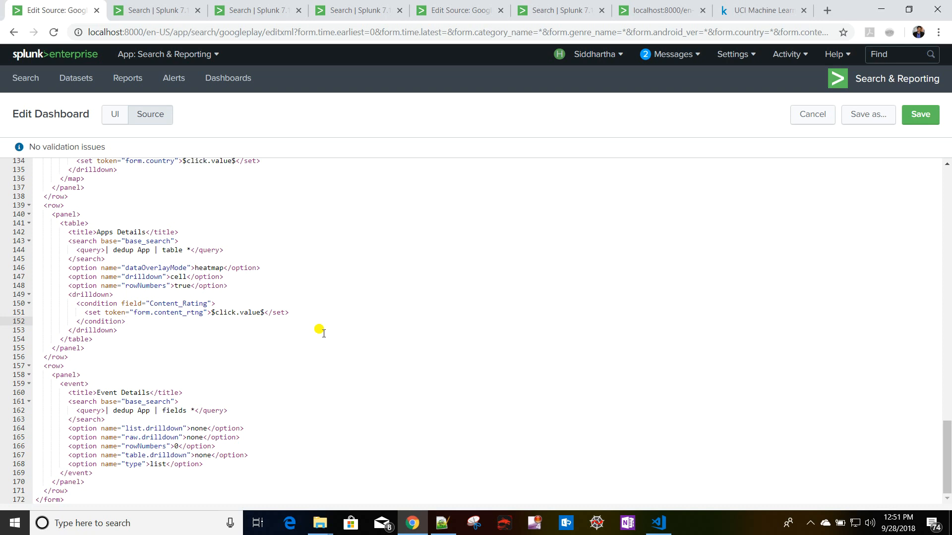
# Append the filter Content_Rating = "$form.content_rtng$" after the Country filter in the base search query and save the dashboard.
pyautogui.scroll(20, 228, 366)
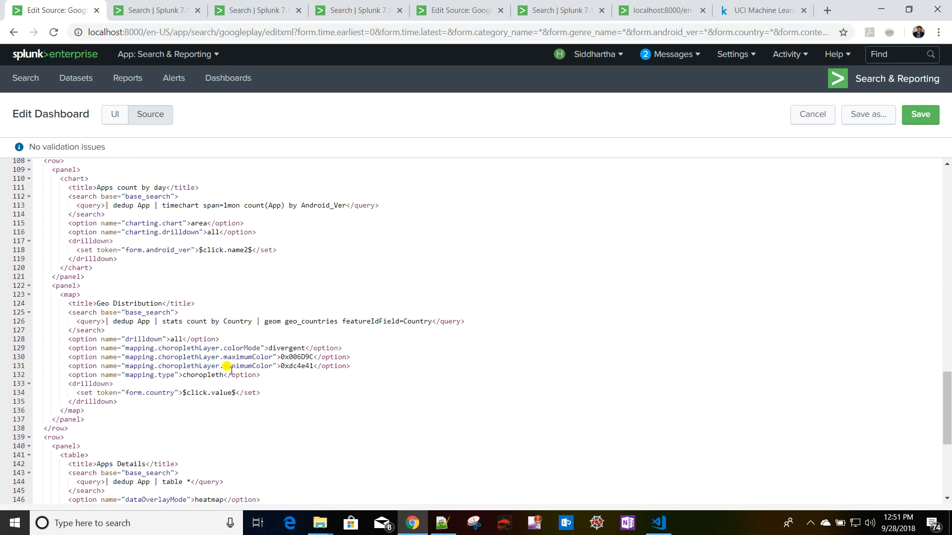
pyautogui.scroll(8, 228, 368)
pyautogui.click(407, 214)
pyautogui.click(402, 209)
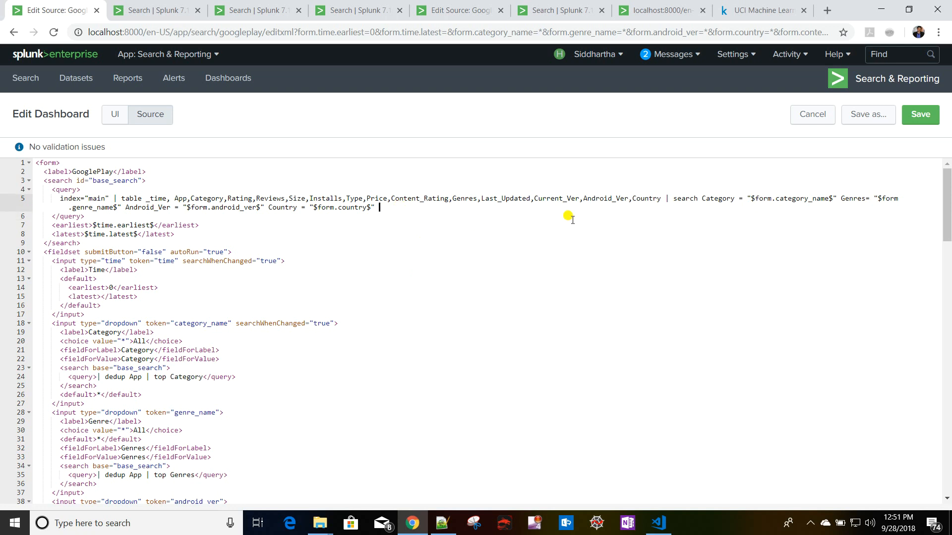
pyautogui.write('content_rtng')
pyautogui.moveTo(391, 198); pyautogui.dragTo(447, 198)
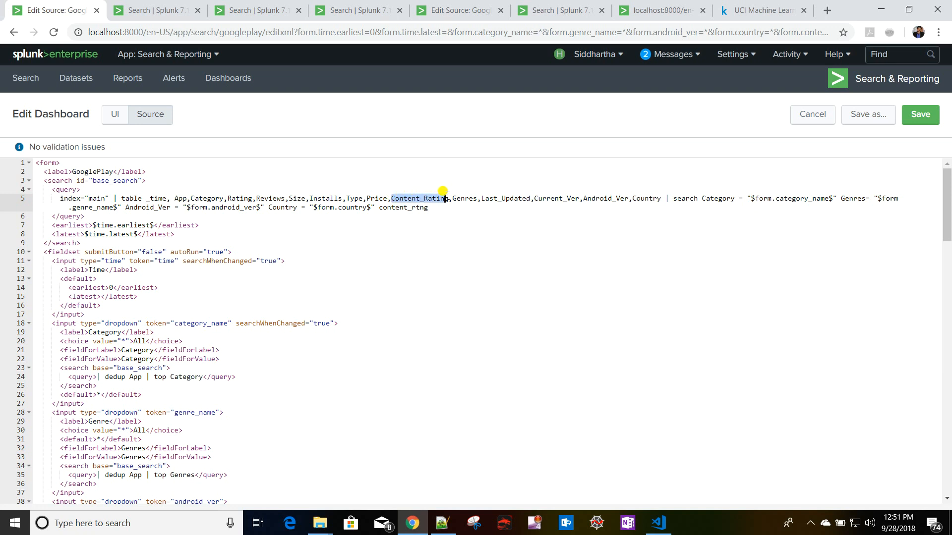
pyautogui.hotkey('ctrl', 'c')
pyautogui.click(380, 207)
pyautogui.hotkey('ctrl', 'v')
pyautogui.write('= ')
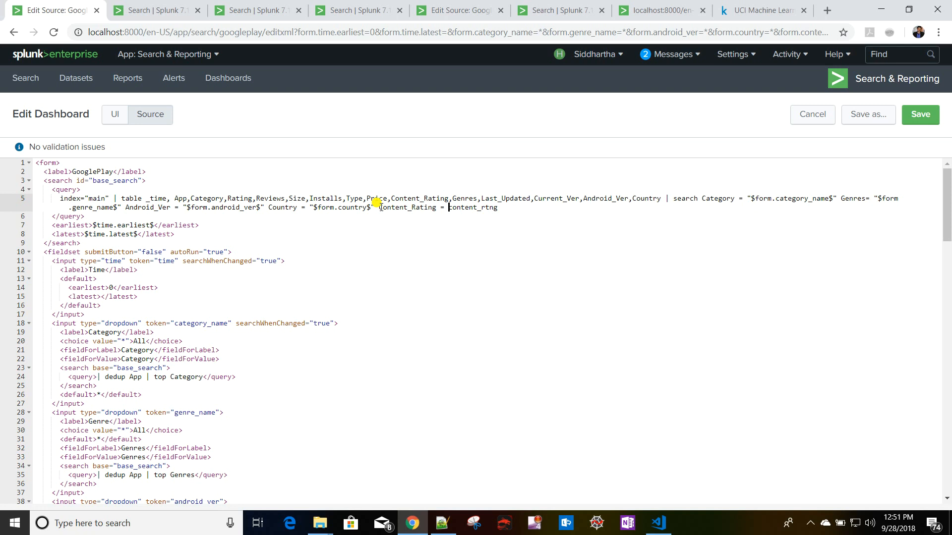
pyautogui.write('"$form.')
pyautogui.click(917, 118)
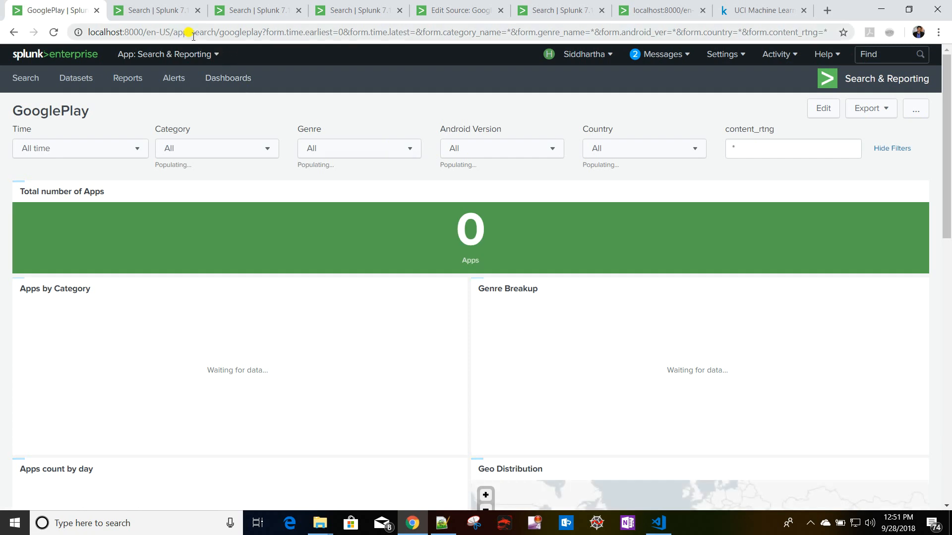
# Reload the GooglePlay dashboard without the form parameters in its URL.
pyautogui.click(255, 33)
pyautogui.click(263, 34)
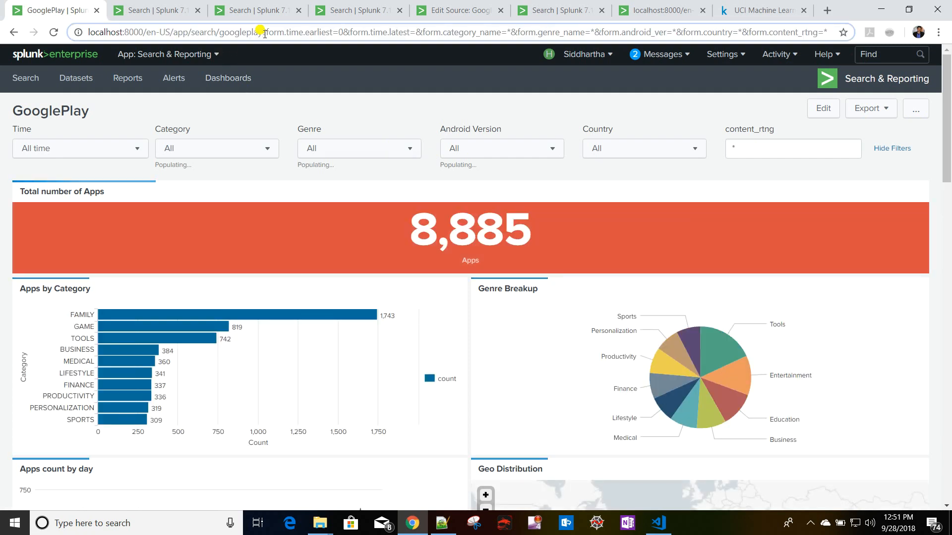
pyautogui.hotkey('shift', 'End')
pyautogui.press('Delete')
pyautogui.press('Return')
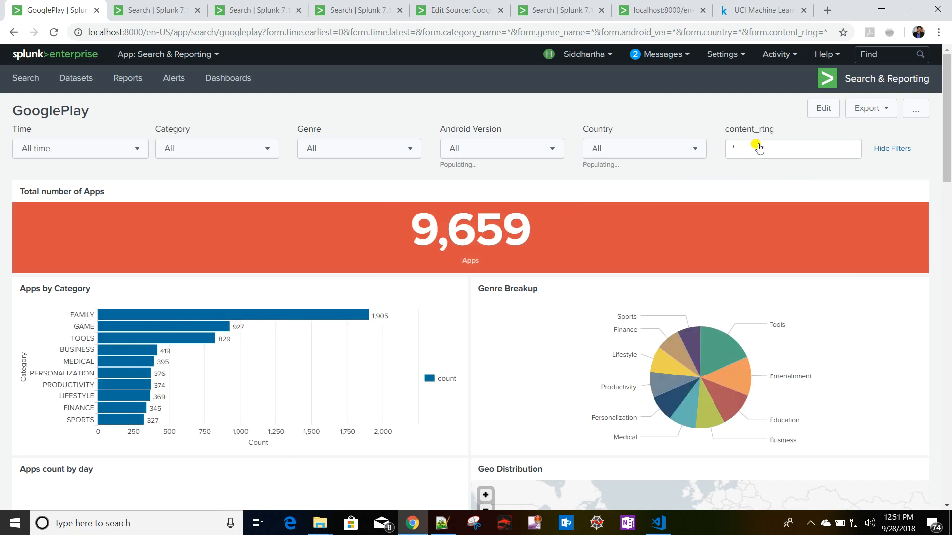
# Test the drilldown with the first row's Content_Rating cell in the Apps Details table and check the content_rtng input.
pyautogui.scroll(-1, 378, 238)
pyautogui.scroll(-20, 378, 236)
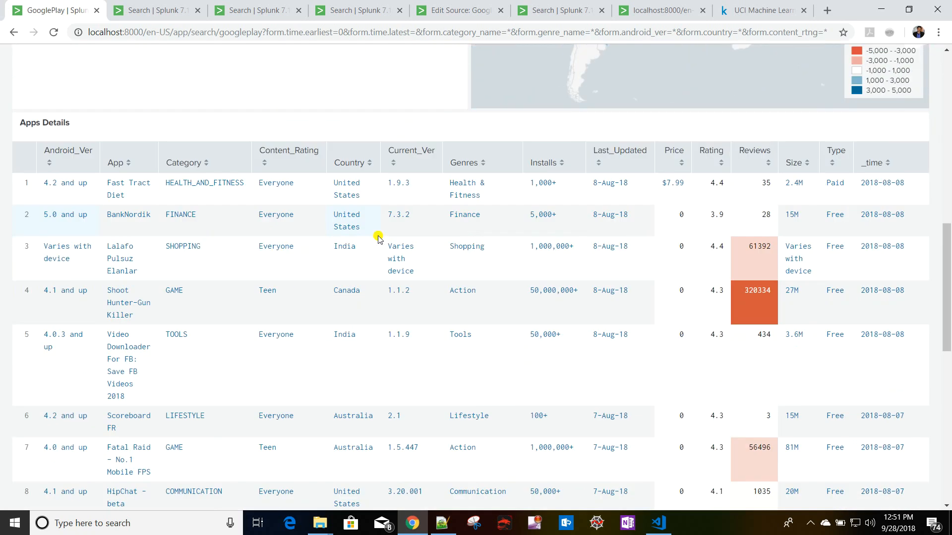
pyautogui.scroll(6, 377, 237)
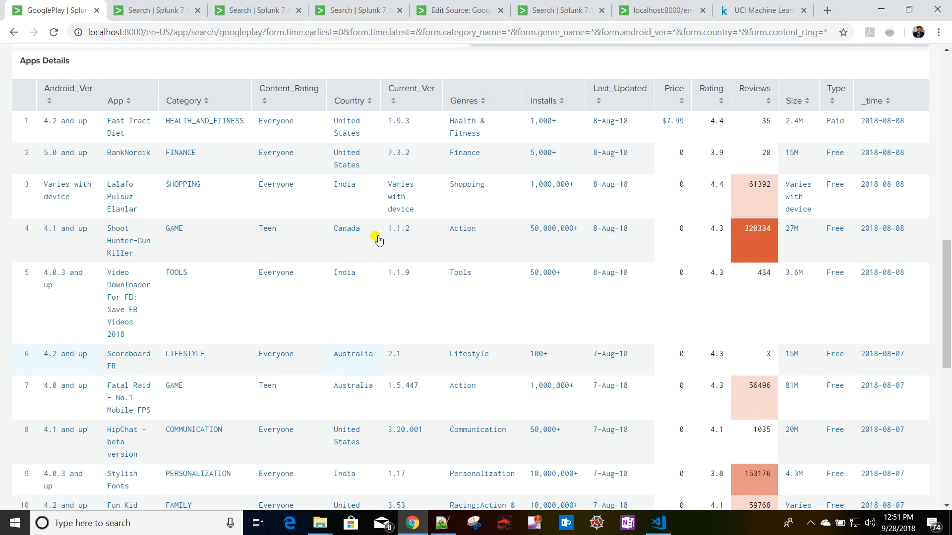
pyautogui.click(287, 127)
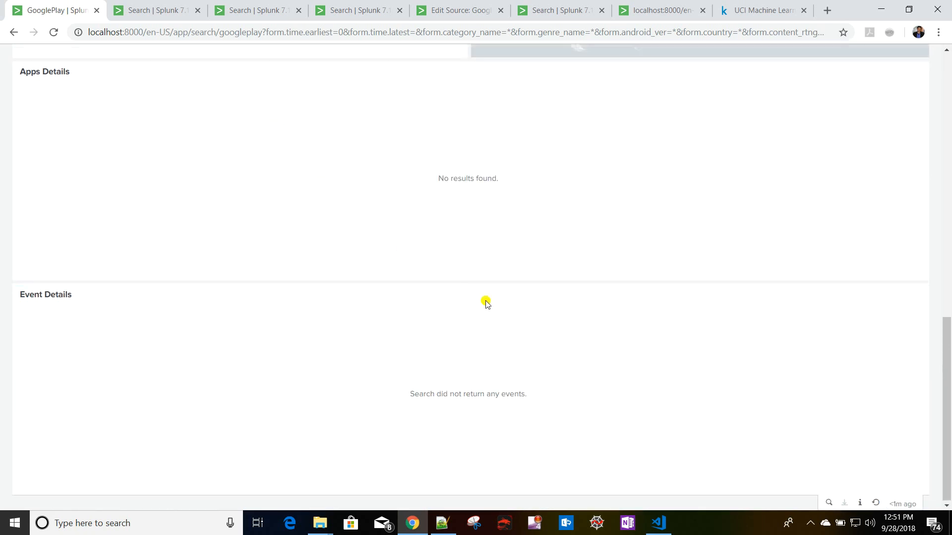
pyautogui.scroll(13, 486, 304)
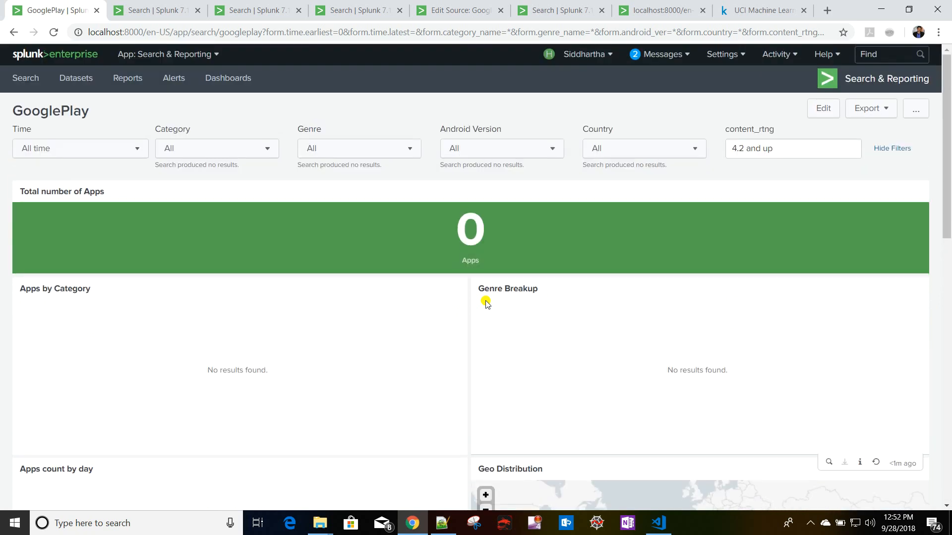
# Change the Apps Details drilldown's token value to $click.value2$ in the dashboard source and save the dashboard.
pyautogui.click(822, 110)
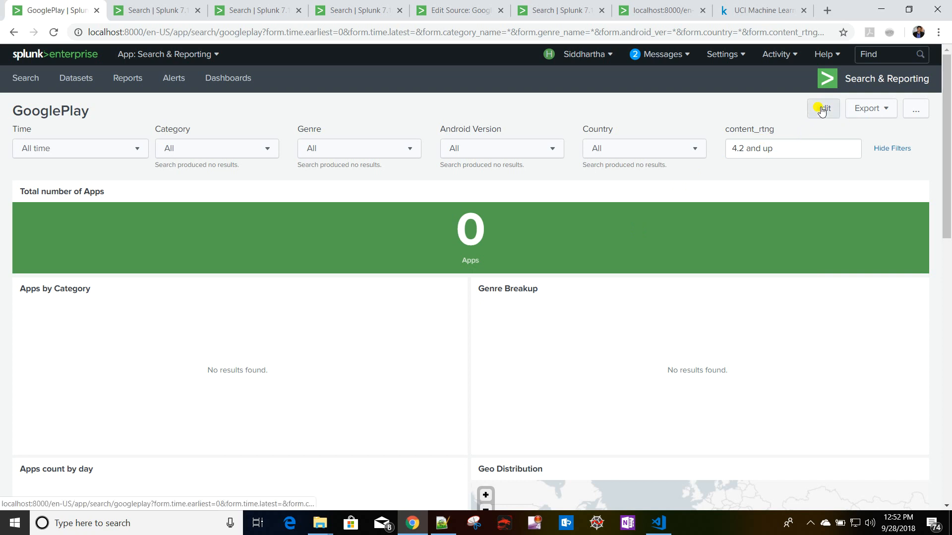
pyautogui.click(155, 122)
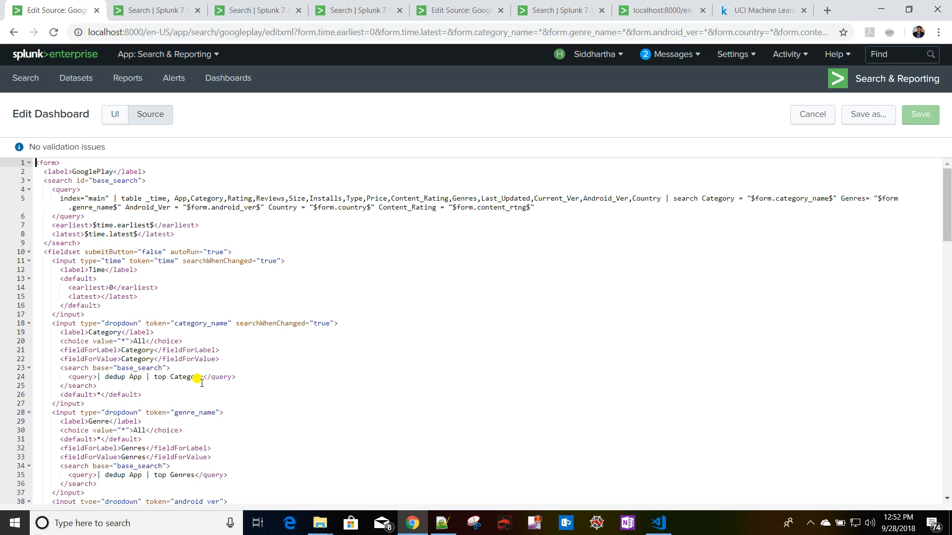
pyautogui.scroll(-7, 200, 382)
pyautogui.scroll(-11, 200, 382)
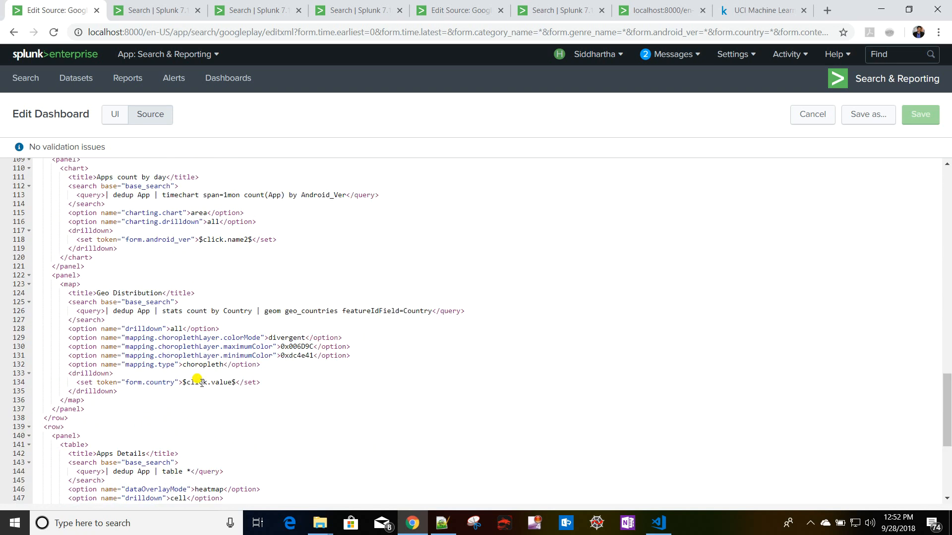
pyautogui.scroll(-4, 201, 382)
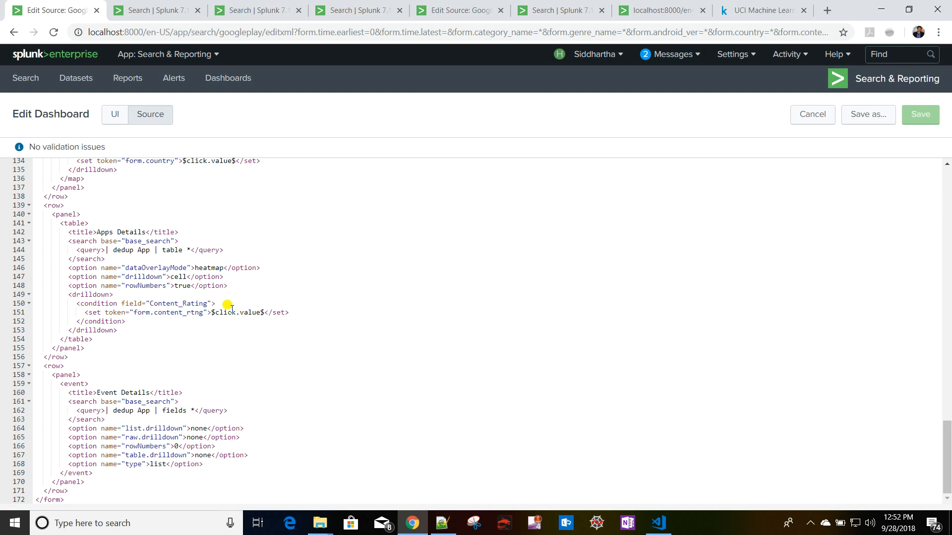
pyautogui.click(261, 313)
pyautogui.write('2')
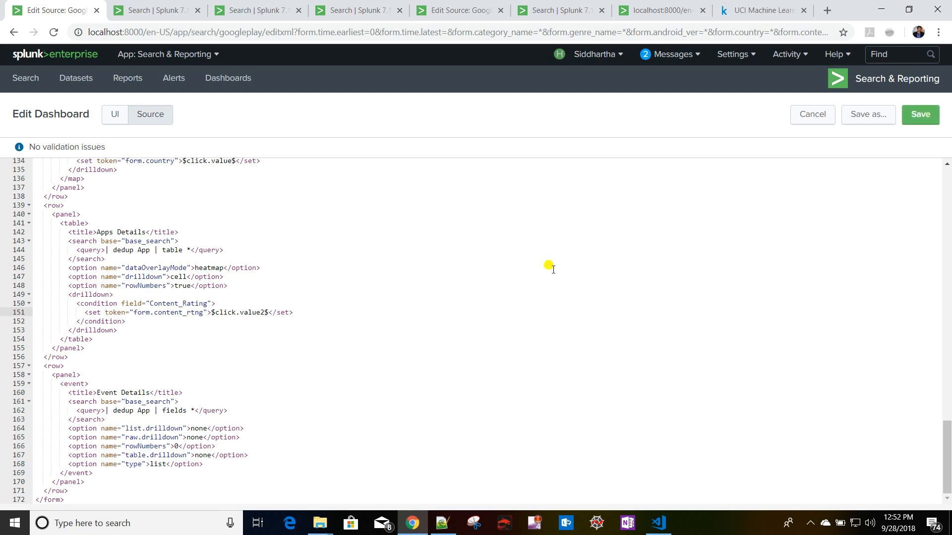
pyautogui.click(921, 115)
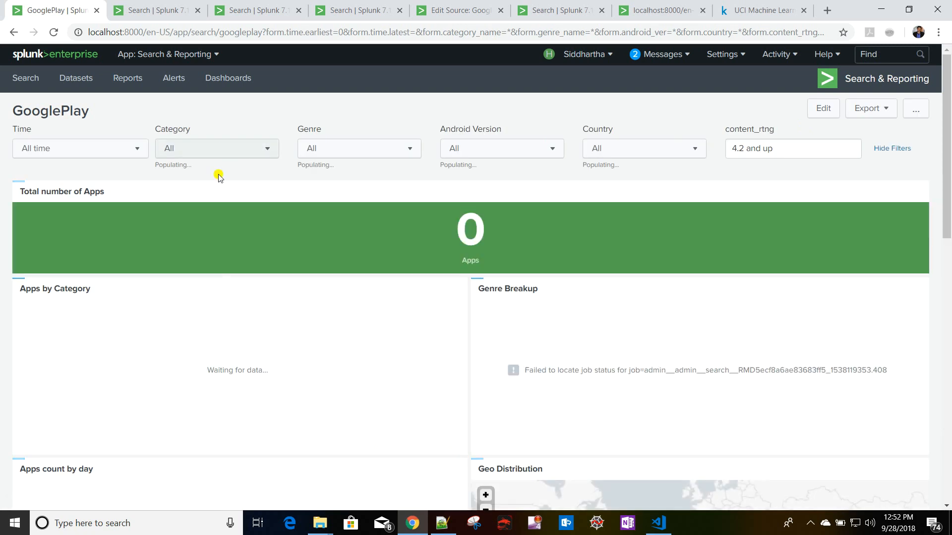
# Strip the form parameters from the saved dashboard's URL and reload it with the default filters.
pyautogui.click(242, 32)
pyautogui.click(267, 33)
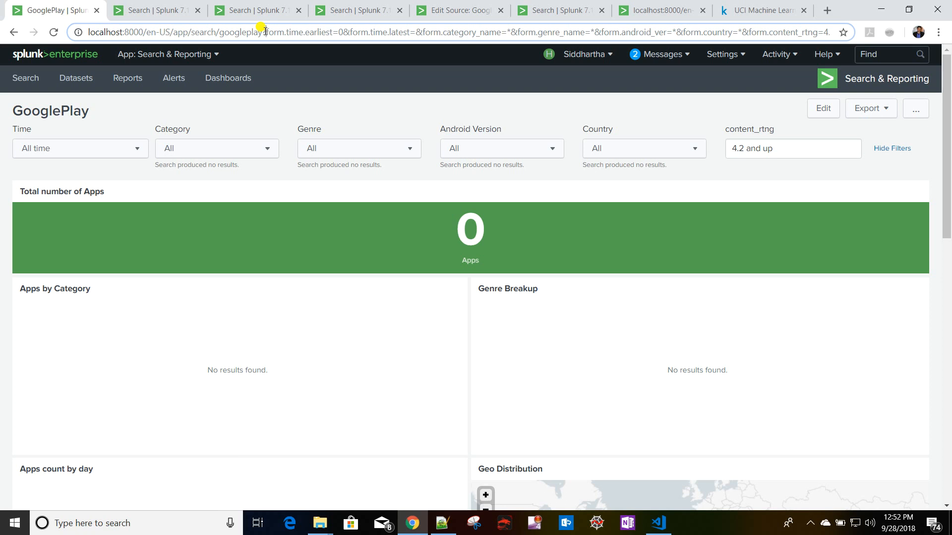
pyautogui.hotkey('shift', 'End')
pyautogui.press('Delete')
pyautogui.press('Return')
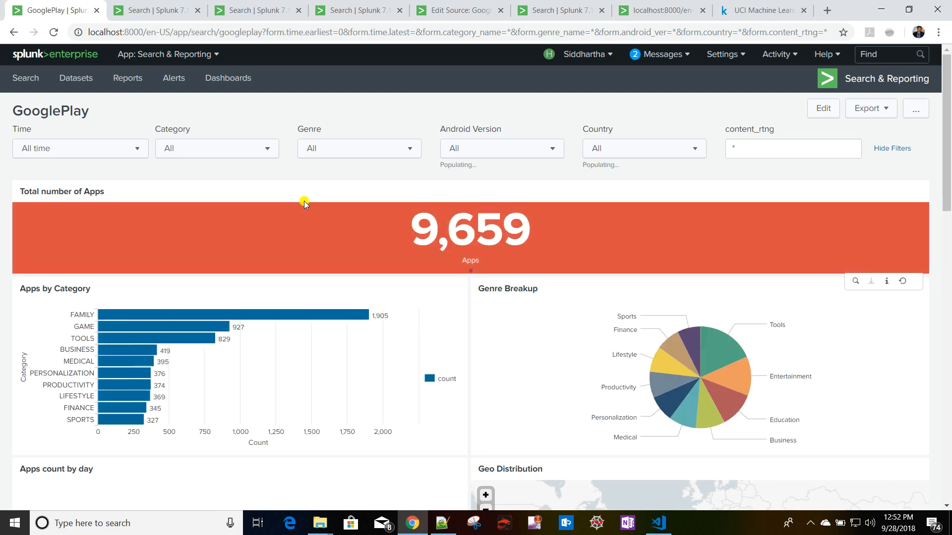
# Drill down on an Everyone cell in the Content_Rating column and examine the content_rtng input, Apps Details table and Event Details.
pyautogui.scroll(-15, 304, 201)
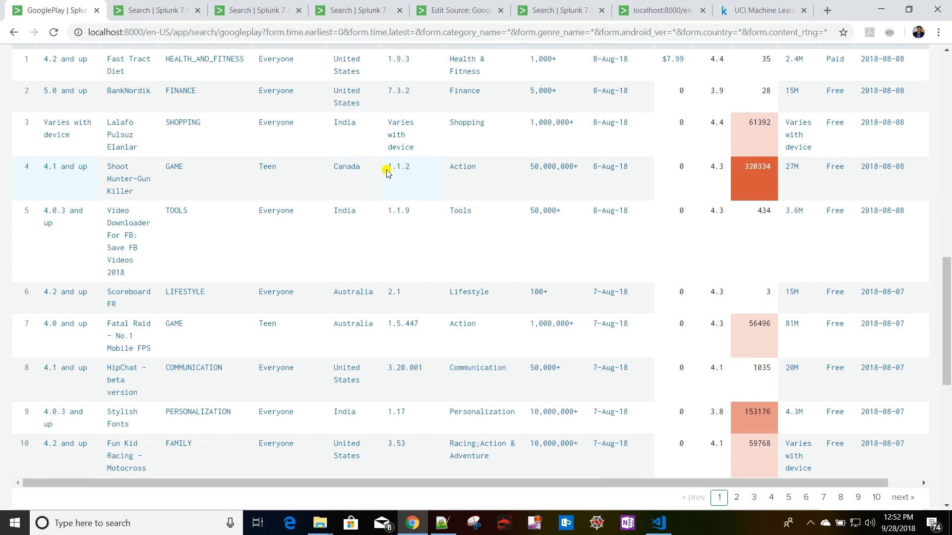
pyautogui.scroll(4, 386, 171)
pyautogui.click(272, 252)
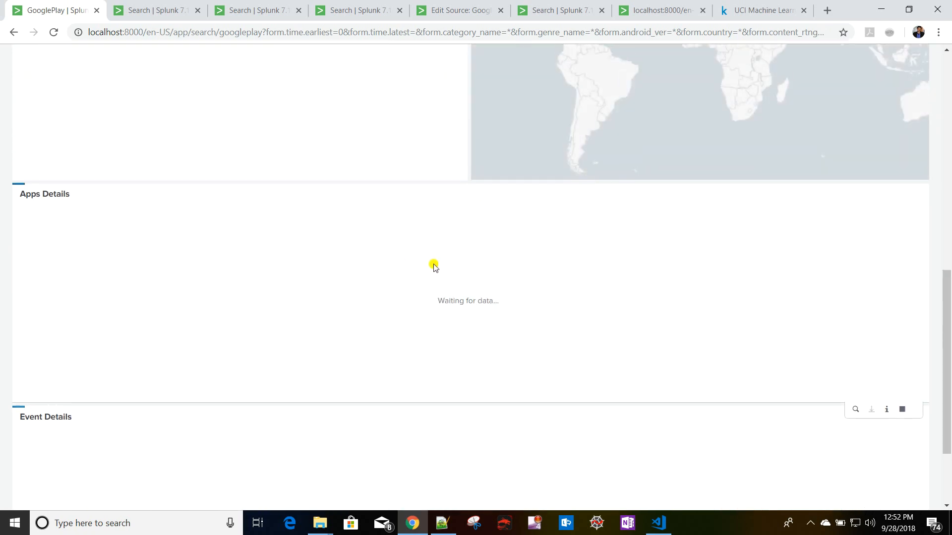
pyautogui.scroll(11, 434, 266)
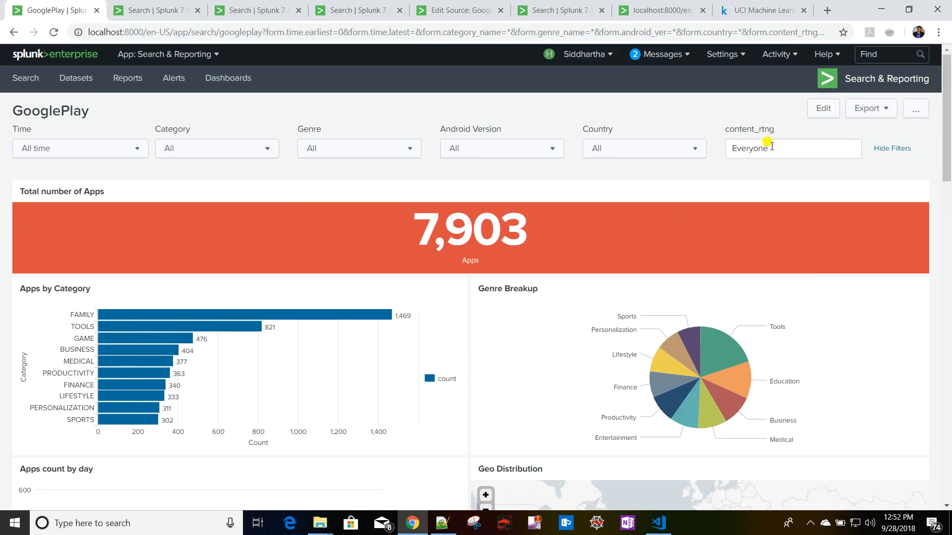
pyautogui.scroll(-15, 402, 272)
pyautogui.scroll(5, 401, 274)
pyautogui.scroll(-3, 320, 284)
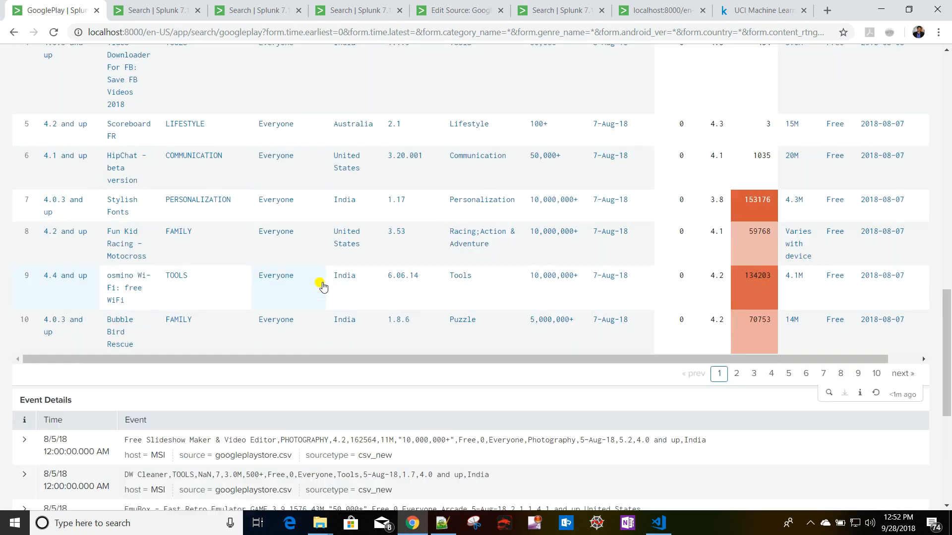
pyautogui.scroll(-6, 319, 285)
pyautogui.scroll(15, 320, 285)
pyautogui.scroll(10, 323, 285)
# Reset the content_rtng text input to * and apply it.
pyautogui.click(775, 143)
pyautogui.hotkey('ctrl', 'a')
pyautogui.write('*')
pyautogui.press('Return')
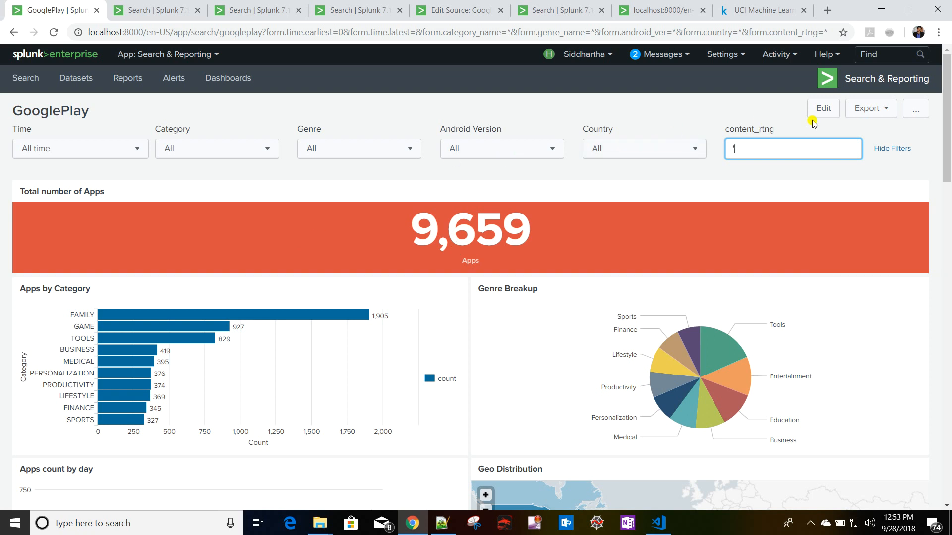
# Open the GooglePlay dashboard's XML source for editing and locate the content_rtng text input.
pyautogui.click(821, 108)
pyautogui.click(150, 115)
pyautogui.scroll(-10, 220, 256)
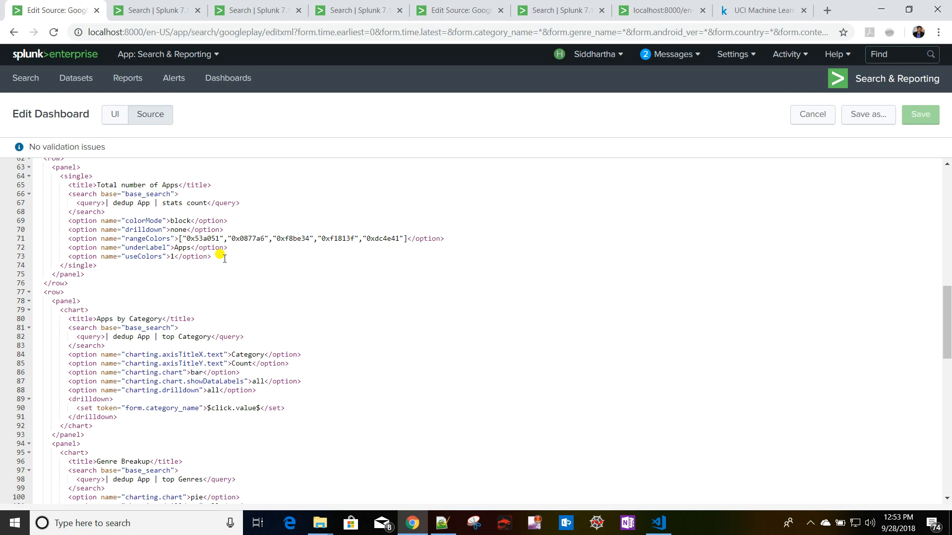
pyautogui.scroll(10, 213, 264)
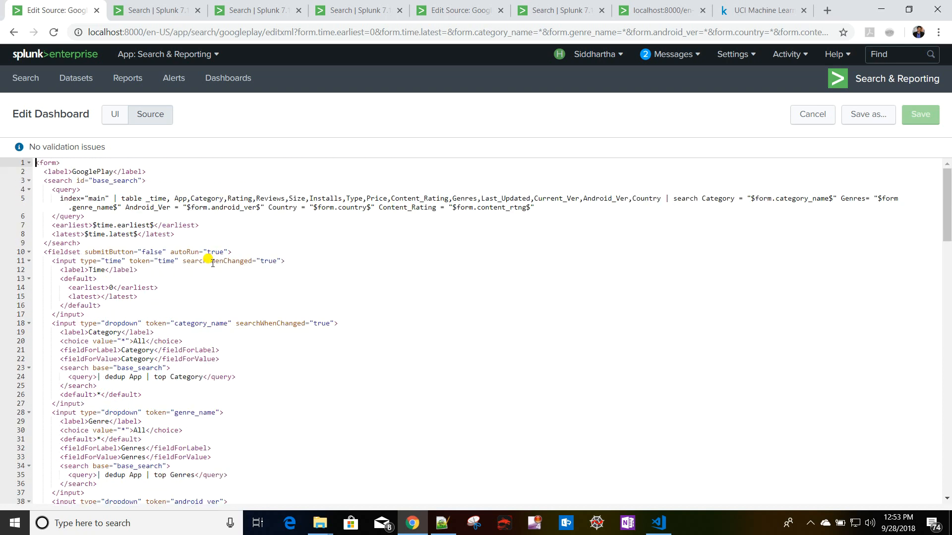
pyautogui.scroll(-5, 212, 263)
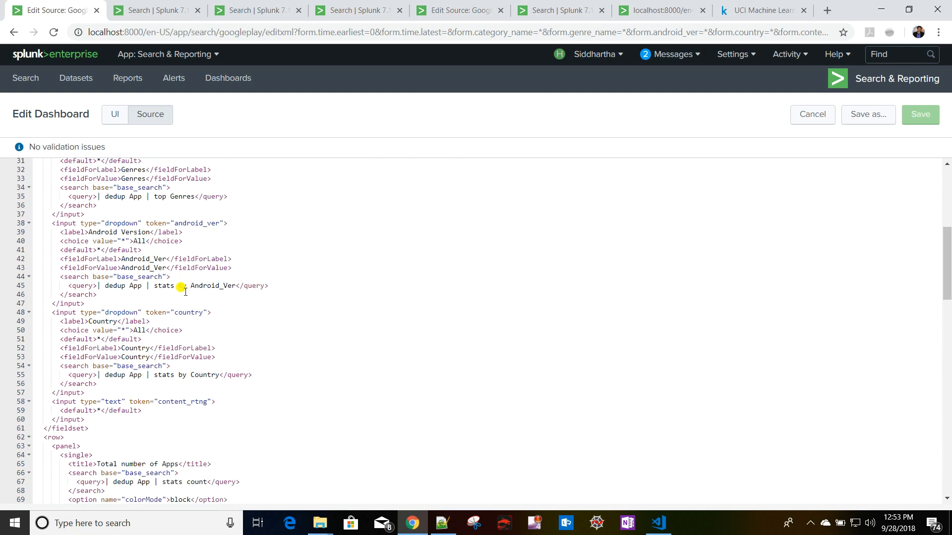
pyautogui.scroll(-1, 94, 428)
pyautogui.click(212, 355)
pyautogui.write('de\\')
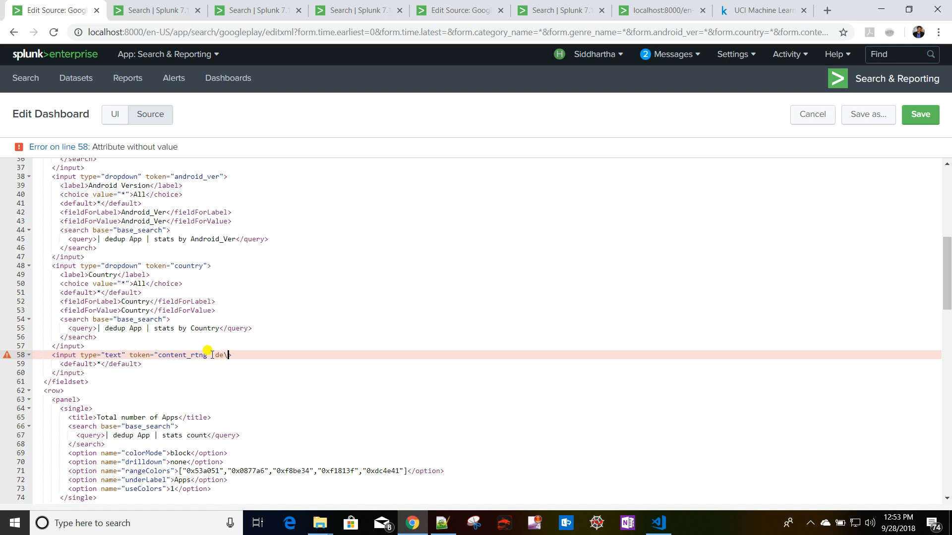
pyautogui.press('BackSpace')
pyautogui.press('BackSpace')
pyautogui.press('BackSpace')
# Add an <html> block containing a <p> element directly below the Apps Details table in the source.
pyautogui.scroll(-12, 208, 352)
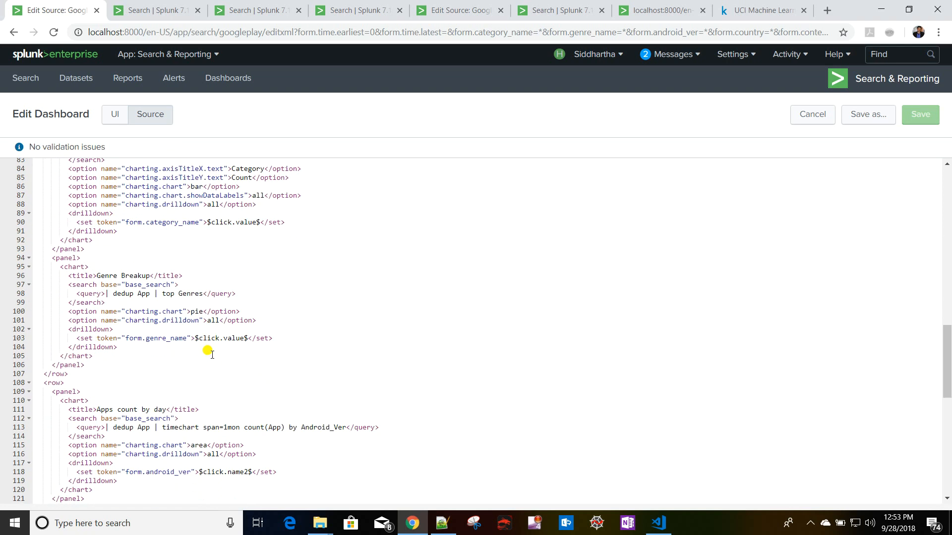
pyautogui.scroll(-5, 208, 352)
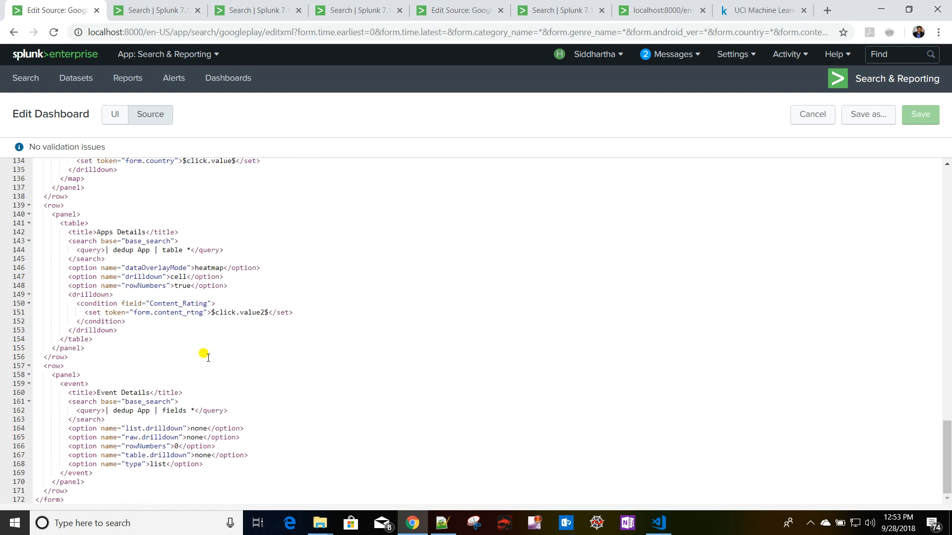
pyautogui.click(102, 341)
pyautogui.press('Return')
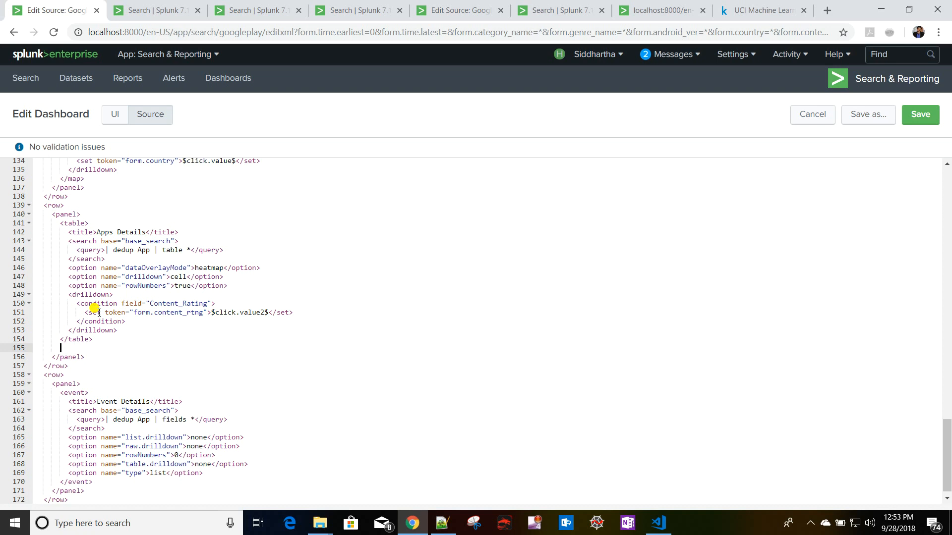
pyautogui.write('<html>')
pyautogui.press('Return')
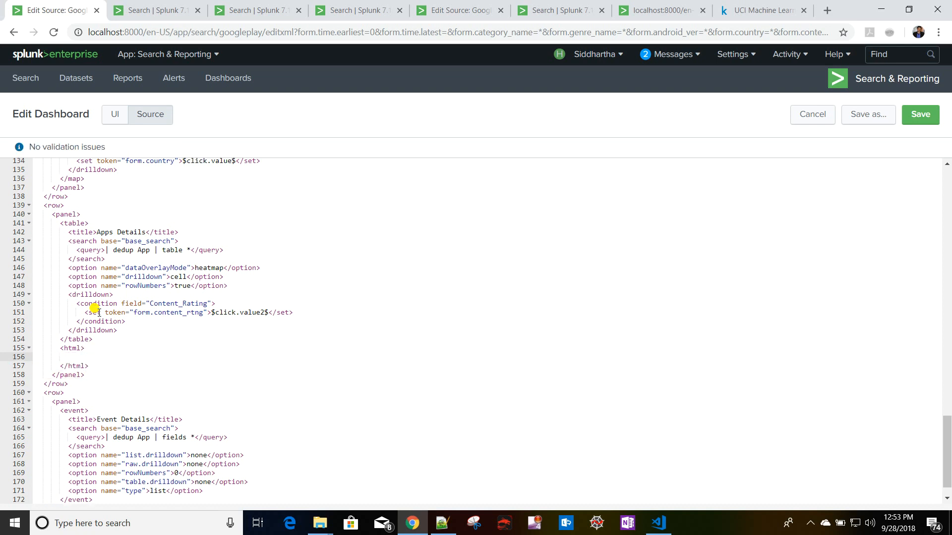
pyautogui.write('<p>')
pyautogui.press('Return')
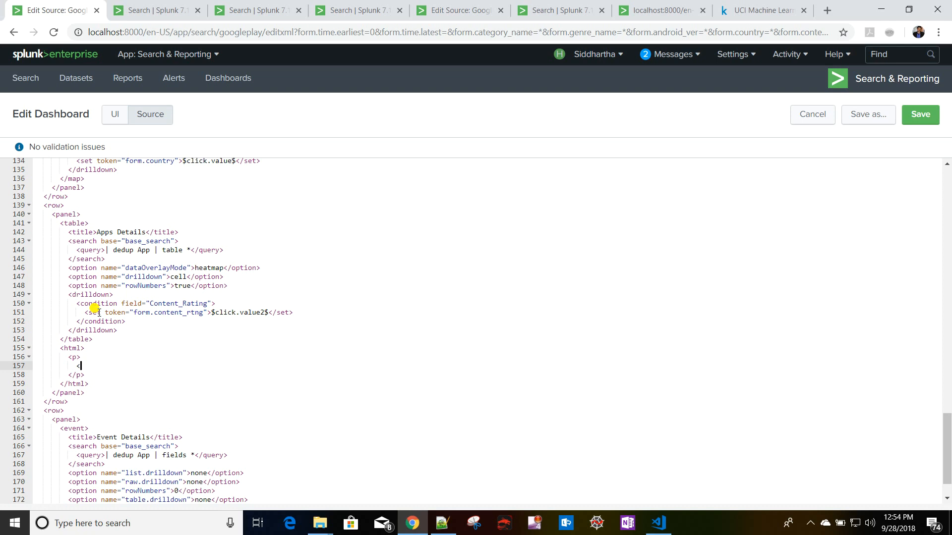
# Insert an <a> link with href="#" and the text "Clear filter" inside the new paragraph.
pyautogui.write('<a')
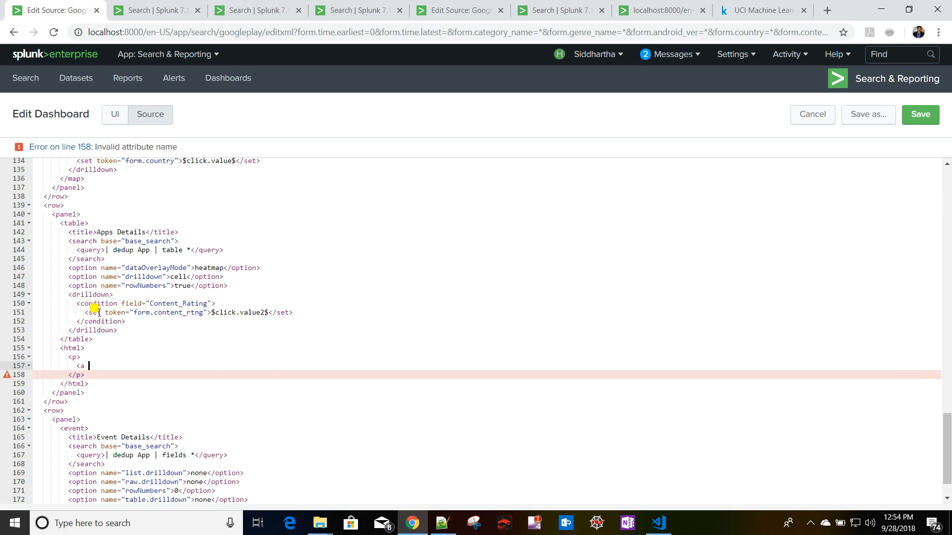
pyautogui.write(' href=')
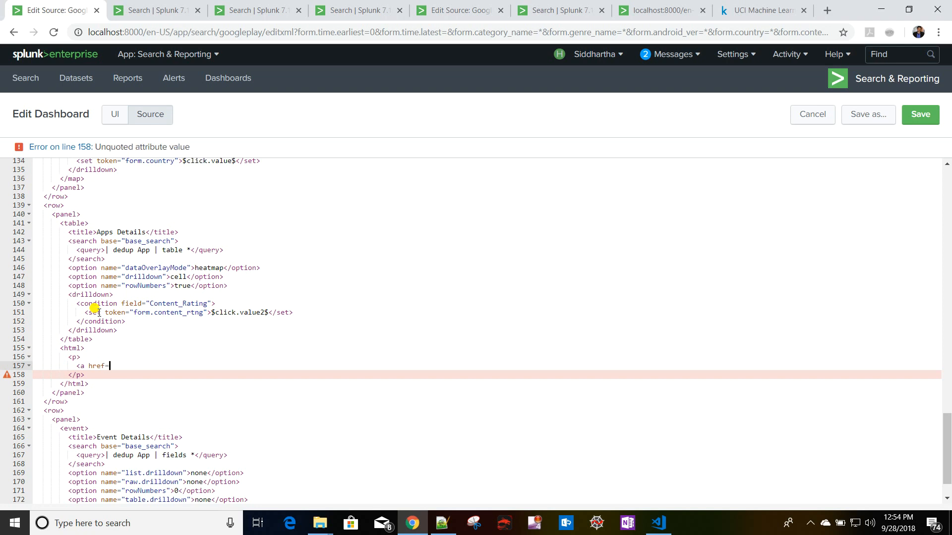
pyautogui.write('""')
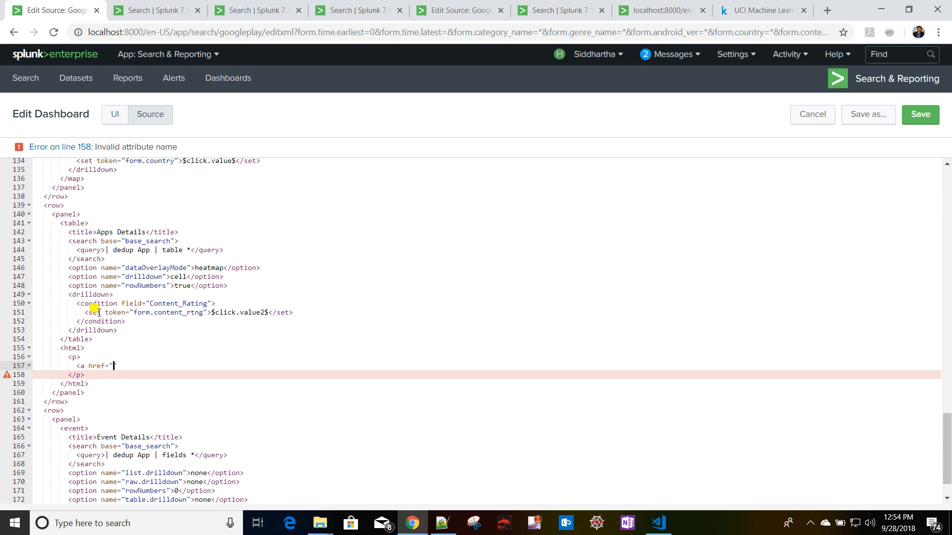
pyautogui.write('#"')
pyautogui.write('>Clear ')
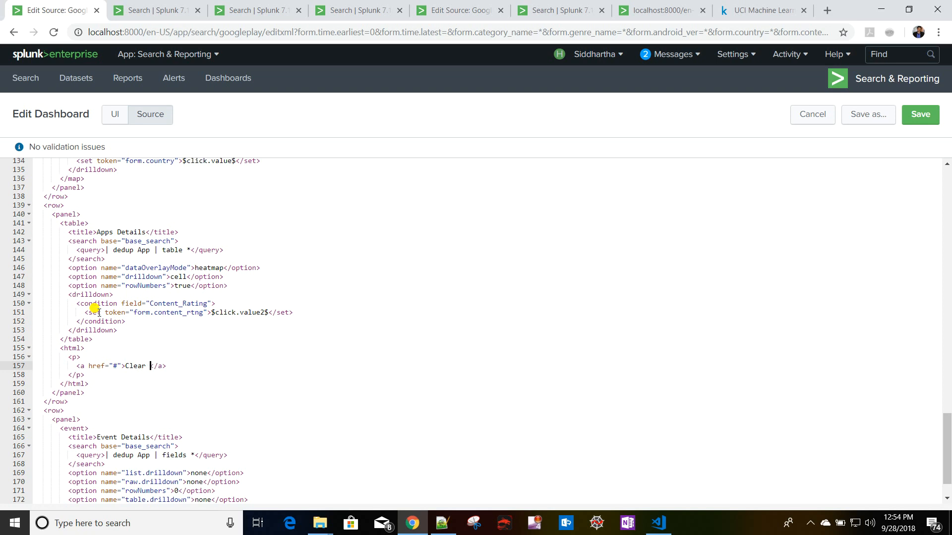
pyautogui.write('filter')
# Give the Clear filter link a data-set-token attribute with the drilldown's token name, form.content_rtng.
pyautogui.click(121, 366)
pyautogui.write('"')
pyautogui.write('data-se')
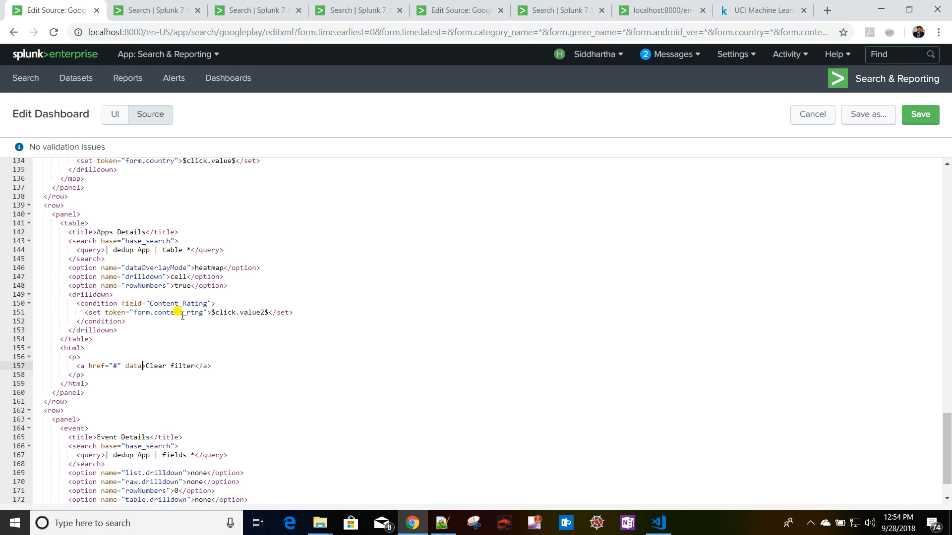
pyautogui.write('t-token')
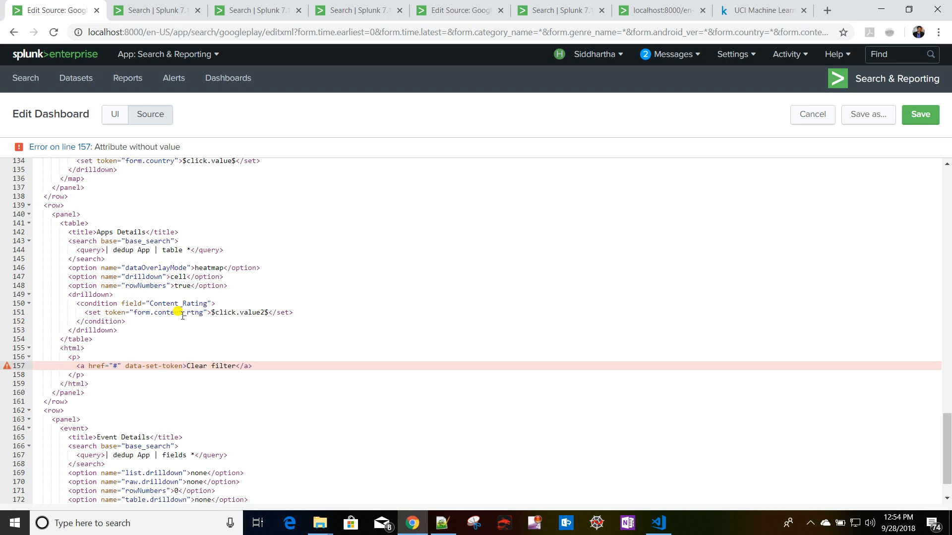
pyautogui.write('=""')
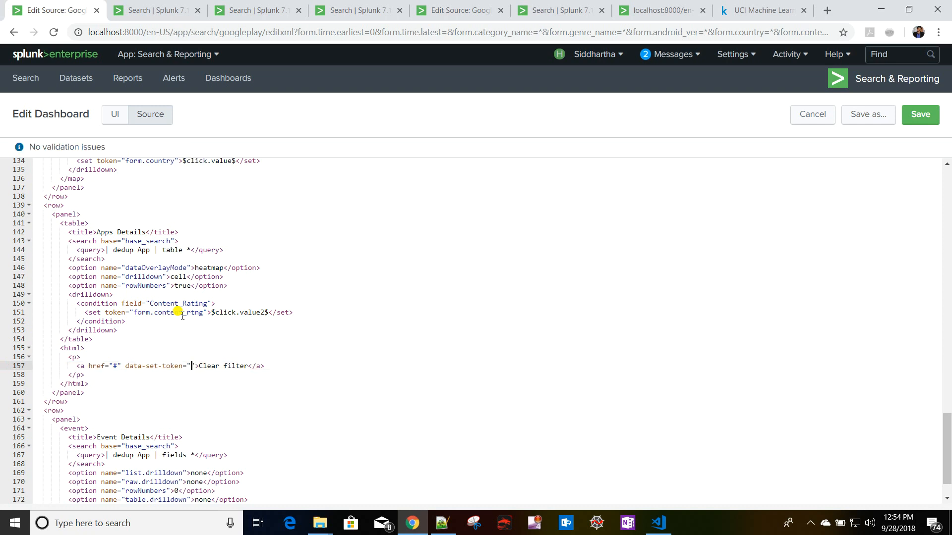
pyautogui.moveTo(130, 313); pyautogui.dragTo(207, 312)
pyautogui.hotkey('ctrl', 'c')
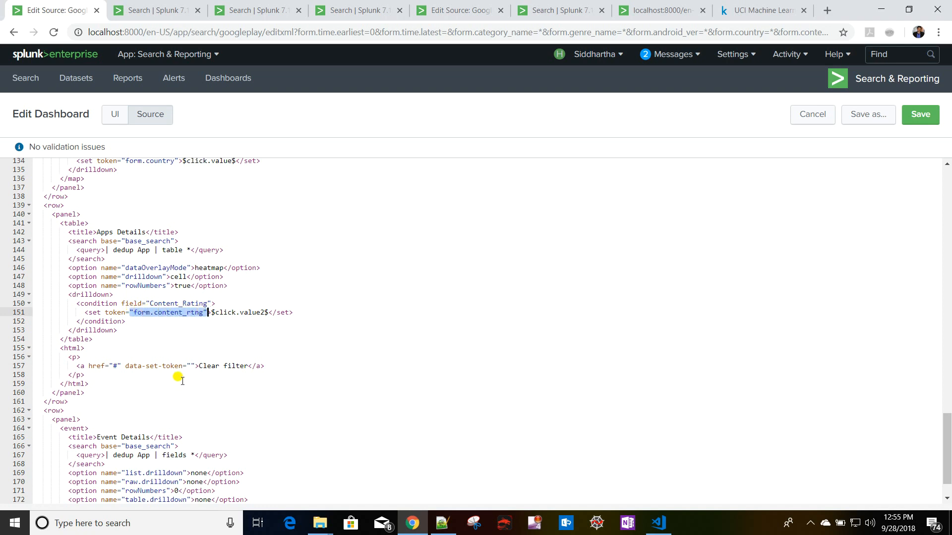
pyautogui.click(196, 366)
pyautogui.press('BackSpace')
pyautogui.hotkey('ctrl', 'v')
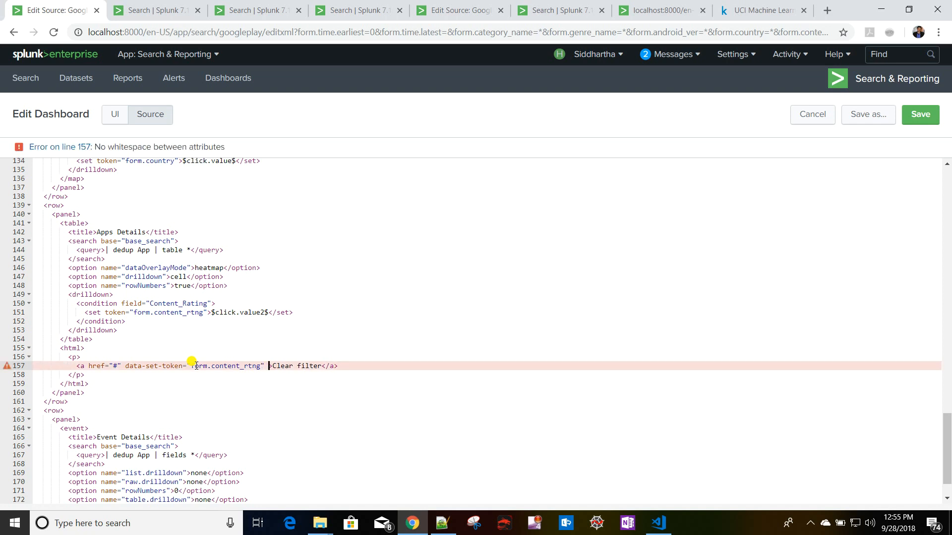
# Add a data-value="*" attribute to the Clear filter link.
pyautogui.write('data-v')
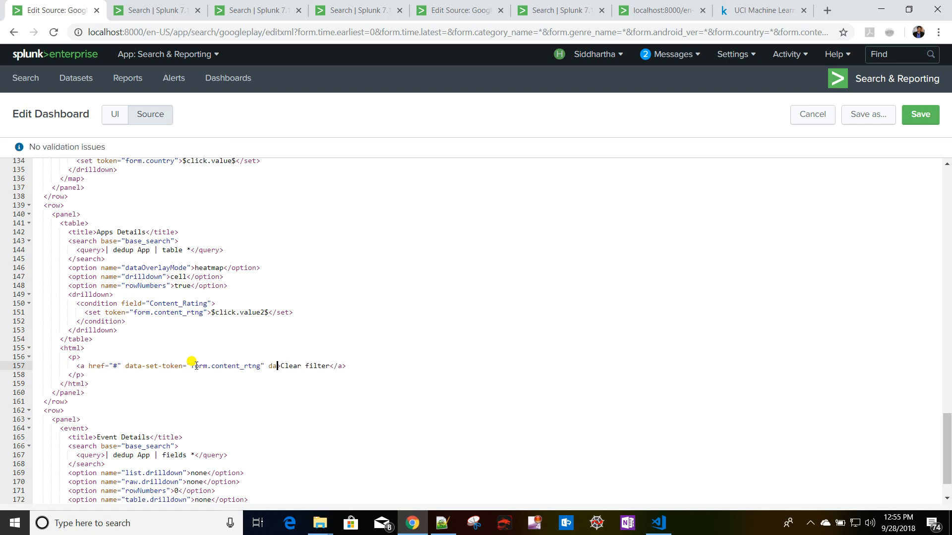
pyautogui.write('alu')
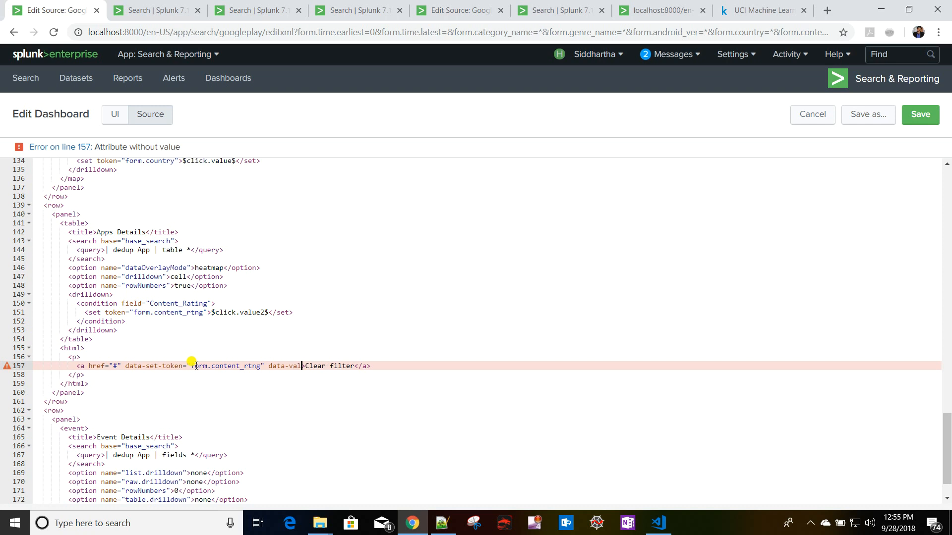
pyautogui.write('e=""')
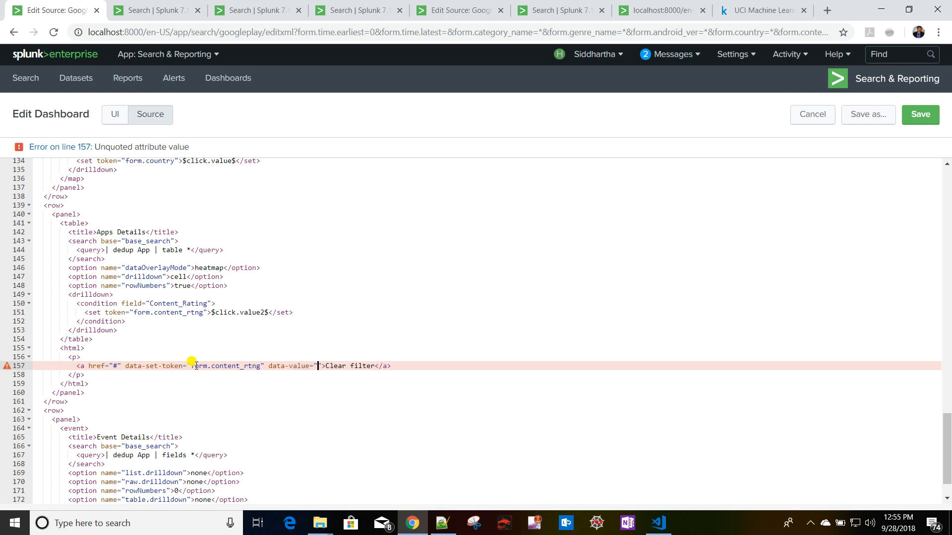
pyautogui.write('*')
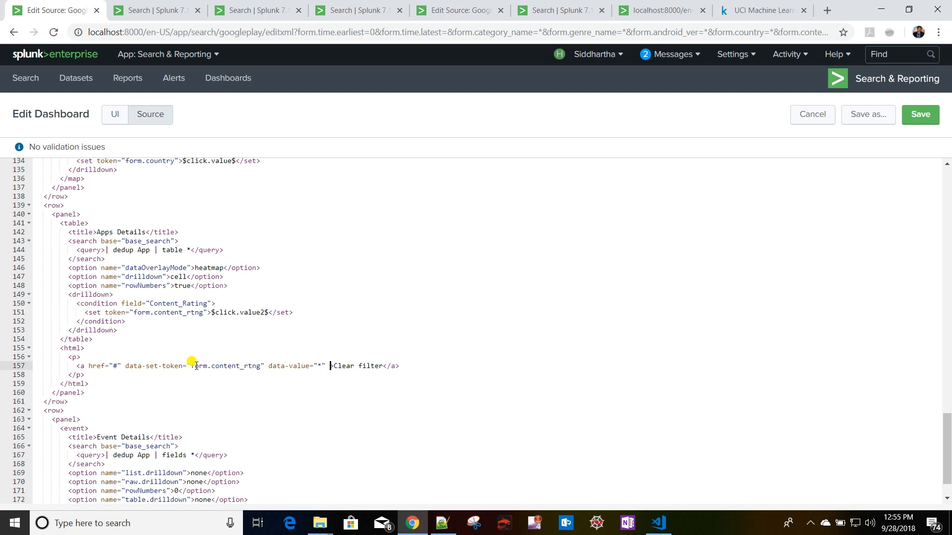
pyautogui.press('BackSpace')
# Add a second set element to the Content_Rating drilldown condition that sets the token form.show_clear_filter to *.
pyautogui.click(317, 311)
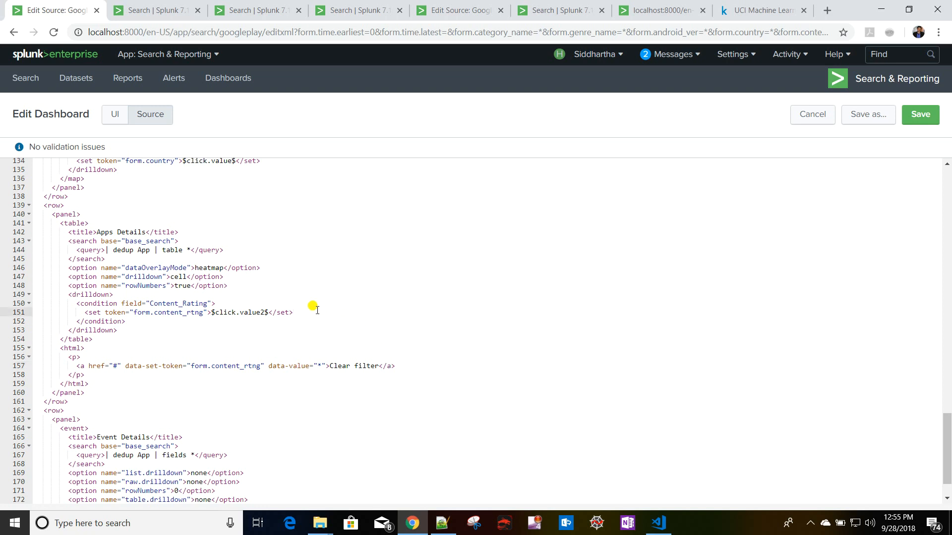
pyautogui.press('Return')
pyautogui.write('<set toke')
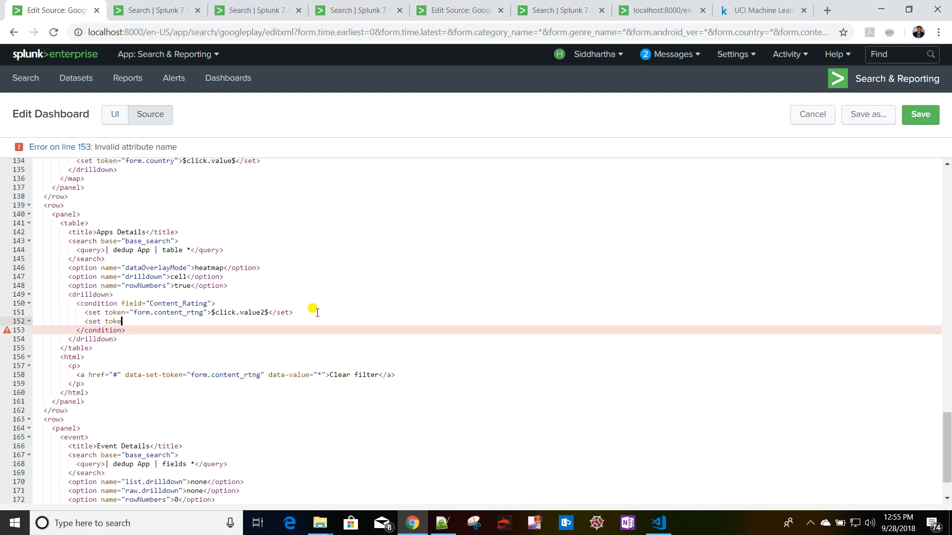
pyautogui.write('n="')
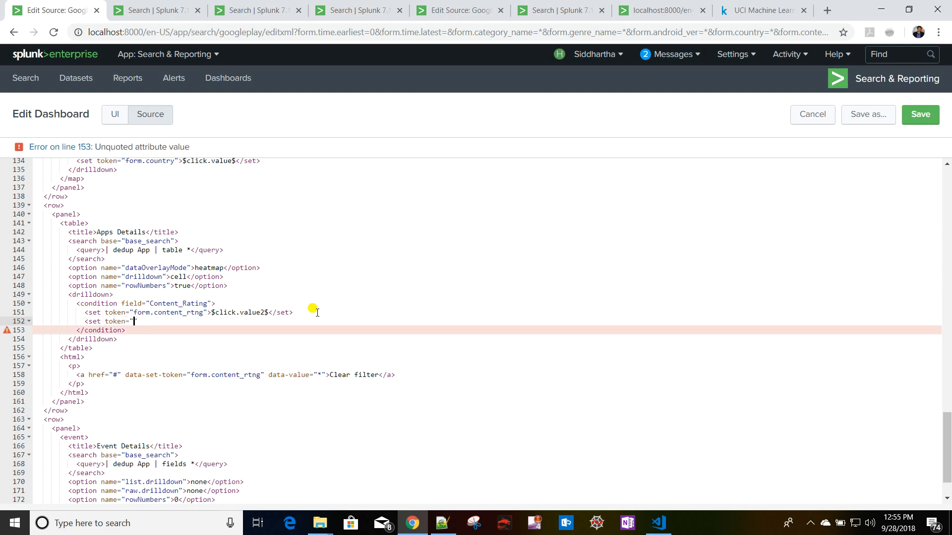
pyautogui.write('form.')
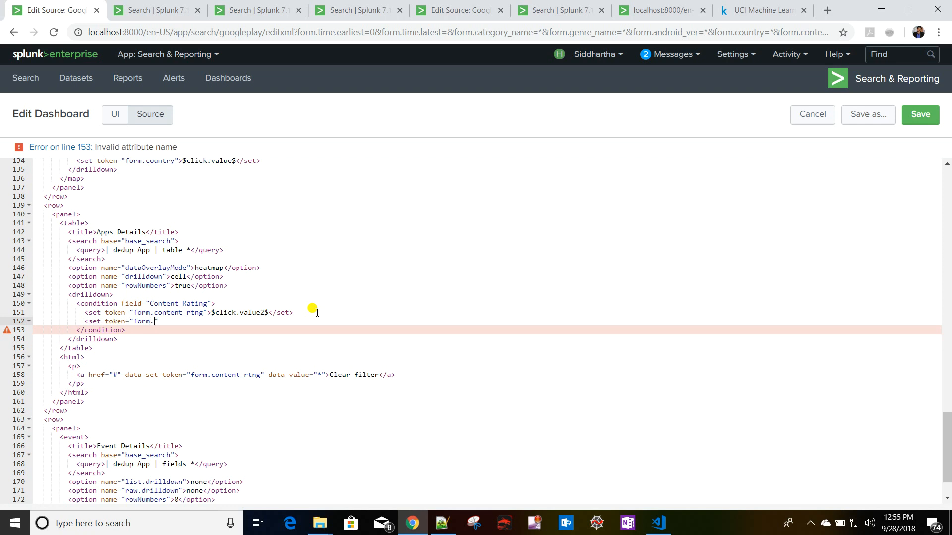
pyautogui.write('show_clear_filter">')
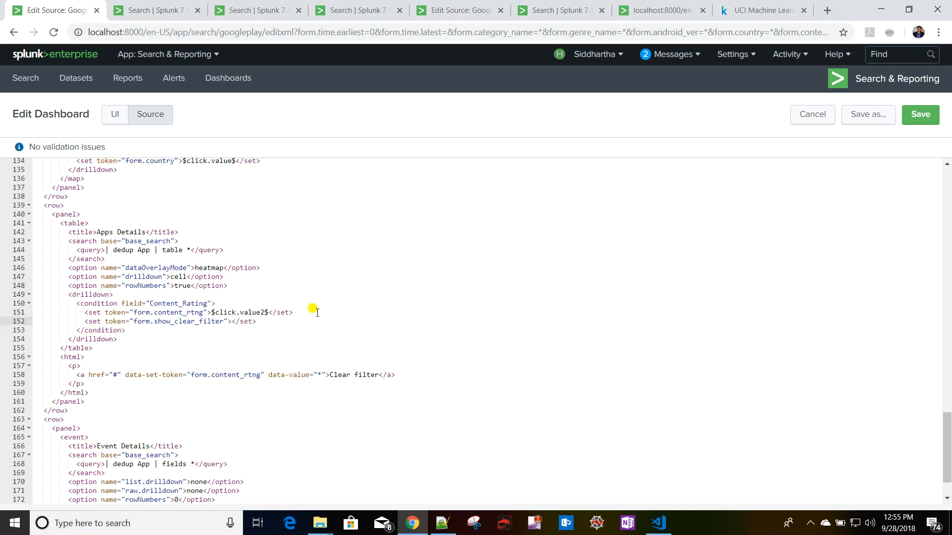
pyautogui.write('*')
# Make the html block conditional by adding the attribute depends="$form.show_clear_filter$" to its opening tag.
pyautogui.click(81, 357)
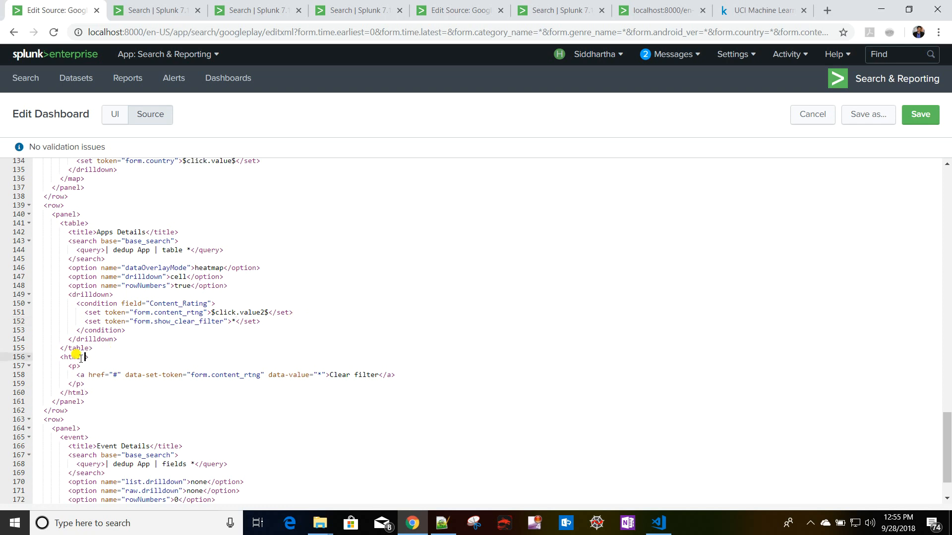
pyautogui.write('depends')
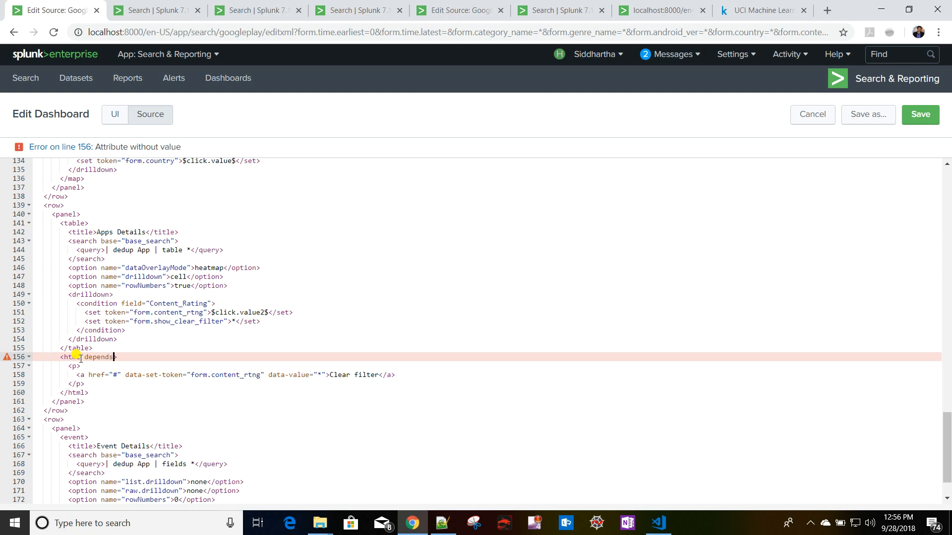
pyautogui.write('="')
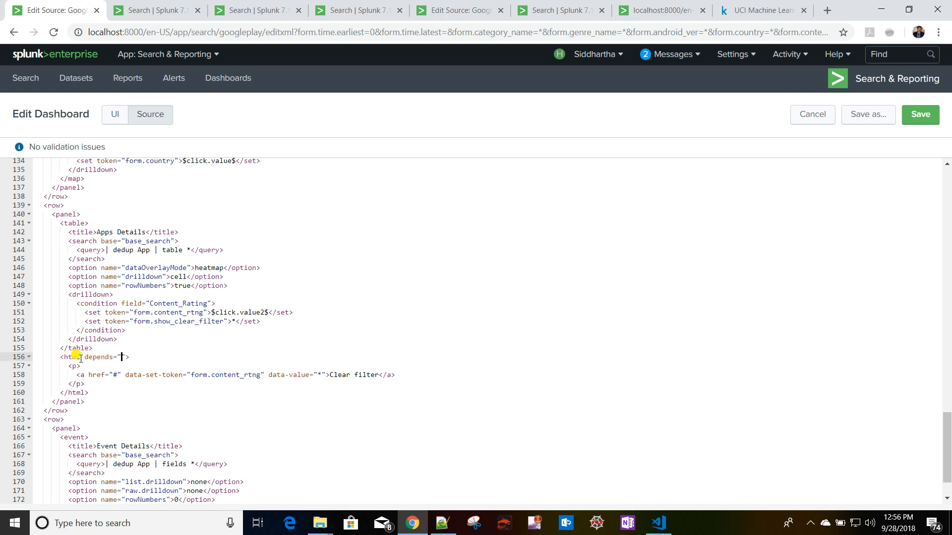
pyautogui.write('$')
pyautogui.moveTo(134, 322); pyautogui.dragTo(224, 322)
pyautogui.hotkey('ctrl', 'c')
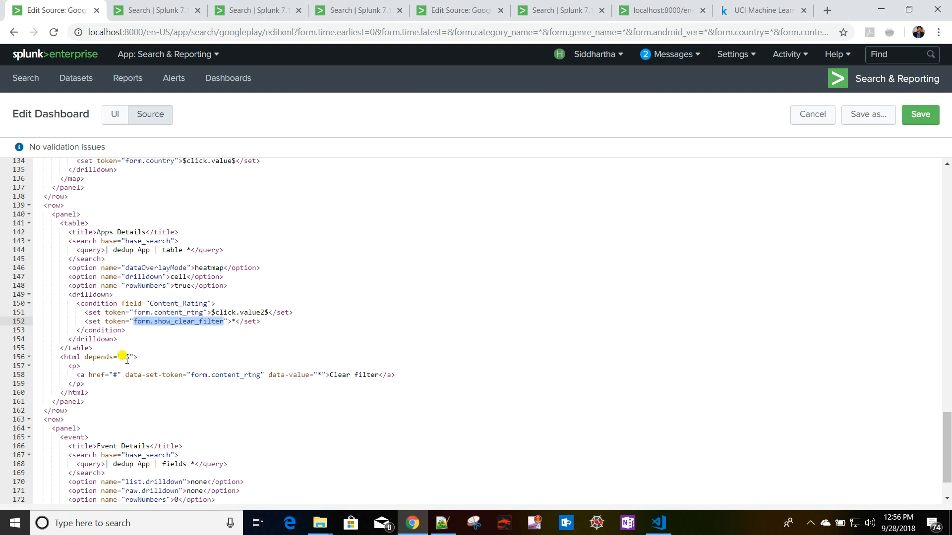
pyautogui.click(132, 357)
pyautogui.hotkey('ctrl', 'v')
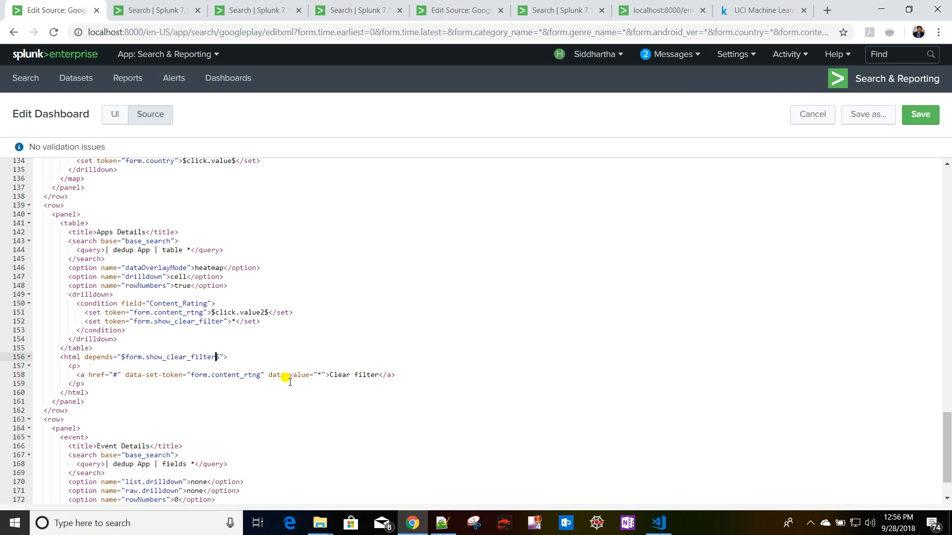
# Add the attribute data-unset-token="form.show_clear_filter" to the Clear filter link, reusing the token name from the drilldown condition.
pyautogui.click(326, 374)
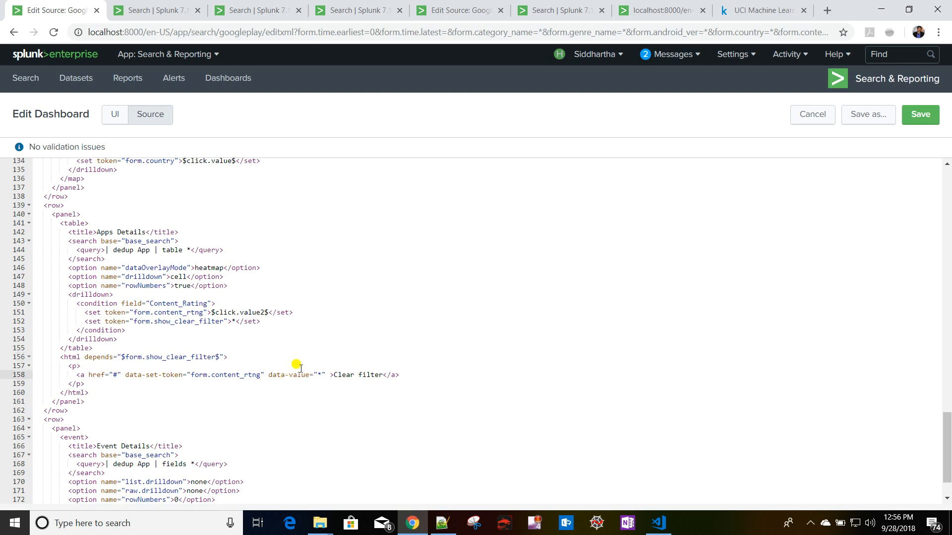
pyautogui.write('data-')
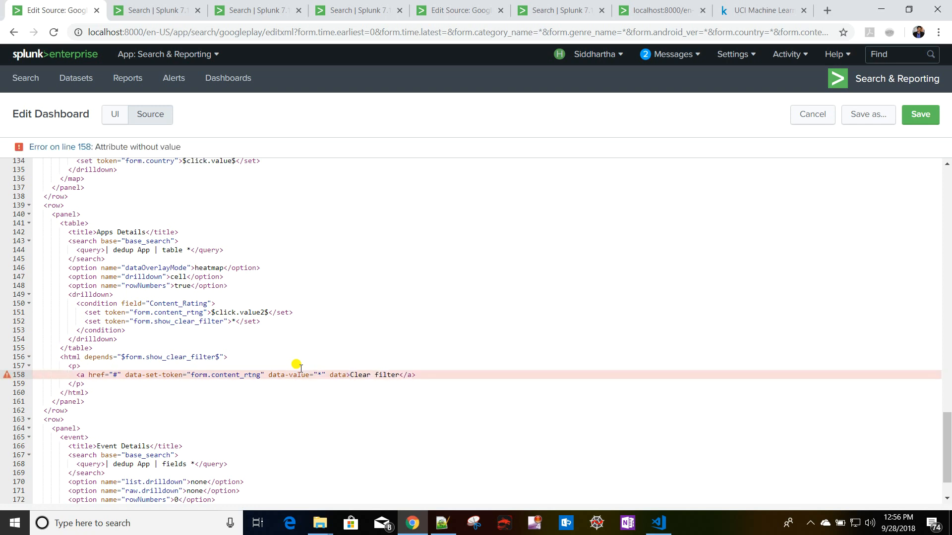
pyautogui.write('unset')
pyautogui.write('-token')
pyautogui.write('=""')
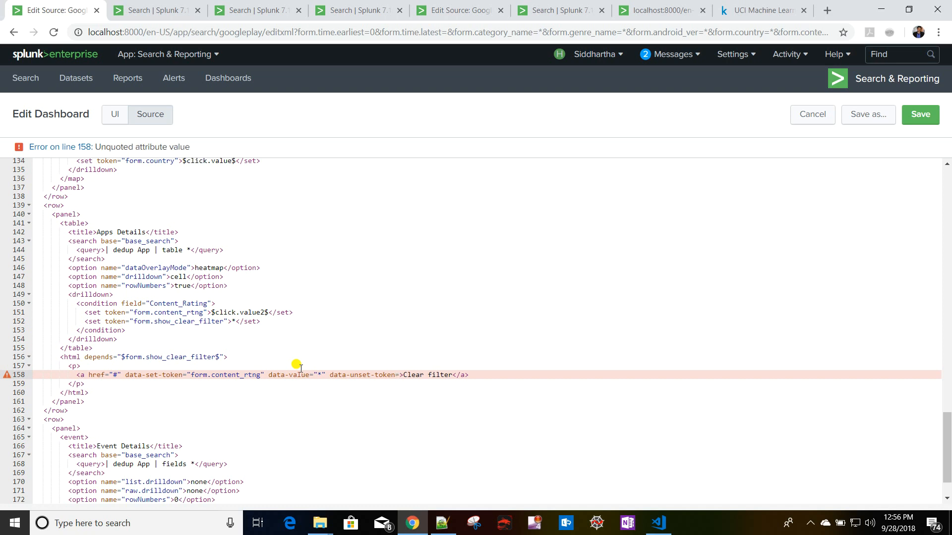
pyautogui.write('form.')
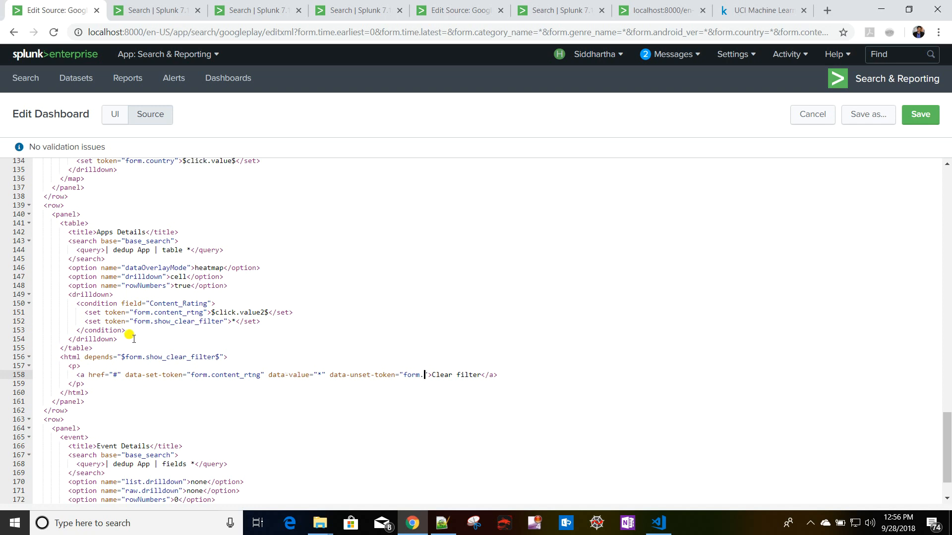
pyautogui.moveTo(154, 321); pyautogui.dragTo(225, 321)
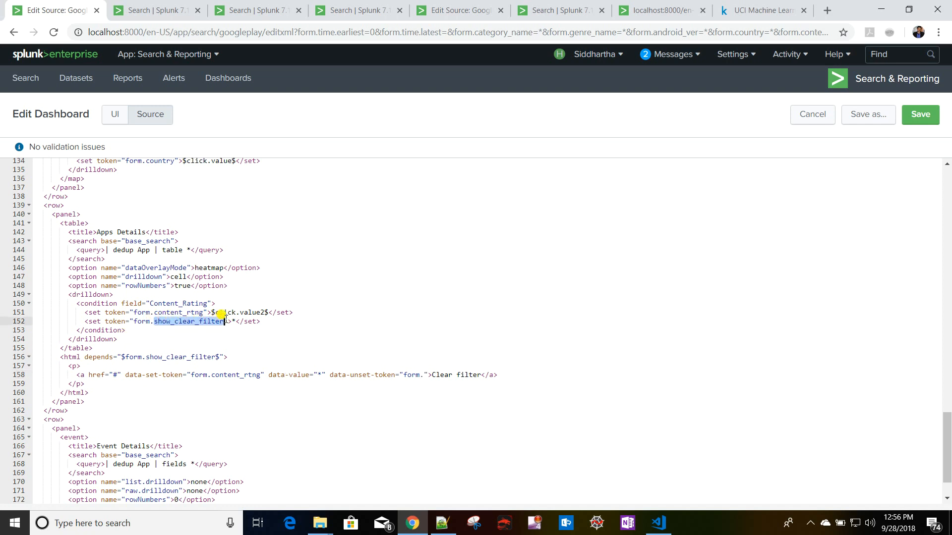
pyautogui.hotkey('ctrl', 'c')
pyautogui.click(425, 375)
pyautogui.hotkey('ctrl', 'v')
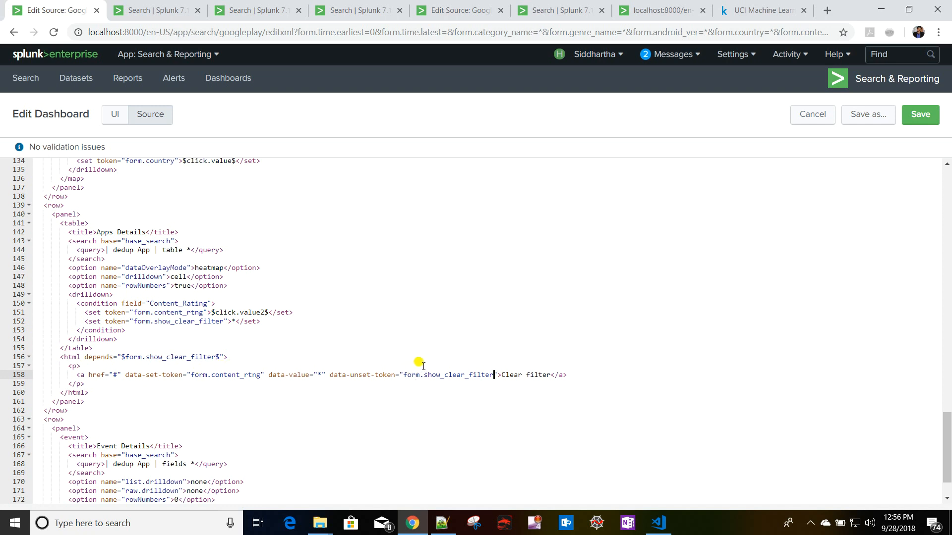
# Save the dashboard source and reload the GooglePlay dashboard with the form parameters removed from its URL.
pyautogui.click(919, 115)
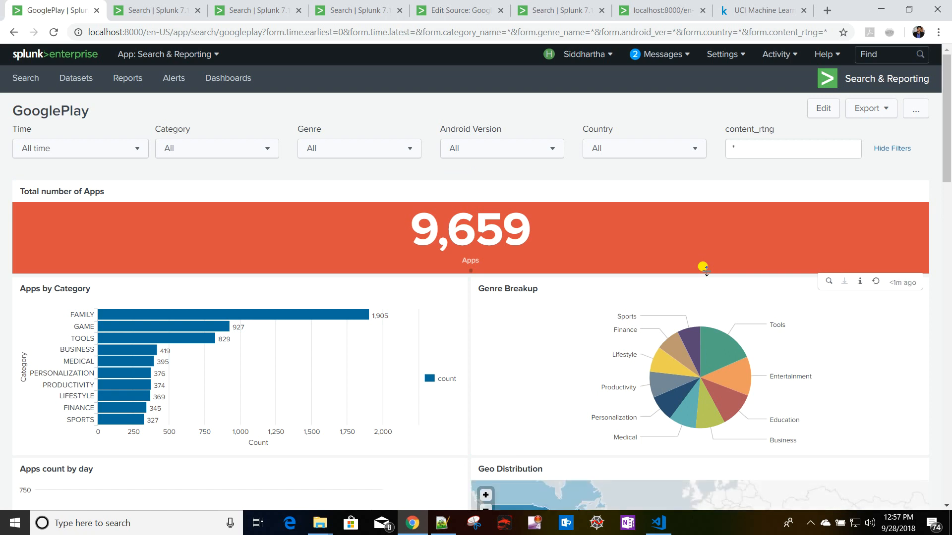
pyautogui.click(247, 32)
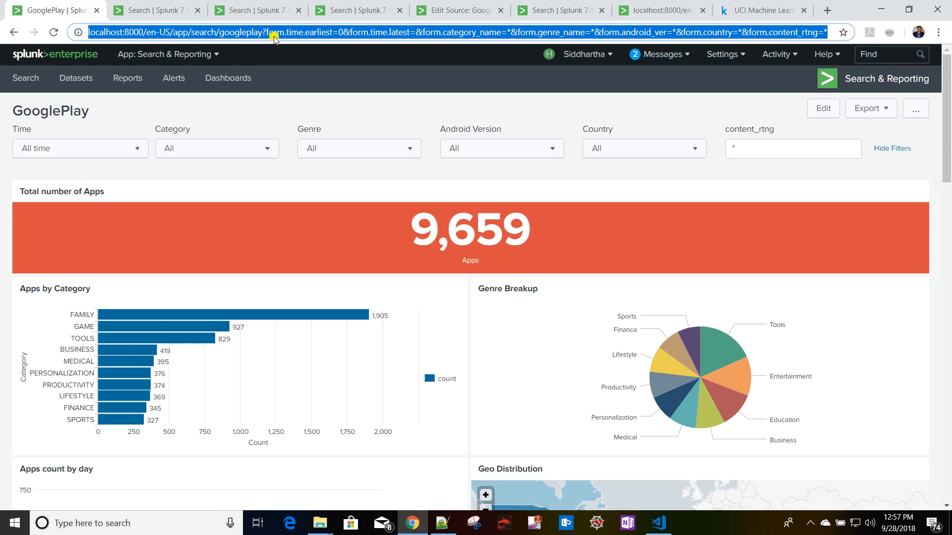
pyautogui.click(263, 30)
pyautogui.hotkey('shift', 'End')
pyautogui.press('Delete')
pyautogui.press('Return')
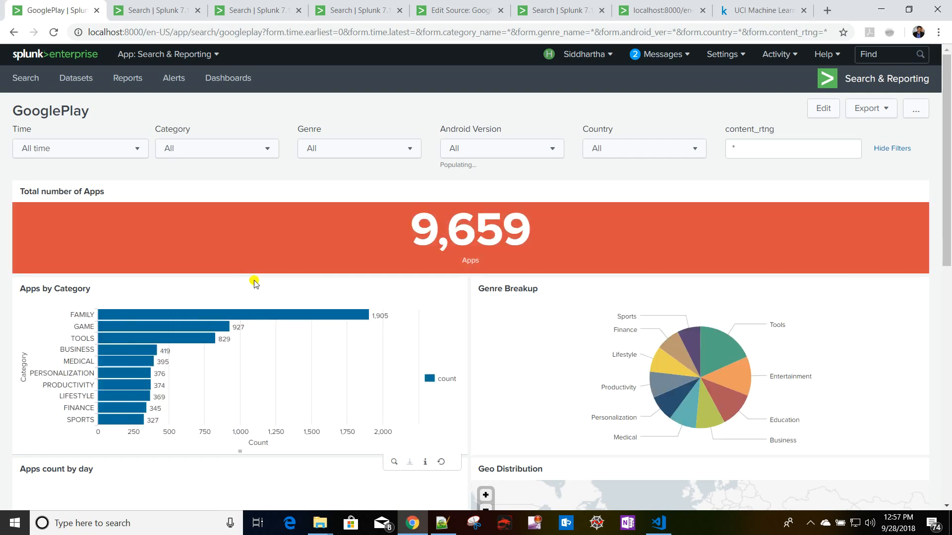
# Drill down on the Everyone value in the Content_Rating column of the first Apps Details row.
pyautogui.scroll(-15, 254, 282)
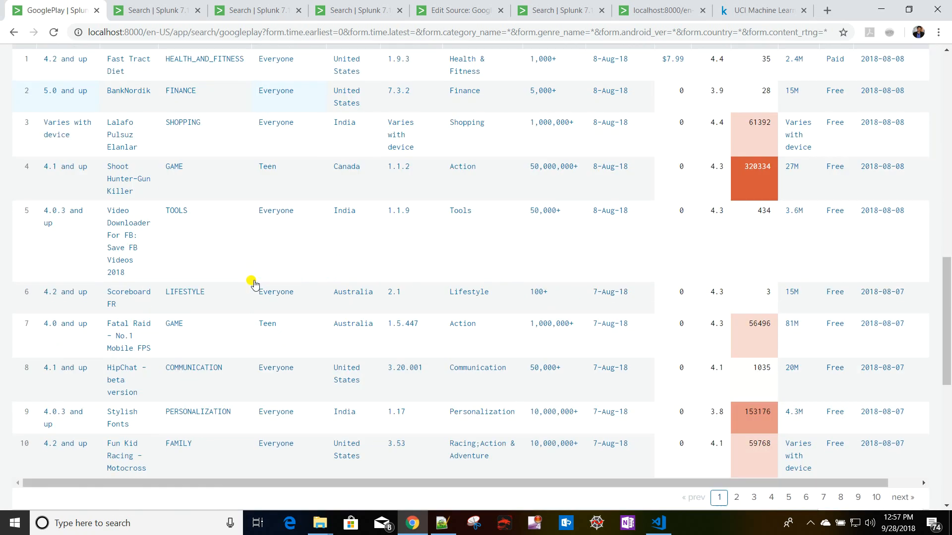
pyautogui.scroll(-5, 243, 278)
pyautogui.scroll(6, 164, 327)
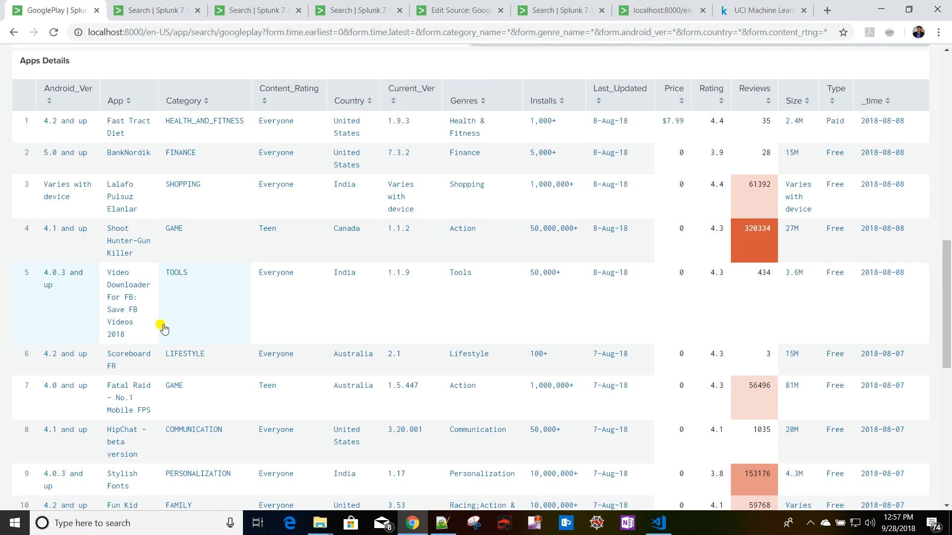
pyautogui.click(270, 123)
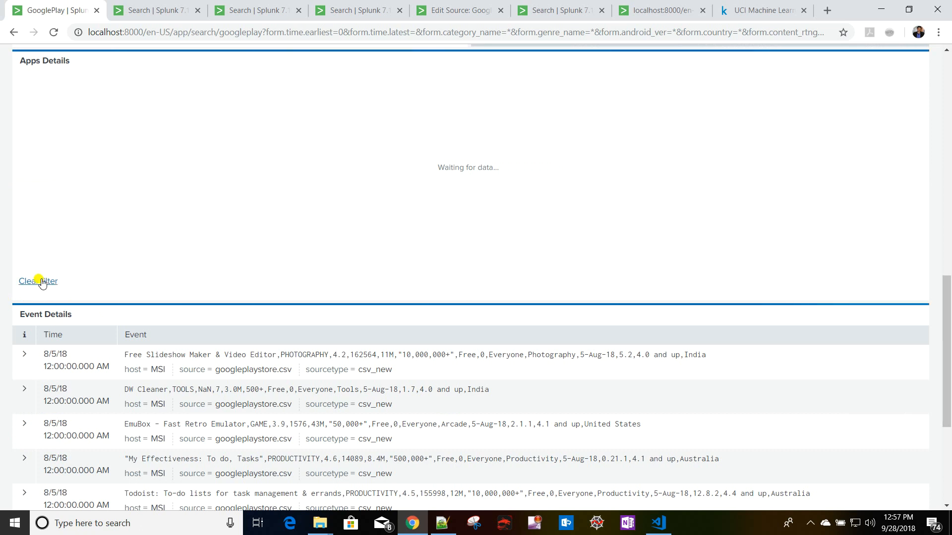
# Try the Clear filter link below the Apps Details table and check the content_rtng input.
pyautogui.click(39, 282)
pyautogui.scroll(-5, 164, 367)
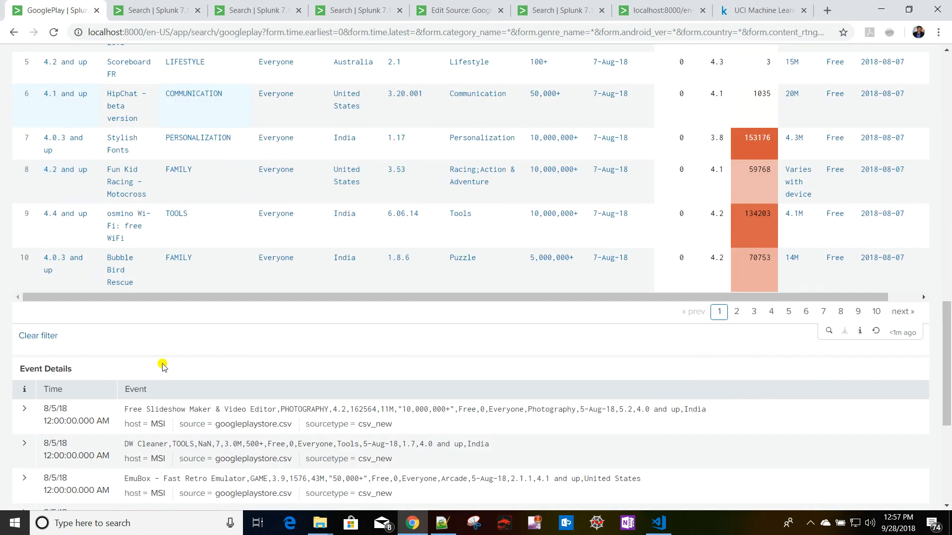
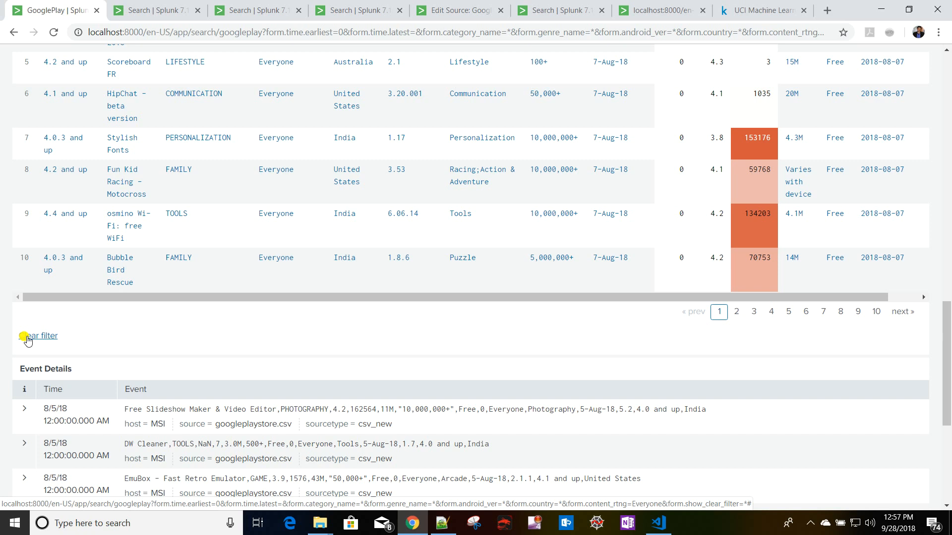
pyautogui.click(28, 338)
pyautogui.scroll(15, 215, 360)
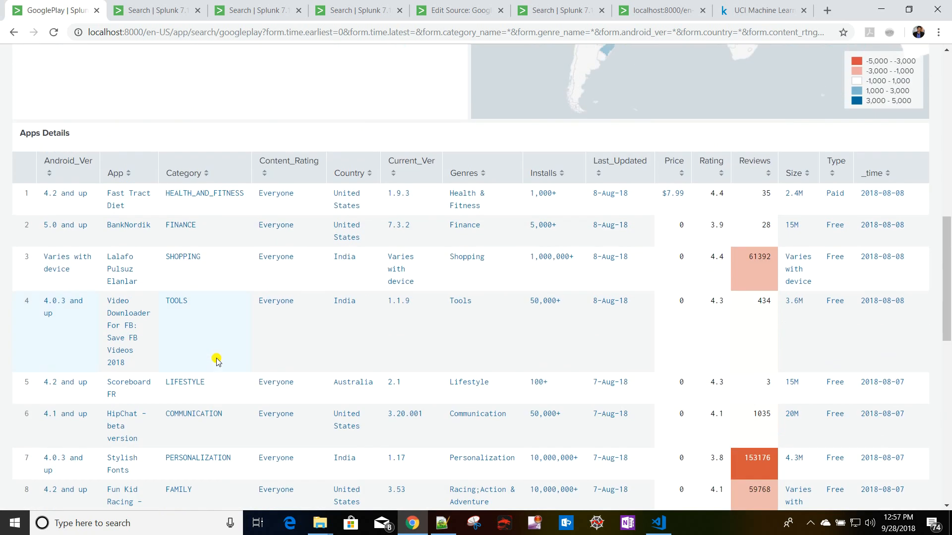
pyautogui.scroll(3, 214, 359)
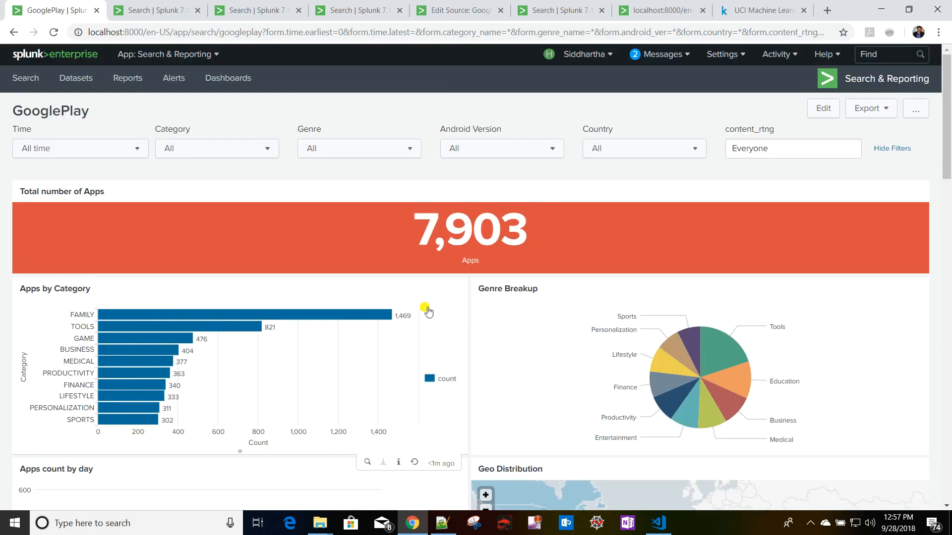
# Add class="btn btn-secondary clear-filter" to the Clear filter link in the dashboard source and save the dashboard.
pyautogui.click(819, 108)
pyautogui.click(151, 114)
pyautogui.scroll(-7, 215, 291)
pyautogui.scroll(-18, 215, 291)
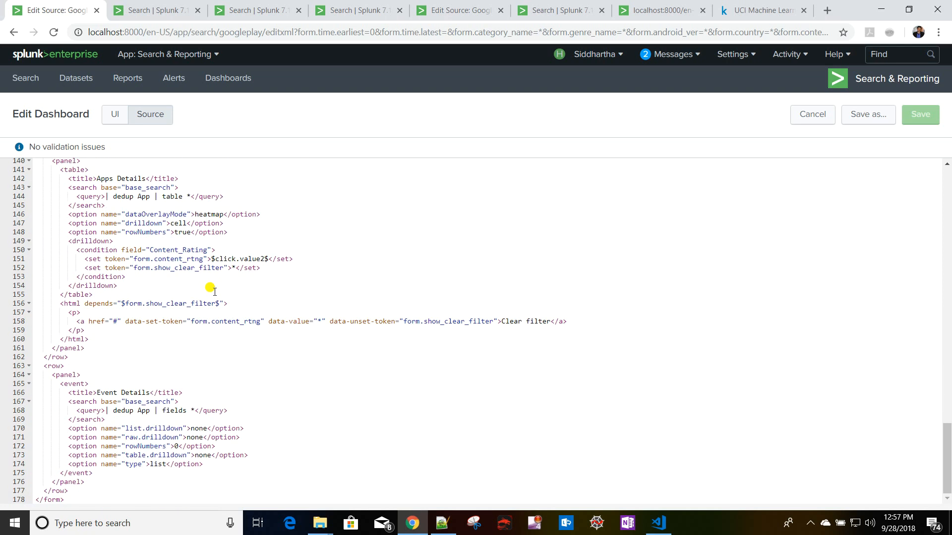
pyautogui.click(496, 322)
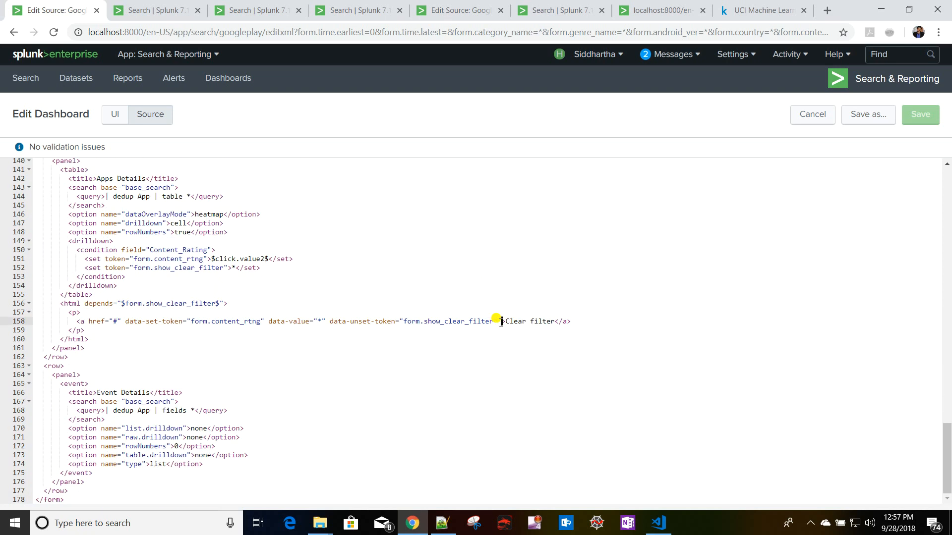
pyautogui.write('class')
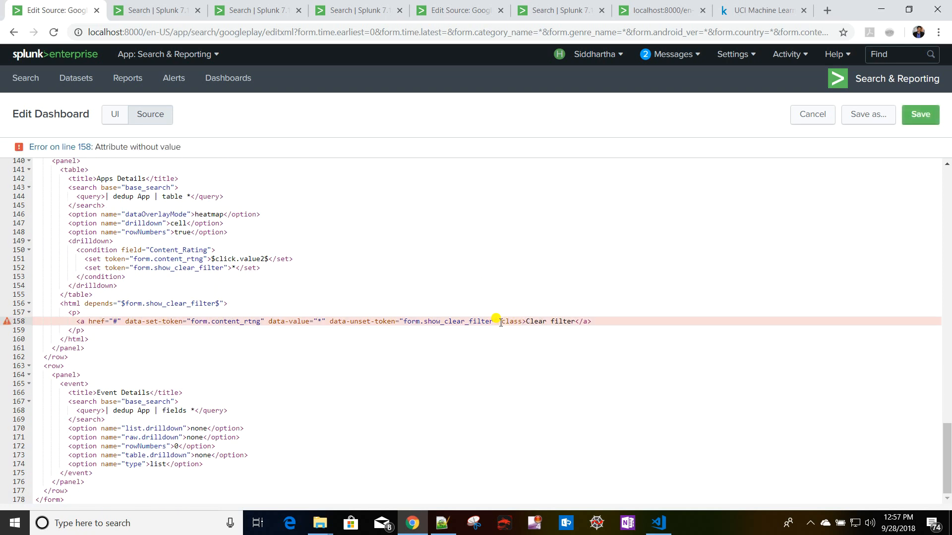
pyautogui.write('="')
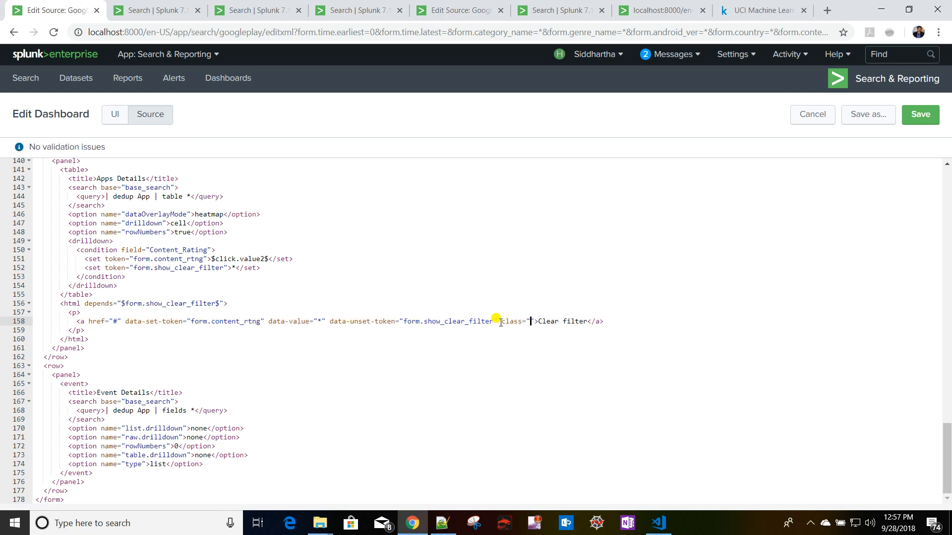
pyautogui.write('btn btn-secondary')
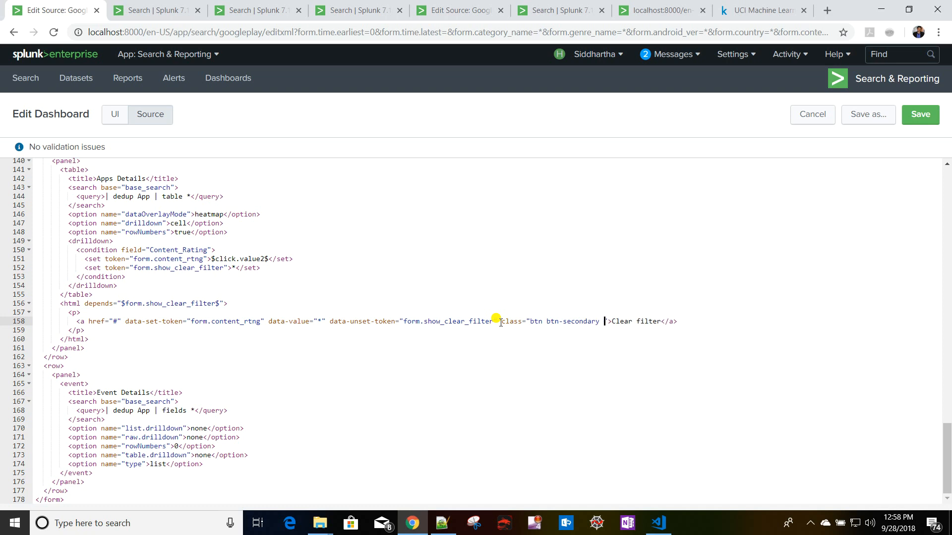
pyautogui.write(' clear-filter')
pyautogui.click(920, 116)
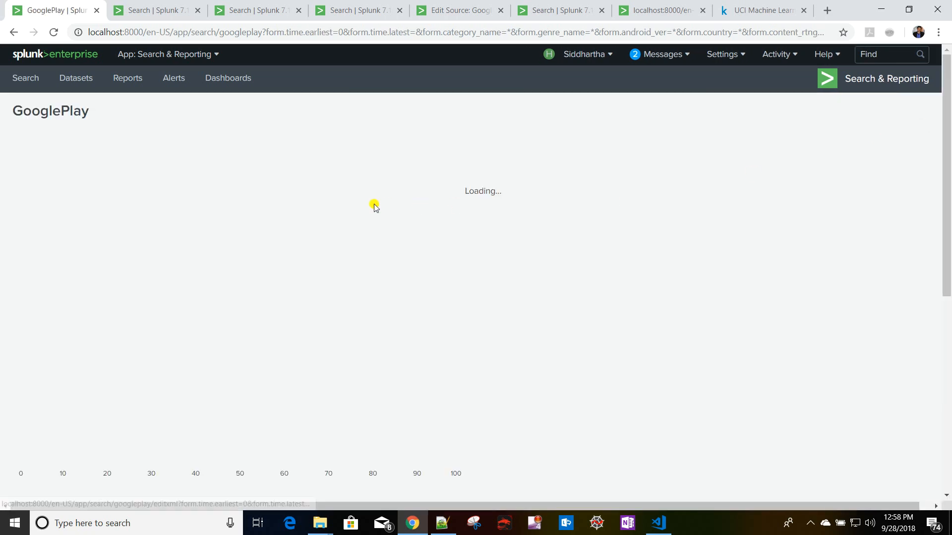
# Reload the GooglePlay dashboard without the form parameters in its URL to reset content_rtng.
pyautogui.scroll(-10, 276, 240)
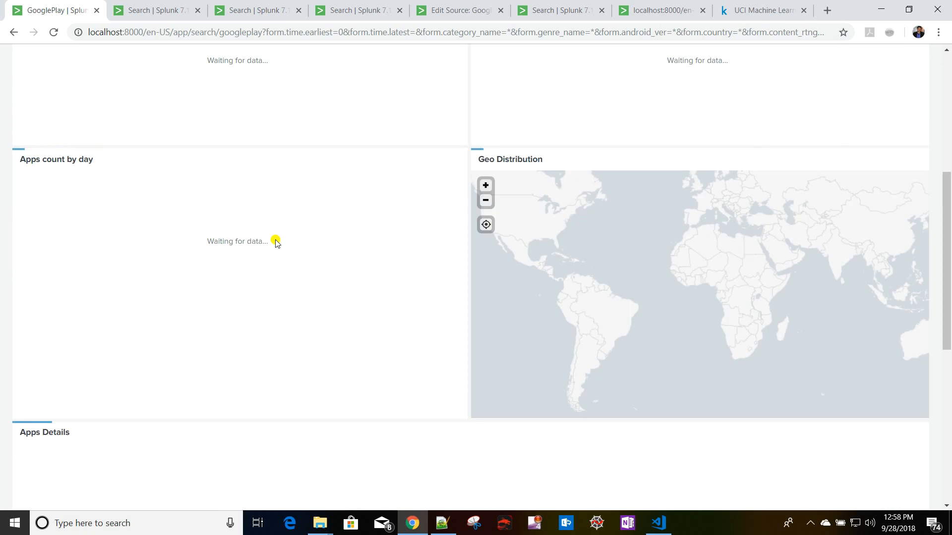
pyautogui.scroll(10, 276, 239)
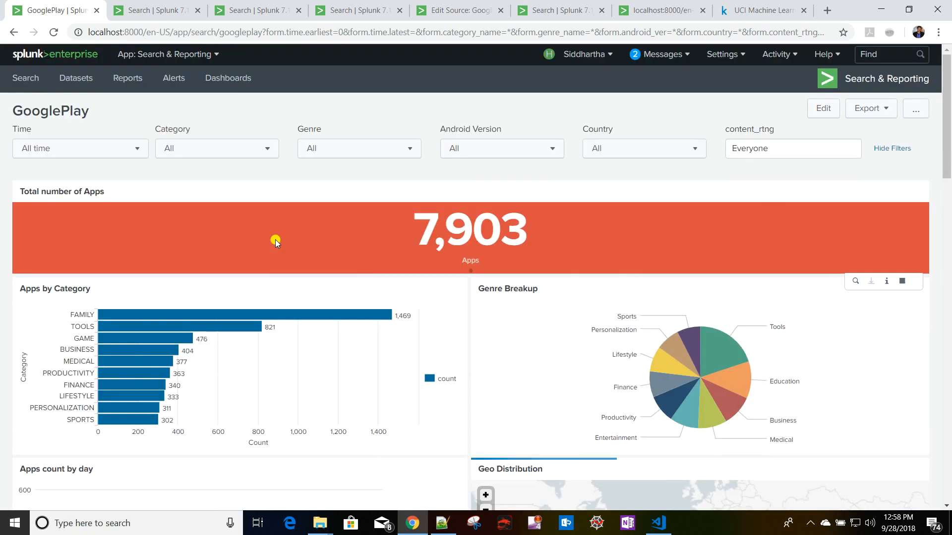
pyautogui.click(278, 33)
pyautogui.click(264, 33)
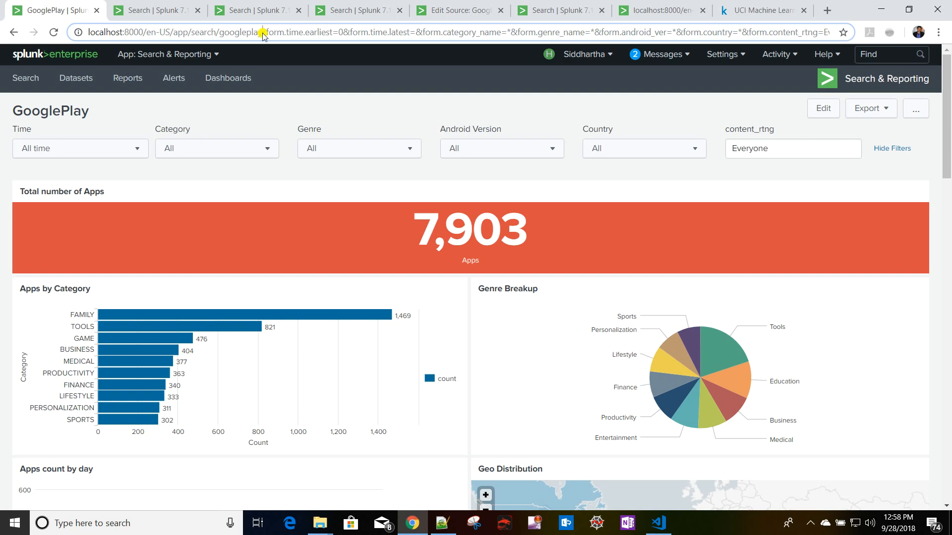
pyautogui.hotkey('shift', 'End')
pyautogui.press('Delete')
pyautogui.press('Return')
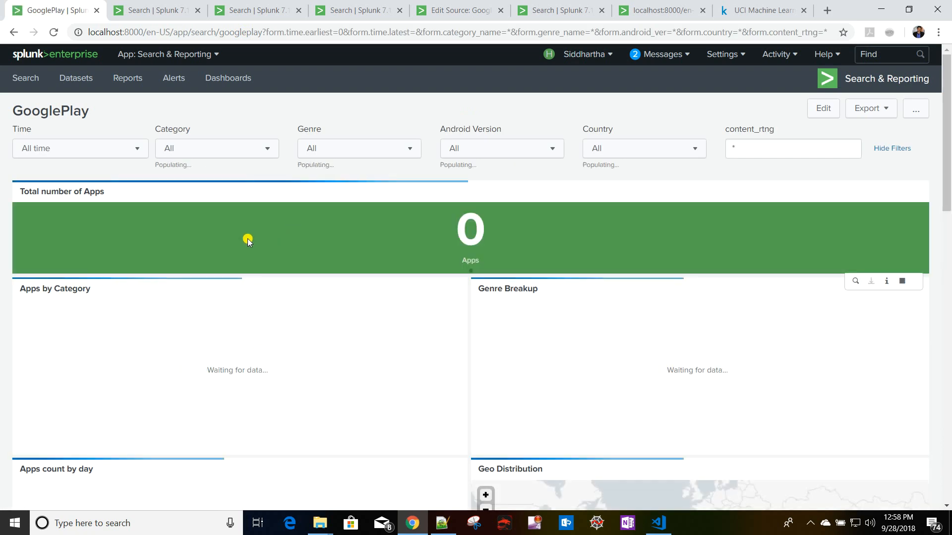
# Filter the dashboard by Everyone using the Content_Rating cell in the first row of Apps Details.
pyautogui.scroll(-12, 248, 239)
pyautogui.click(312, 122)
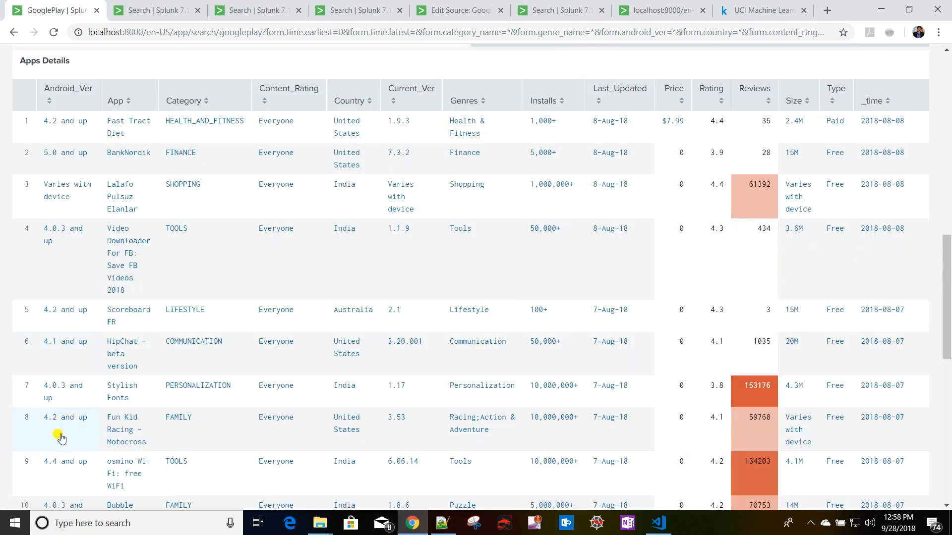
# Examine the filtered Apps Details table, the styling of Clear filter below it, and the charts above.
pyautogui.scroll(-3, 144, 392)
pyautogui.scroll(3, 59, 272)
pyautogui.scroll(-3, 59, 272)
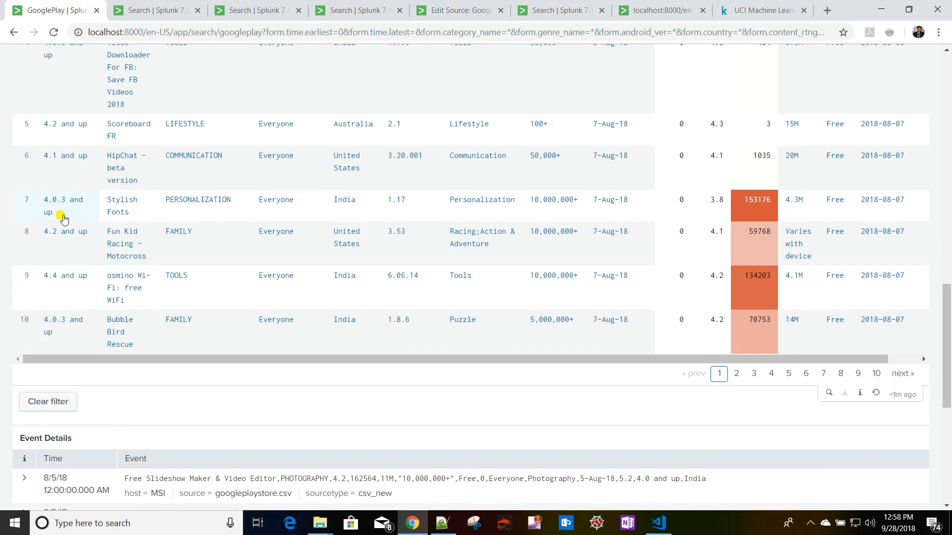
pyautogui.scroll(3, 61, 213)
pyautogui.scroll(4, 139, 281)
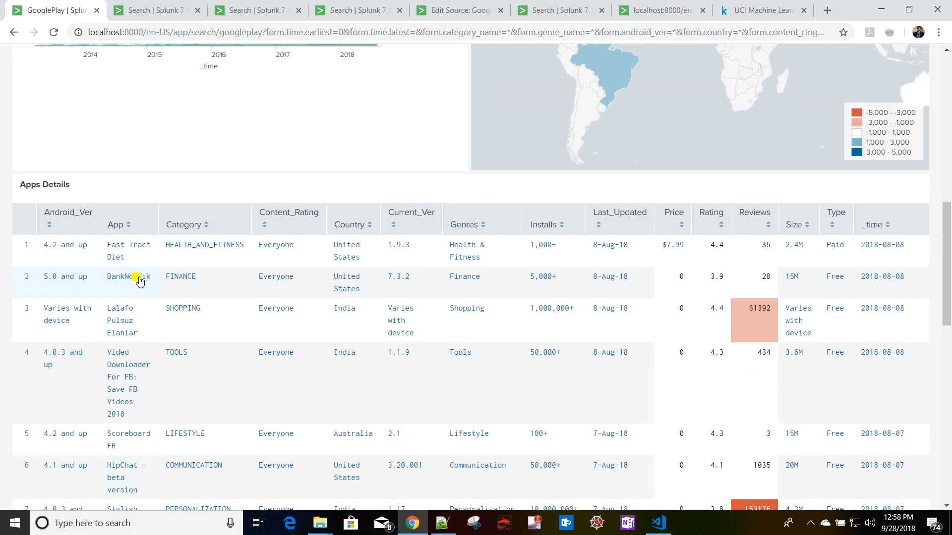
pyautogui.scroll(-4, 141, 337)
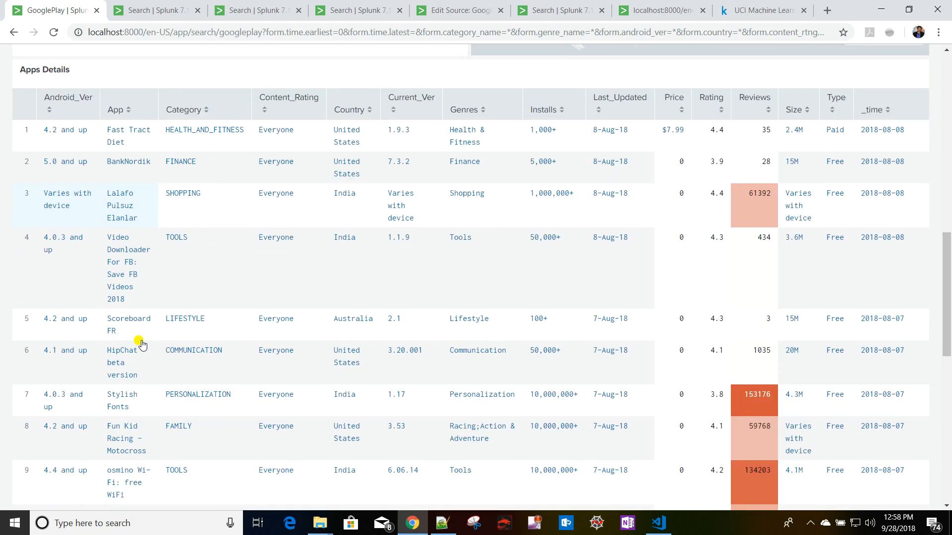
pyautogui.scroll(-2, 141, 343)
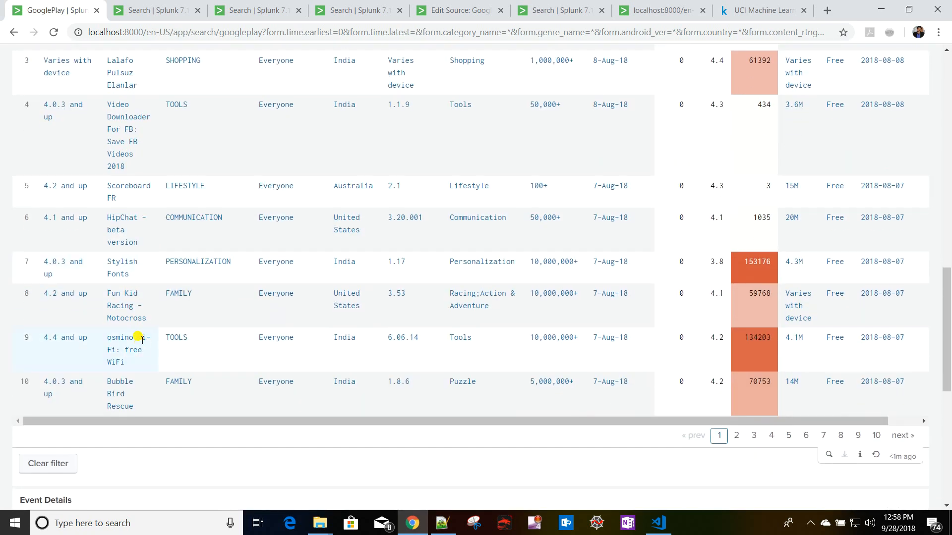
pyautogui.scroll(12, 141, 343)
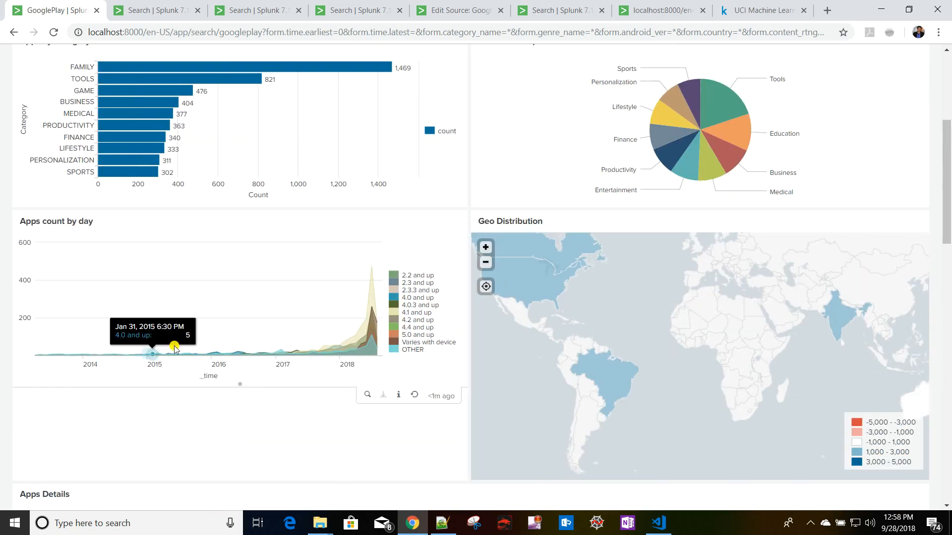
# Switch to File Explorer and bring up the working_with_drilldown folder.
pyautogui.click(442, 523)
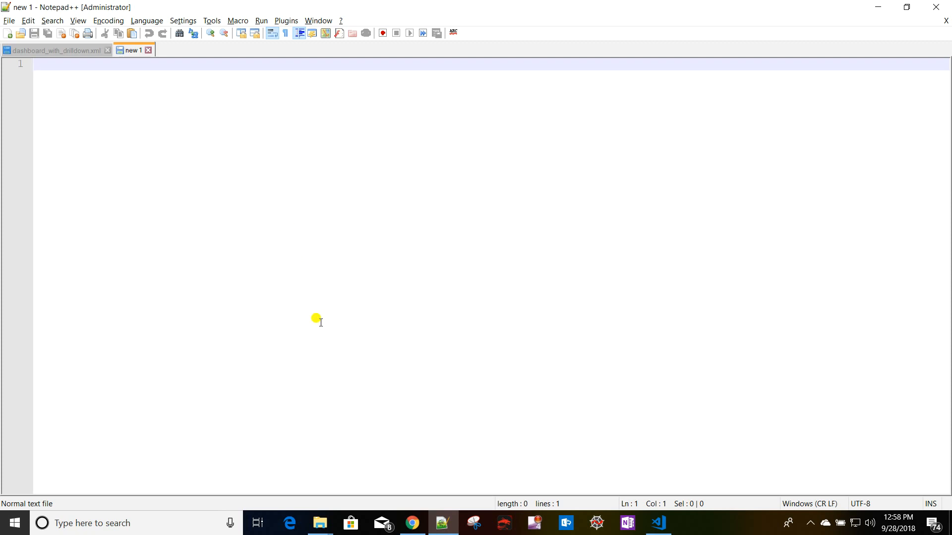
pyautogui.click(317, 526)
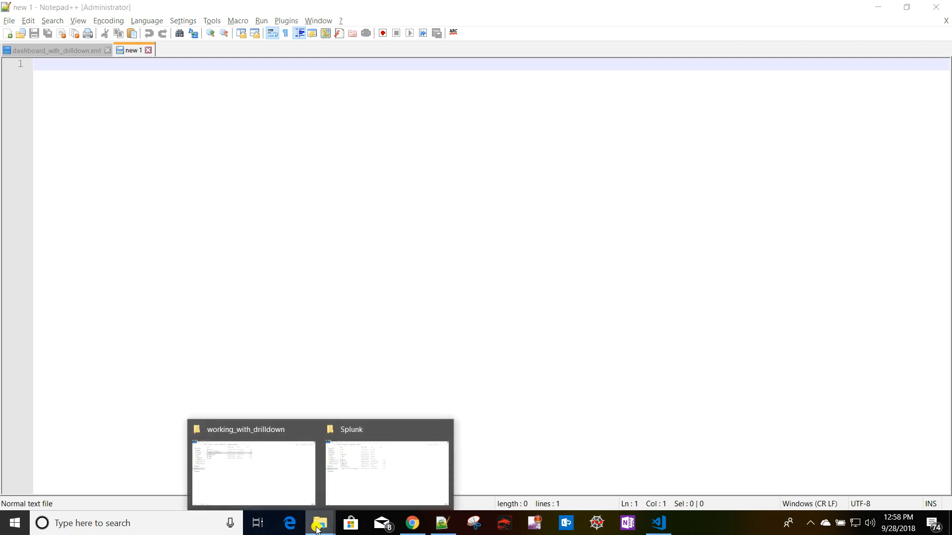
pyautogui.click(282, 474)
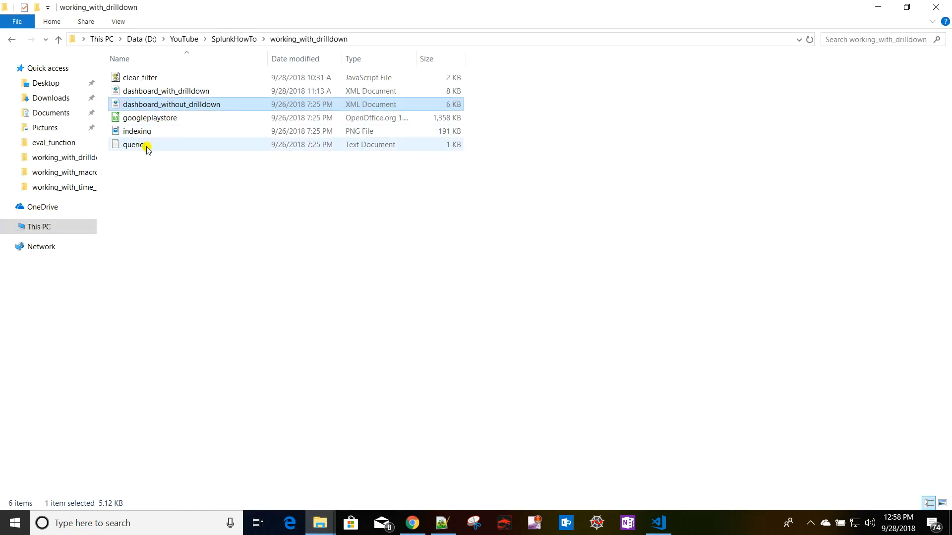
# Open clear_filter in Notepad++ and examine the modules and callback arguments in its require line.
pyautogui.rightClick(140, 77)
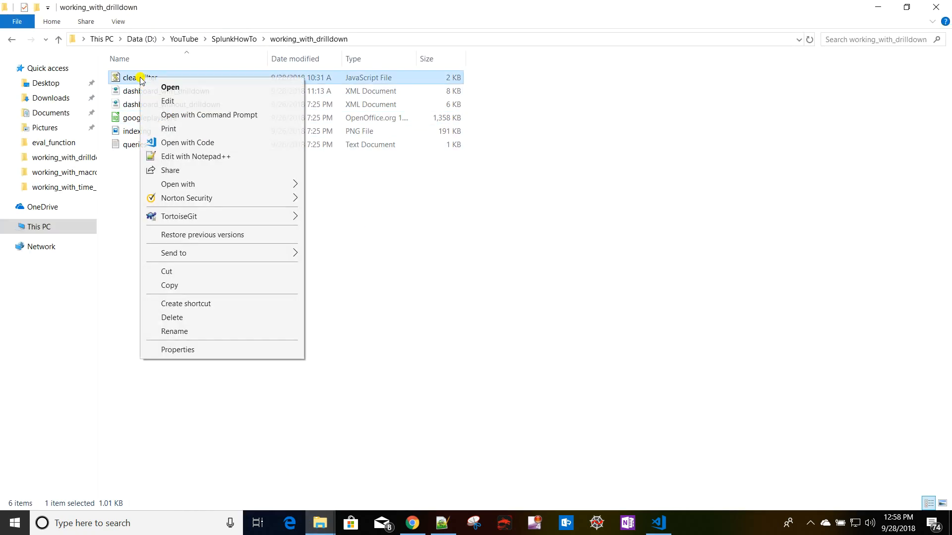
pyautogui.click(215, 156)
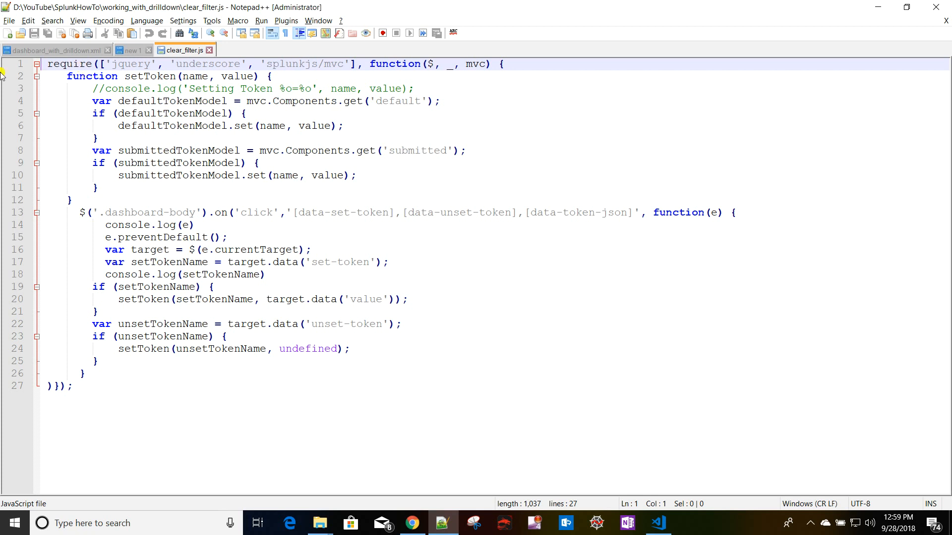
pyautogui.moveTo(48, 63); pyautogui.dragTo(547, 68)
pyautogui.click(484, 72)
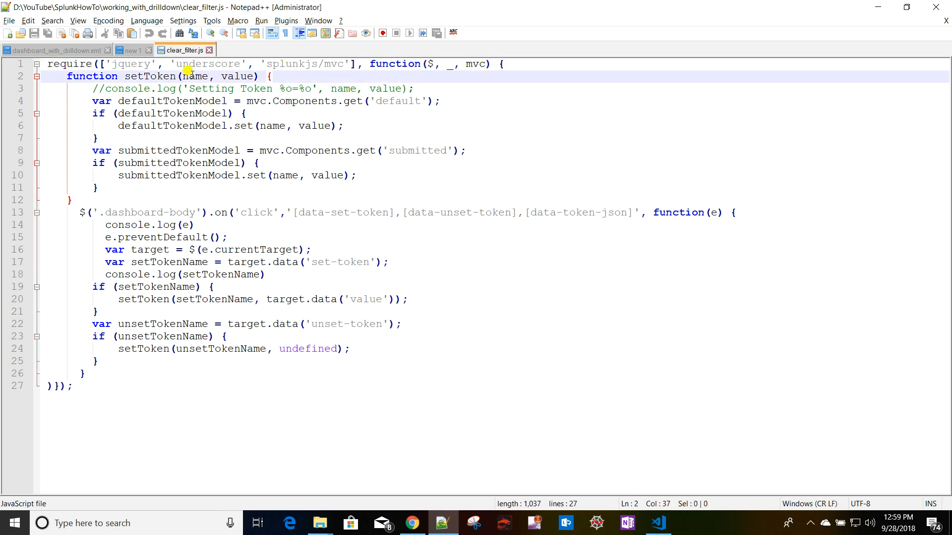
pyautogui.moveTo(354, 62); pyautogui.dragTo(98, 65)
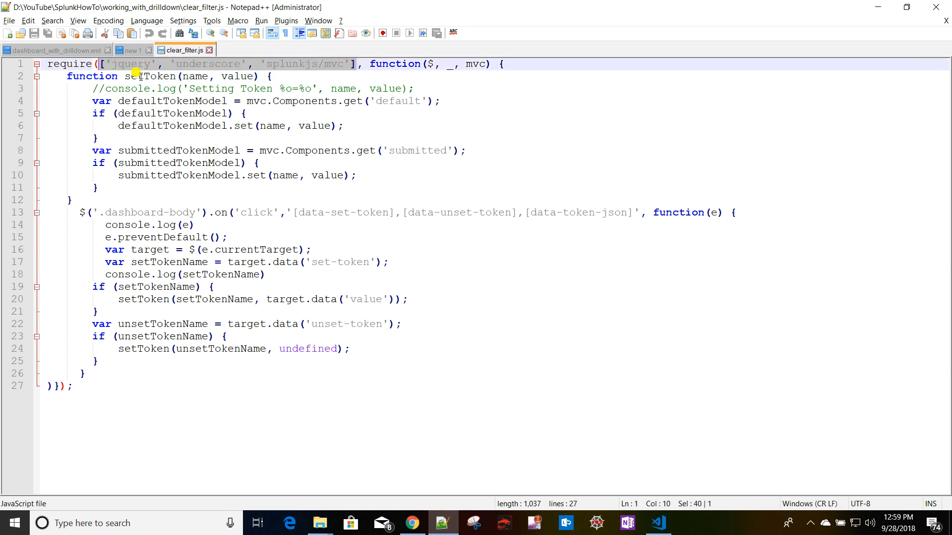
pyautogui.click(306, 68)
pyautogui.moveTo(345, 64); pyautogui.dragTo(273, 66)
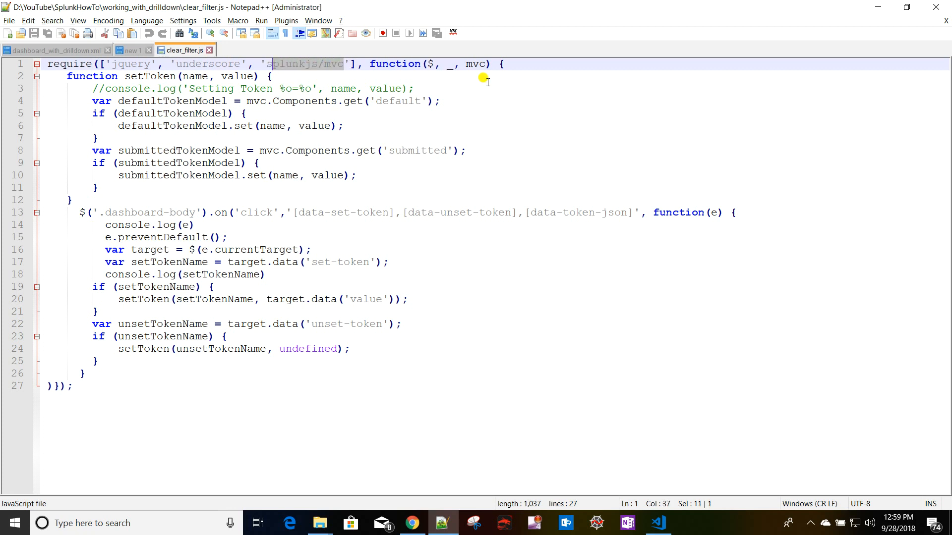
pyautogui.moveTo(427, 64); pyautogui.dragTo(465, 64)
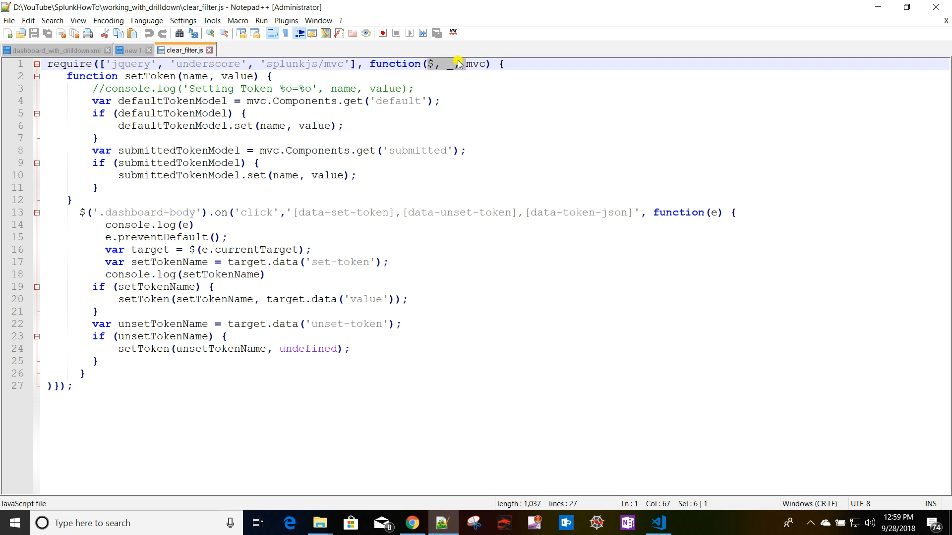
pyautogui.click(432, 64)
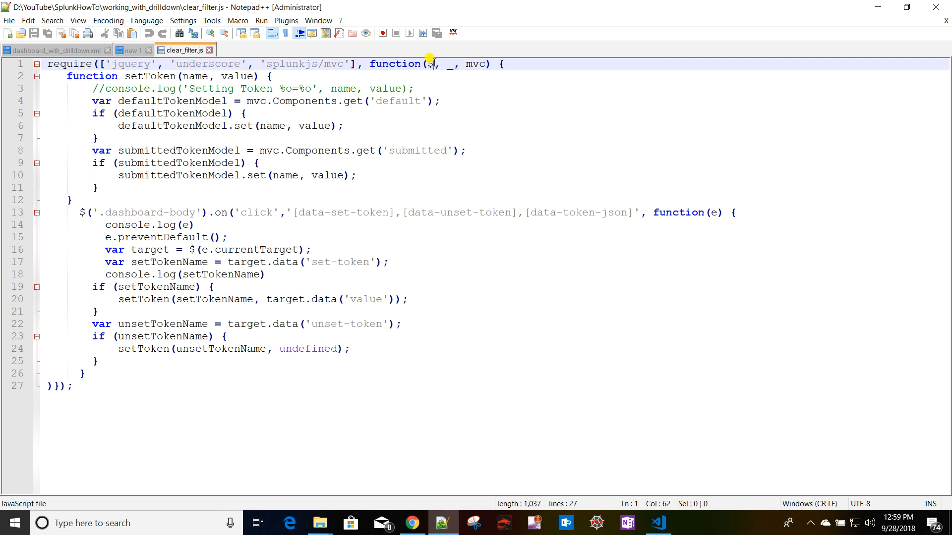
pyautogui.moveTo(431, 64); pyautogui.dragTo(452, 70)
pyautogui.doubleClick(475, 60)
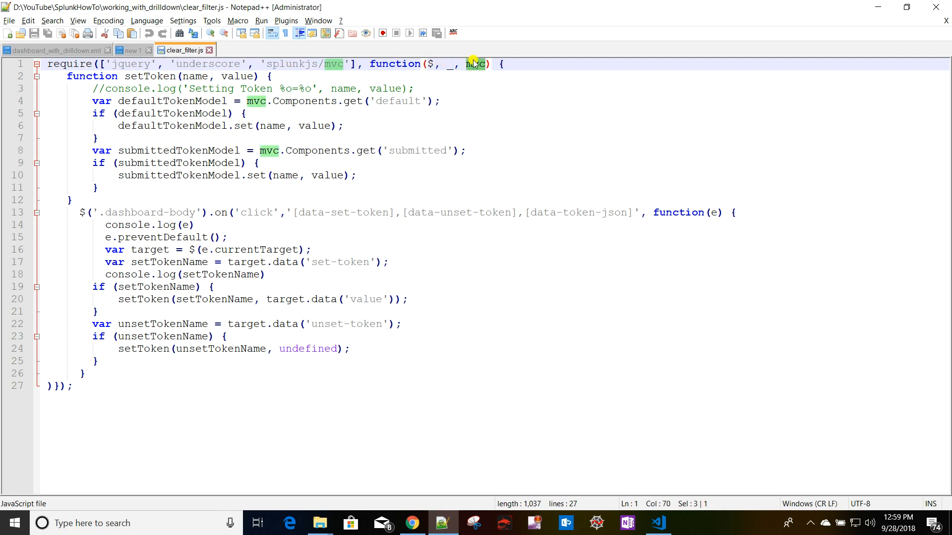
# Examine the body of the setToken function and the dashboard-body click handler below it in clear_filter.js.
pyautogui.click(470, 112)
pyautogui.moveTo(52, 75); pyautogui.dragTo(198, 184)
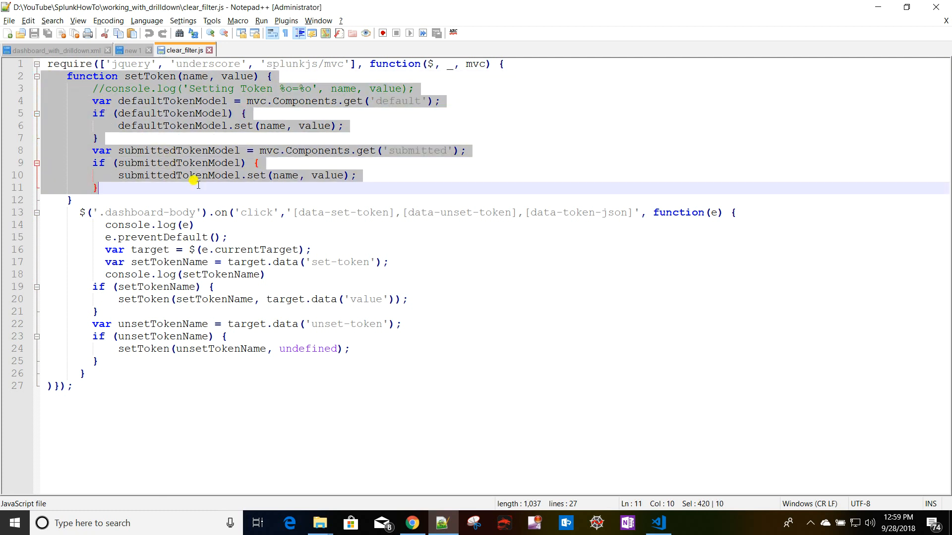
pyautogui.click(235, 175)
pyautogui.moveTo(55, 216); pyautogui.dragTo(155, 373)
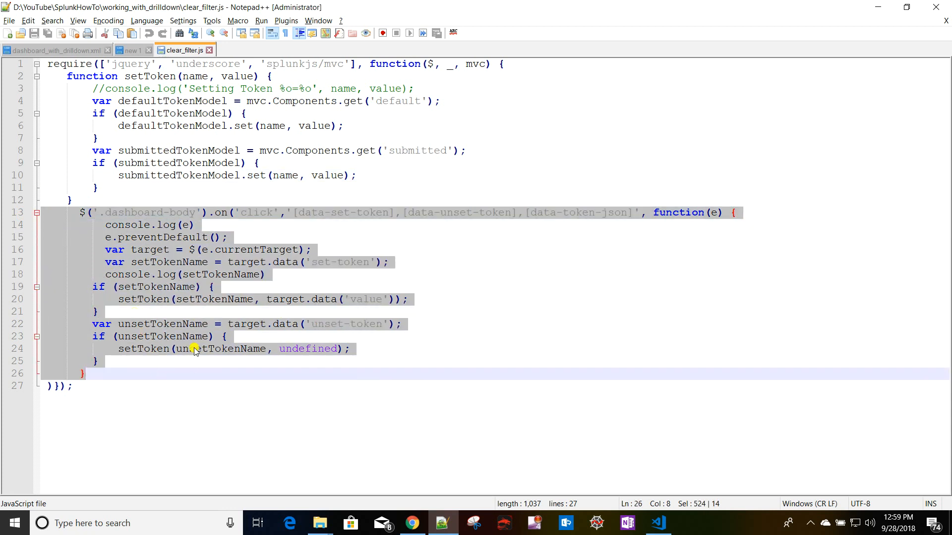
pyautogui.click(196, 349)
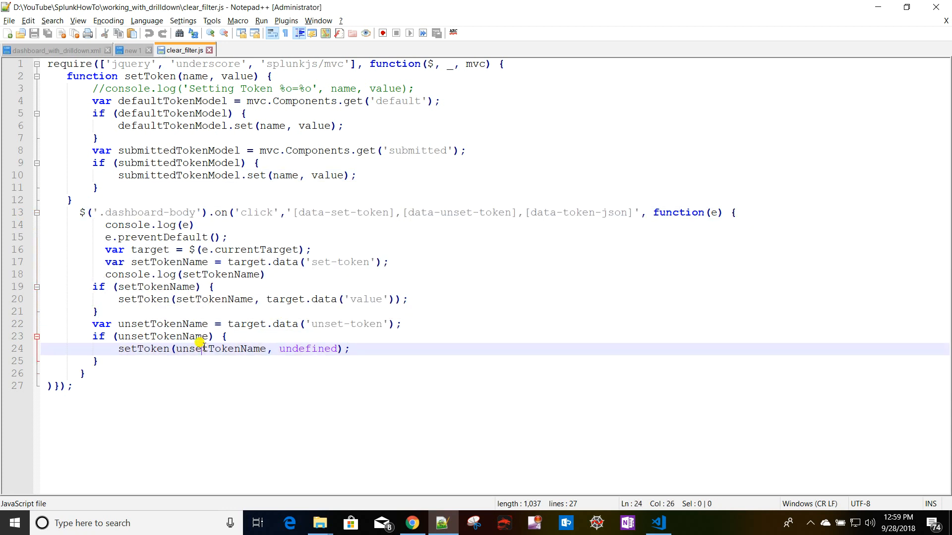
# Switch to Chrome and inspect the Clear filter link's HTML attributes and its enclosing dashboard-body element in widened developer tools.
pyautogui.click(407, 528)
pyautogui.scroll(-10, 170, 365)
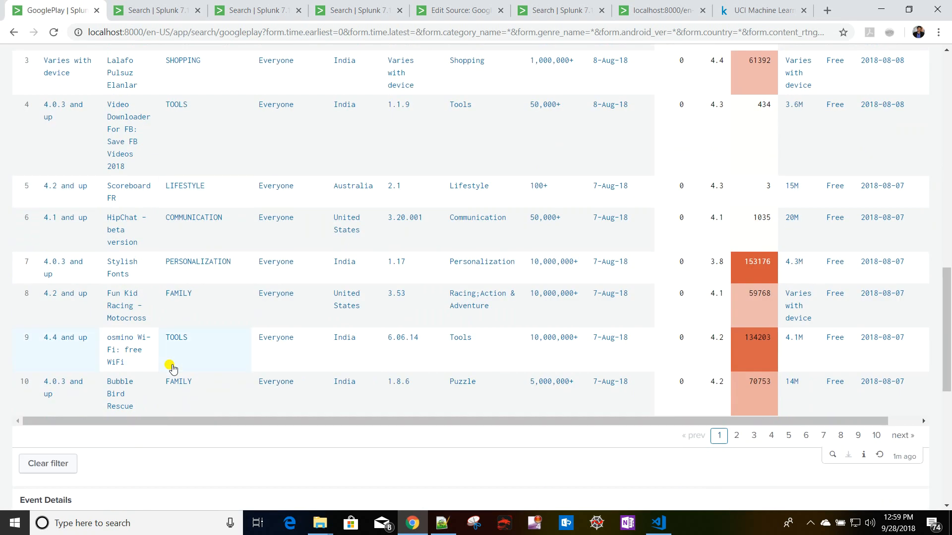
pyautogui.scroll(-3, 170, 365)
pyautogui.rightClick(53, 340)
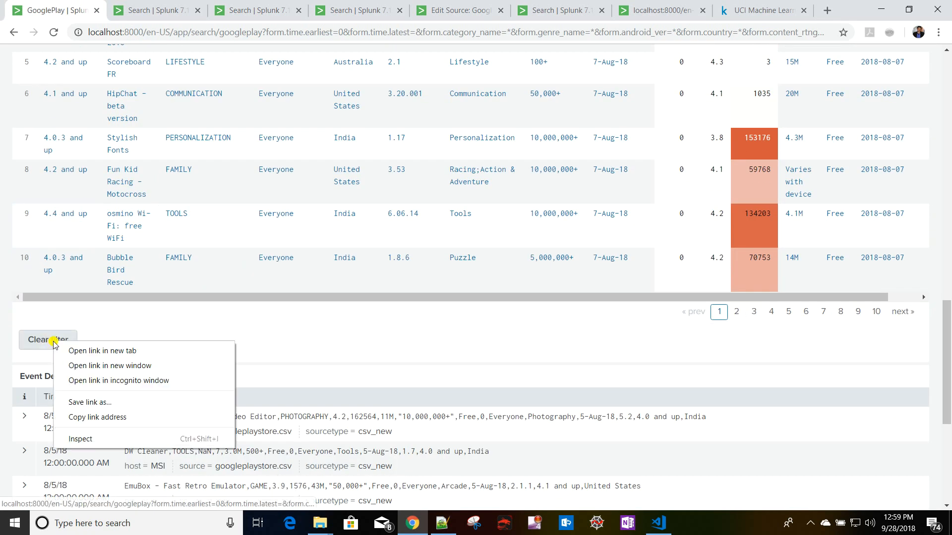
pyautogui.click(99, 437)
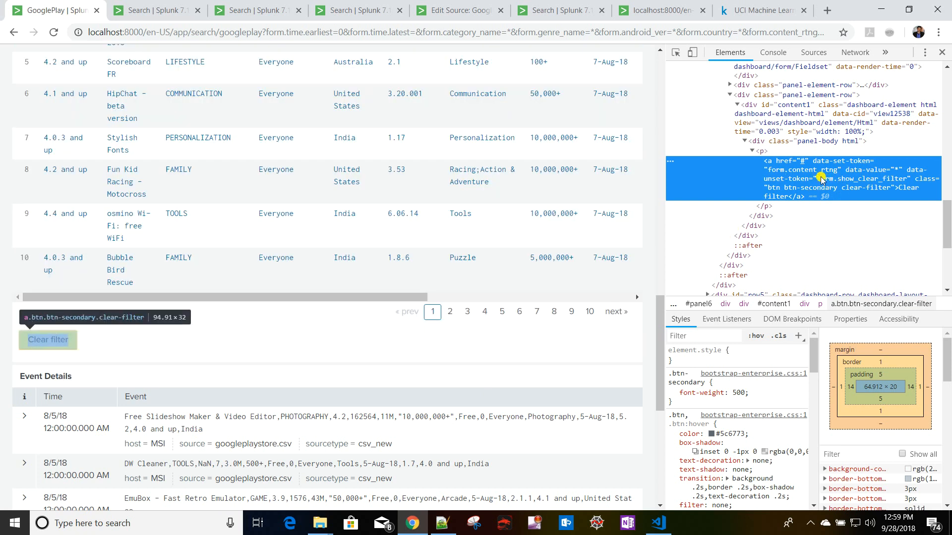
pyautogui.moveTo(667, 179); pyautogui.dragTo(241, 213)
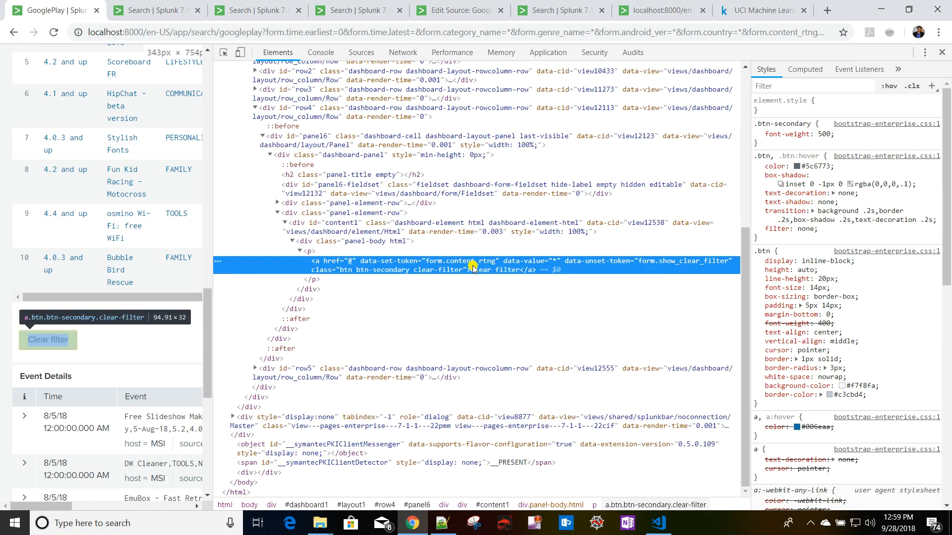
pyautogui.scroll(2, 496, 248)
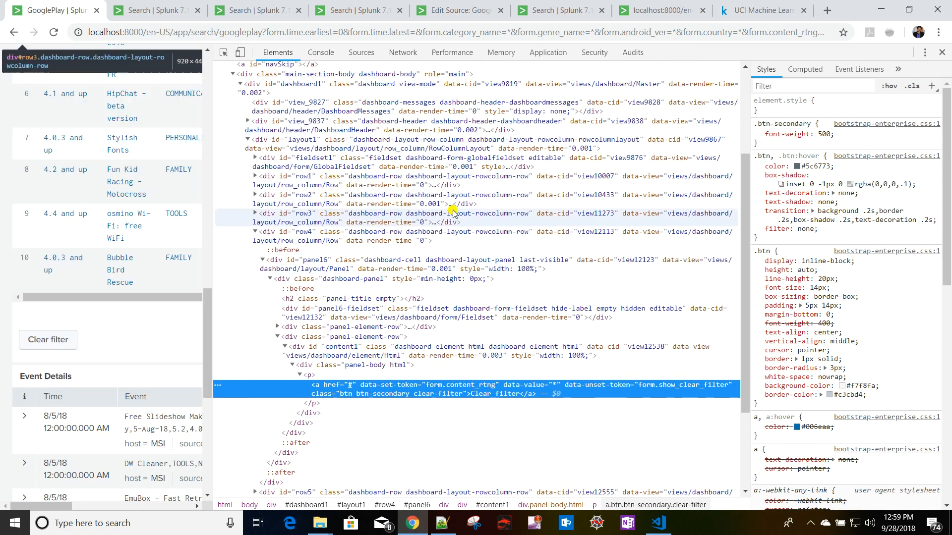
pyautogui.scroll(1, 416, 188)
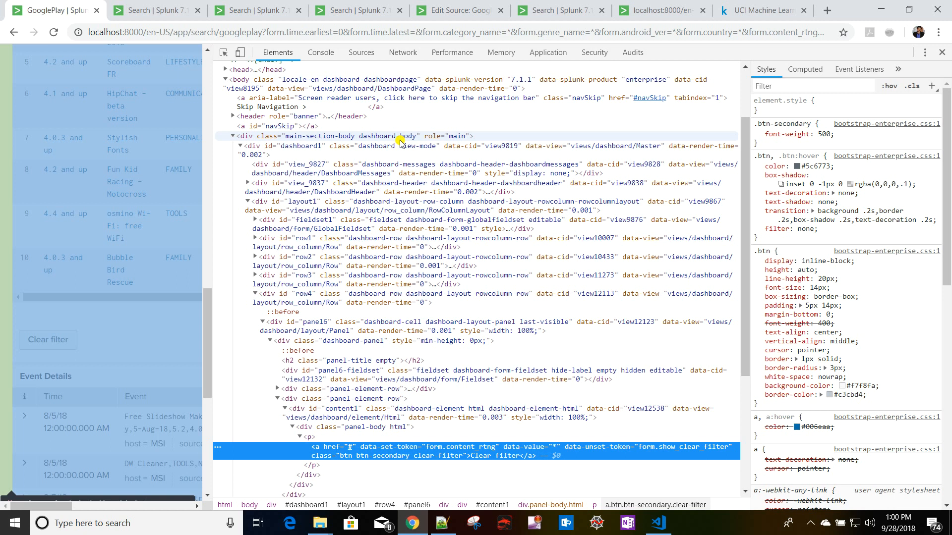
# Switch back to Notepad++ and examine the .dashboard-body selector and the data-token attributes in the click handler's first line.
pyautogui.click(444, 526)
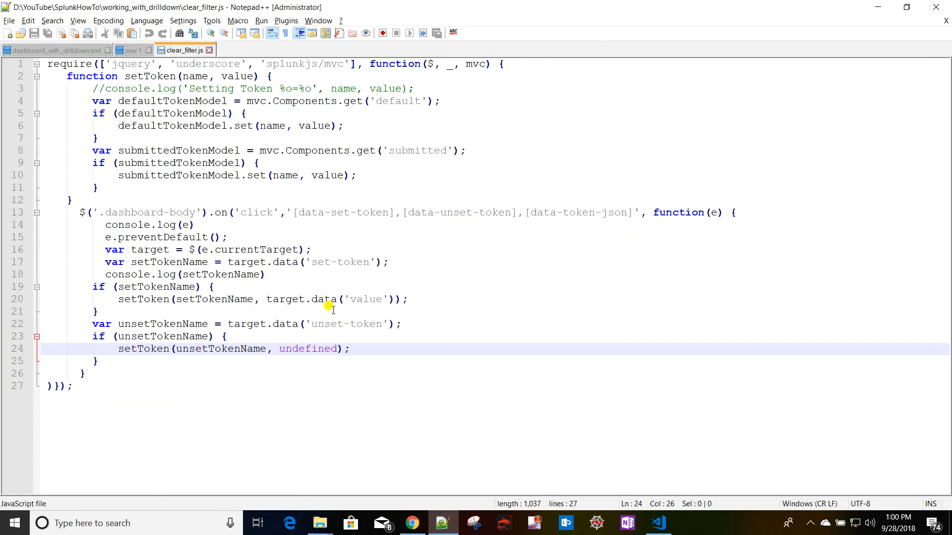
pyautogui.moveTo(104, 211); pyautogui.dragTo(197, 212)
pyautogui.click(231, 212)
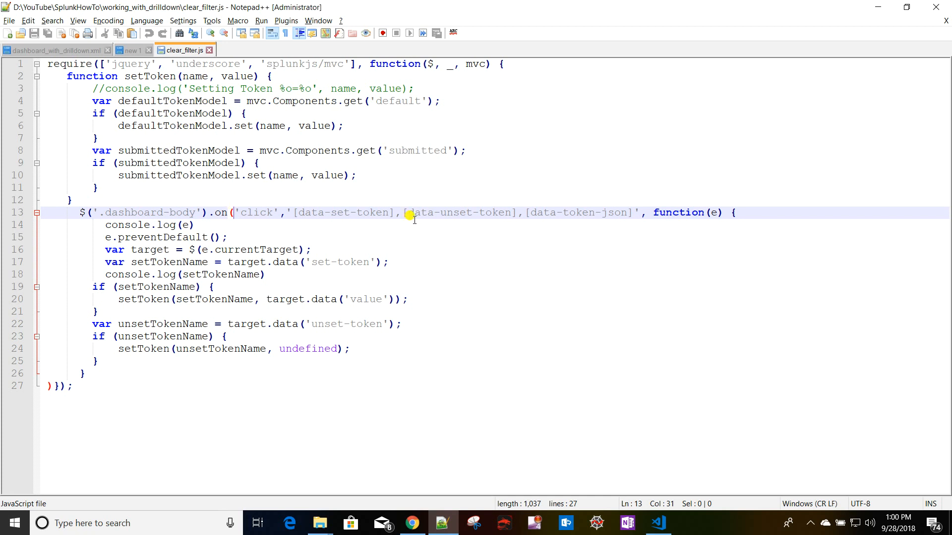
pyautogui.moveTo(294, 213); pyautogui.dragTo(629, 213)
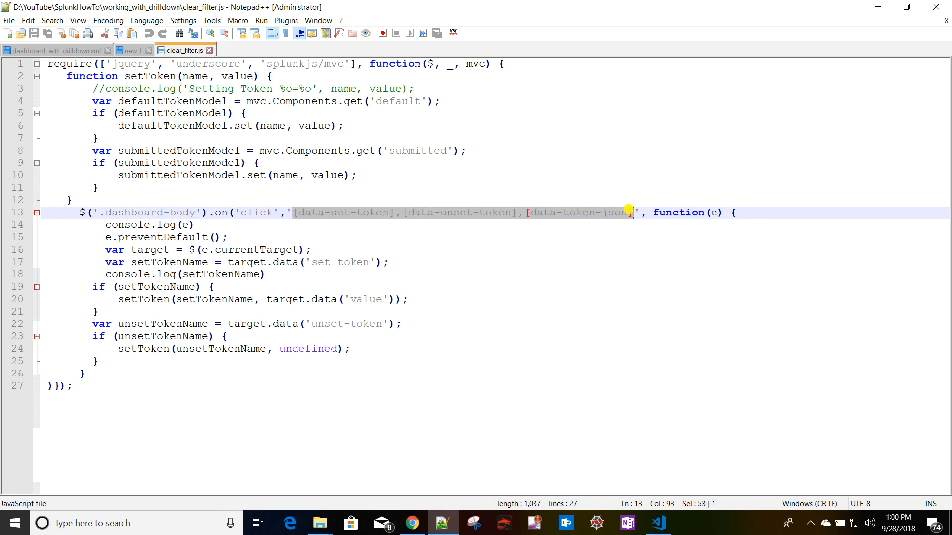
pyautogui.click(494, 221)
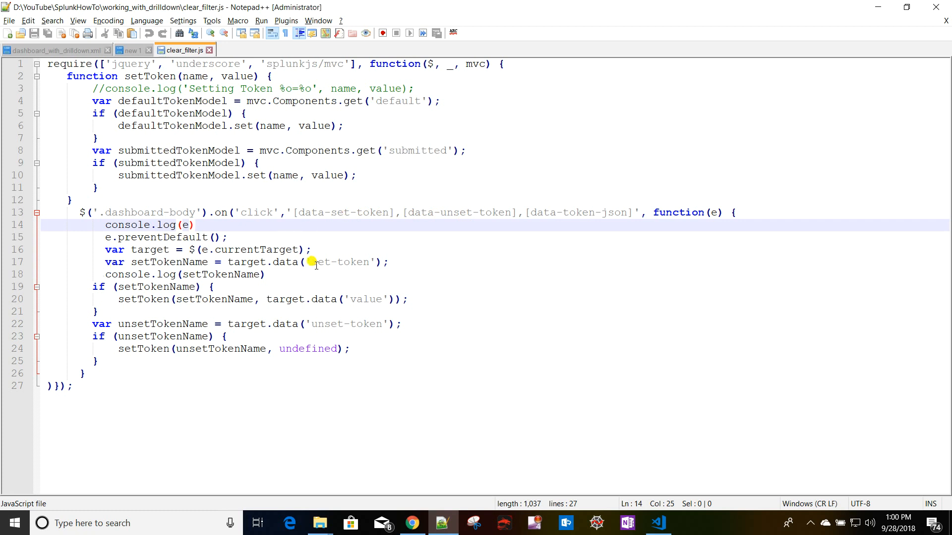
# Examine the setTokenName assignment from set-token and the setToken call that uses it in the click handler.
pyautogui.moveTo(397, 262); pyautogui.dragTo(106, 262)
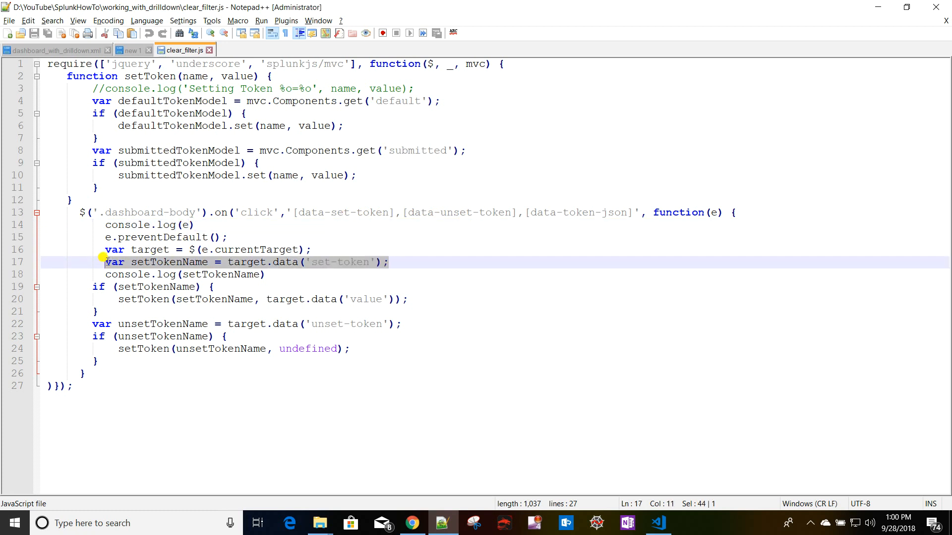
pyautogui.click(324, 261)
pyautogui.doubleClick(139, 262)
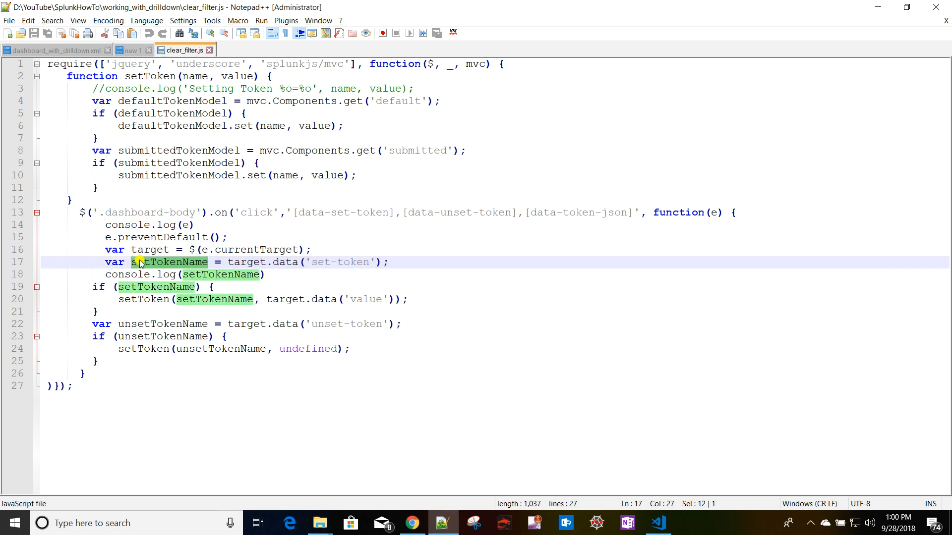
pyautogui.click(138, 262)
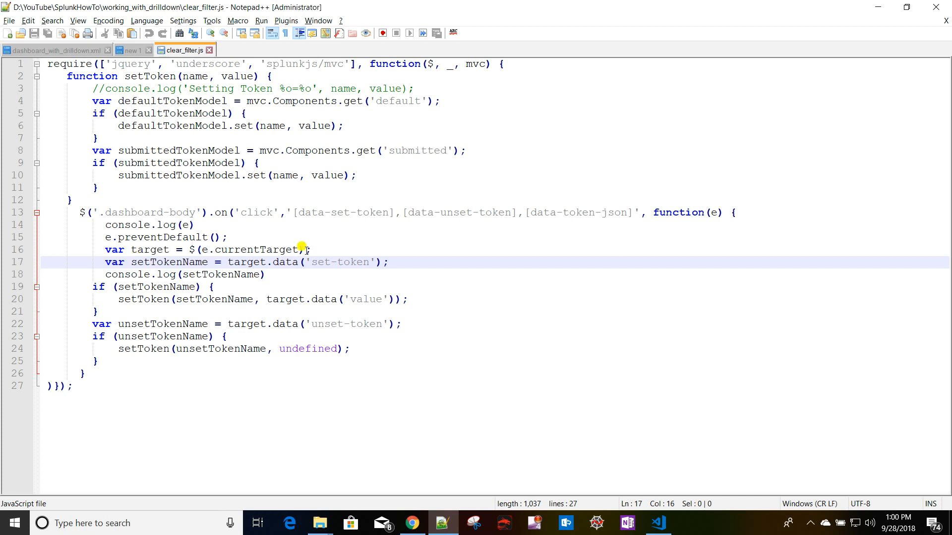
pyautogui.moveTo(110, 300); pyautogui.dragTo(422, 299)
pyautogui.click(139, 297)
pyautogui.doubleClick(140, 298)
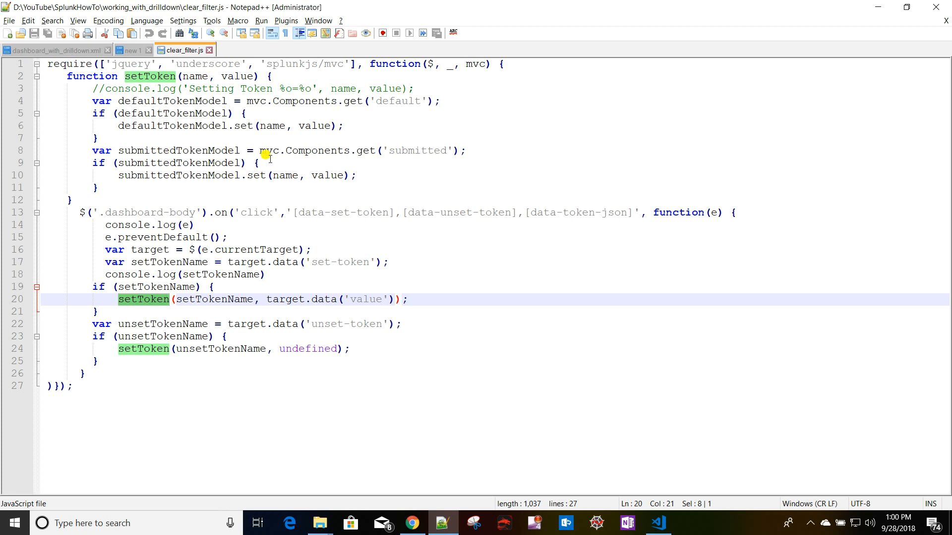
# Delete the submittedTokenModel block from setToken and examine the remaining default token model code and the setToken call's arguments.
pyautogui.moveTo(246, 101); pyautogui.dragTo(383, 99)
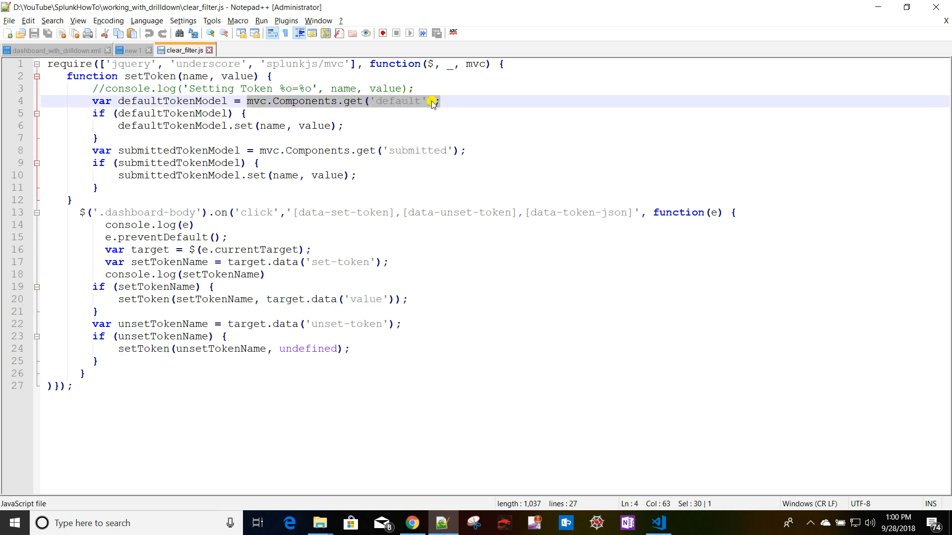
pyautogui.moveTo(75, 148); pyautogui.dragTo(345, 184)
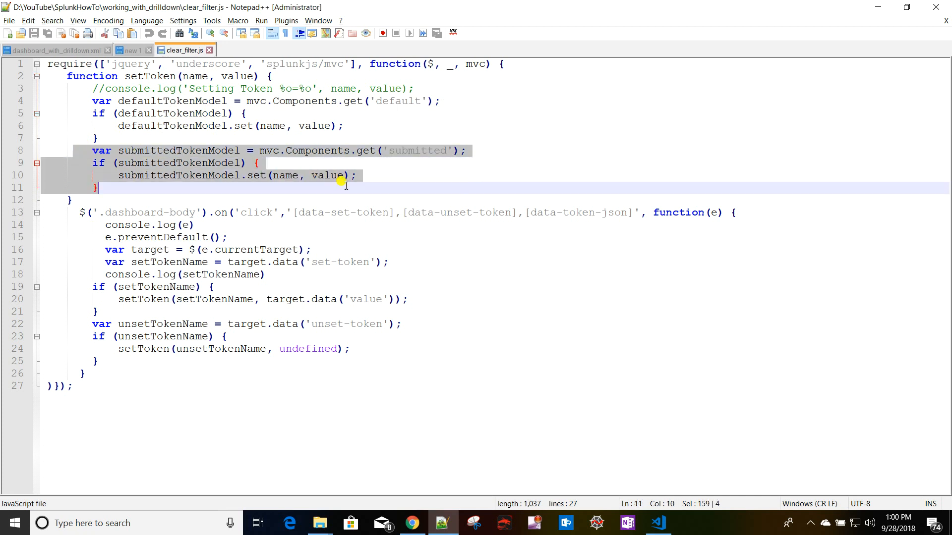
pyautogui.press('Delete')
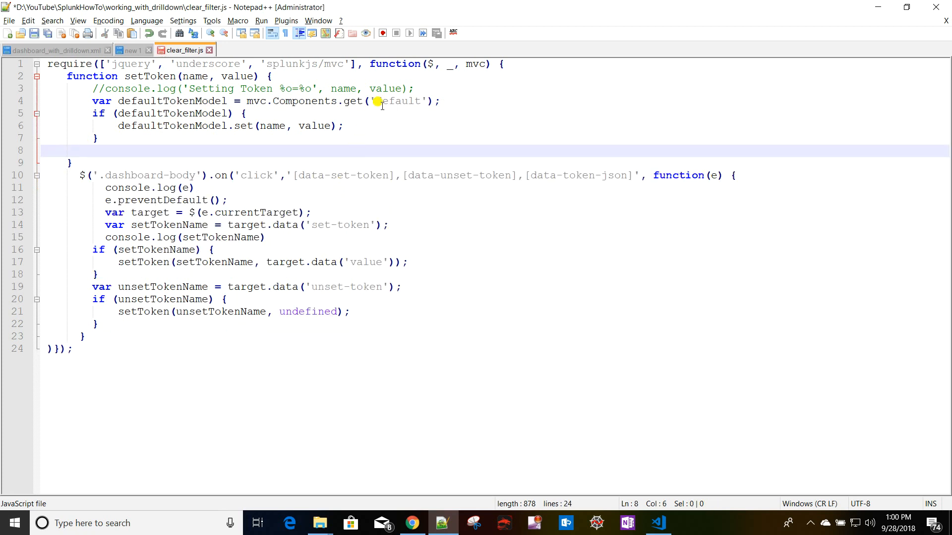
pyautogui.doubleClick(301, 102)
pyautogui.doubleClick(399, 102)
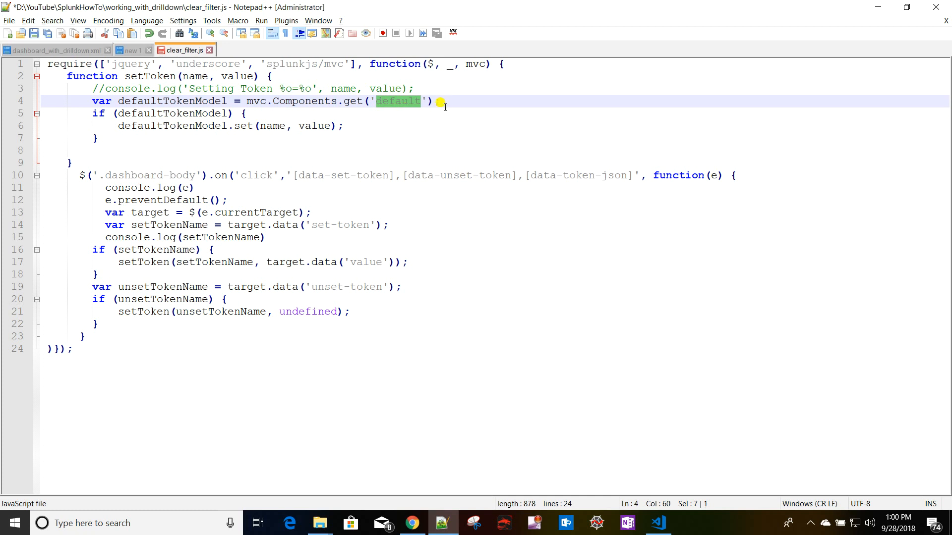
pyautogui.moveTo(446, 103); pyautogui.dragTo(247, 104)
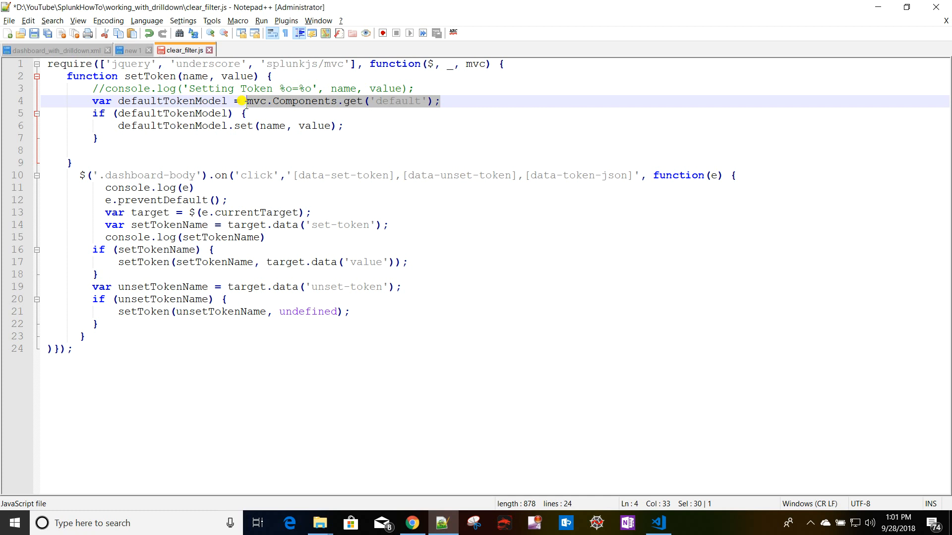
pyautogui.click(188, 126)
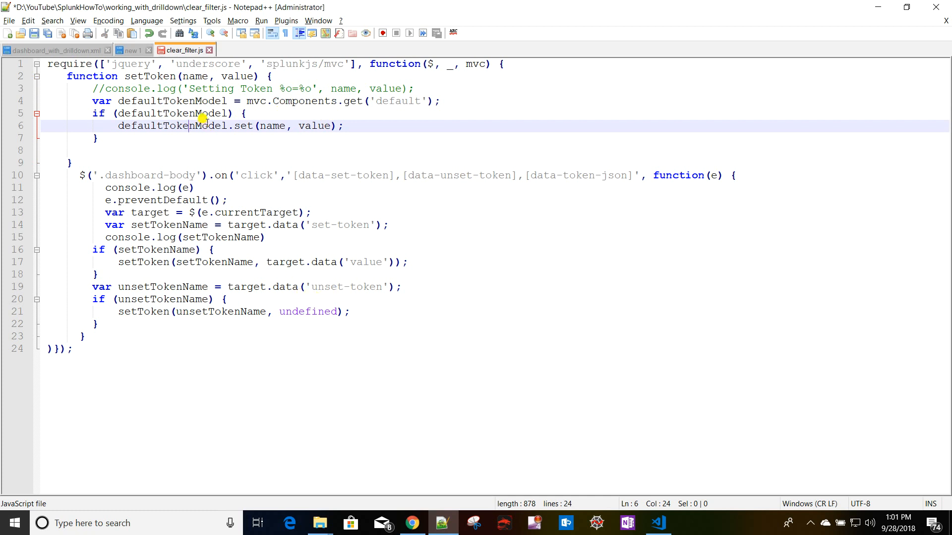
pyautogui.doubleClick(227, 261)
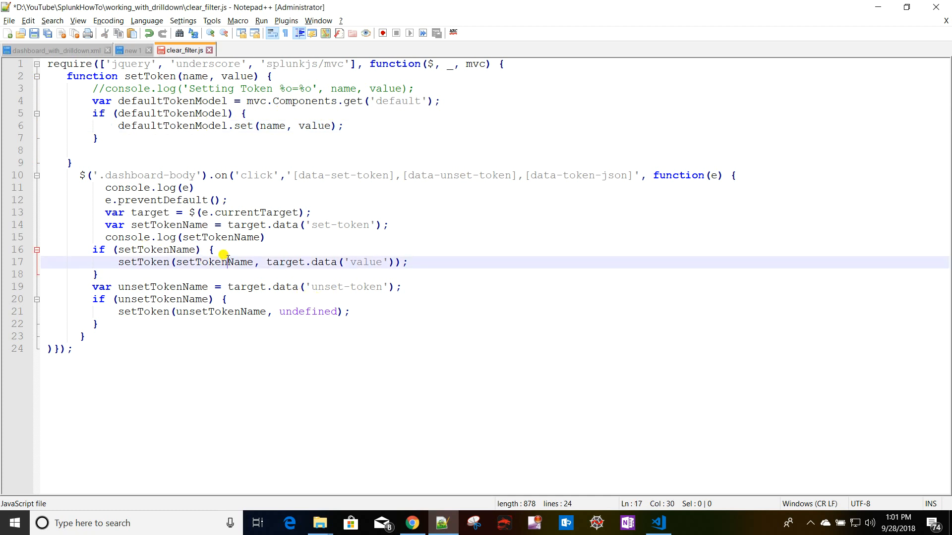
pyautogui.doubleClick(374, 261)
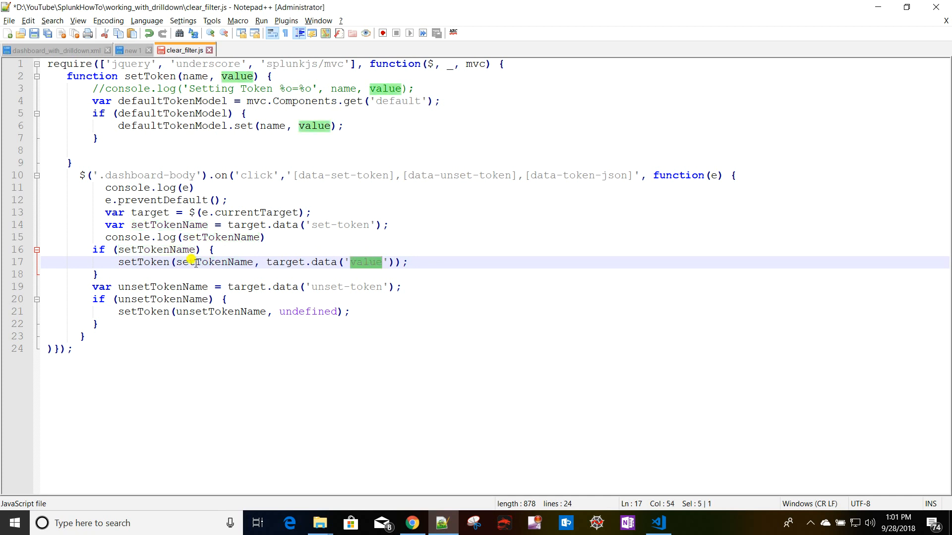
# Undo the deletion of the submittedTokenModel block and close clear_filter.js.
pyautogui.hotkey('ctrl', 'z')
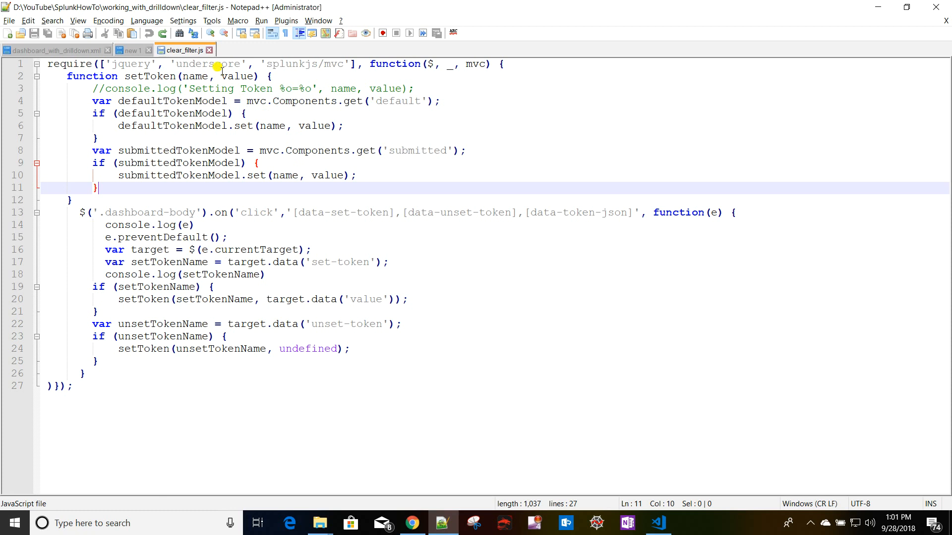
pyautogui.click(210, 50)
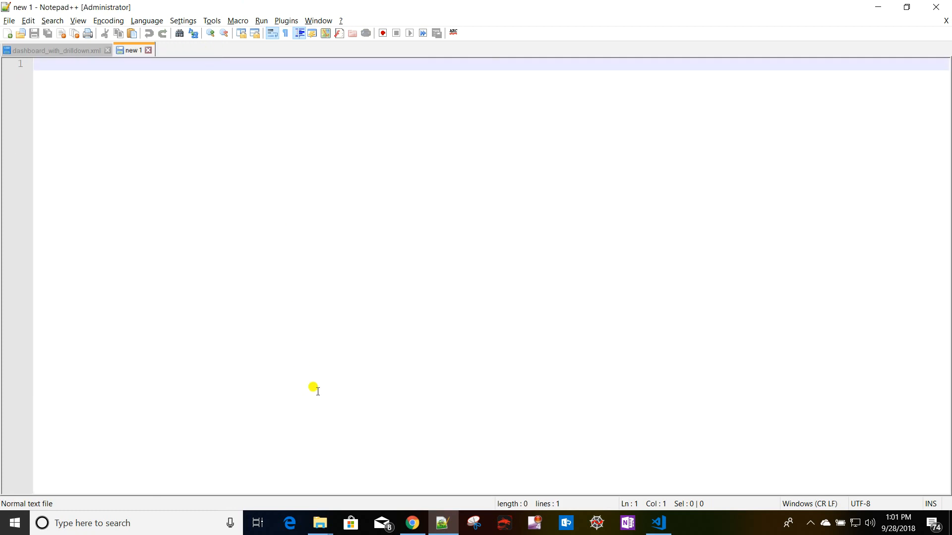
# Switch to File Explorer and copy the clear_filter script from working_with_drilldown into Splunk\etc\apps\search\appserver\static.
pyautogui.moveTo(323, 529)
pyautogui.click(260, 478)
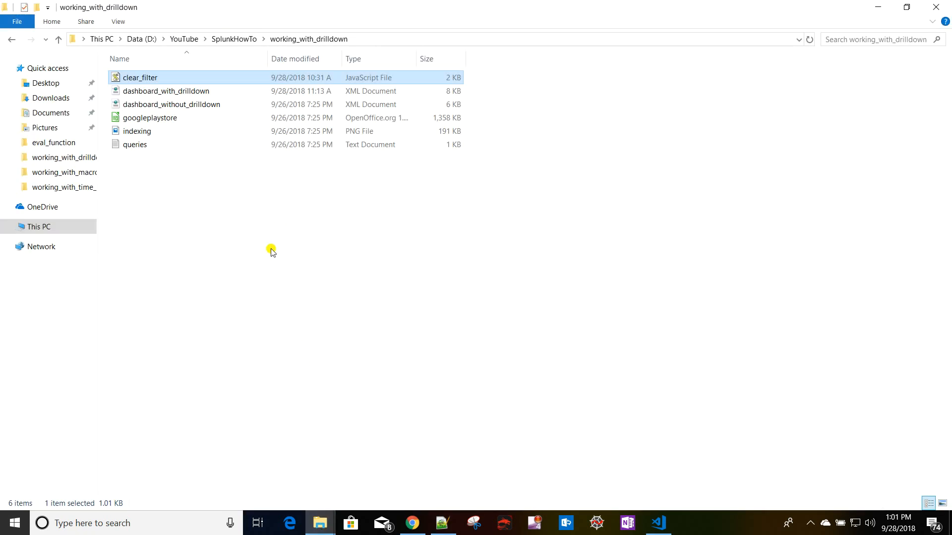
pyautogui.click(380, 477)
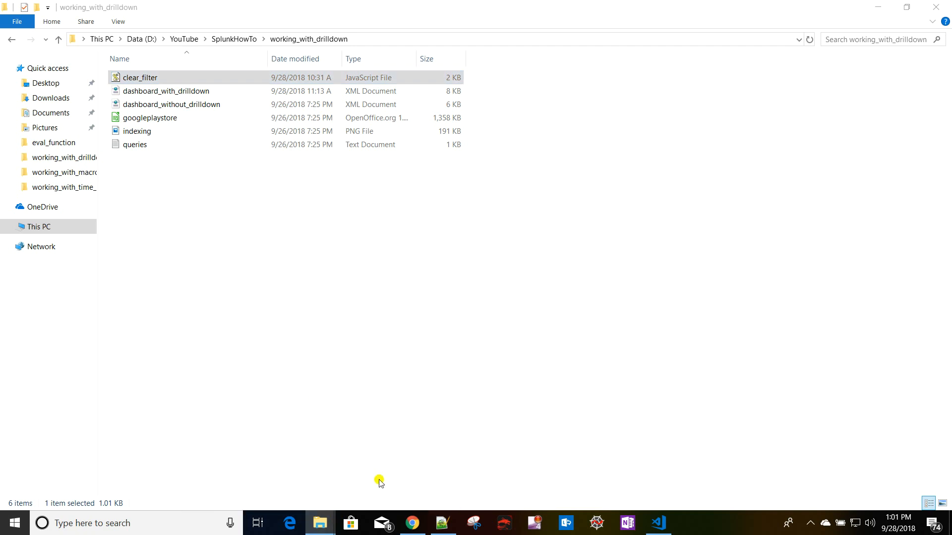
pyautogui.doubleClick(163, 93)
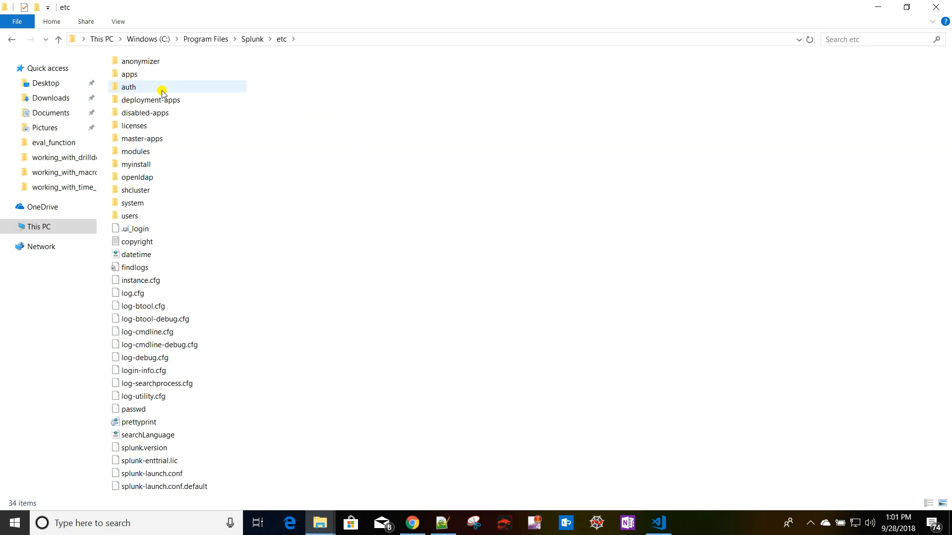
pyautogui.doubleClick(161, 79)
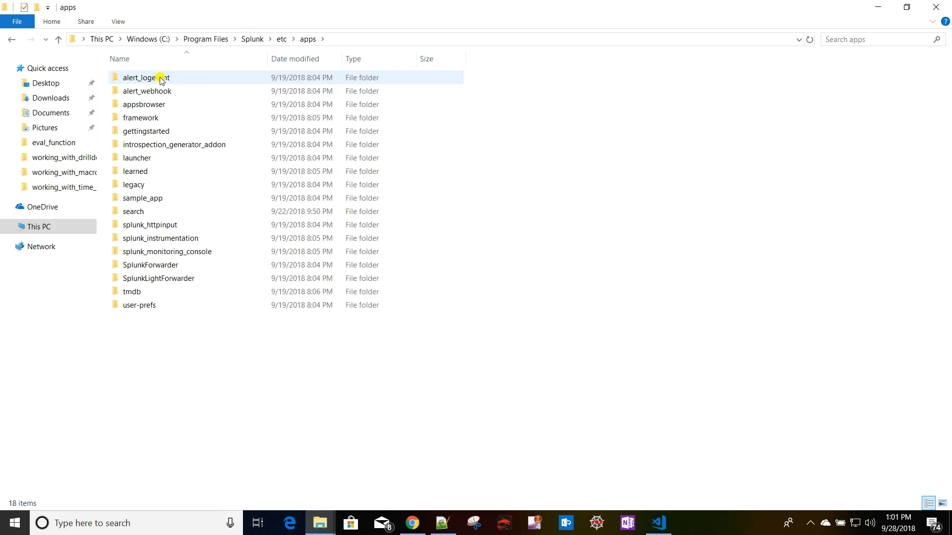
pyautogui.doubleClick(135, 213)
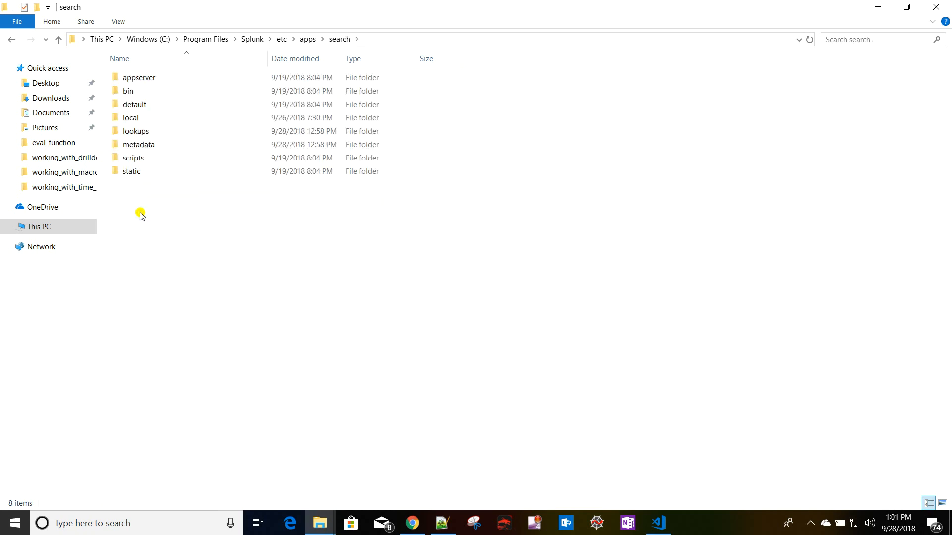
pyautogui.doubleClick(164, 77)
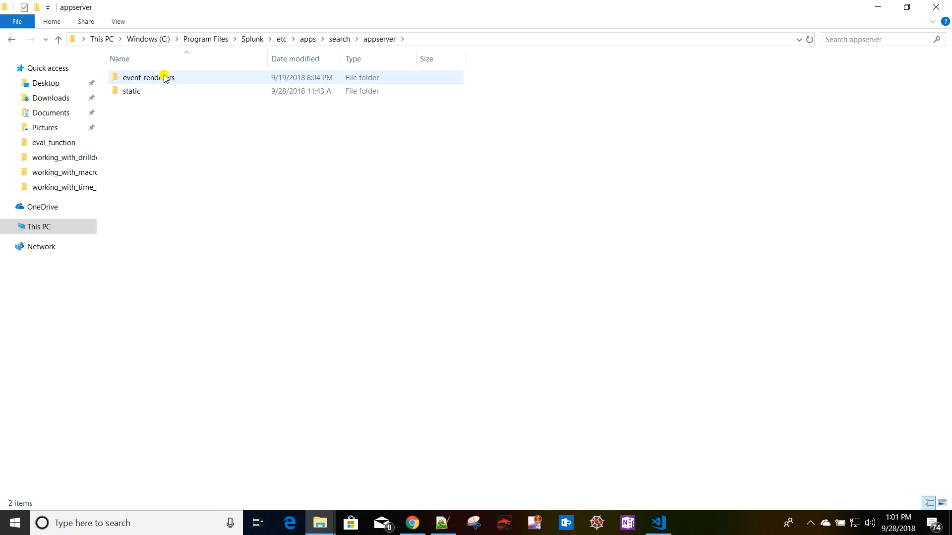
pyautogui.click(156, 96)
pyautogui.doubleClick(155, 93)
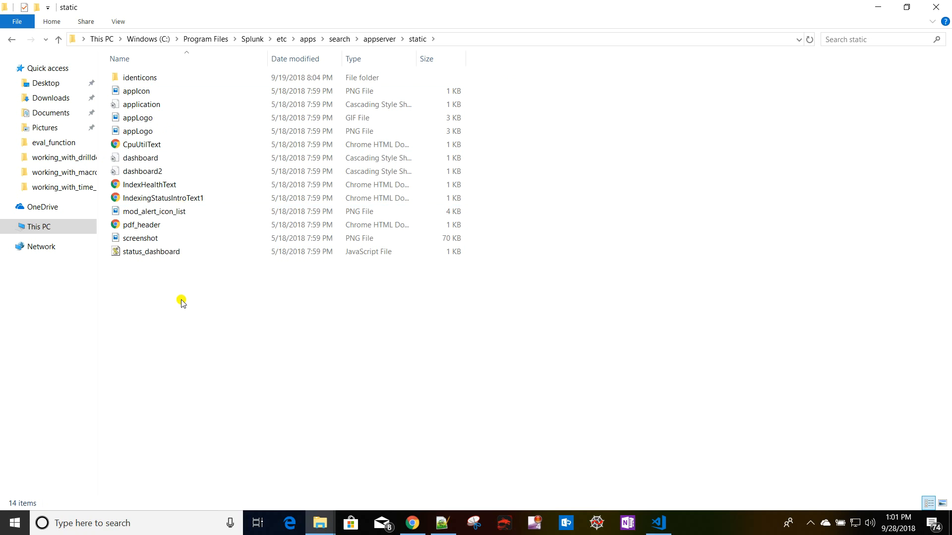
pyautogui.hotkey('ctrl', 'v')
pyautogui.click(456, 206)
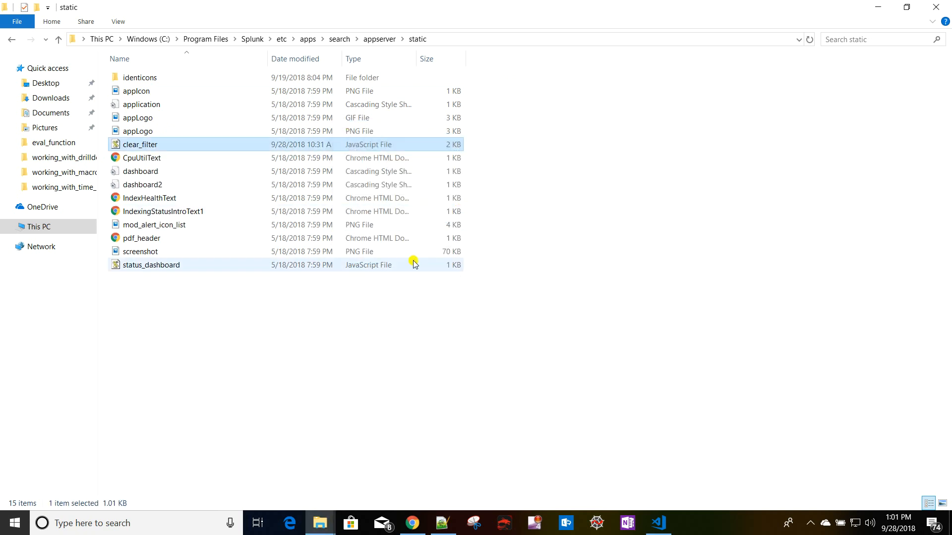
# Switch to Chrome, close the developer tools and open the GooglePlay dashboard's source for editing.
pyautogui.click(411, 522)
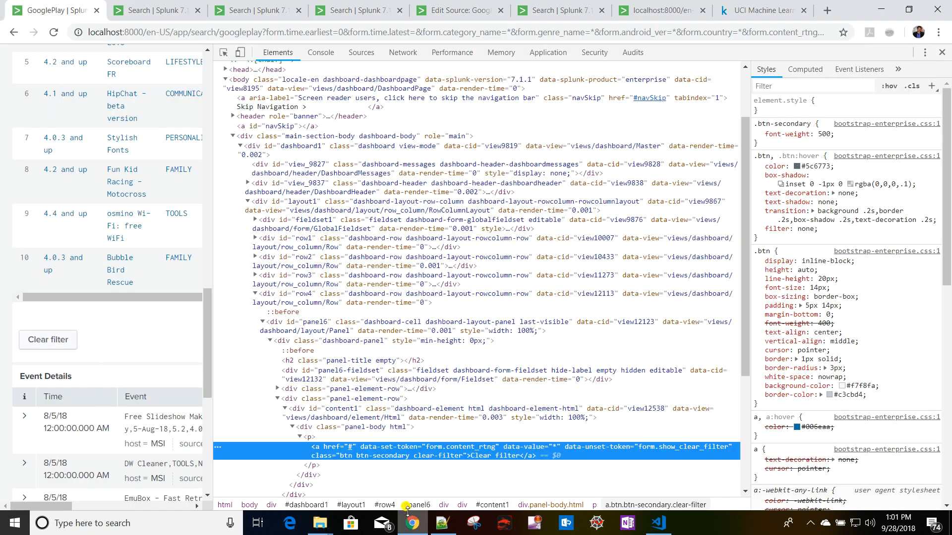
pyautogui.click(942, 54)
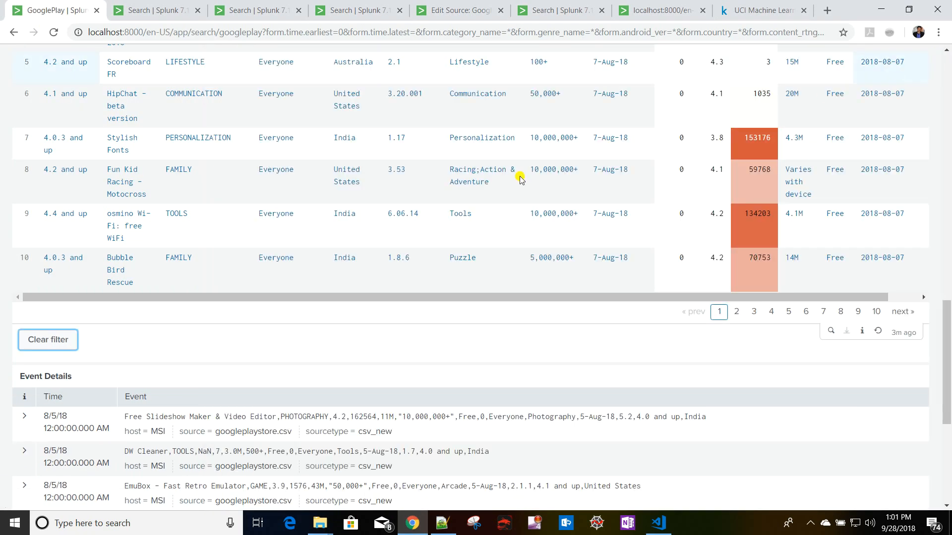
pyautogui.scroll(15, 627, 159)
pyautogui.click(822, 108)
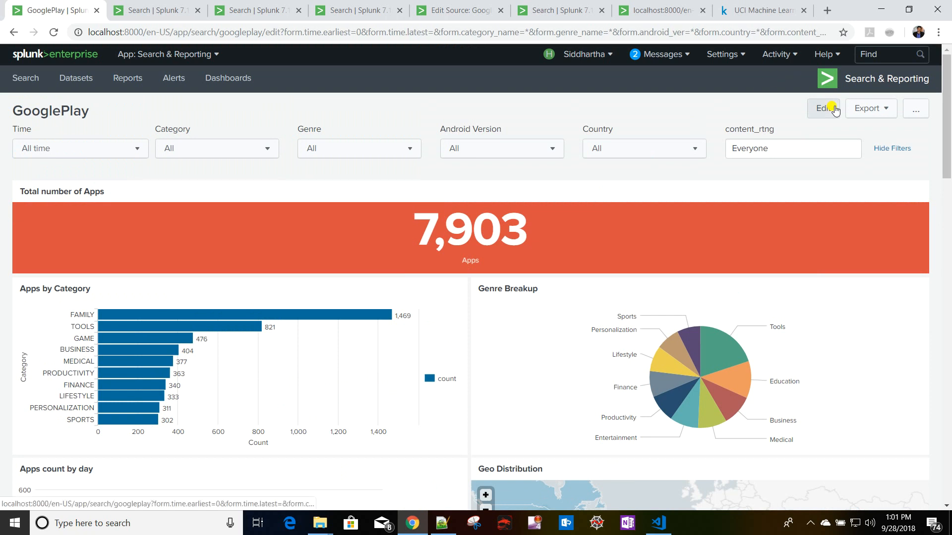
pyautogui.click(150, 117)
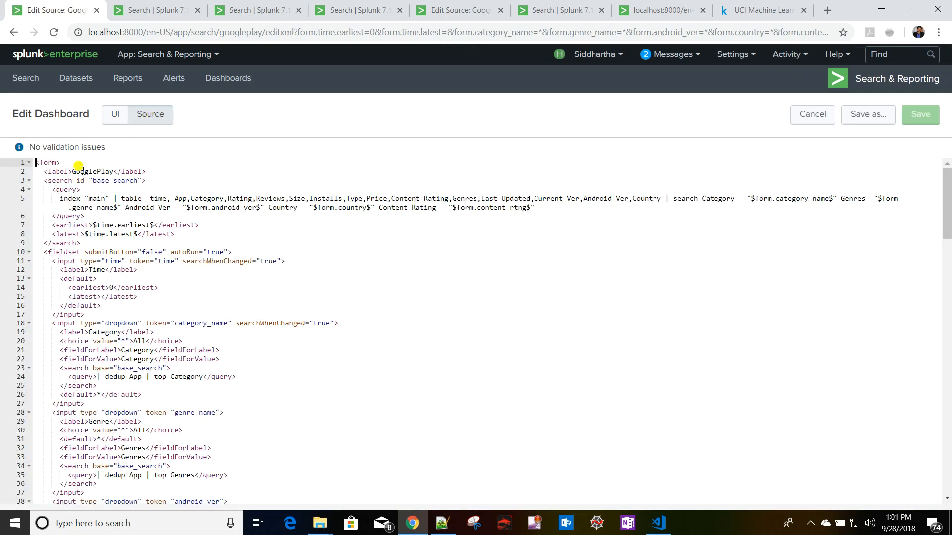
# Add a script attribute to the opening form tag using the clear_filter file name and save the dashboard.
pyautogui.click(56, 162)
pyautogui.write('script="')
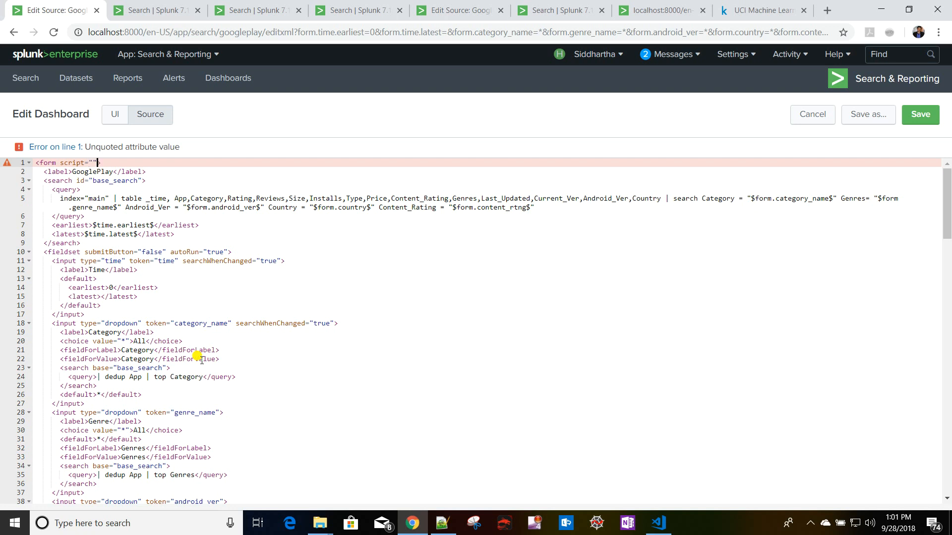
pyautogui.moveTo(313, 511)
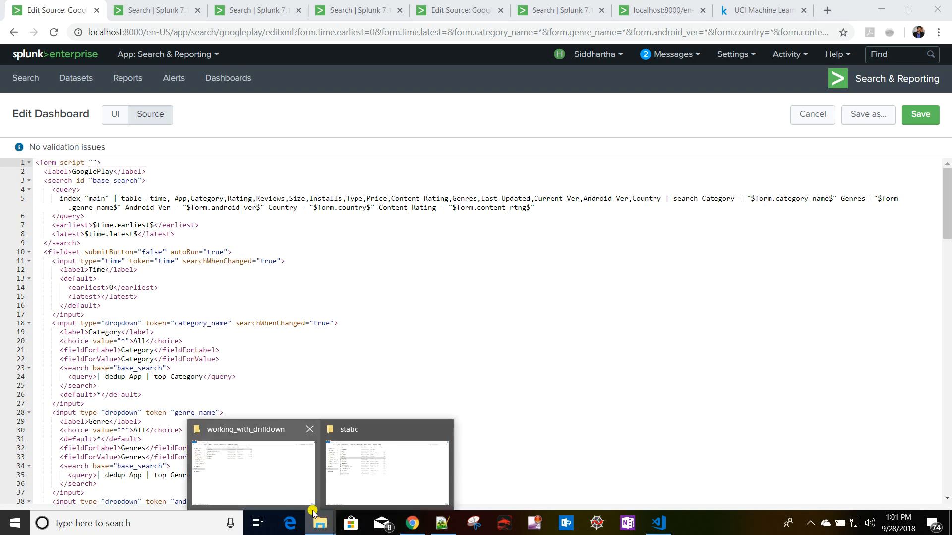
pyautogui.click(362, 471)
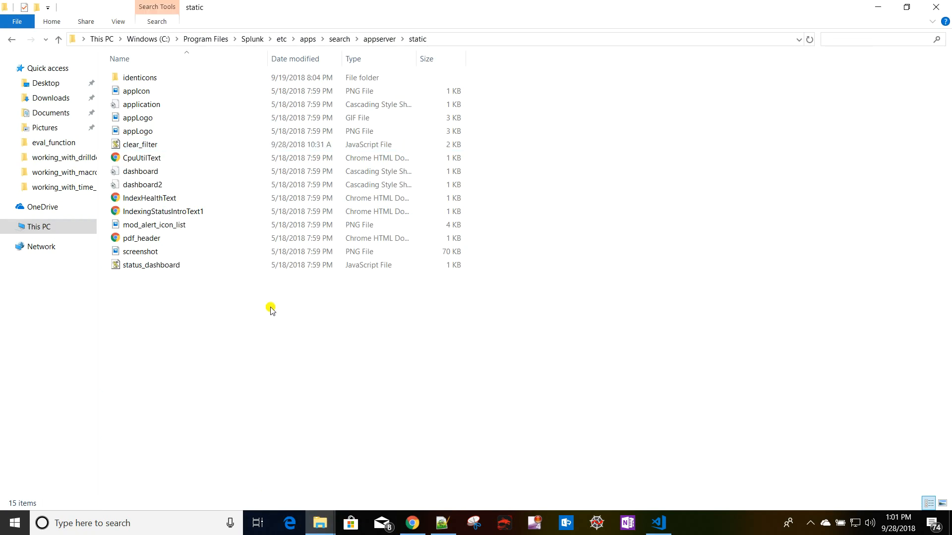
pyautogui.click(154, 145)
pyautogui.click(154, 145)
pyautogui.hotkey('ctrl', 'c')
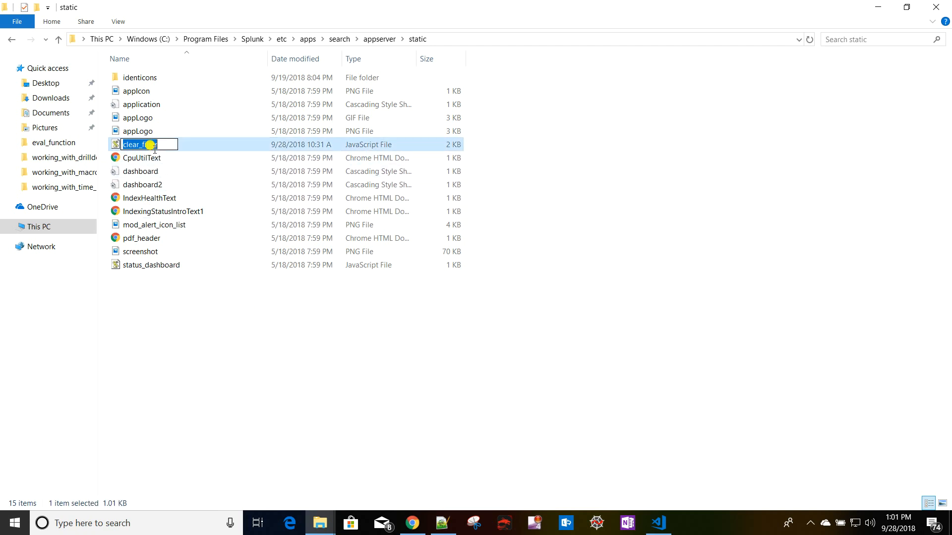
pyautogui.hotkey('alt', 'Tab')
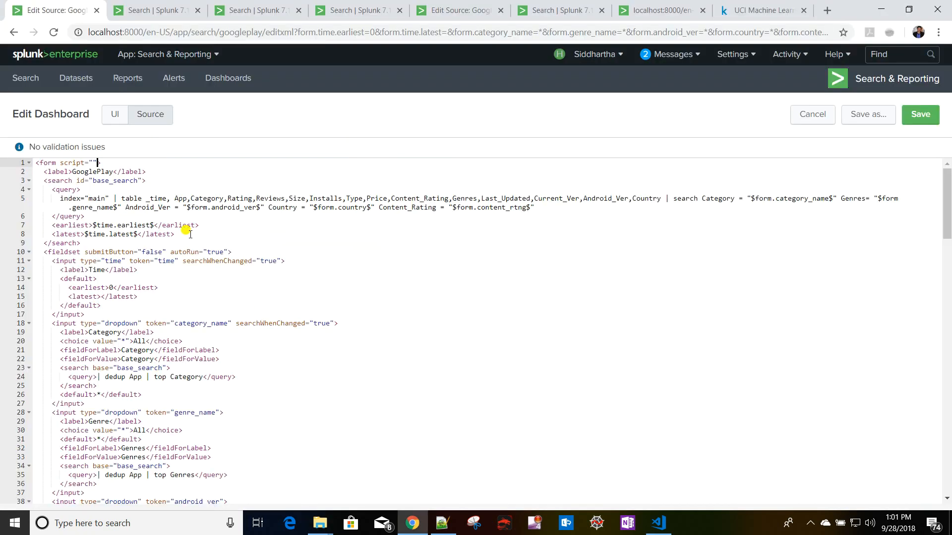
pyautogui.click(93, 162)
pyautogui.hotkey('ctrl', 'v')
pyautogui.click(920, 115)
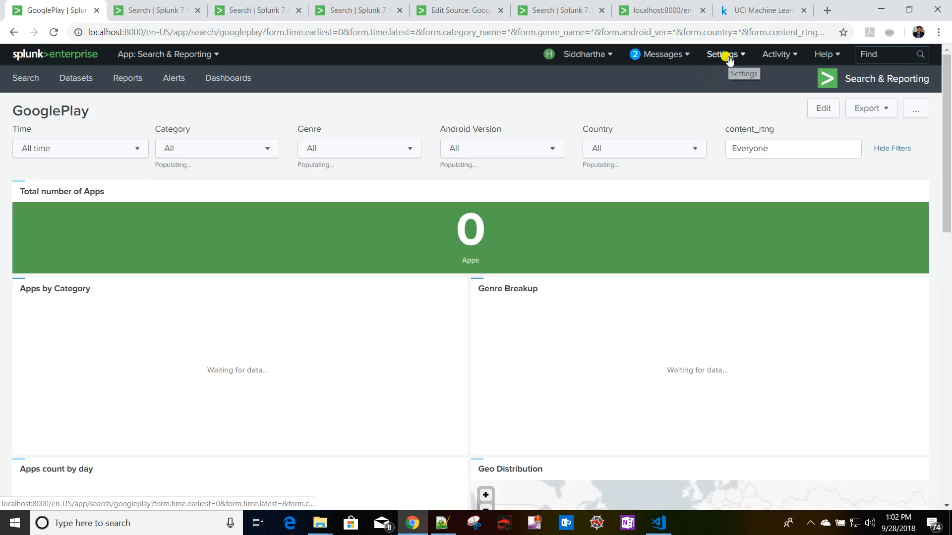
# Restart Splunk from the server controls and acknowledge the completed restart.
pyautogui.click(727, 55)
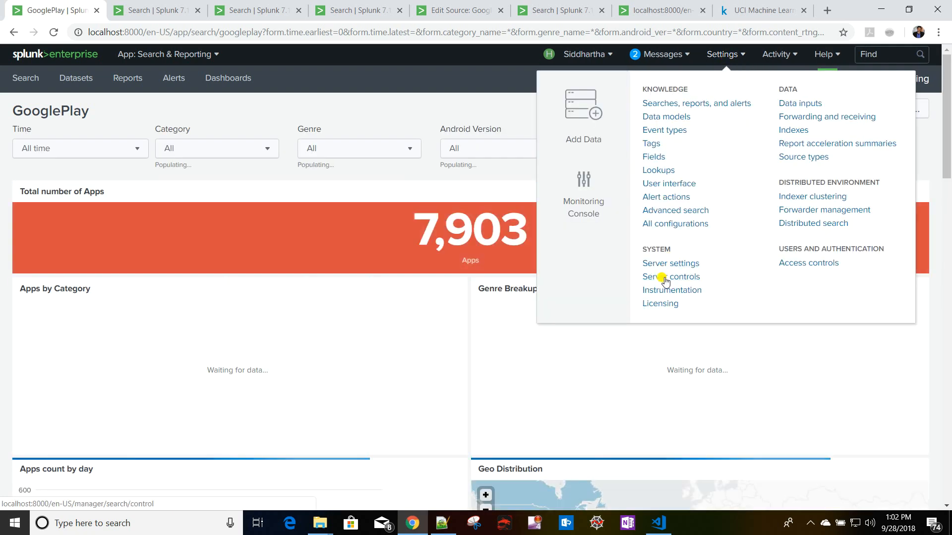
pyautogui.click(665, 279)
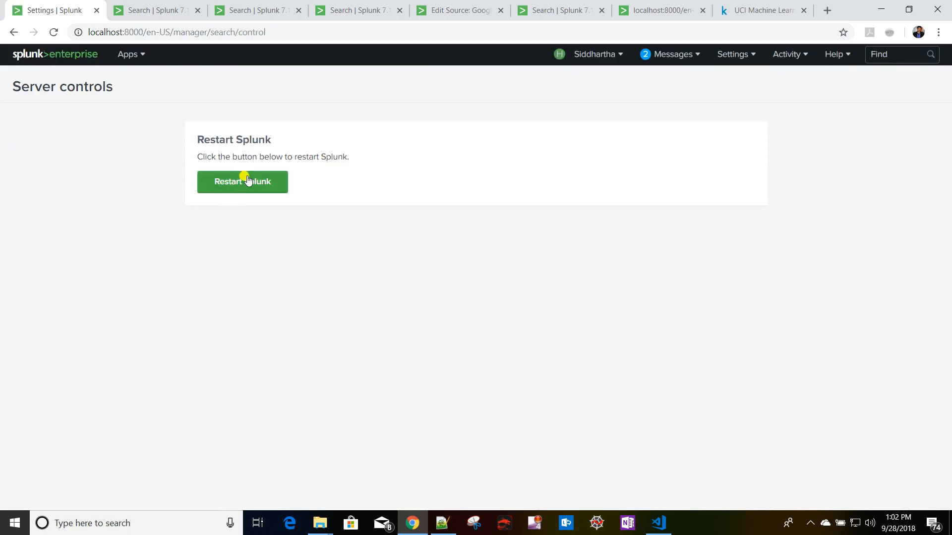
pyautogui.click(248, 181)
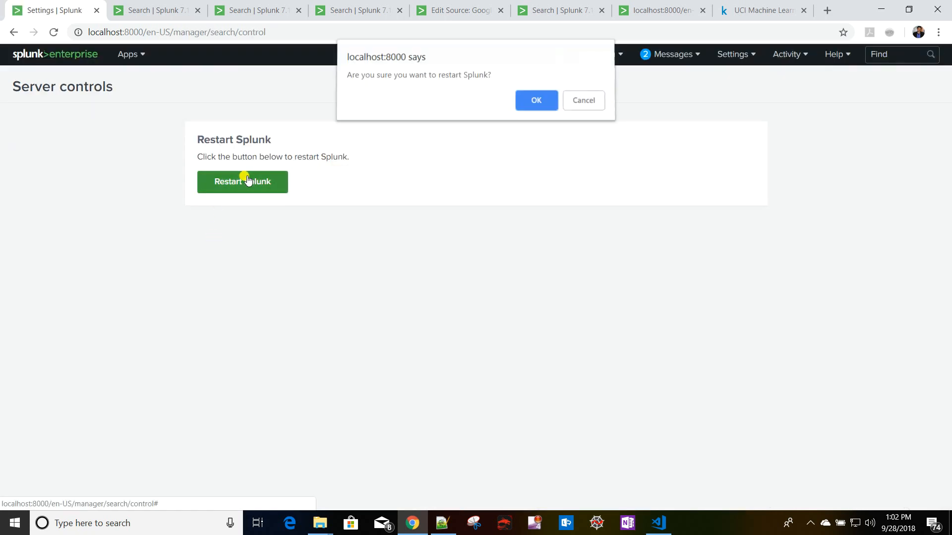
pyautogui.click(534, 102)
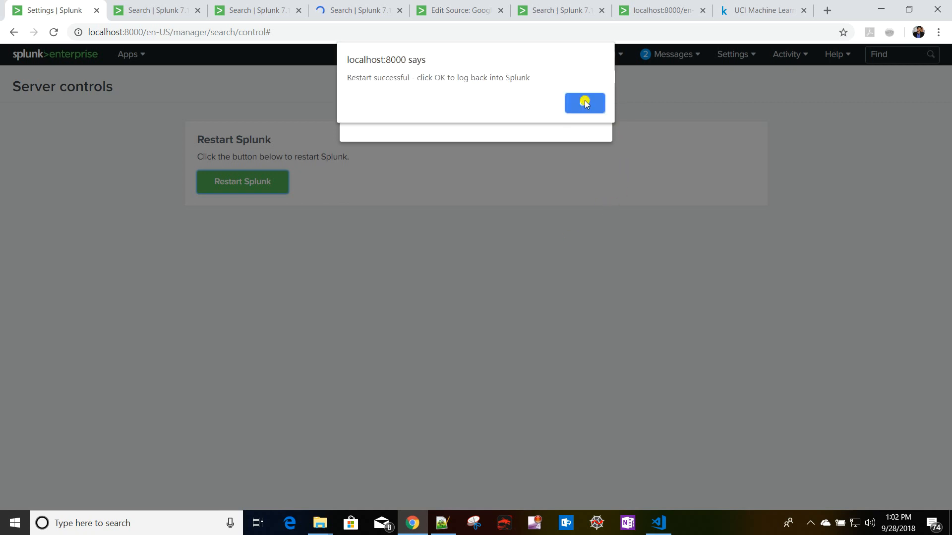
pyautogui.click(584, 103)
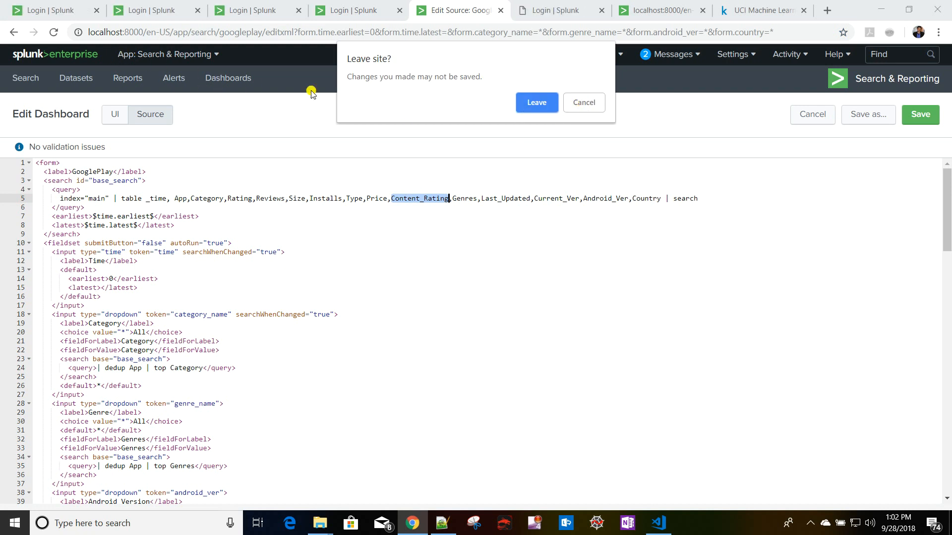
# Leave the old dashboard source page without saving its changes and sign back in to Splunk.
pyautogui.click(584, 103)
pyautogui.click(221, 83)
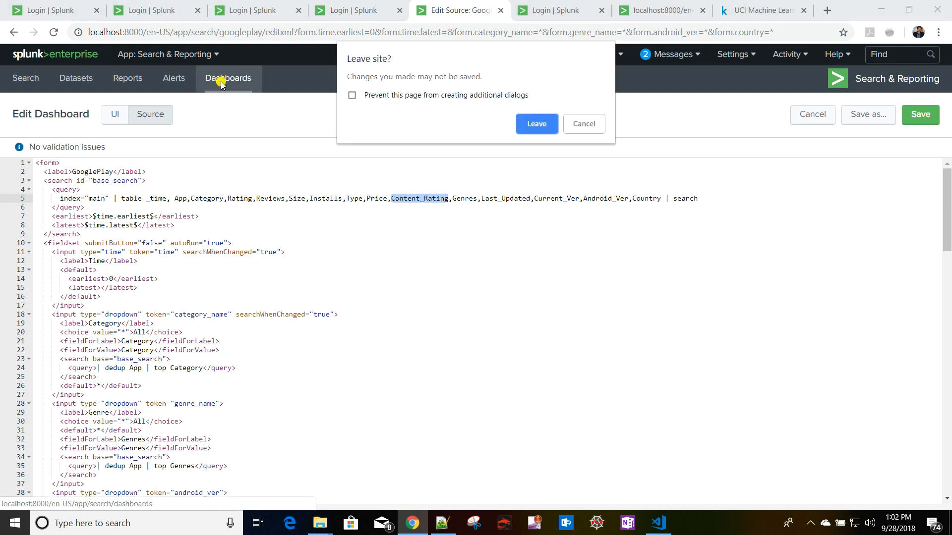
pyautogui.click(528, 124)
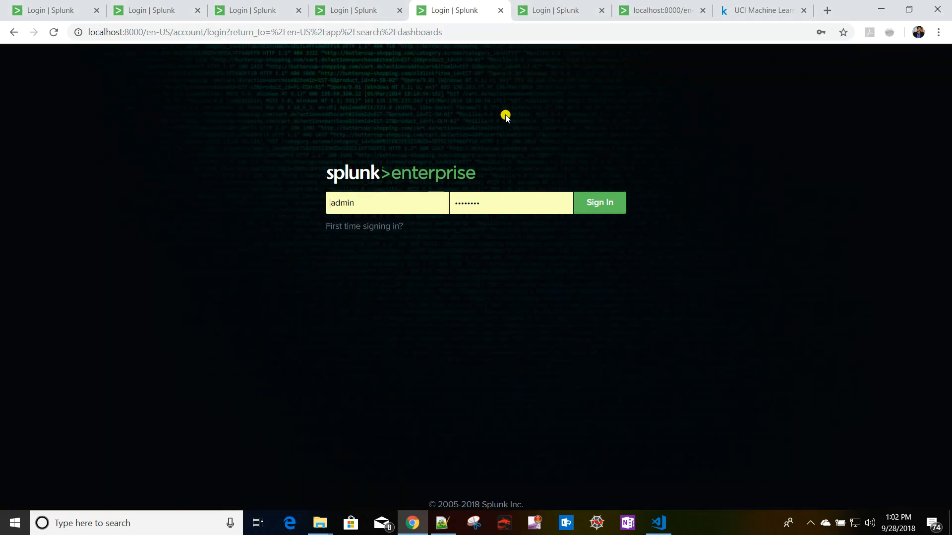
pyautogui.click(33, 9)
pyautogui.click(619, 212)
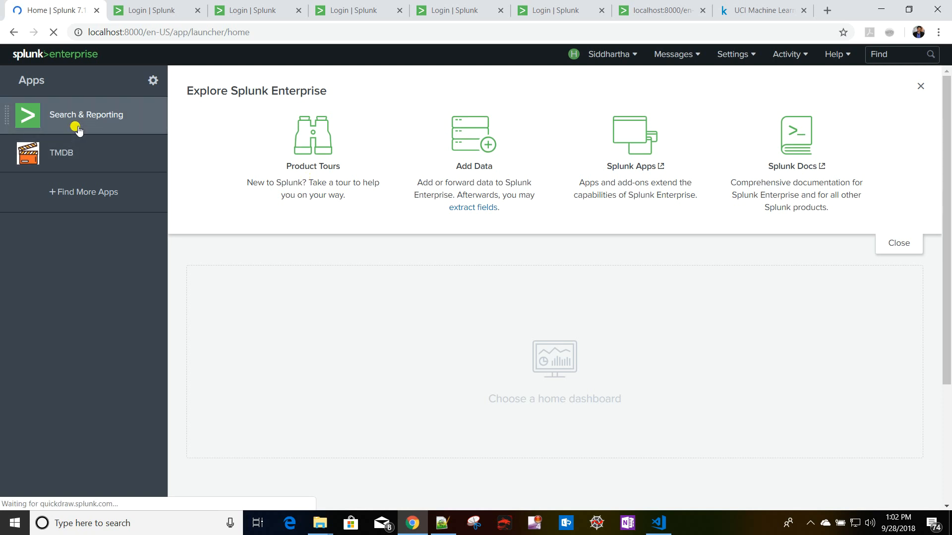
# Open the GooglePlay dashboard in the Search & Reporting app and close extra login tabs.
pyautogui.click(78, 128)
pyautogui.click(198, 11)
pyautogui.click(197, 10)
pyautogui.click(197, 10)
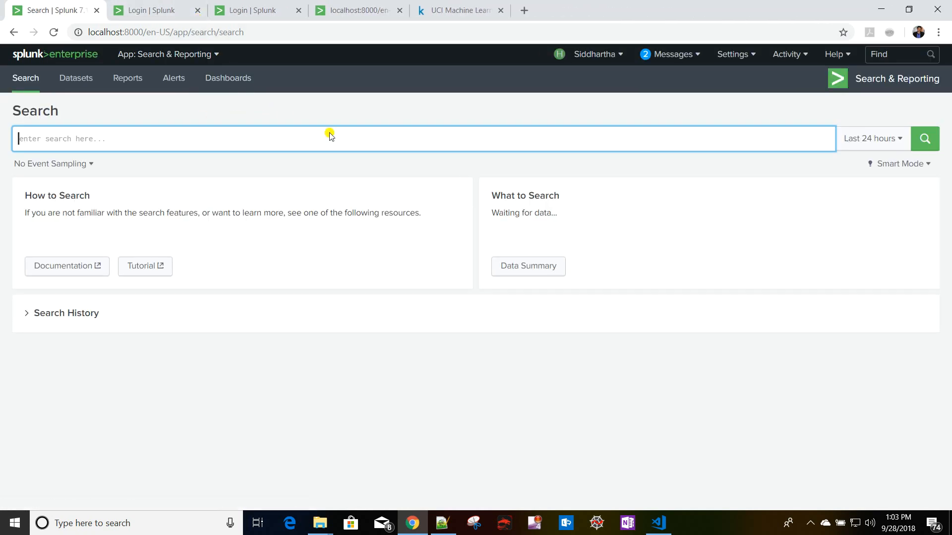
pyautogui.click(228, 78)
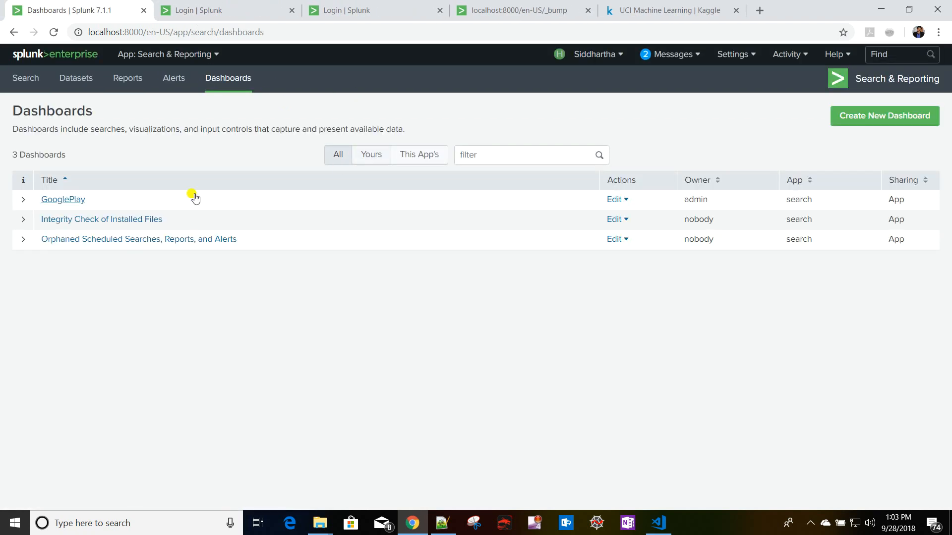
pyautogui.click(50, 202)
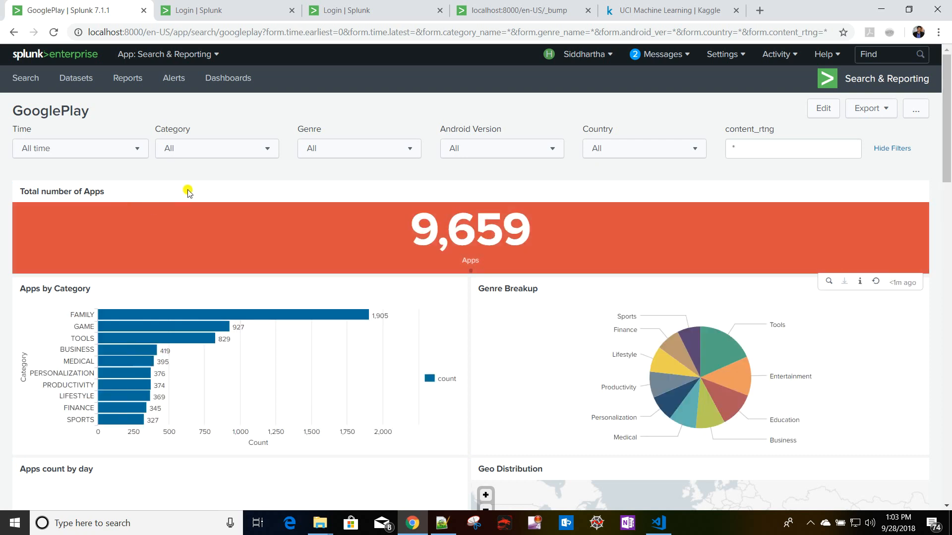
# Filter the dashboard by the Content_Rating value Everyone in the Apps Details table and check the filtered panels.
pyautogui.scroll(-8, 187, 190)
pyautogui.scroll(-14, 188, 192)
pyautogui.scroll(6, 128, 190)
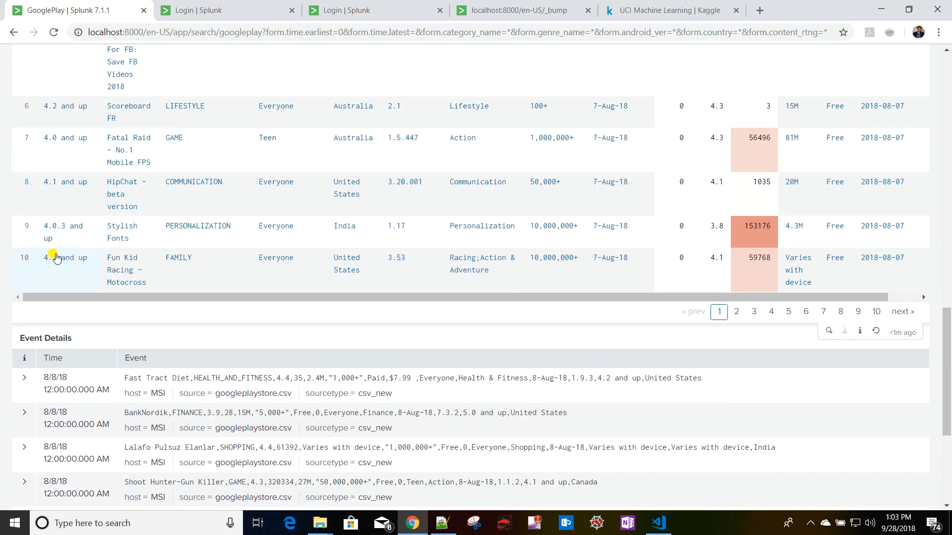
pyautogui.scroll(15, 105, 271)
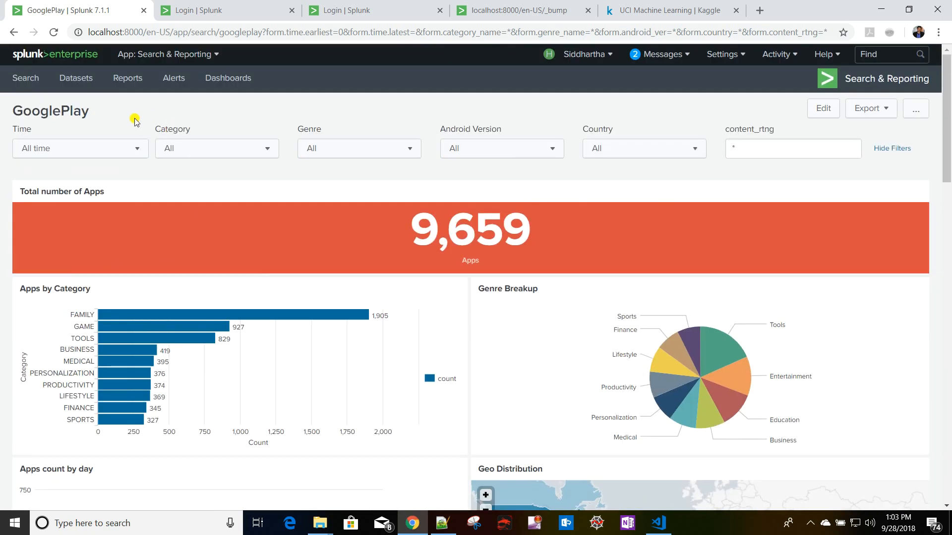
pyautogui.scroll(-14, 202, 261)
pyautogui.scroll(2, 272, 199)
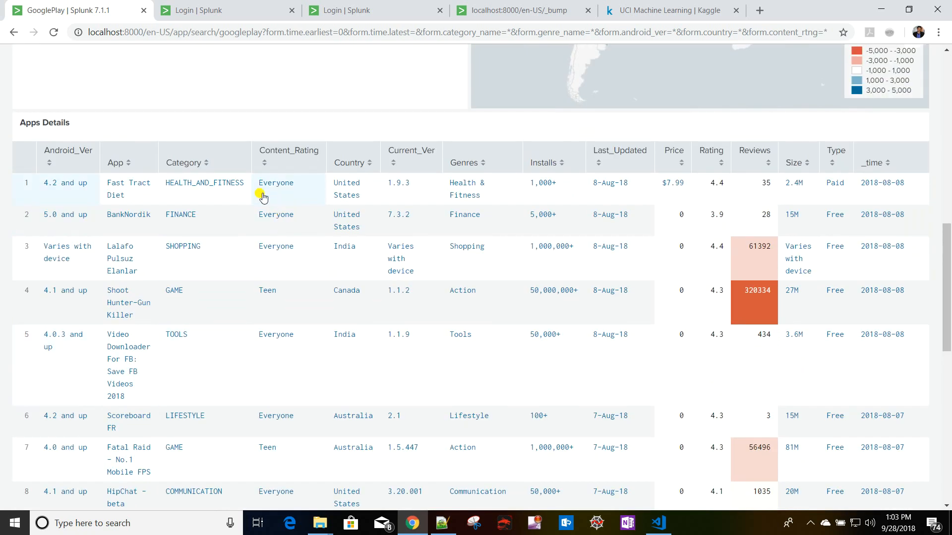
pyautogui.click(263, 193)
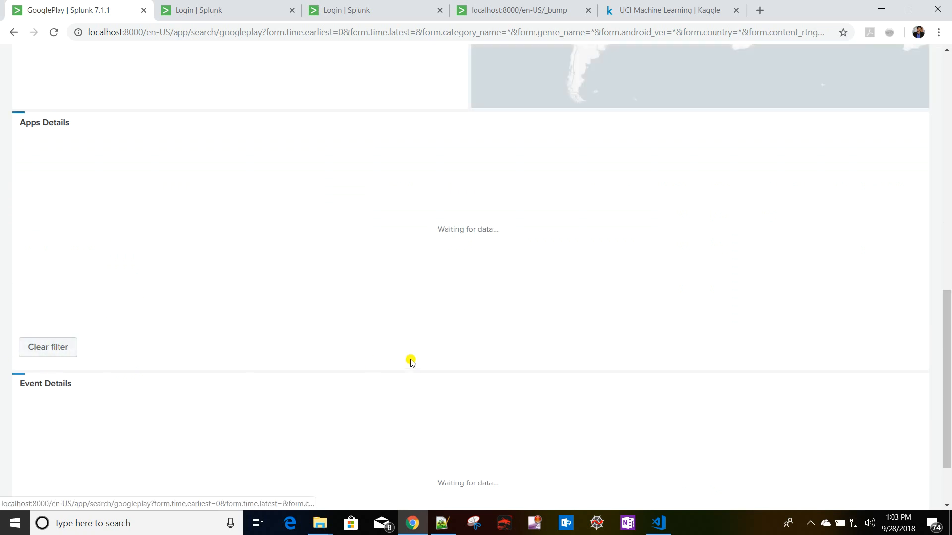
pyautogui.scroll(10, 409, 361)
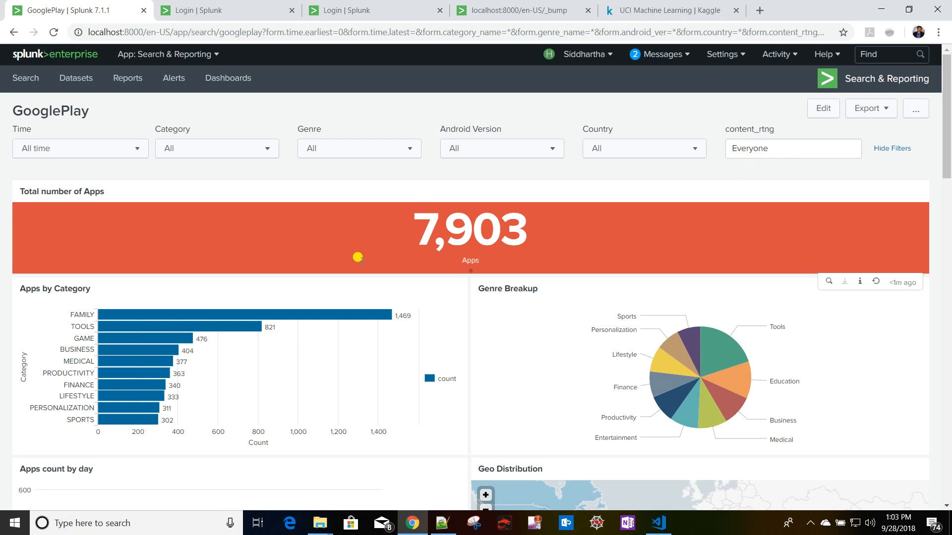
pyautogui.scroll(-18, 293, 234)
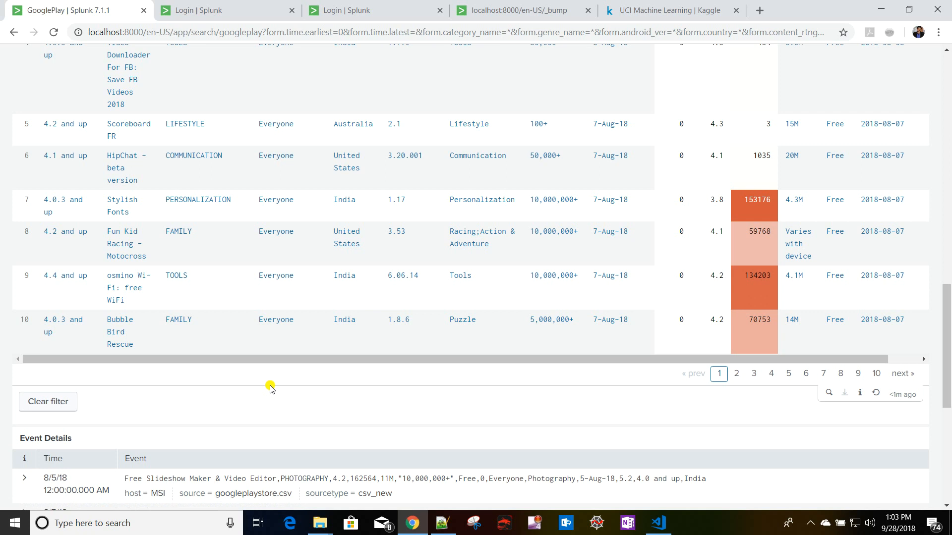
# Reset the Content_Rating filter with the Clear filter link while watching the browser console, then check the dashboard panels.
pyautogui.hotkey('ctrl', 'shift', 'j')
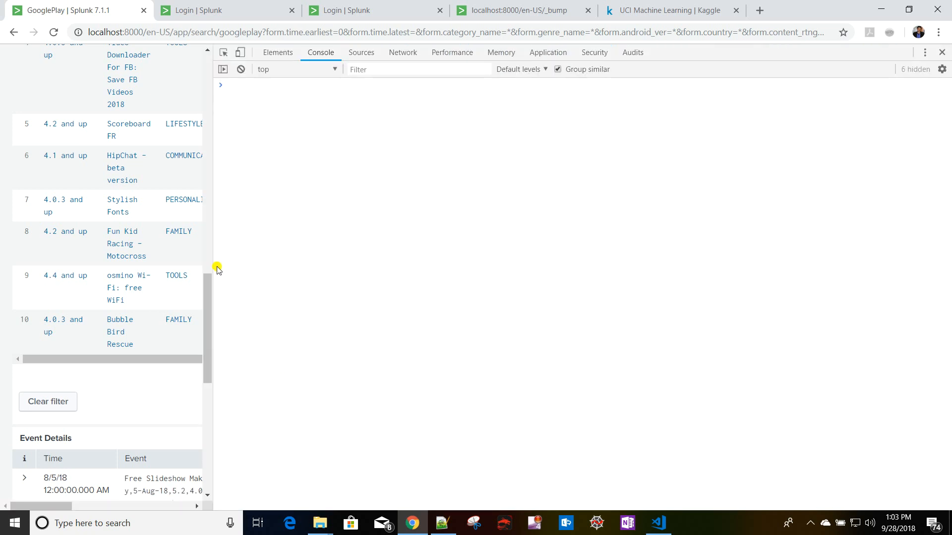
pyautogui.moveTo(212, 229); pyautogui.dragTo(653, 229)
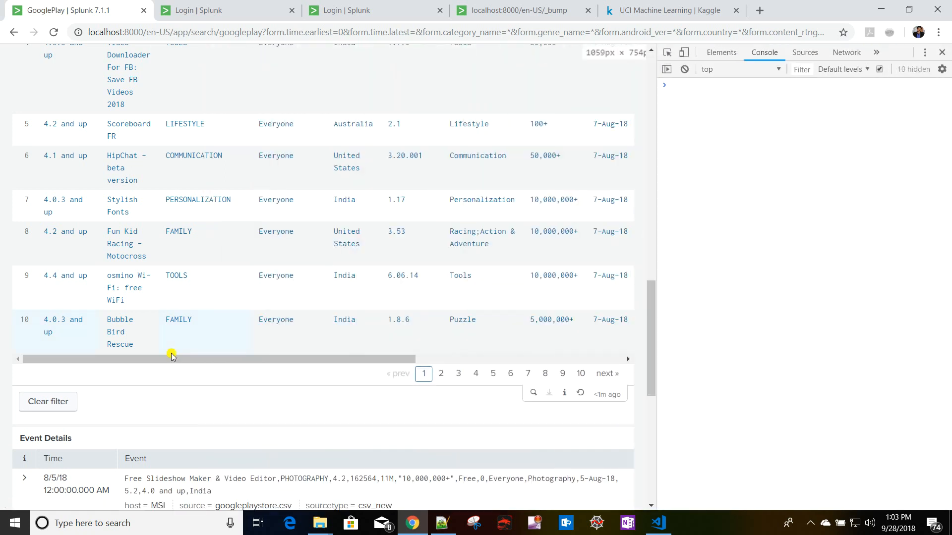
pyautogui.click(44, 403)
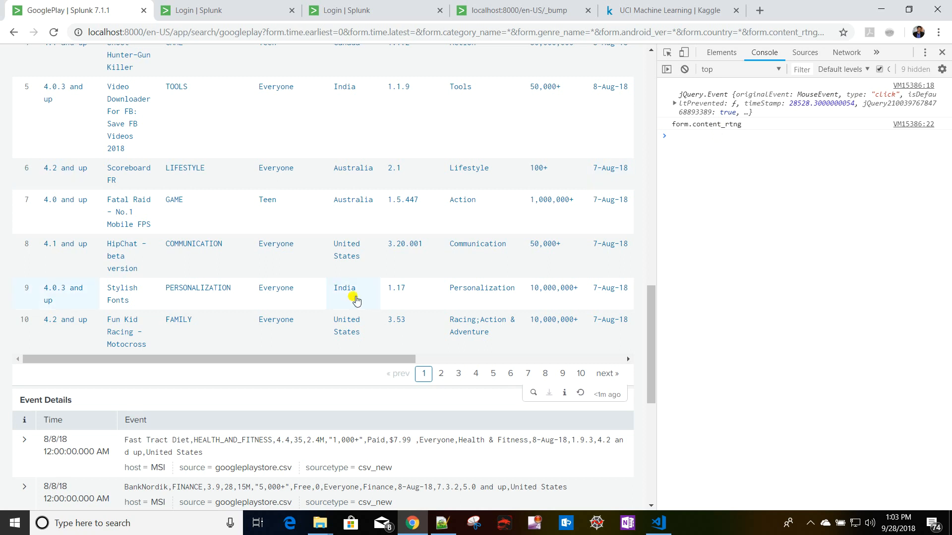
pyautogui.click(942, 54)
pyautogui.scroll(4, 488, 302)
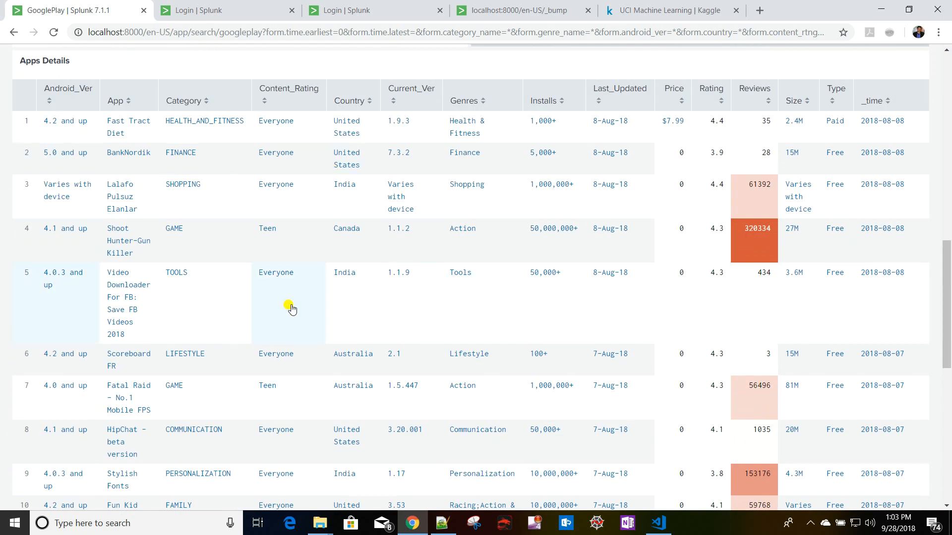
pyautogui.scroll(6, 335, 409)
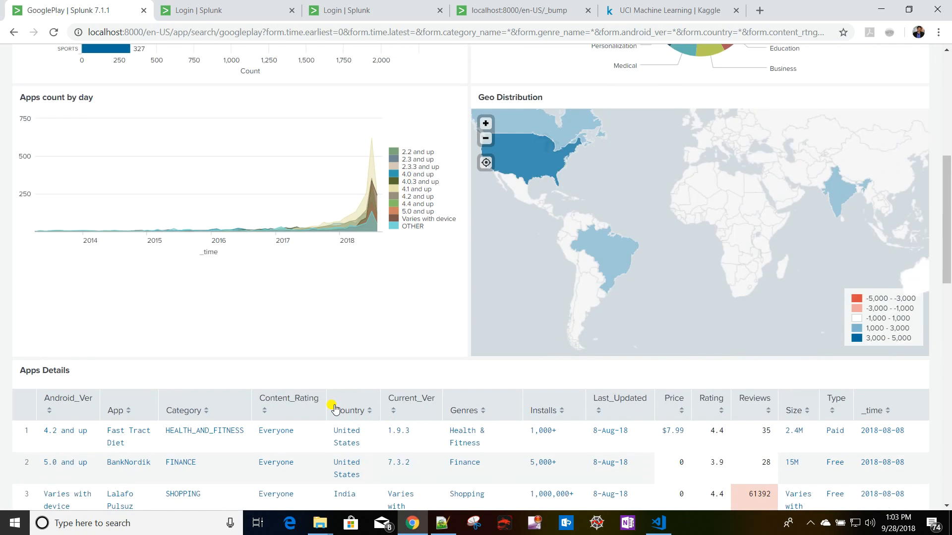
pyautogui.scroll(8, 335, 409)
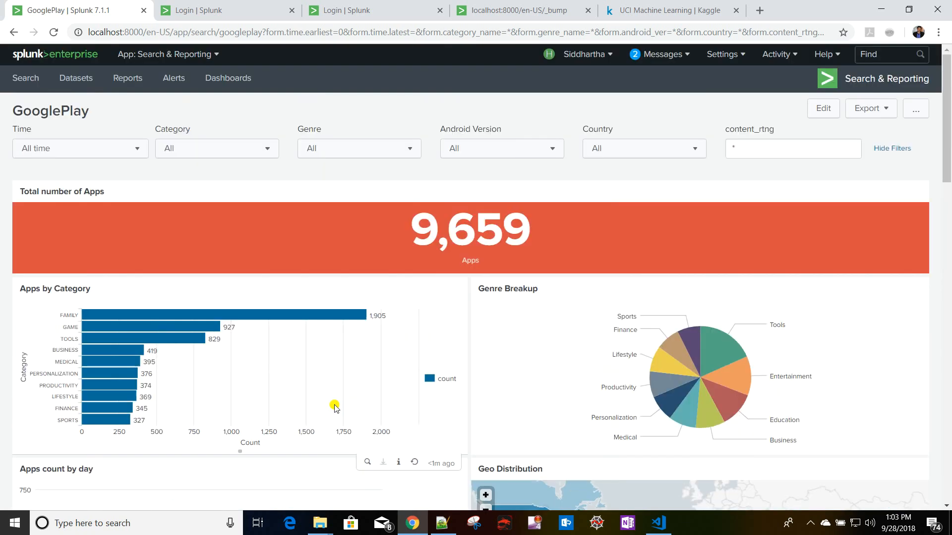
# Find the content_rtng text input's definition in the GooglePlay dashboard's source code.
pyautogui.click(747, 143)
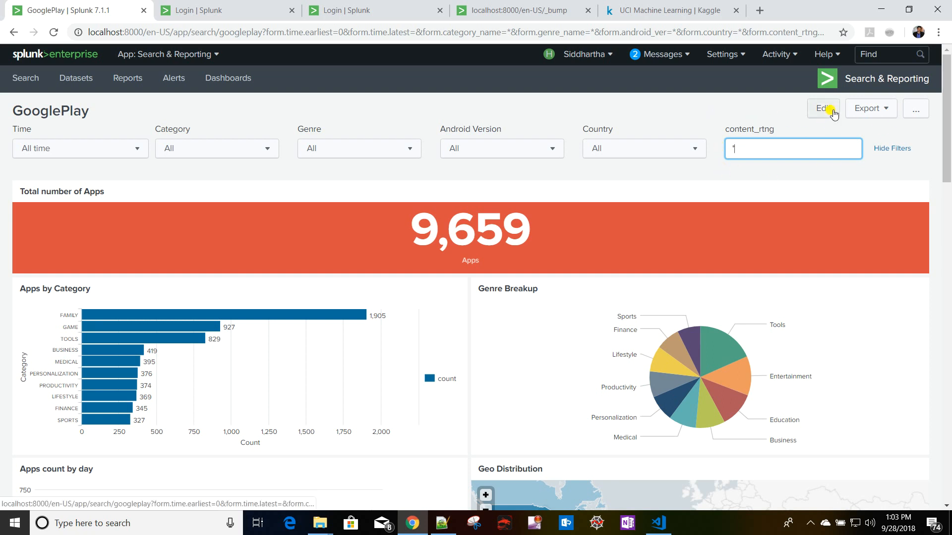
pyautogui.doubleClick(752, 129)
pyautogui.hotkey('ctrl', 'c')
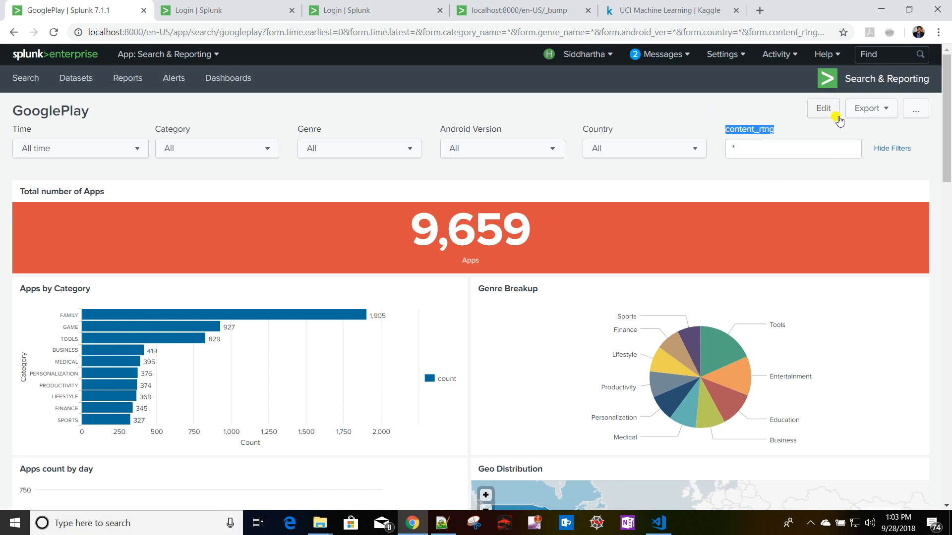
pyautogui.click(822, 111)
pyautogui.click(146, 119)
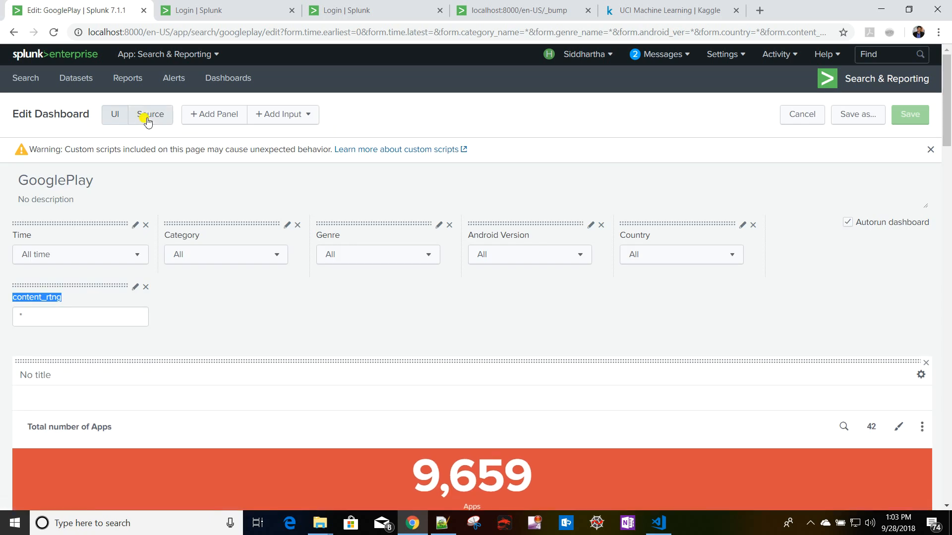
pyautogui.hotkey('ctrl', 'f')
pyautogui.hotkey('ctrl', 'v')
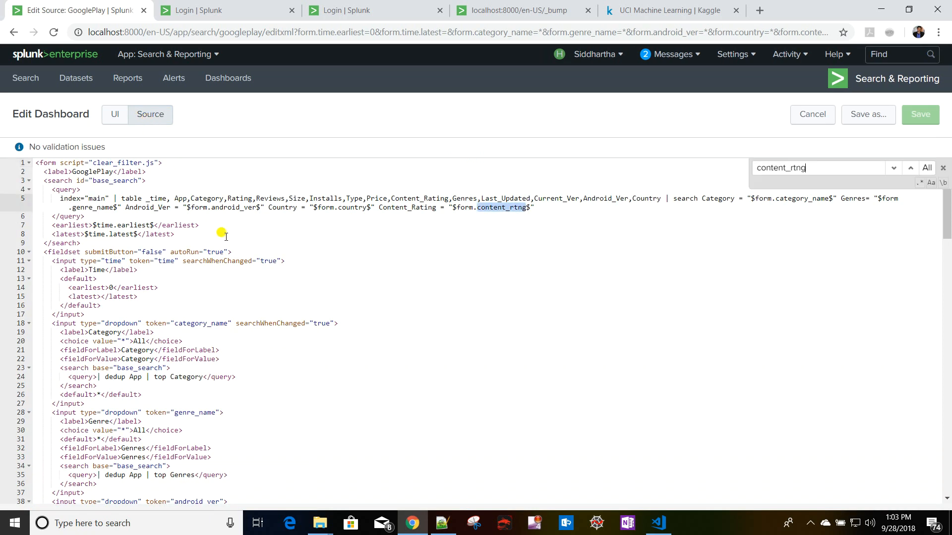
pyautogui.click(892, 169)
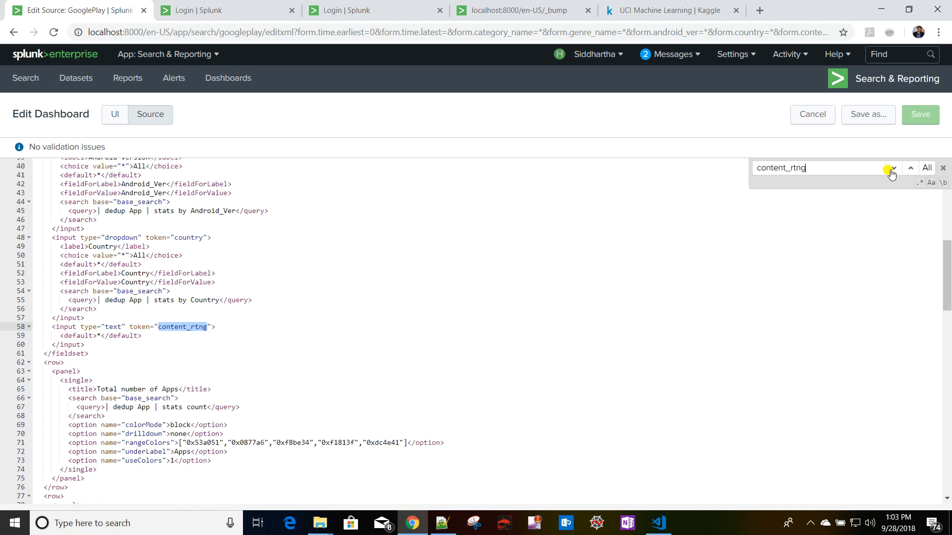
# Add a depends attribute to the content_rtng text input so it is hidden, and save the dashboard.
pyautogui.click(213, 326)
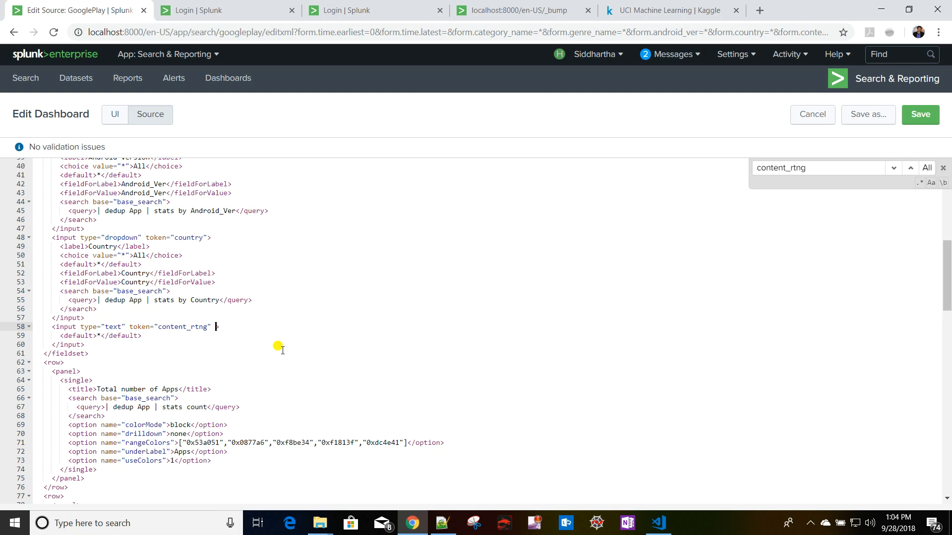
pyautogui.write('depends="')
pyautogui.click(926, 116)
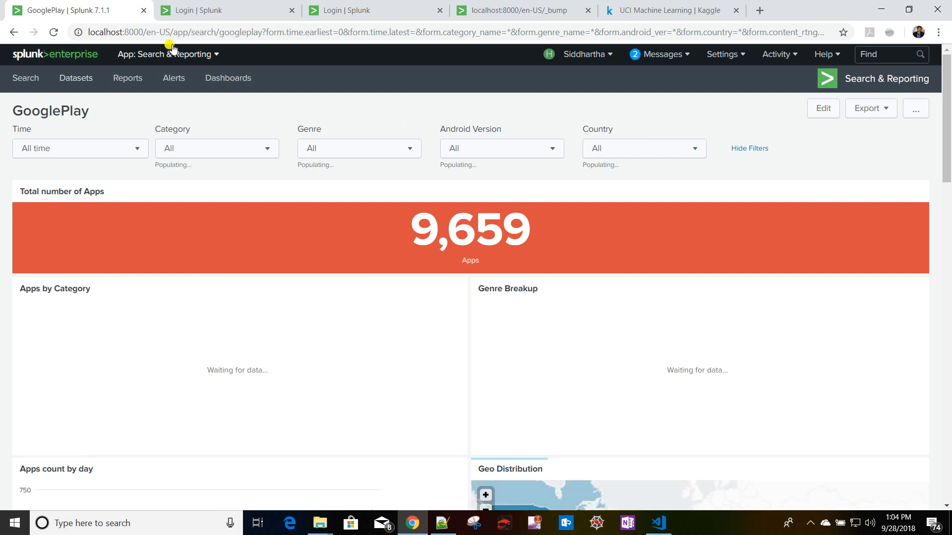
# Reload the GooglePlay dashboard from its base address without the form parameters.
pyautogui.click(227, 35)
pyautogui.click(264, 35)
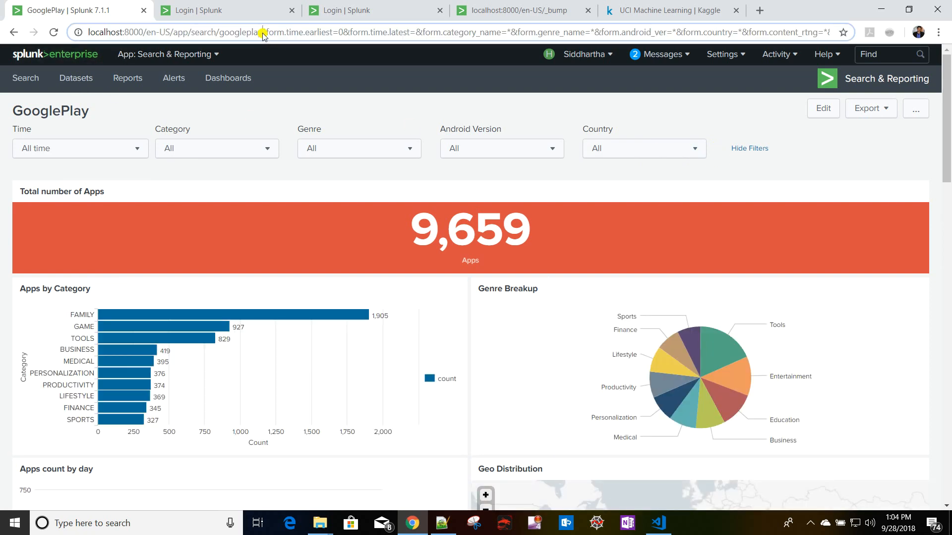
pyautogui.hotkey('shift', 'End')
pyautogui.press('BackSpace')
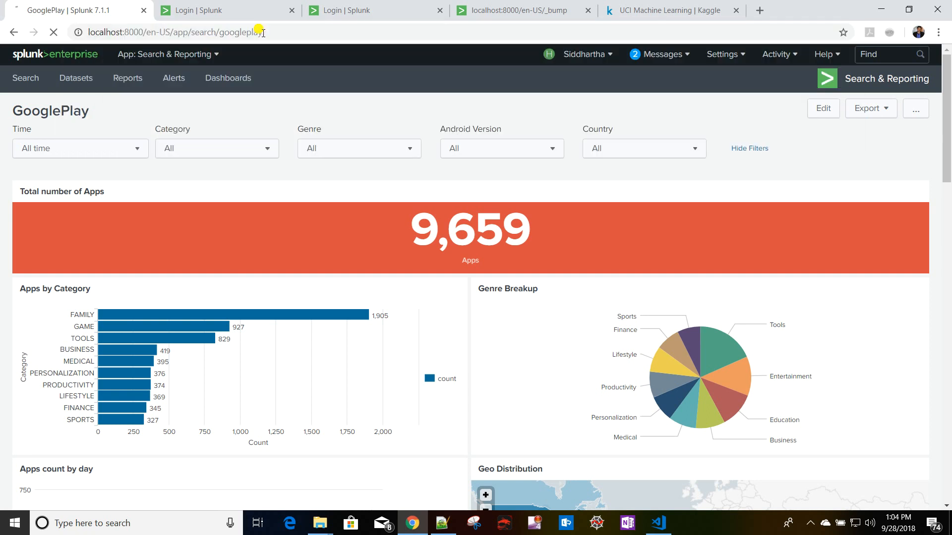
pyautogui.press('Return')
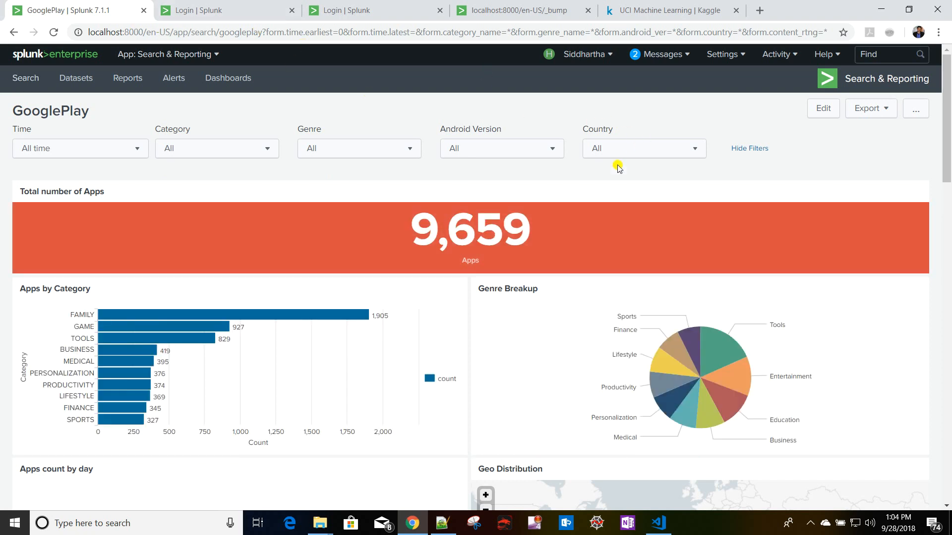
# Review the dashboard's filter row, charts, Apps Details table and Event Details panel.
pyautogui.scroll(-5, 332, 275)
pyautogui.scroll(-10, 332, 276)
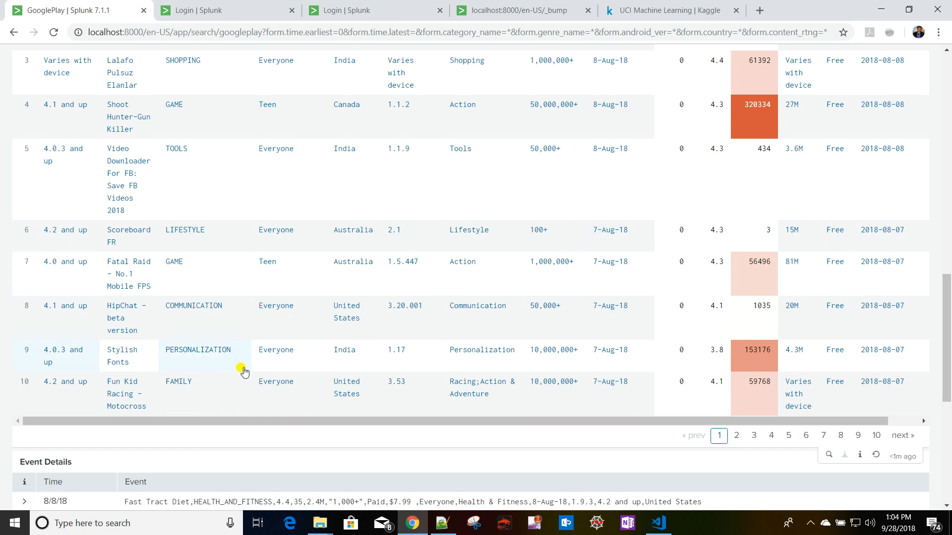
pyautogui.scroll(4, 243, 372)
pyautogui.scroll(-3, 243, 372)
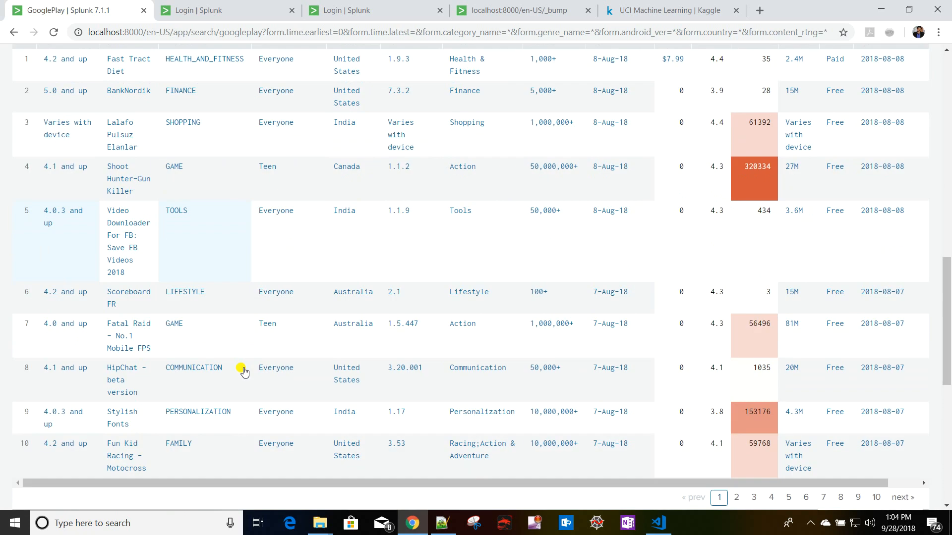
pyautogui.scroll(8, 240, 365)
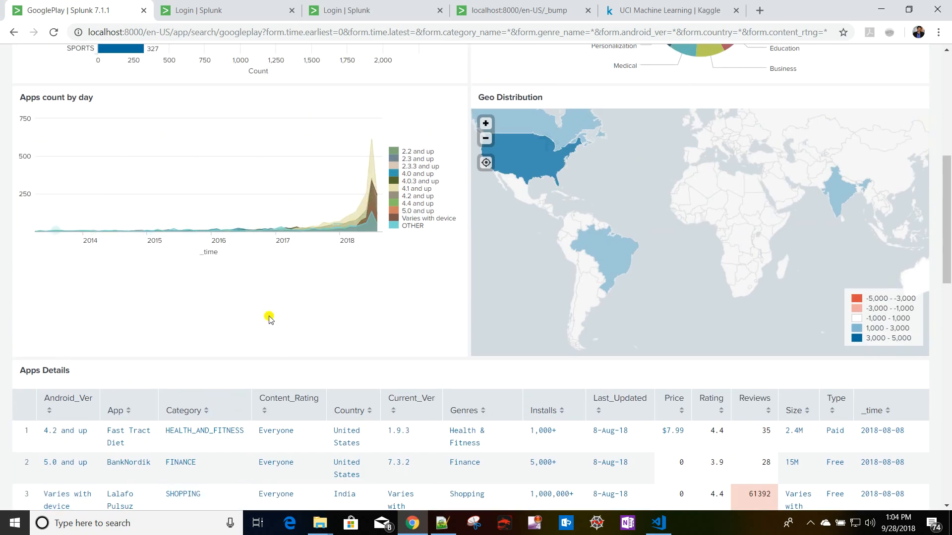
pyautogui.scroll(8, 209, 285)
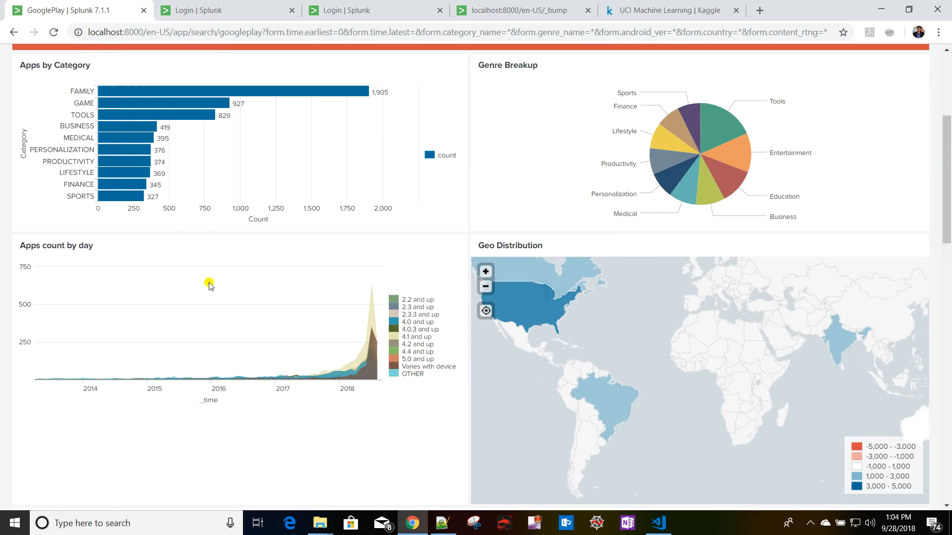
pyautogui.scroll(-4, 209, 285)
pyautogui.scroll(-20, 209, 285)
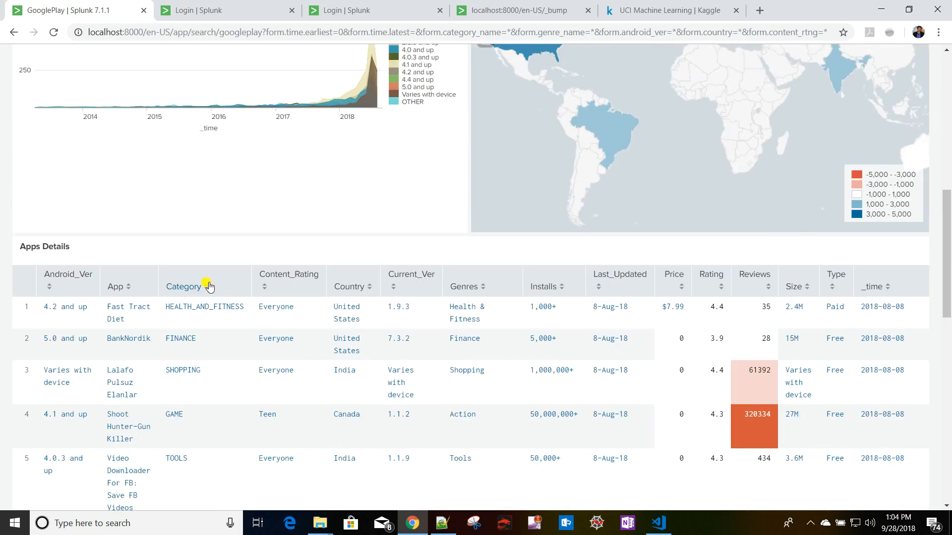
pyautogui.scroll(2, 209, 281)
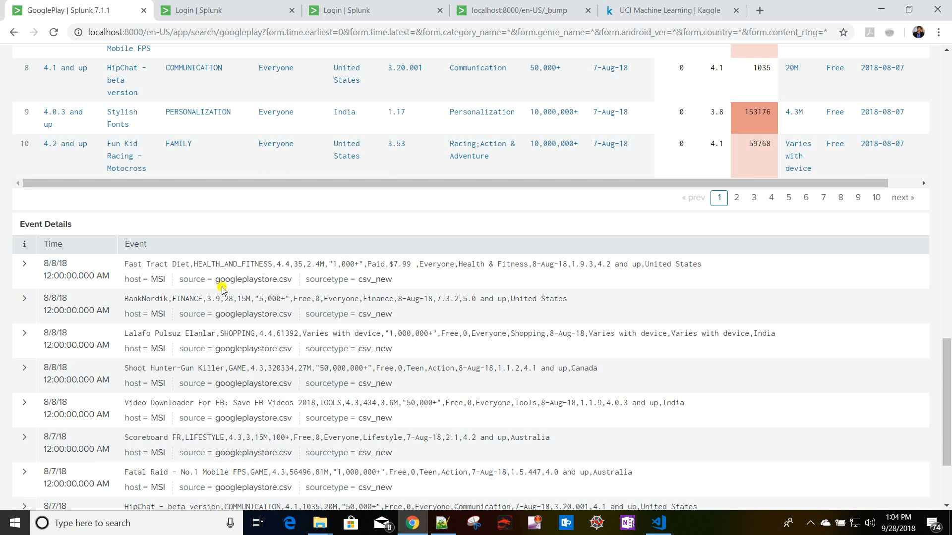
pyautogui.scroll(20, 222, 288)
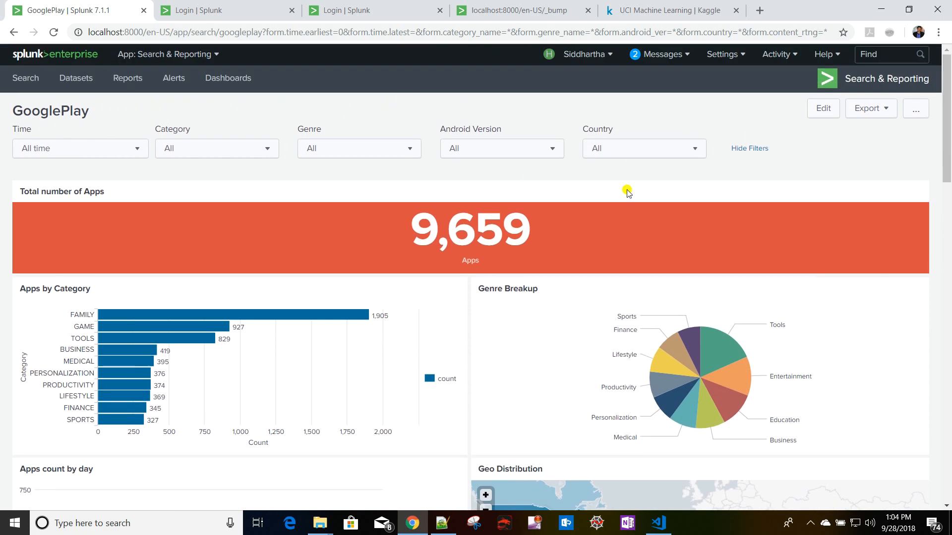
pyautogui.scroll(-20, 439, 281)
pyautogui.scroll(20, 438, 281)
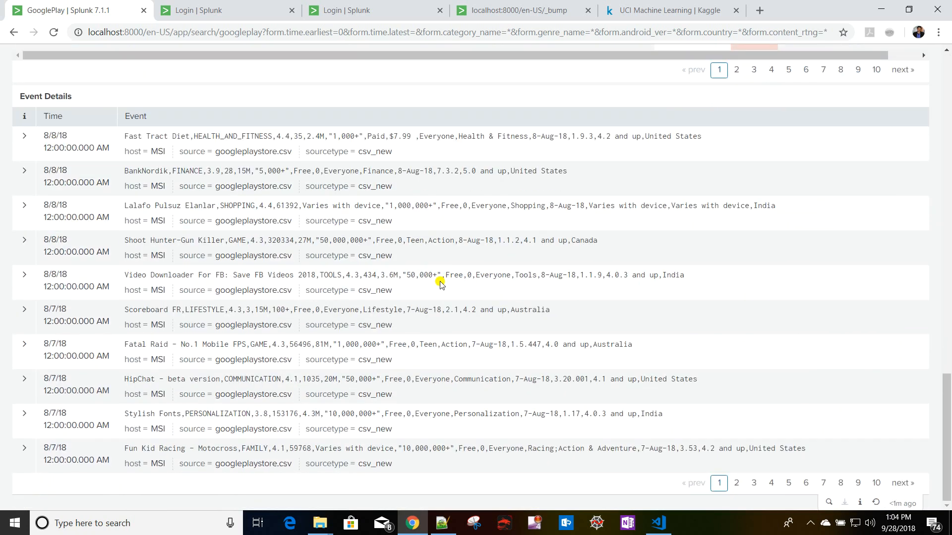
pyautogui.scroll(-18, 439, 283)
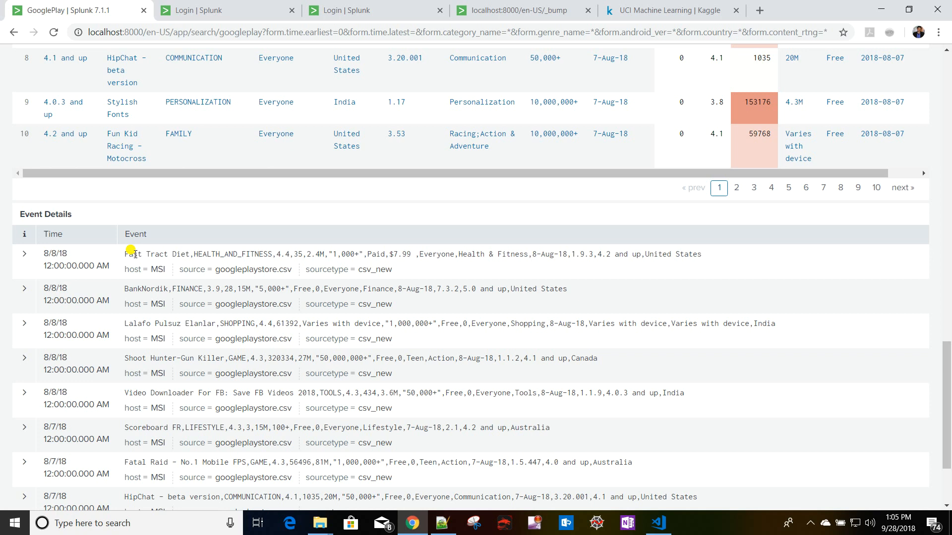
# Replace the Kaggle tab with a new one, search the web for "google play app search" and open the Google Play result.
pyautogui.click(737, 10)
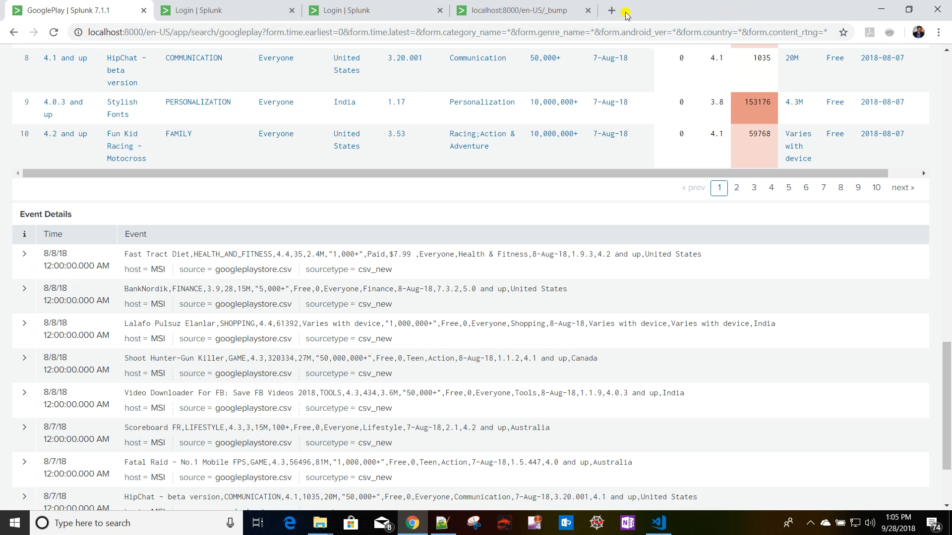
pyautogui.click(612, 11)
pyautogui.click(341, 278)
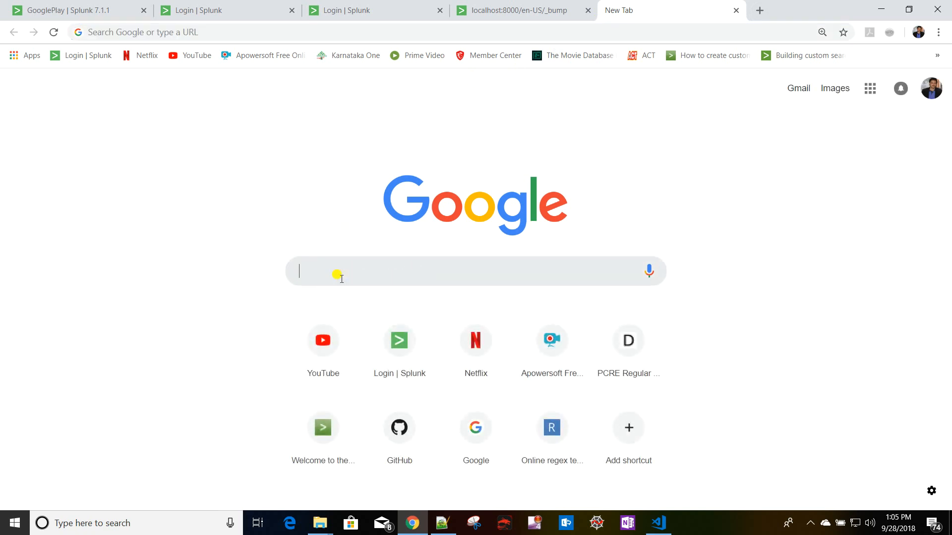
pyautogui.write('goo')
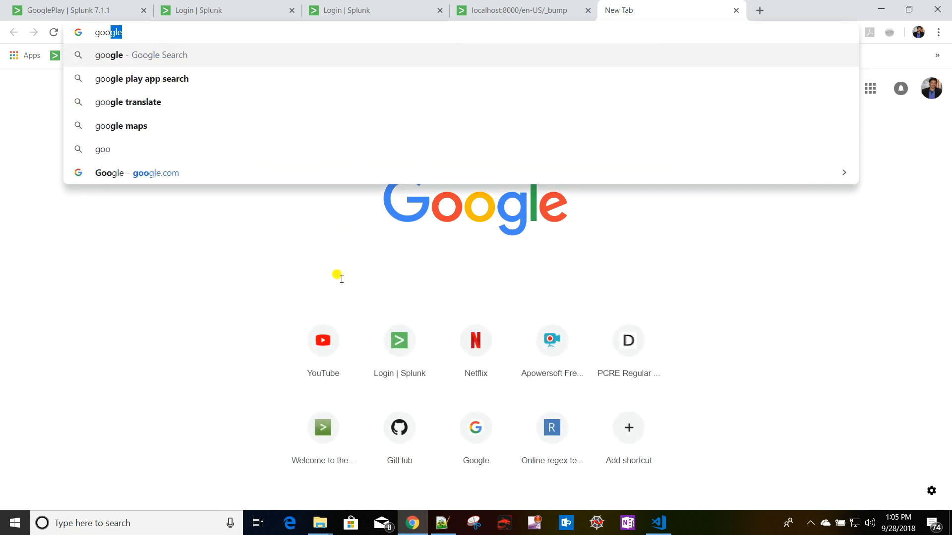
pyautogui.press('Down')
pyautogui.press('Down')
pyautogui.press('Down')
pyautogui.press('Down')
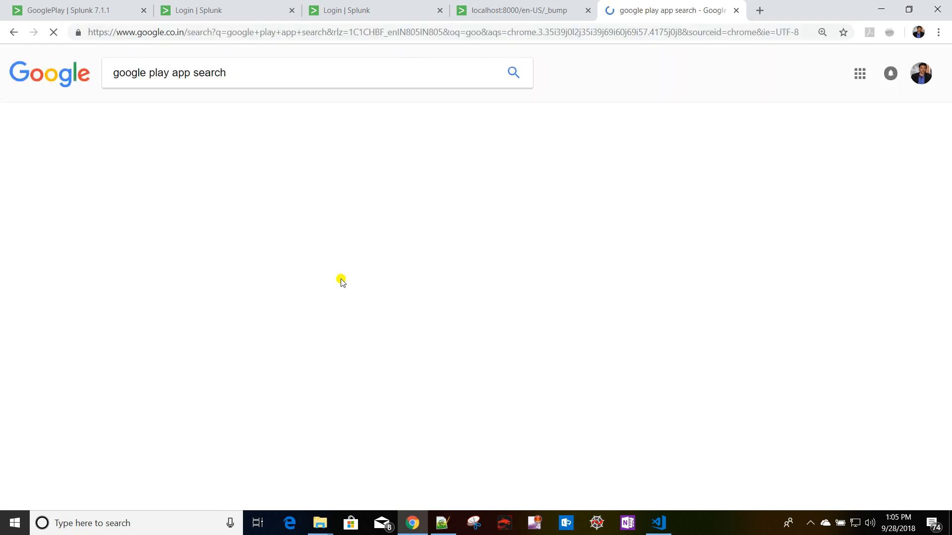
pyautogui.click(216, 172)
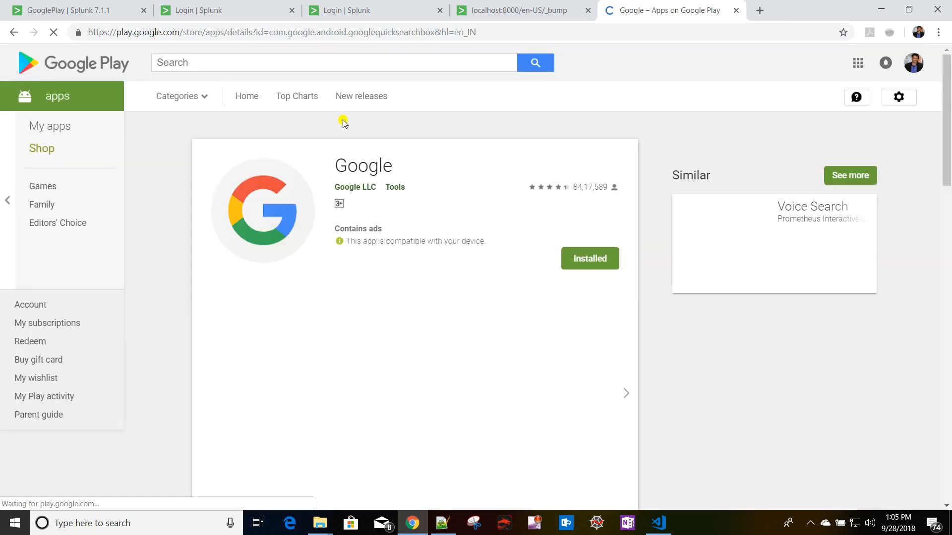
# Search Google Play for "sid" and copy the address of the results page.
pyautogui.click(262, 63)
pyautogui.write('sid')
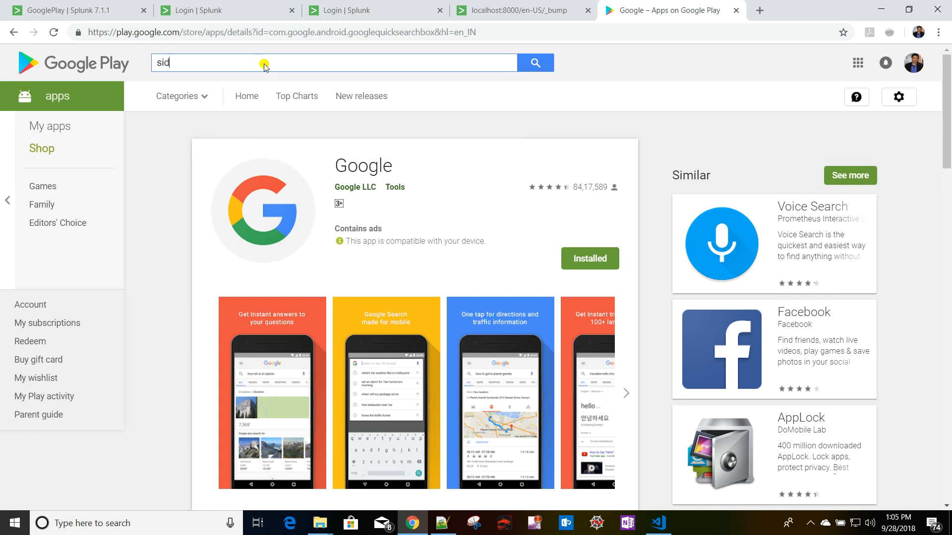
pyautogui.press('Return')
pyautogui.click(295, 32)
pyautogui.hotkey('ctrl', 'c')
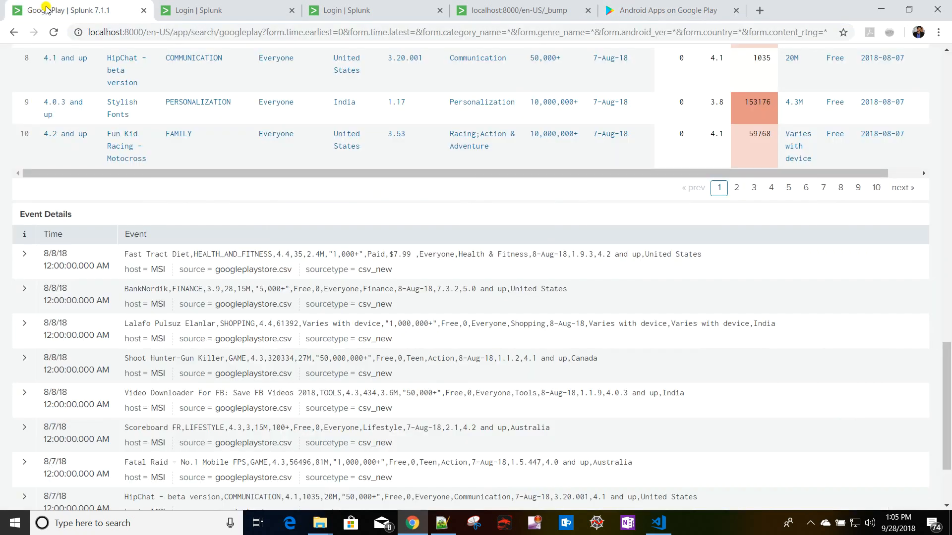
# Return to the GooglePlay dashboard, put it into edit mode and open the Event Details panel's drilldown settings.
pyautogui.click(33, 11)
pyautogui.scroll(10, 577, 356)
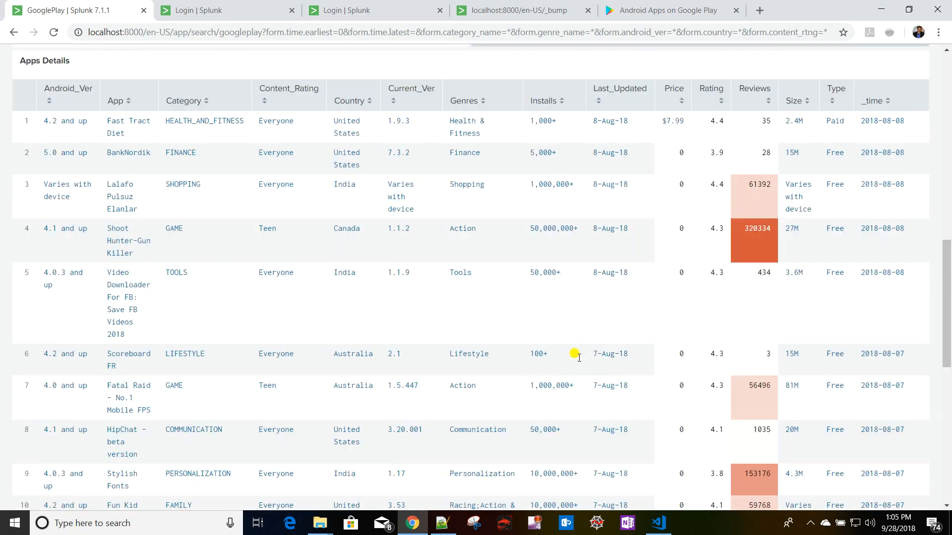
pyautogui.scroll(15, 578, 356)
pyautogui.click(819, 108)
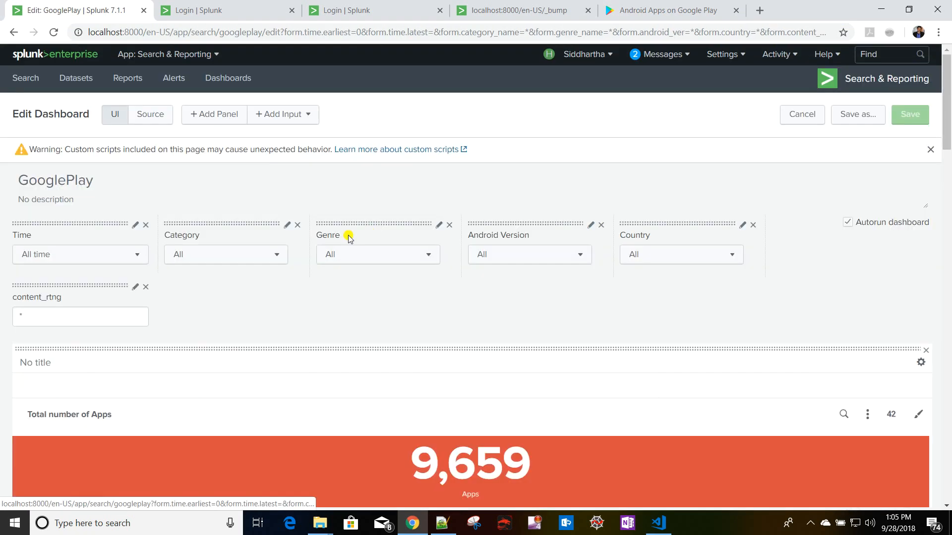
pyautogui.scroll(-20, 371, 233)
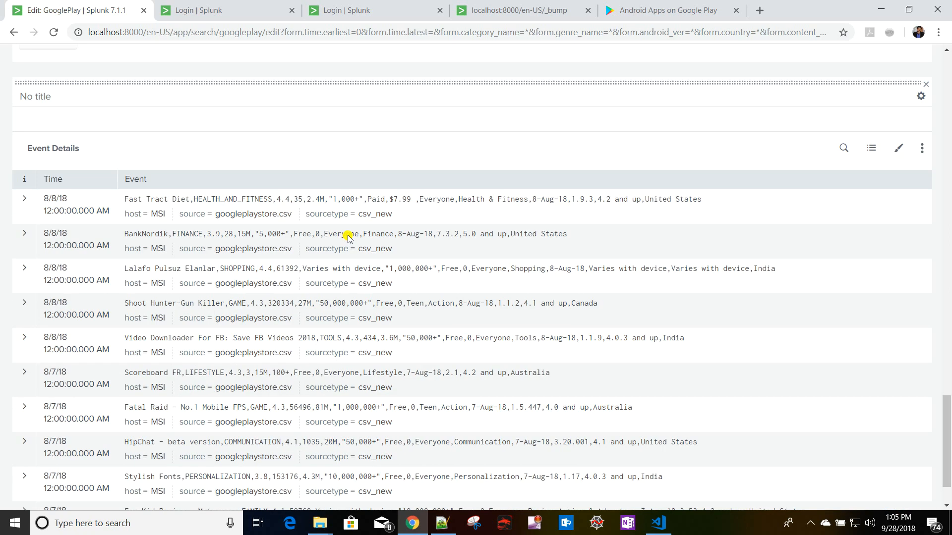
pyautogui.click(922, 148)
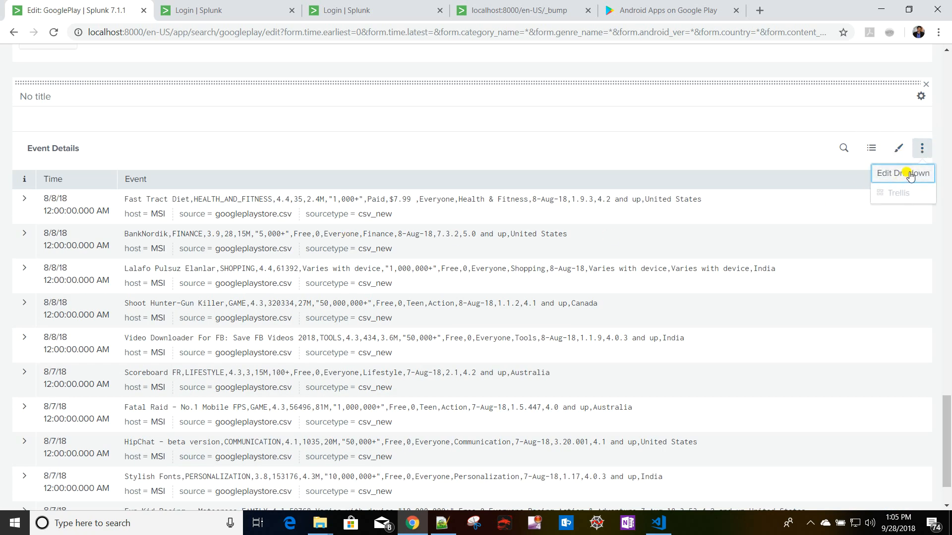
pyautogui.click(907, 173)
pyautogui.click(498, 142)
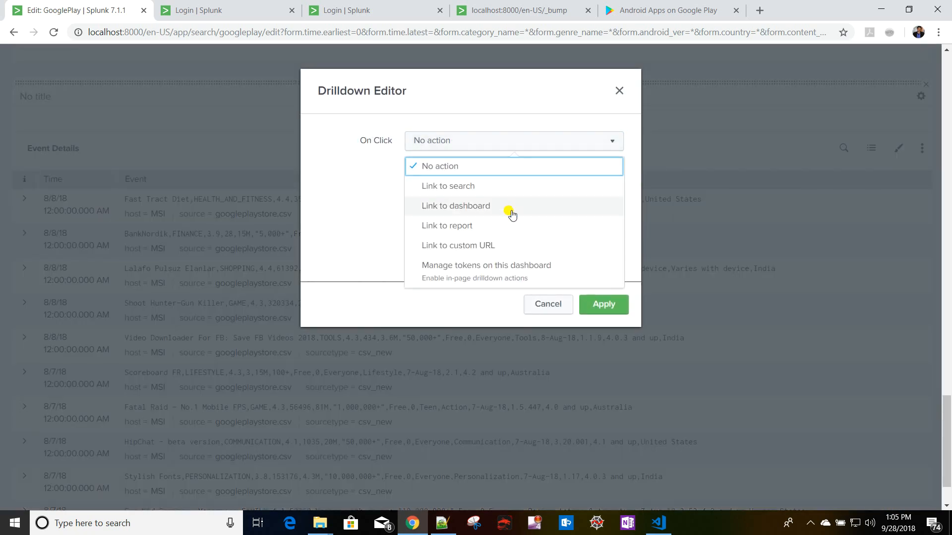
pyautogui.click(482, 251)
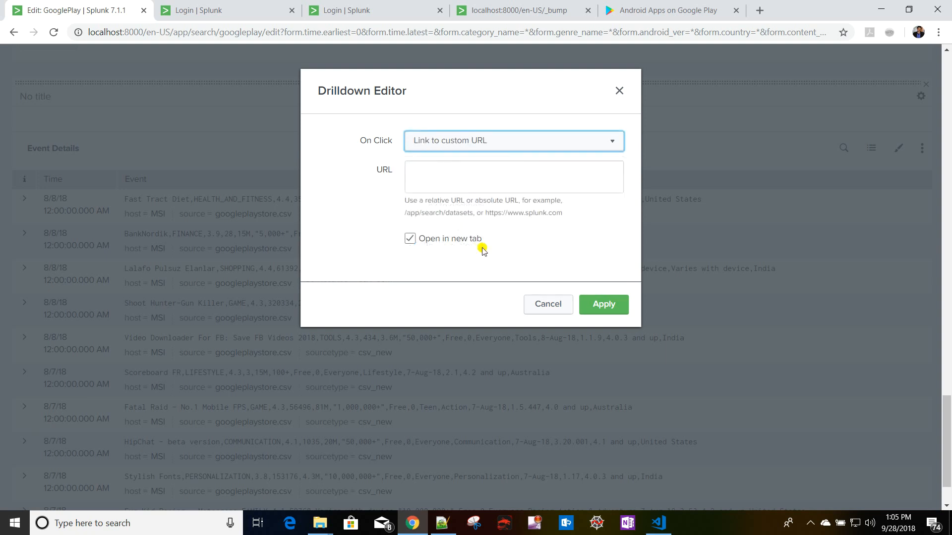
pyautogui.click(425, 173)
pyautogui.hotkey('ctrl', 'v')
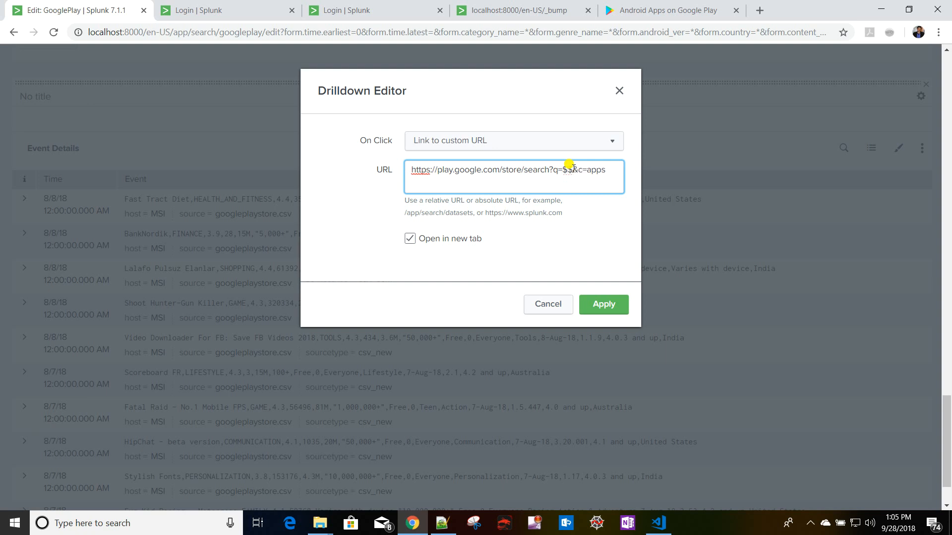
pyautogui.write('lick.value')
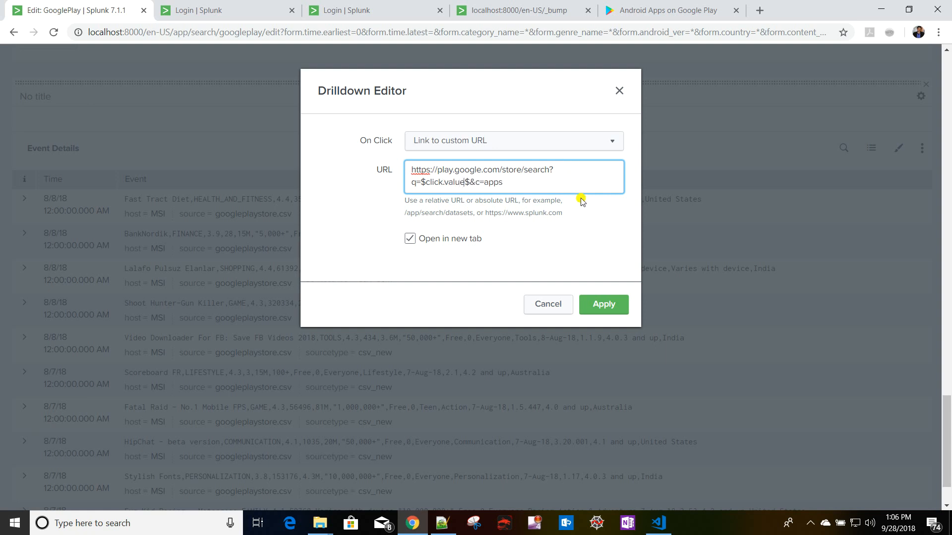
pyautogui.click(604, 302)
# Save the dashboard and reload it from its base address without the form parameters.
pyautogui.scroll(20, 665, 371)
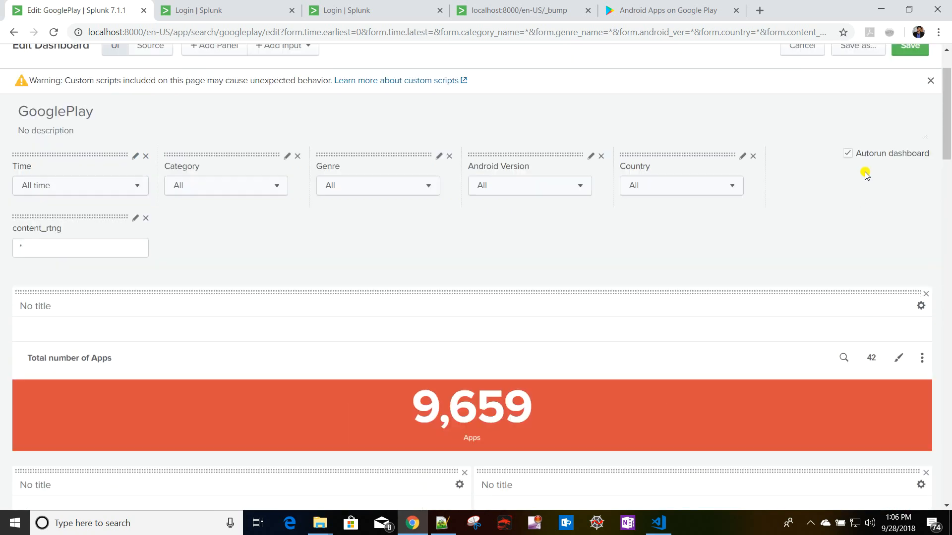
pyautogui.scroll(2, 865, 174)
pyautogui.click(907, 114)
pyautogui.click(174, 33)
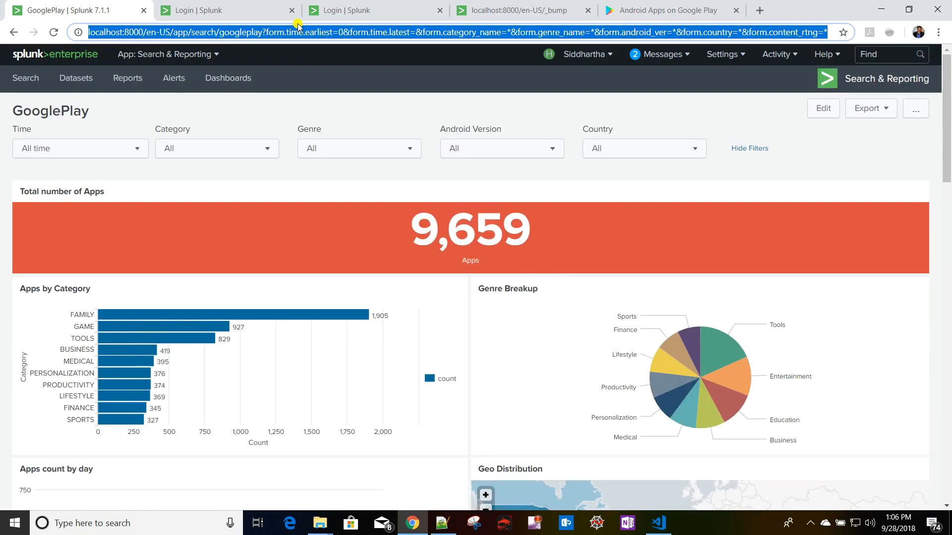
pyautogui.click(262, 32)
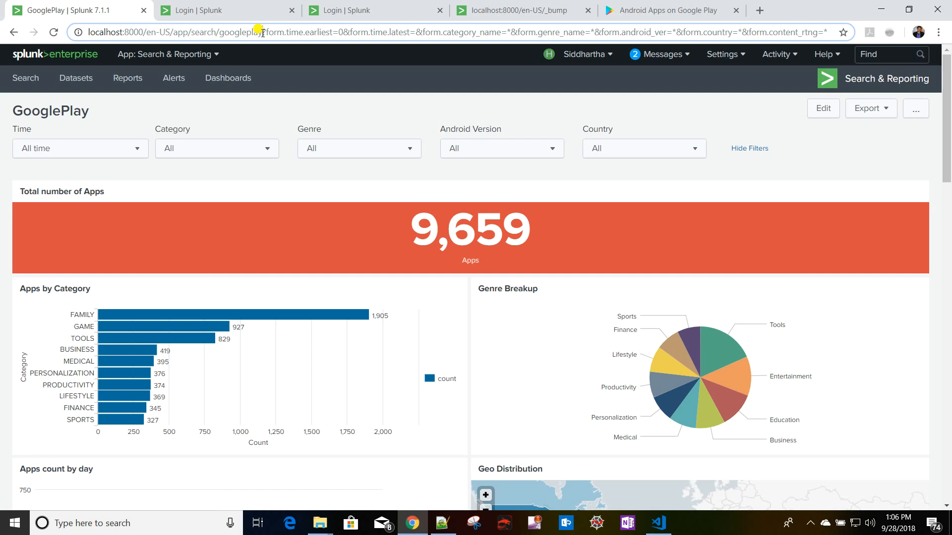
pyautogui.hotkey('shift', 'End')
pyautogui.press('Delete')
pyautogui.press('Return')
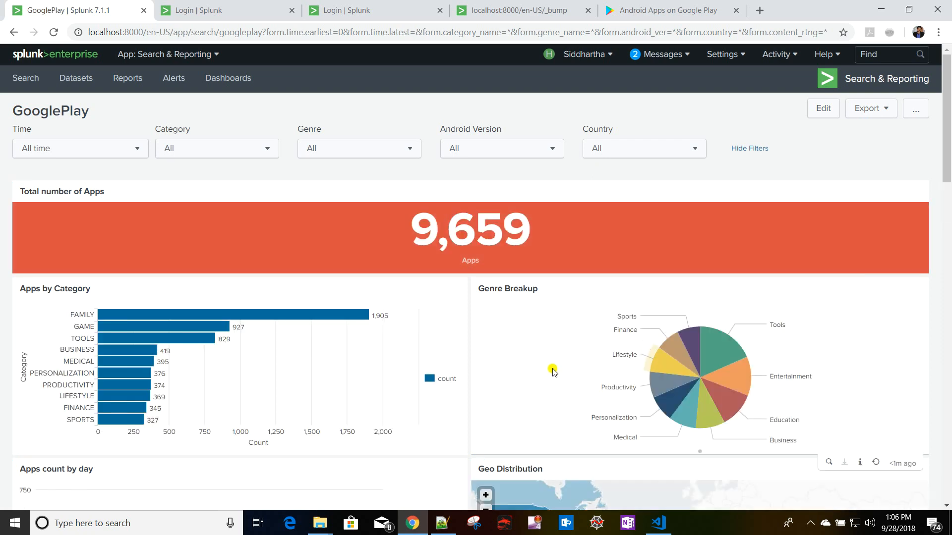
# Try the Event Details drilldown on the first word of the Fast Tract Diet event.
pyautogui.scroll(-8, 400, 247)
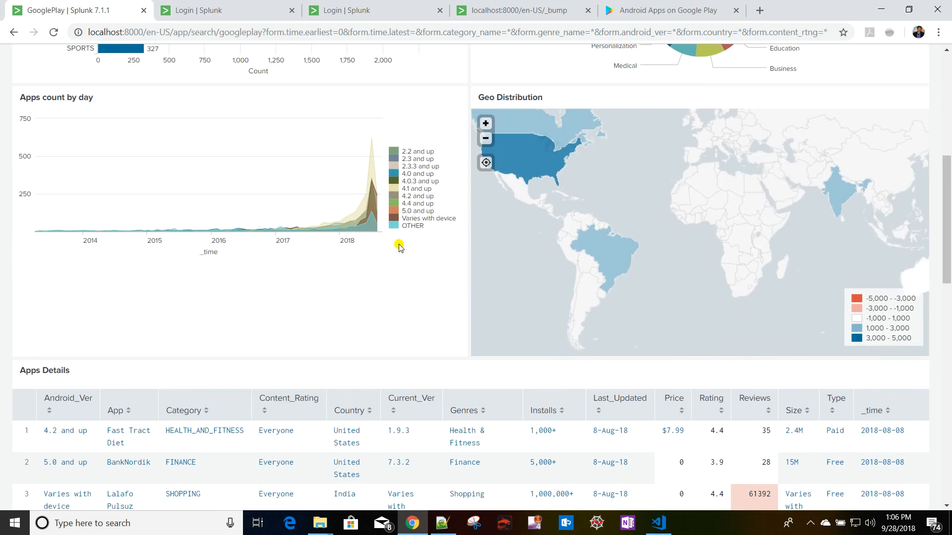
pyautogui.scroll(-15, 400, 247)
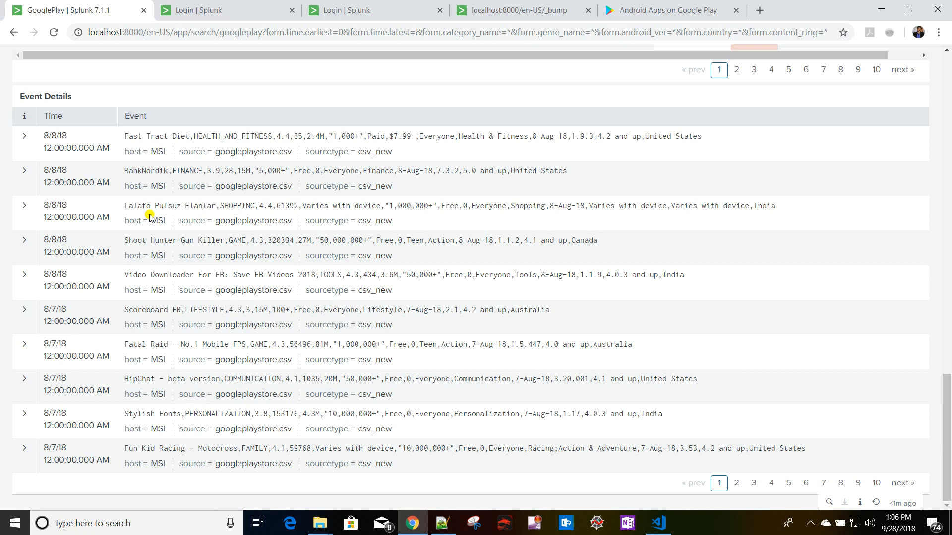
pyautogui.click(133, 137)
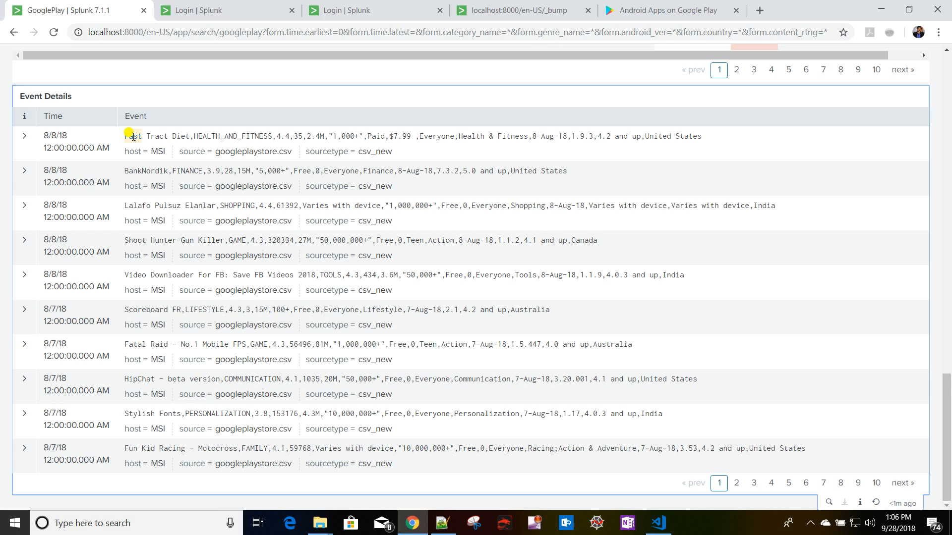
pyautogui.scroll(4, 401, 297)
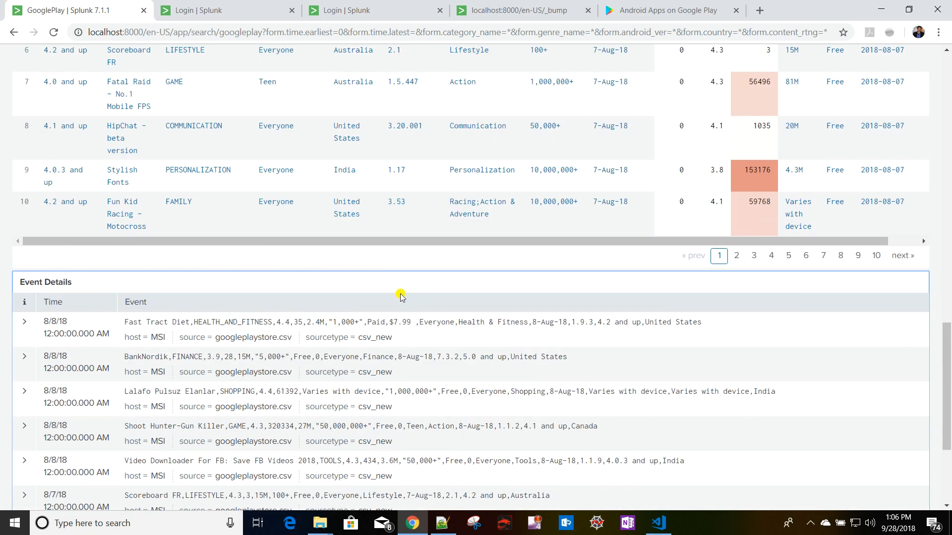
pyautogui.scroll(-5, 400, 297)
pyautogui.scroll(2, 400, 149)
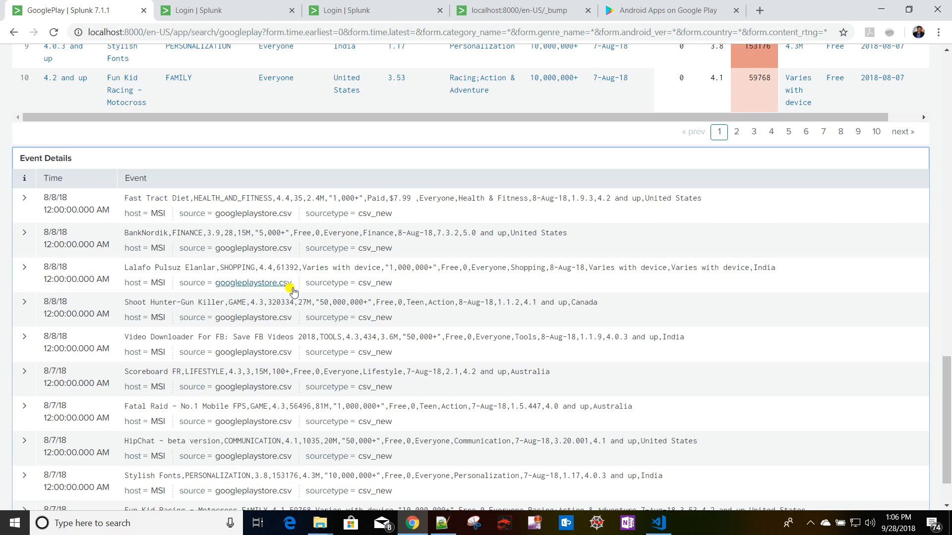
pyautogui.scroll(20, 291, 290)
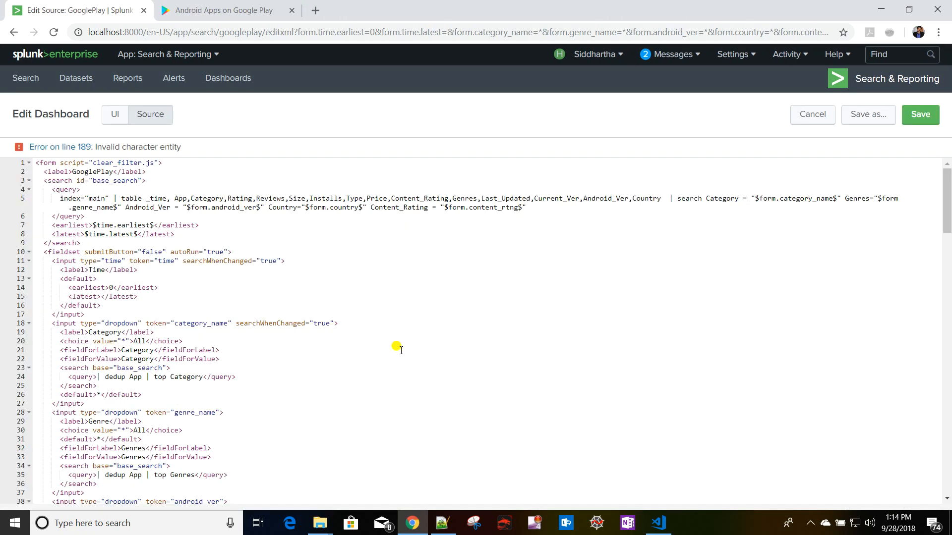
# In the dashboard source, escape the ampersand in the Event Details drilldown link as &amp; and save the dashboard.
pyautogui.scroll(-18, 397, 344)
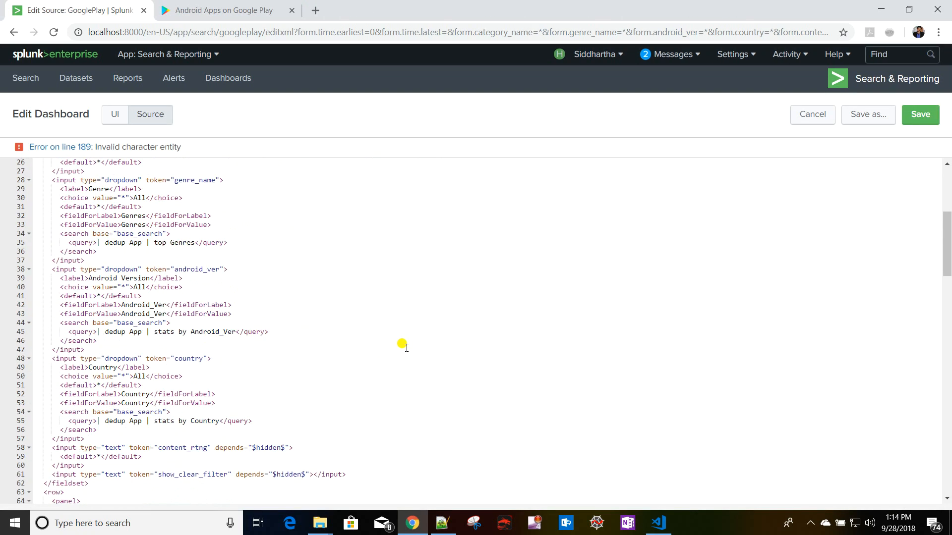
pyautogui.scroll(-10, 402, 344)
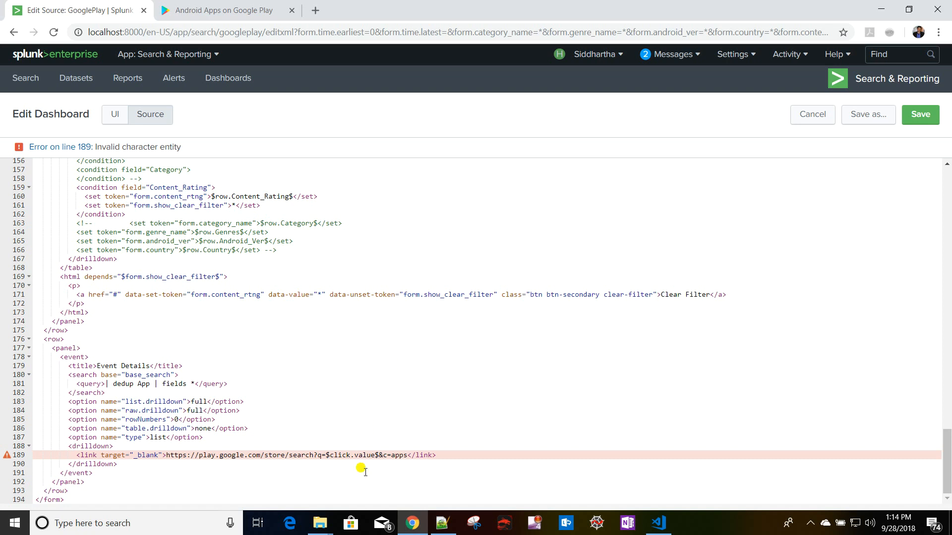
pyautogui.click(384, 454)
pyautogui.write('amp;')
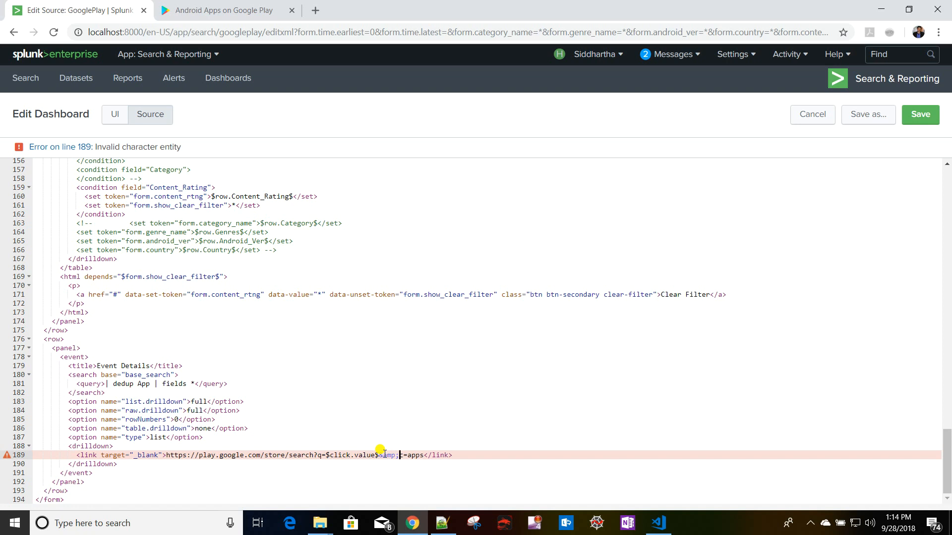
pyautogui.click(922, 117)
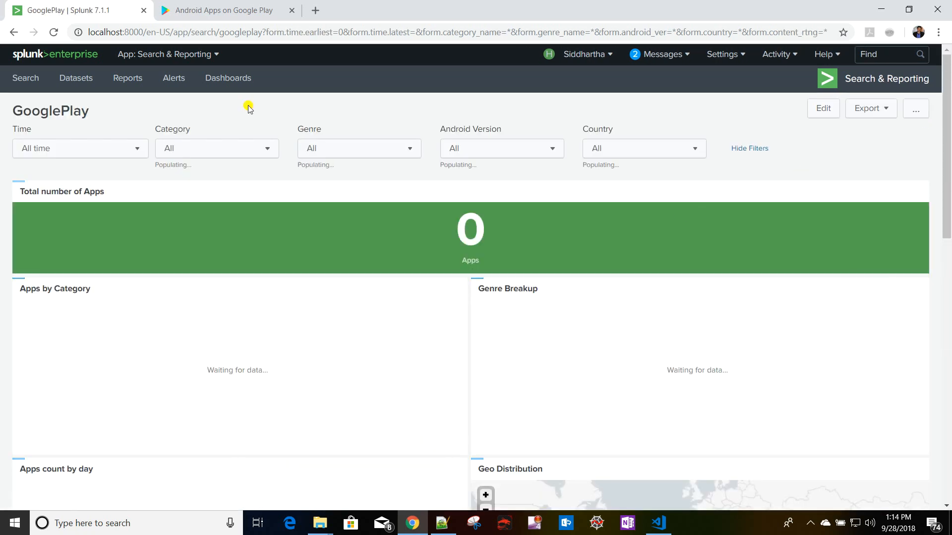
# Strip the form parameters from the GooglePlay dashboard's address and reload it.
pyautogui.click(189, 31)
pyautogui.click(262, 32)
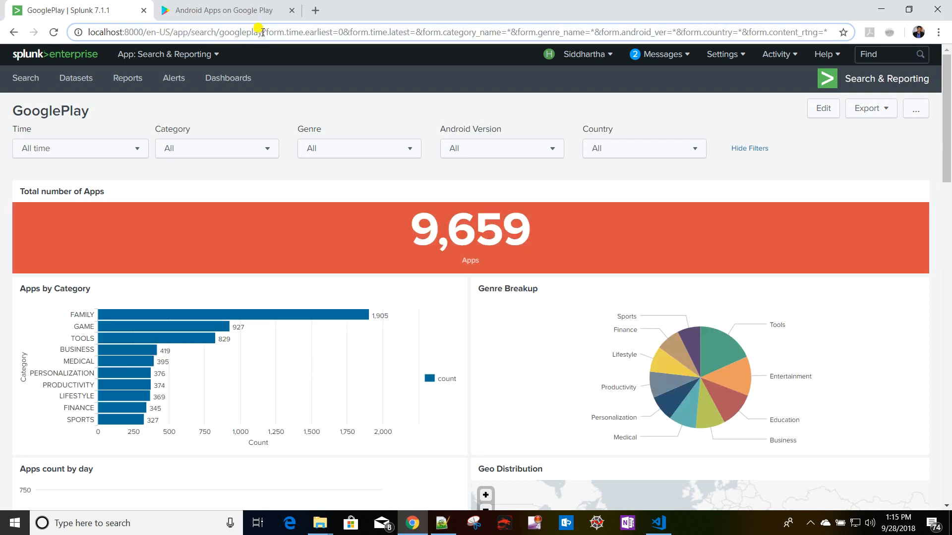
pyautogui.hotkey('shift', 'End')
pyautogui.press('Delete')
pyautogui.press('Return')
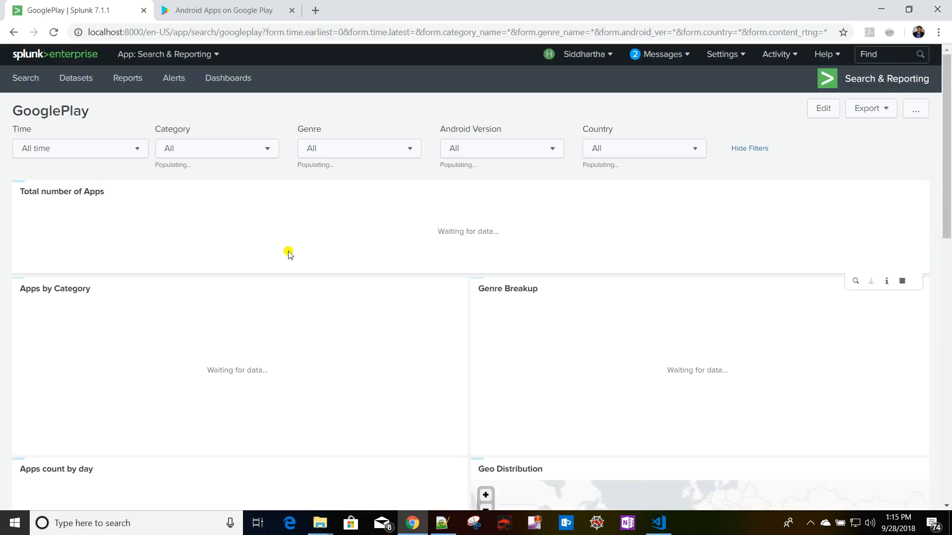
# Test the Event Details drilldown with the words Fast and Lalafo, closing the Google Play tabs.
pyautogui.scroll(-1, 278, 250)
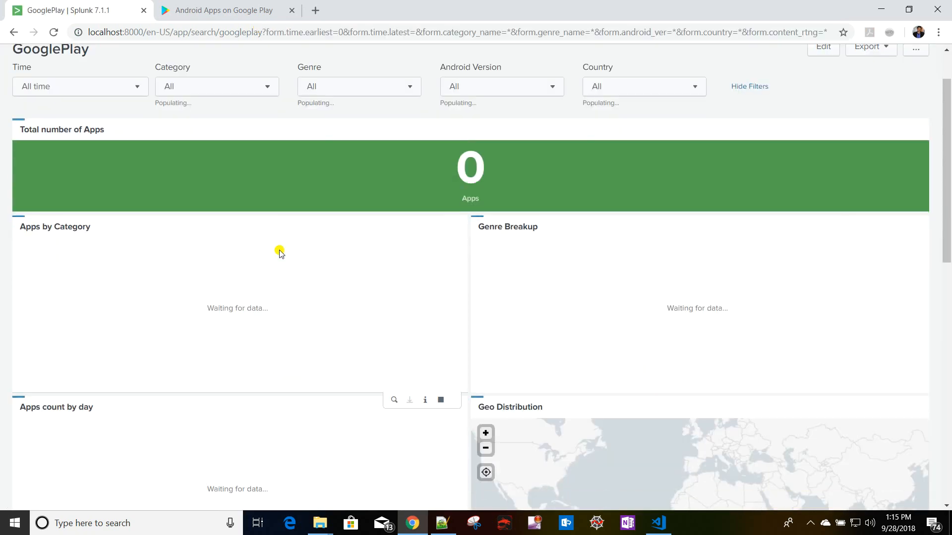
pyautogui.scroll(-8, 280, 253)
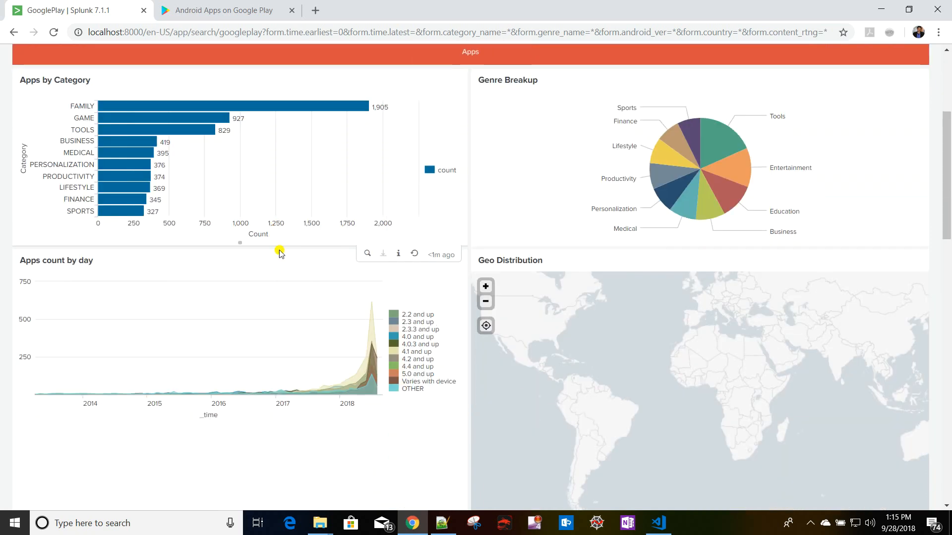
pyautogui.scroll(-12, 280, 253)
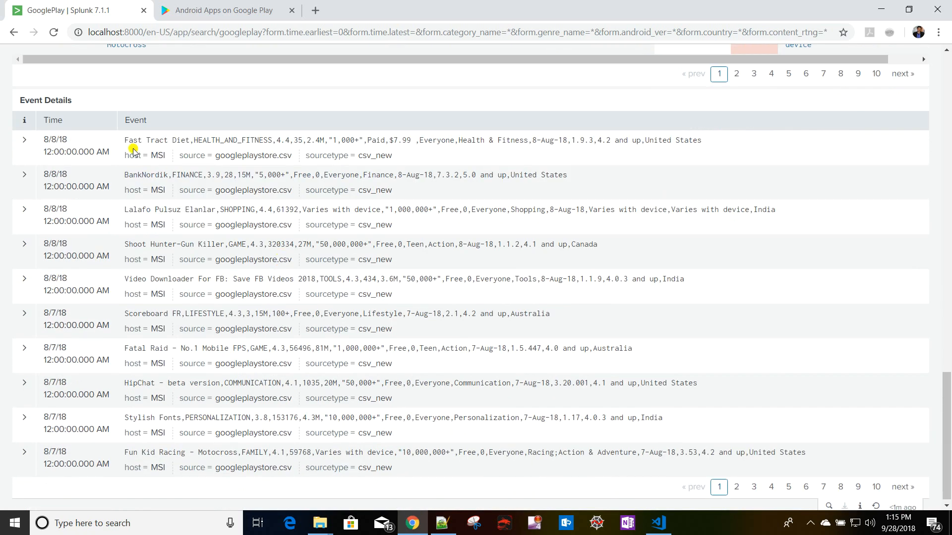
pyautogui.click(132, 142)
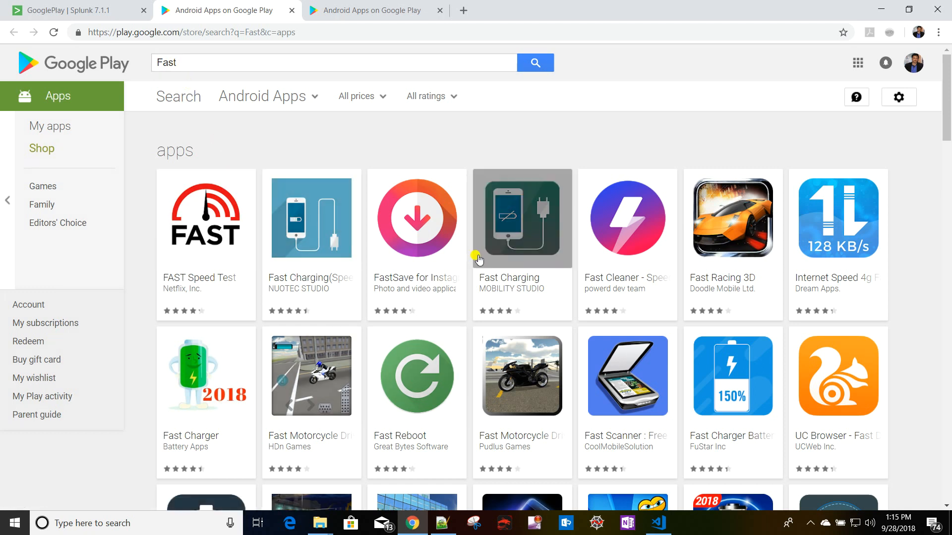
pyautogui.click(293, 15)
pyautogui.click(294, 15)
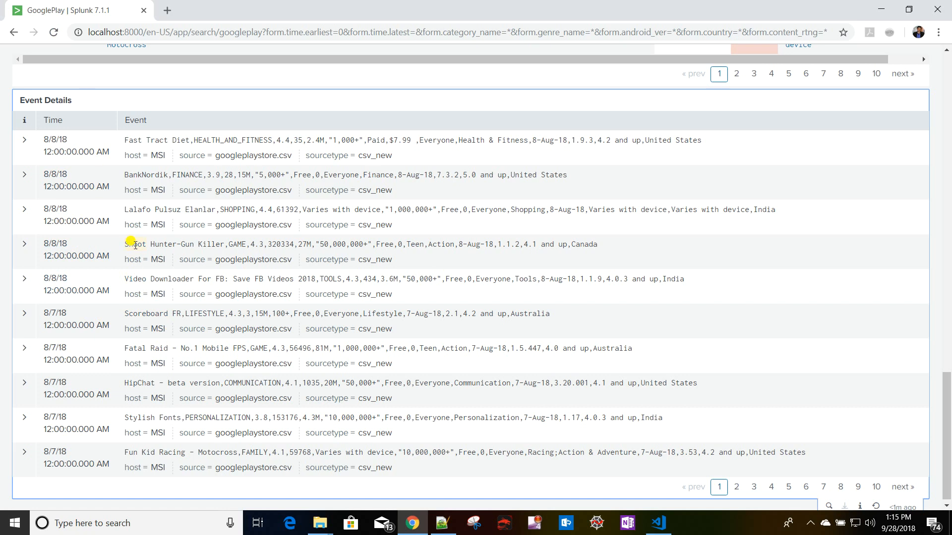
pyautogui.click(131, 210)
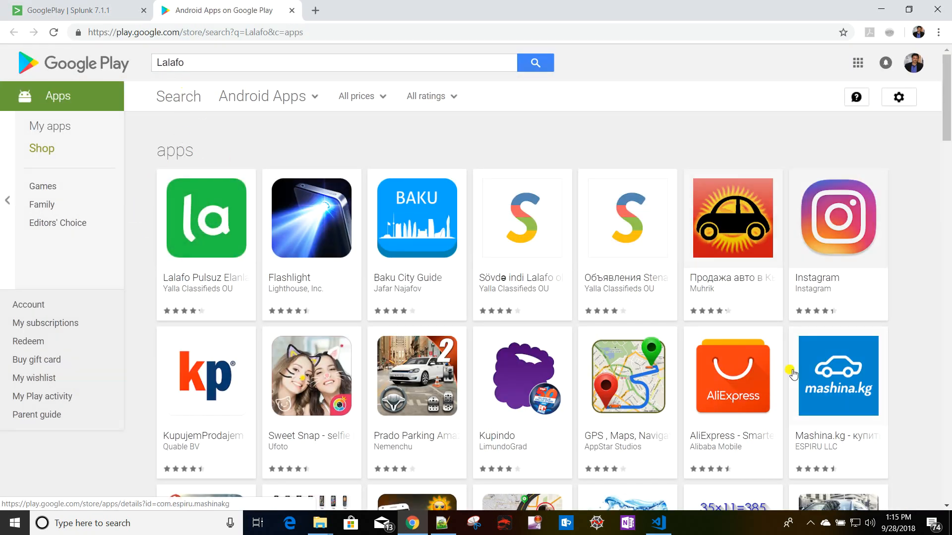
pyautogui.click(292, 11)
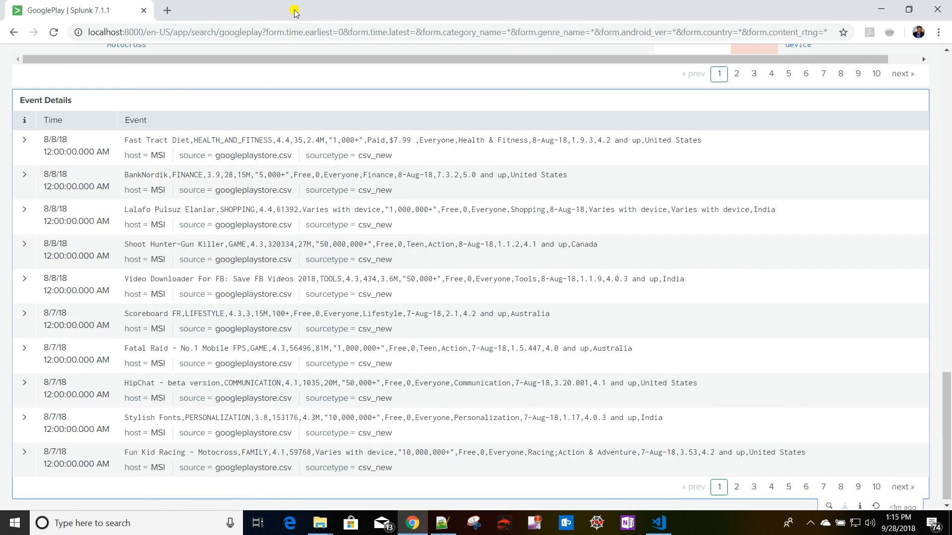
# In the GooglePlay dashboard editor, switch the Event Details drilldown to Link to search with the Custom option.
pyautogui.scroll(20, 584, 285)
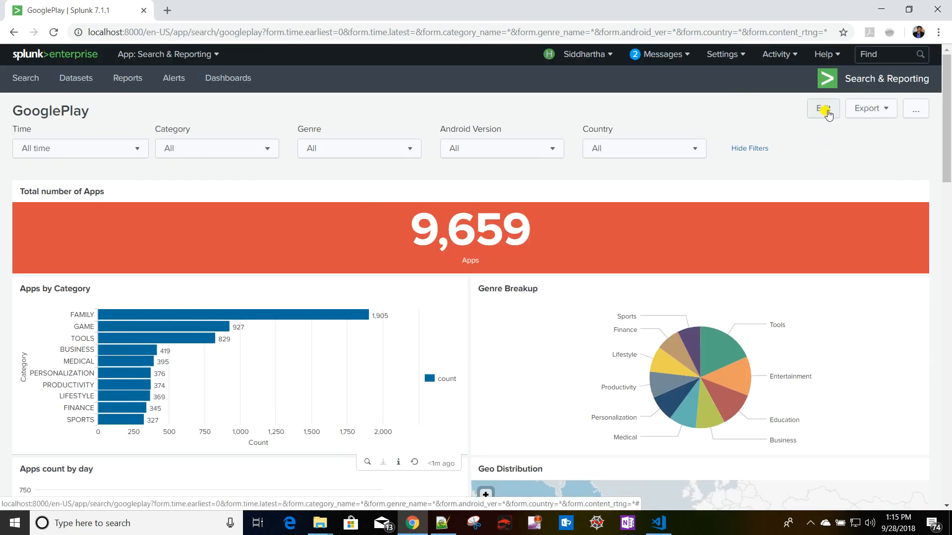
pyautogui.click(824, 109)
pyautogui.scroll(-15, 420, 217)
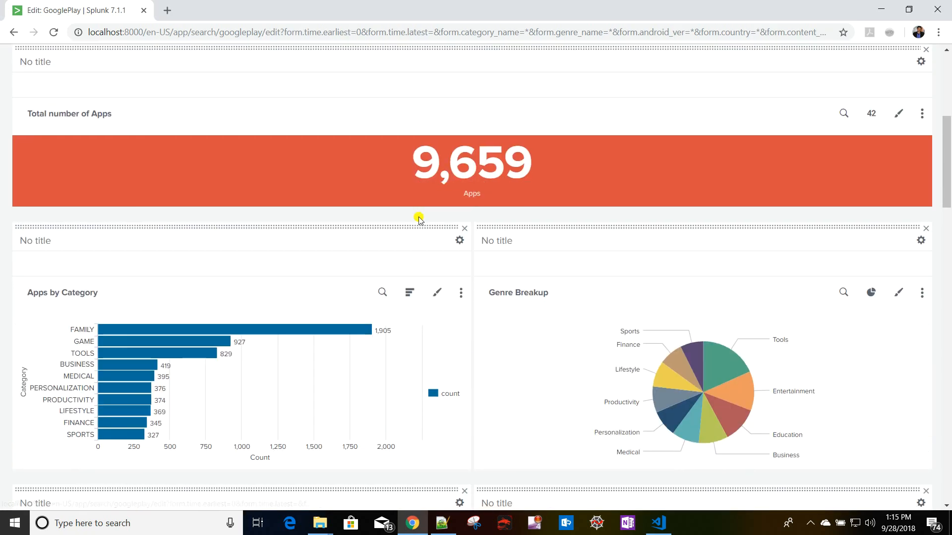
pyautogui.scroll(-15, 419, 219)
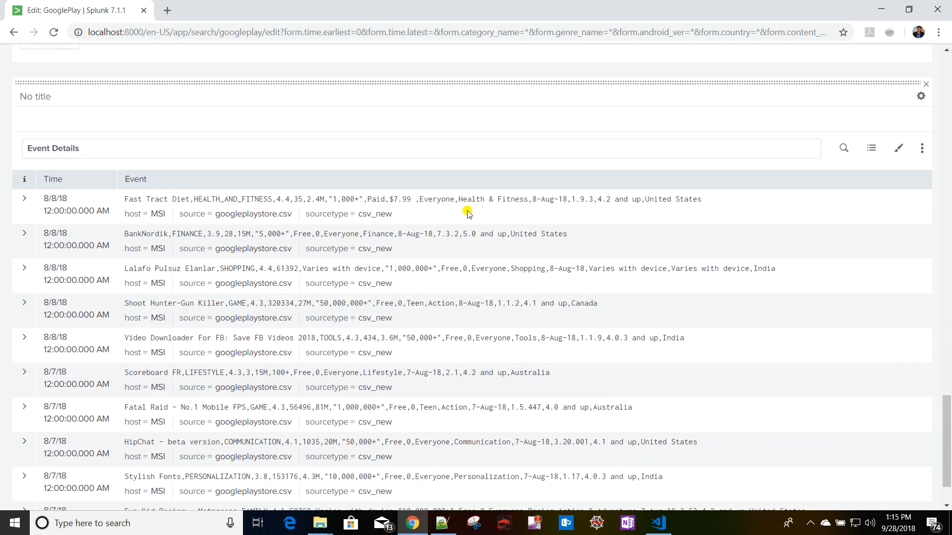
pyautogui.click(923, 148)
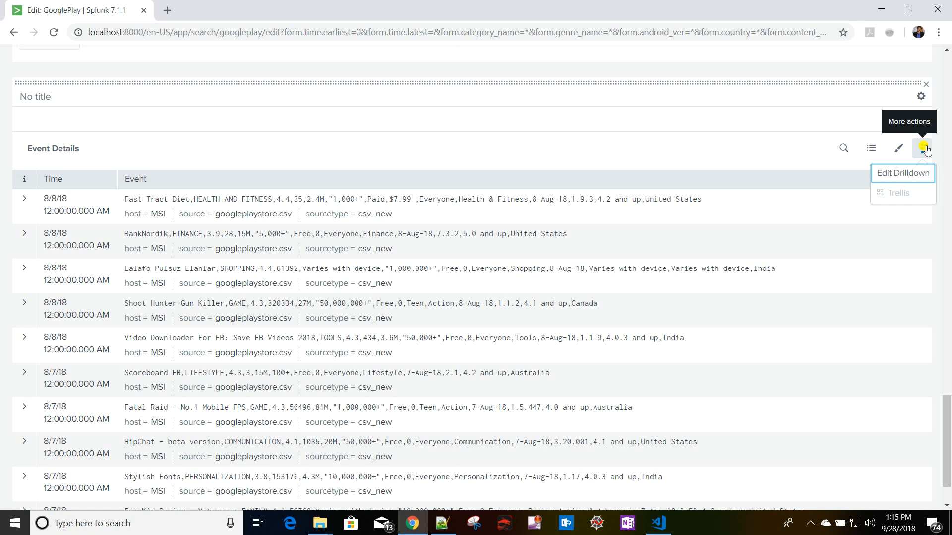
pyautogui.click(896, 176)
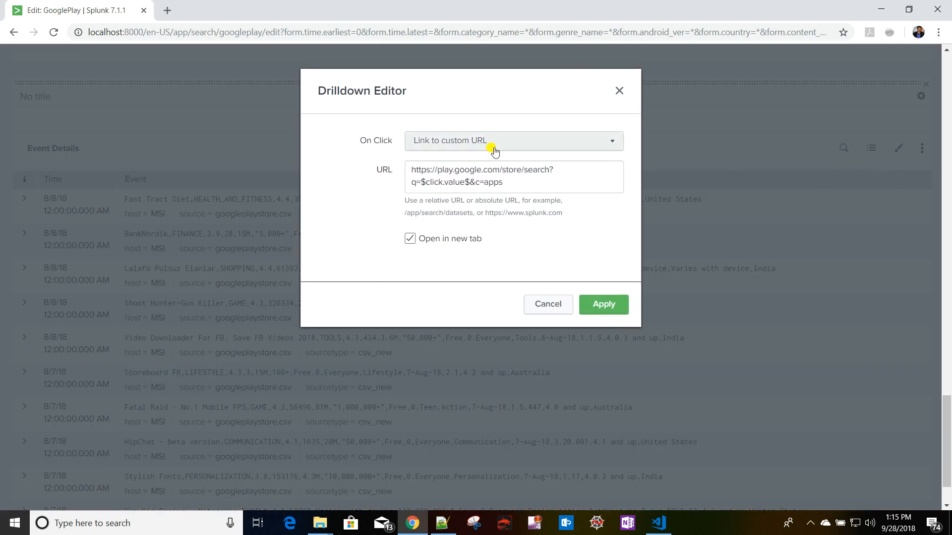
pyautogui.click(494, 150)
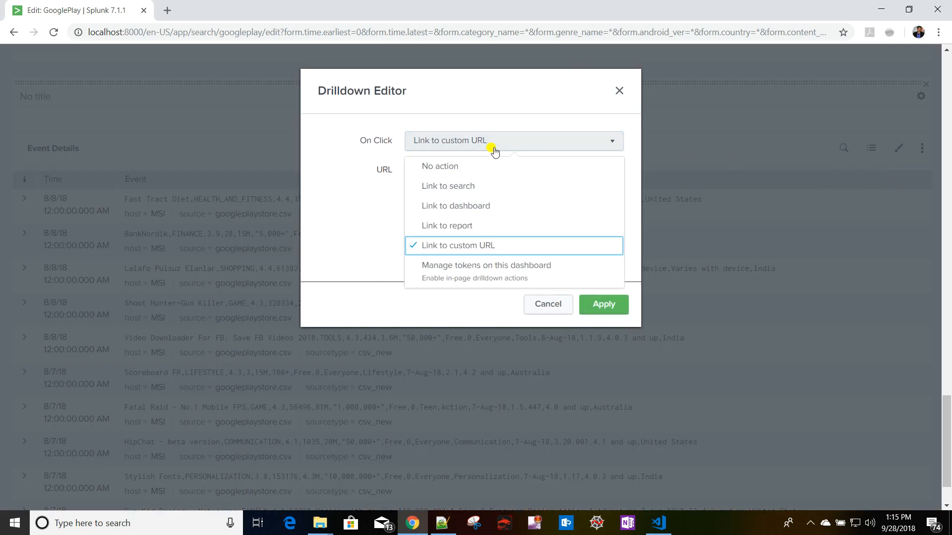
pyautogui.click(473, 187)
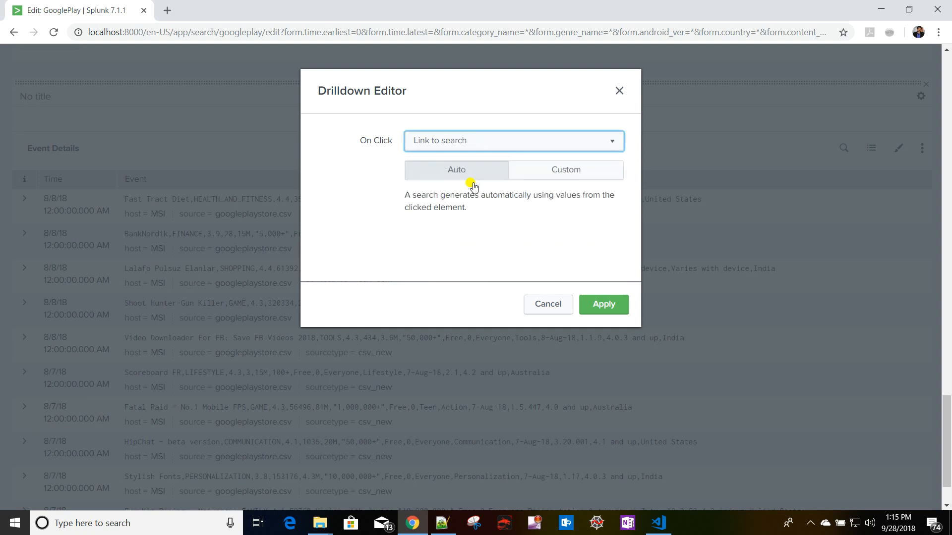
pyautogui.click(580, 176)
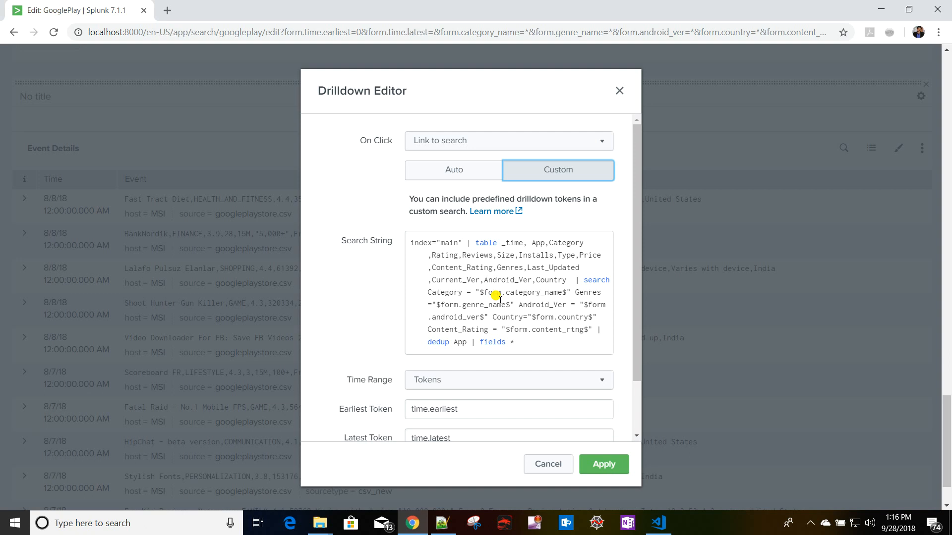
# Reduce the drilldown's search string to index="main" $click.value$, apply it and save the dashboard.
pyautogui.moveTo(475, 244); pyautogui.dragTo(525, 346)
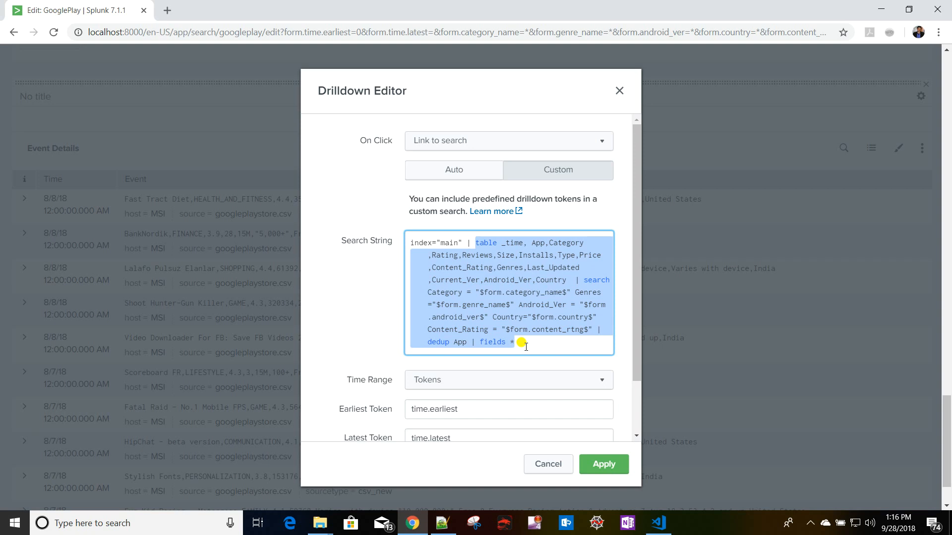
pyautogui.press('BackSpace')
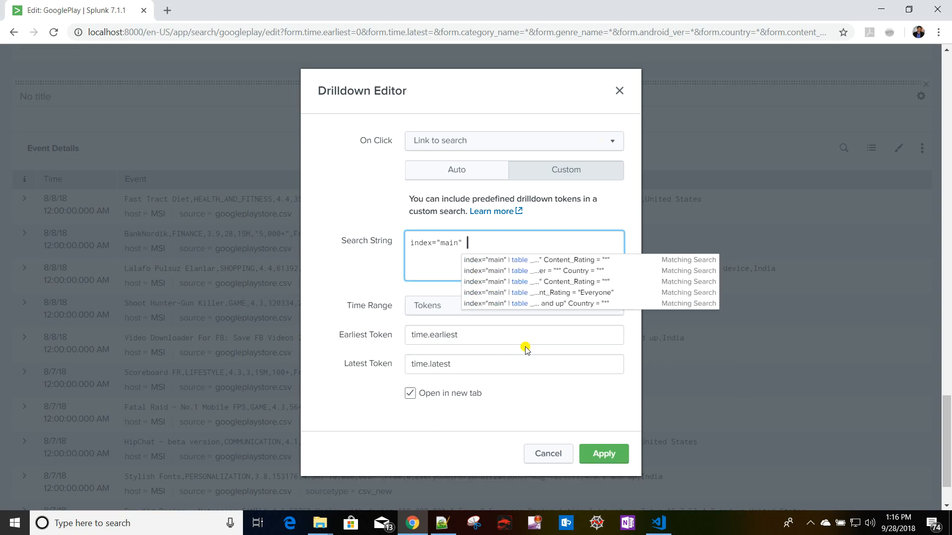
pyautogui.write('$$')
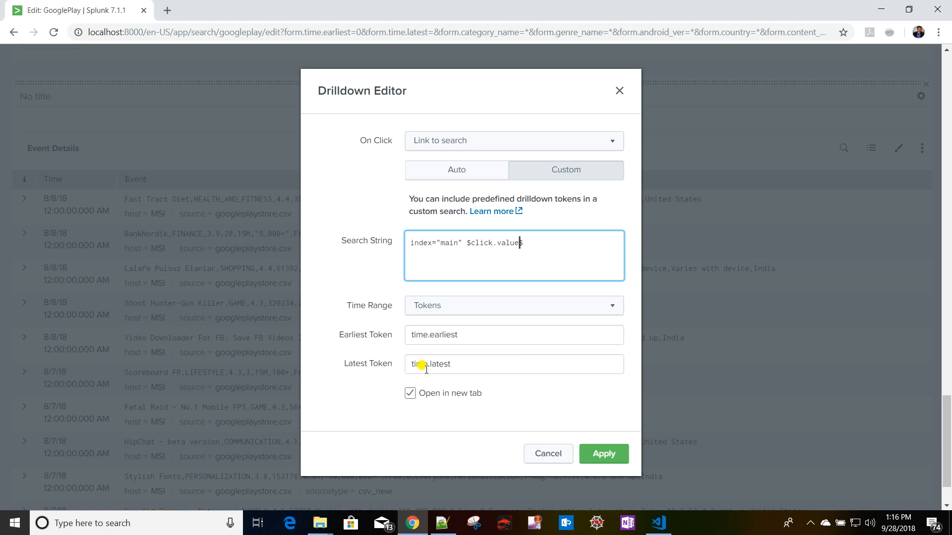
pyautogui.click(614, 454)
pyautogui.scroll(15, 657, 333)
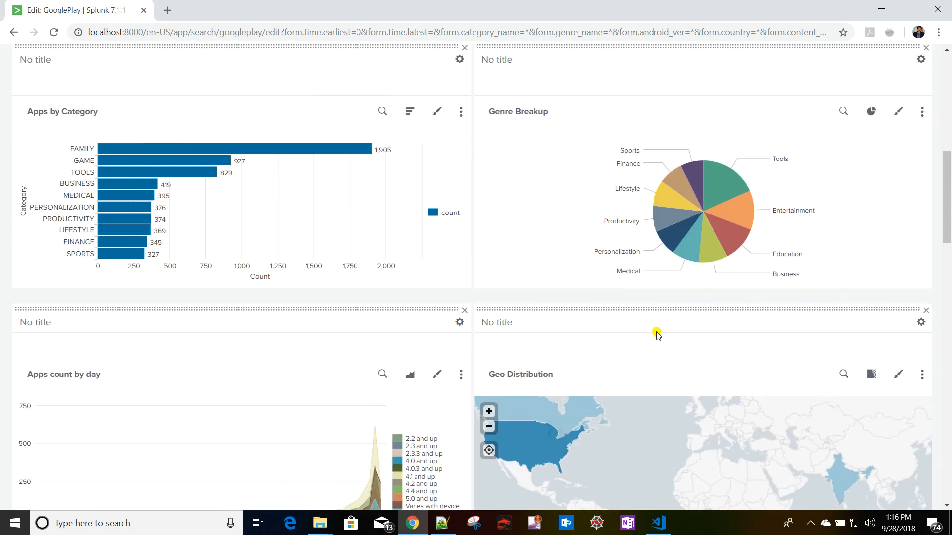
pyautogui.click(910, 115)
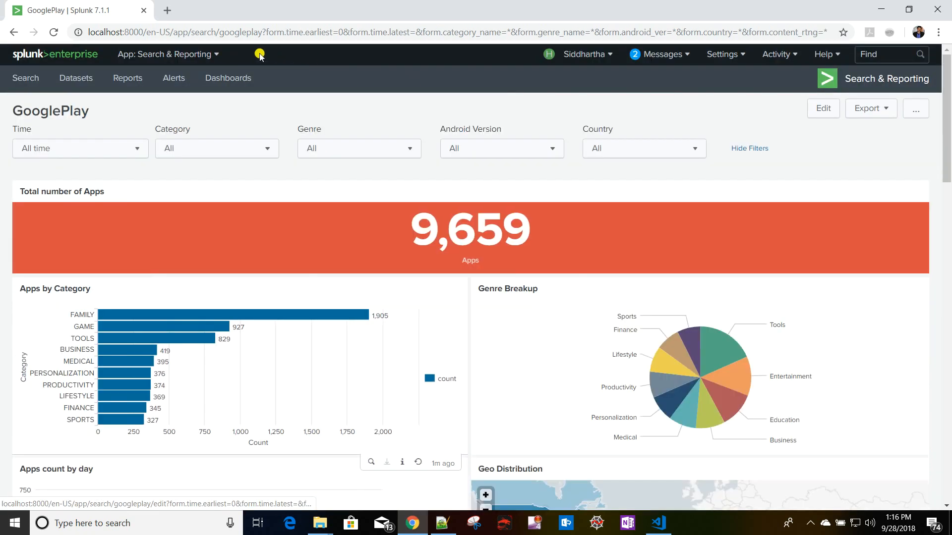
# Remove the form parameters from the GooglePlay dashboard's address and reload the page.
pyautogui.click(318, 32)
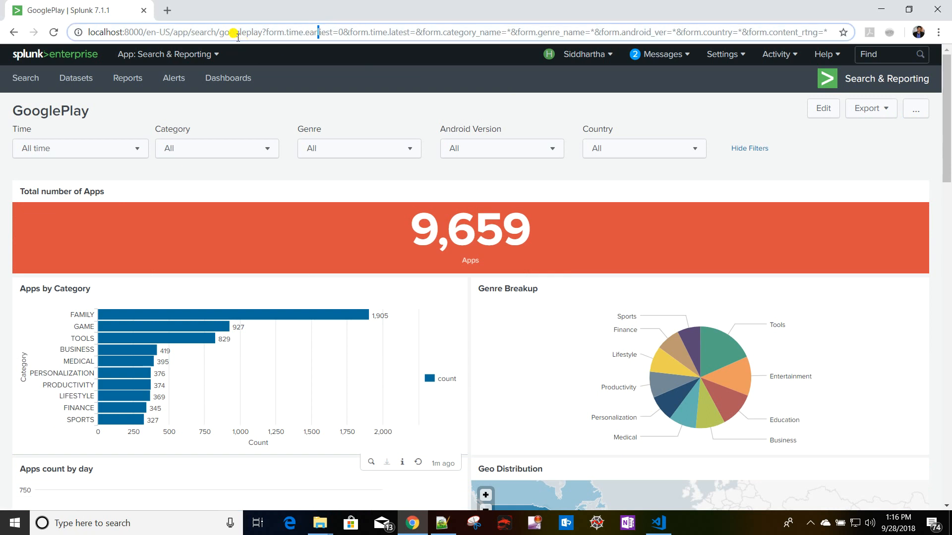
pyautogui.click(265, 32)
pyautogui.hotkey('shift', 'End')
pyautogui.press('BackSpace')
pyautogui.press('Return')
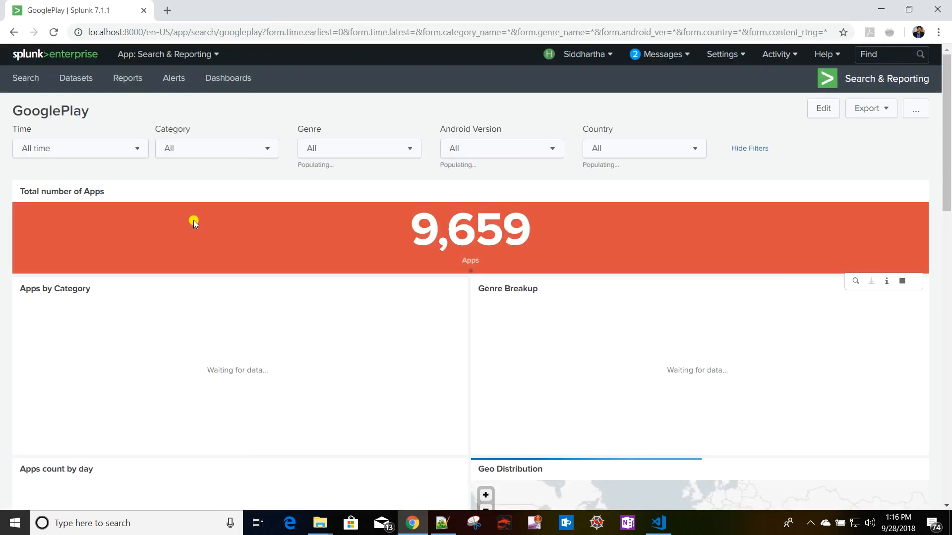
# Test the Event Details drilldown on the word BankNordik, review the opened search and return to the dashboard.
pyautogui.scroll(-10, 193, 220)
pyautogui.scroll(-10, 194, 220)
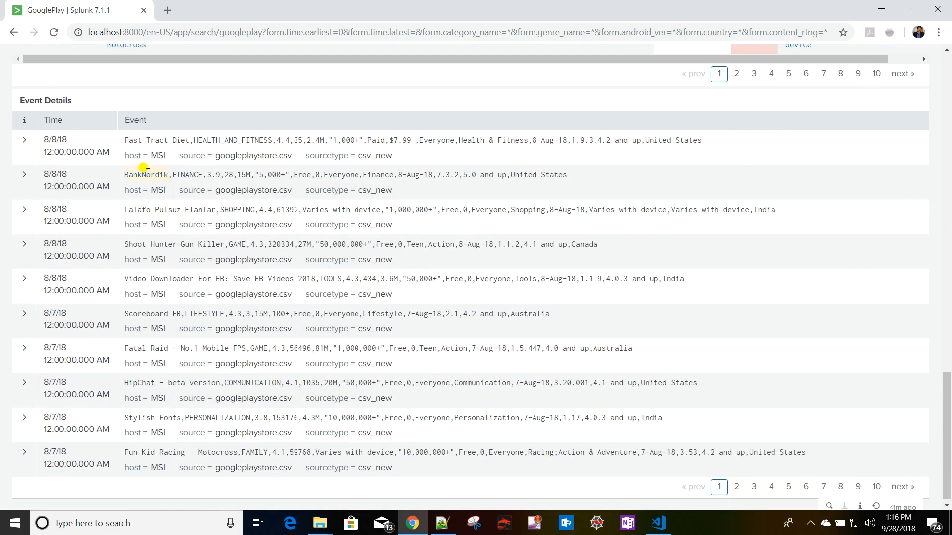
pyautogui.click(147, 174)
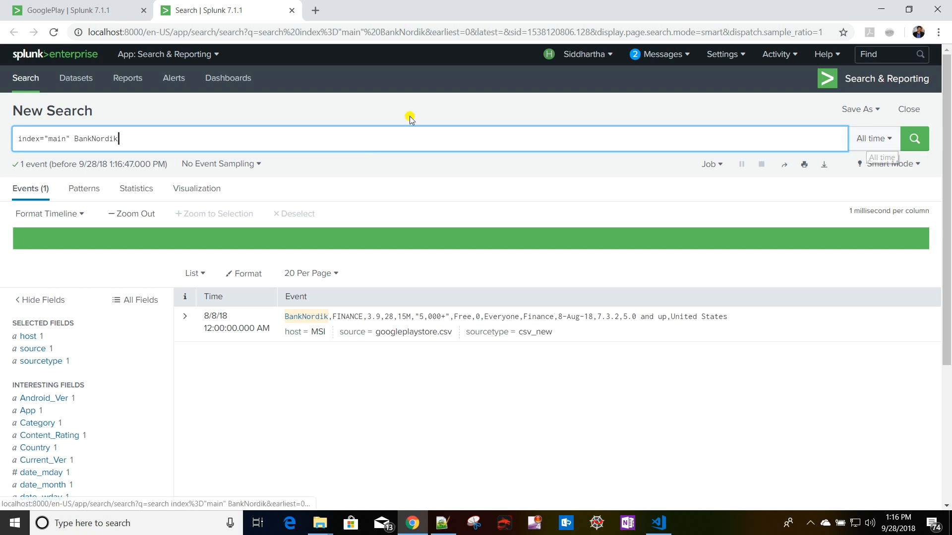
pyautogui.click(87, 13)
pyautogui.scroll(20, 294, 216)
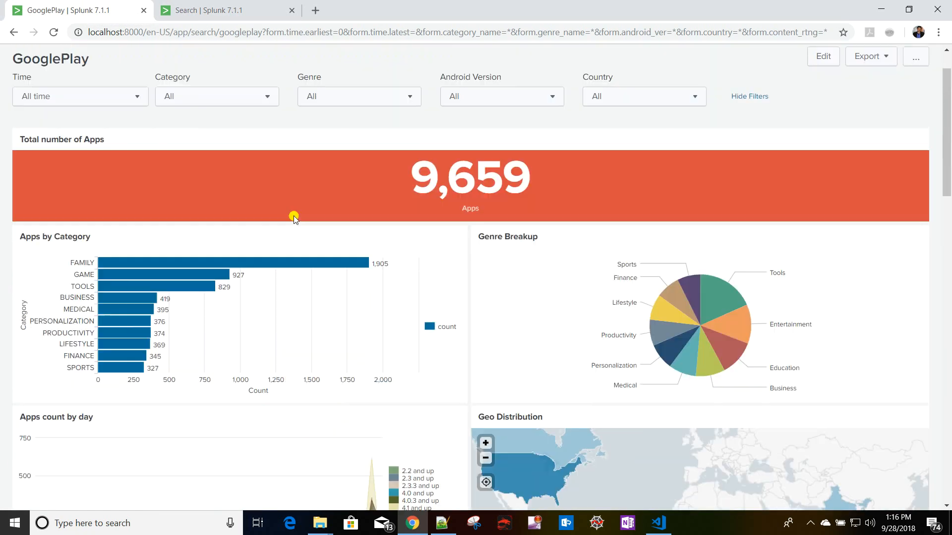
pyautogui.click(224, 10)
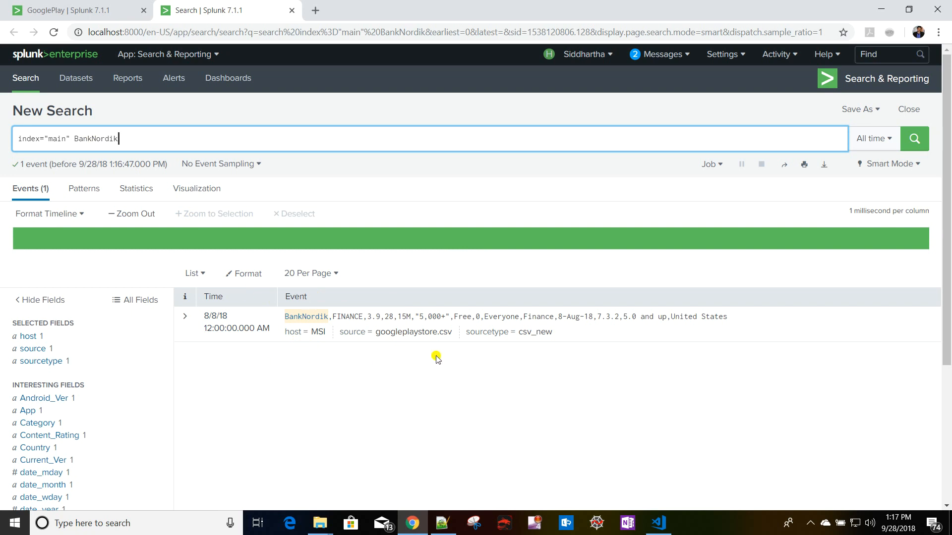
pyautogui.click(74, 10)
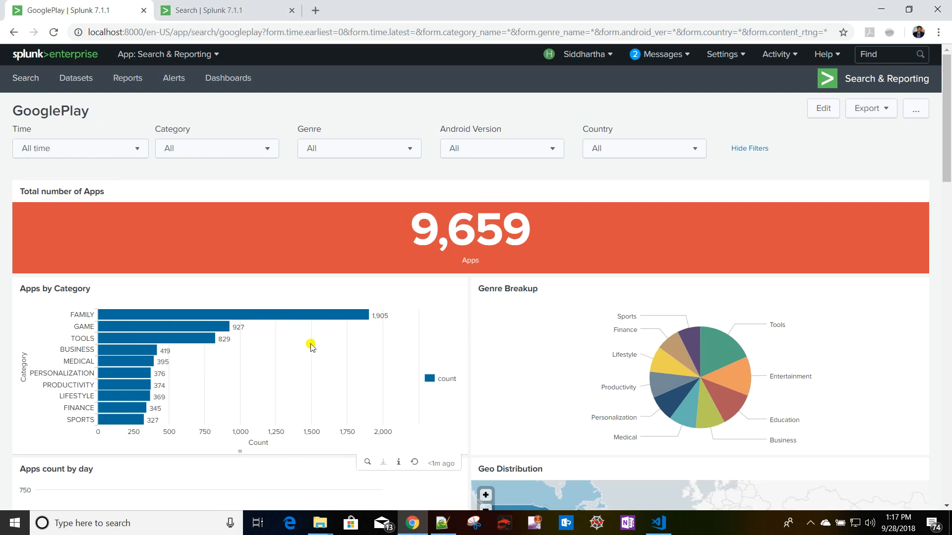
pyautogui.scroll(-10, 324, 352)
pyautogui.scroll(10, 323, 353)
pyautogui.moveTo(106, 385)
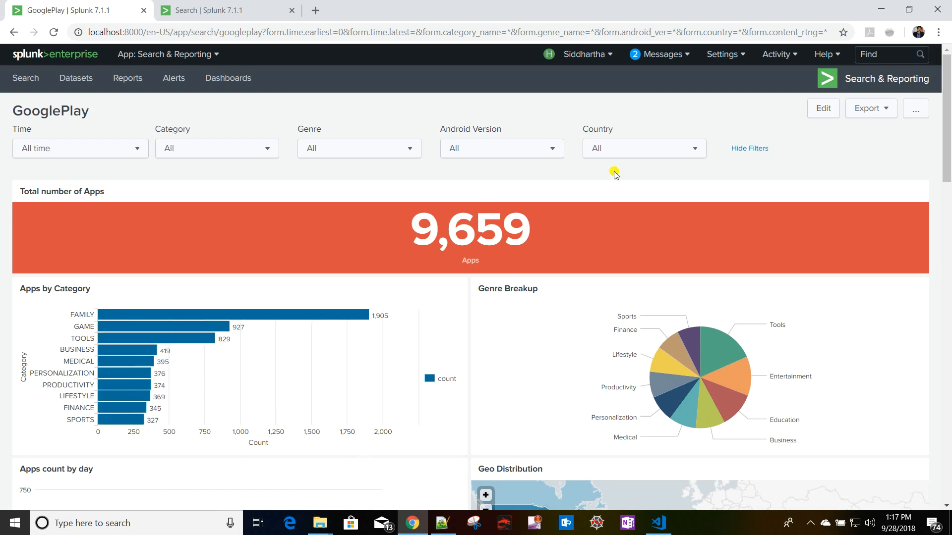
# Edit the dashboard and set the Total number of Apps panel's drilldown to Link to dashboard.
pyautogui.click(822, 108)
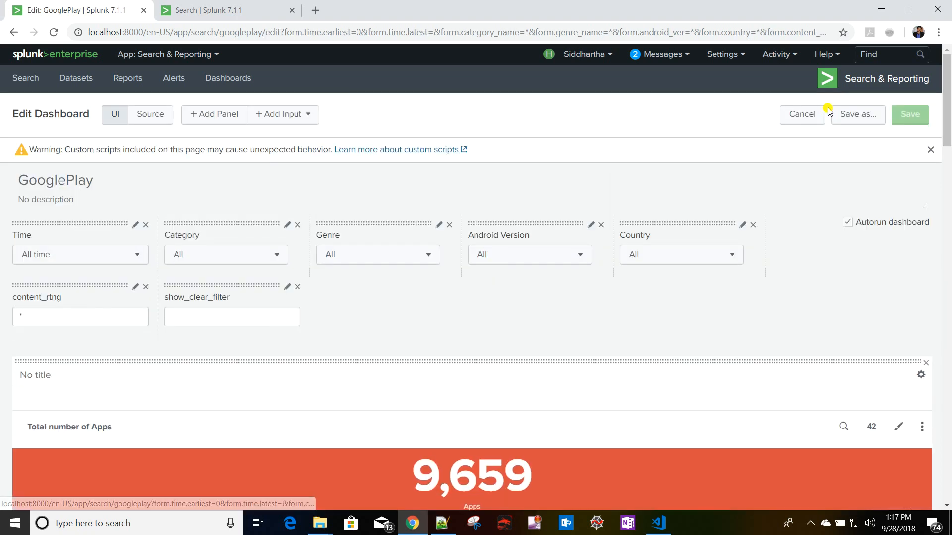
pyautogui.click(922, 427)
pyautogui.click(905, 459)
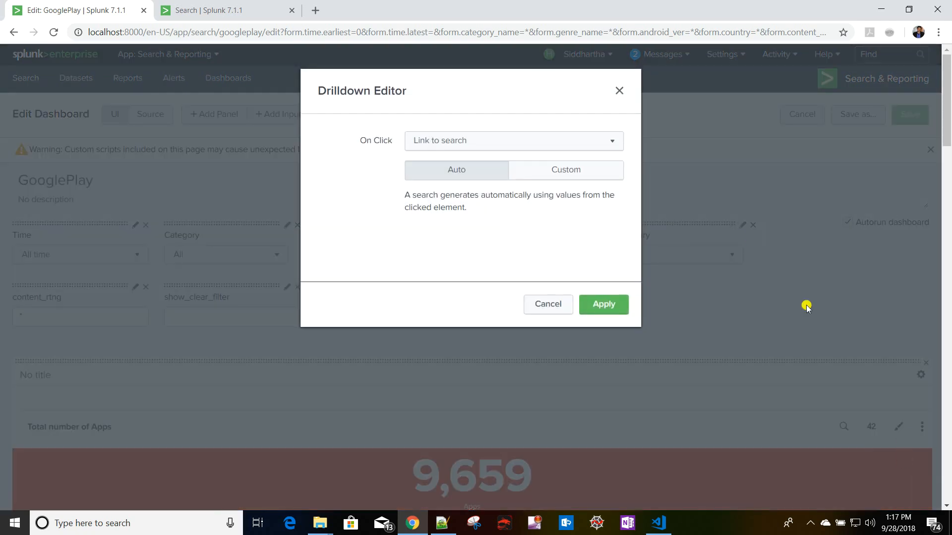
pyautogui.click(481, 147)
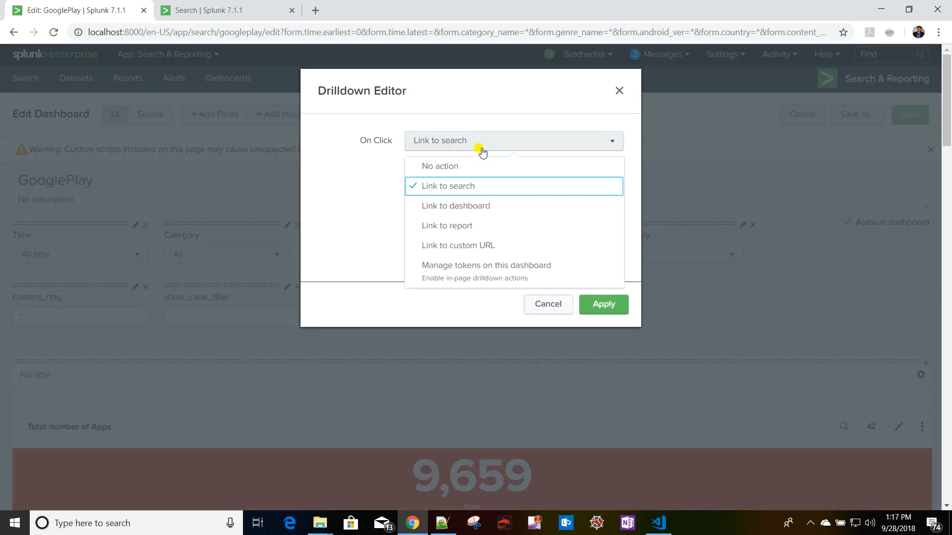
pyautogui.click(476, 207)
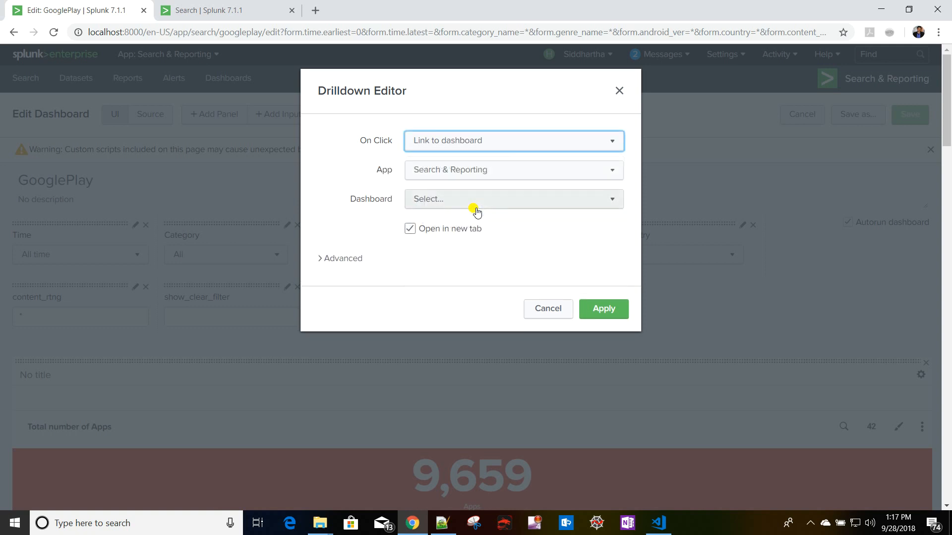
# Choose Integrity Check of Installed Files from Search & Reporting as the target dashboard, apply the drilldown and save.
pyautogui.click(481, 170)
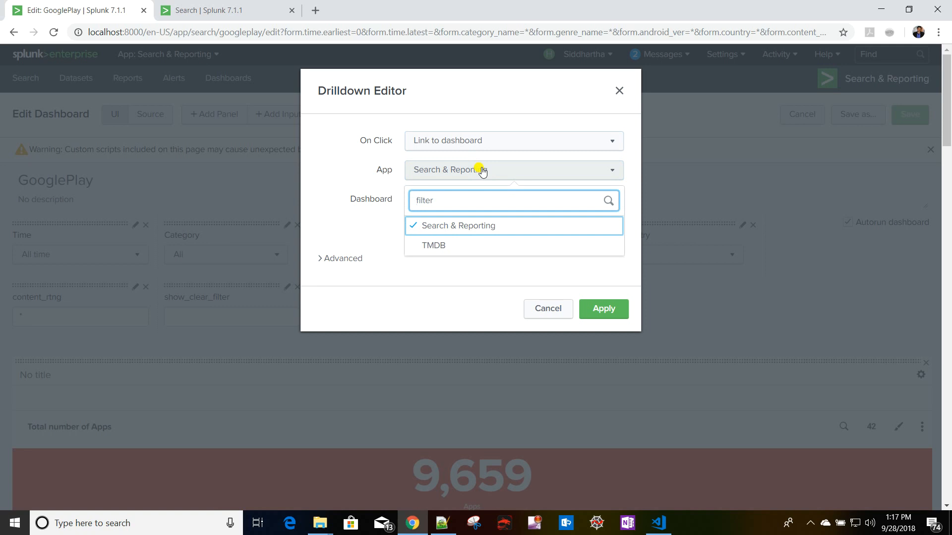
pyautogui.click(481, 170)
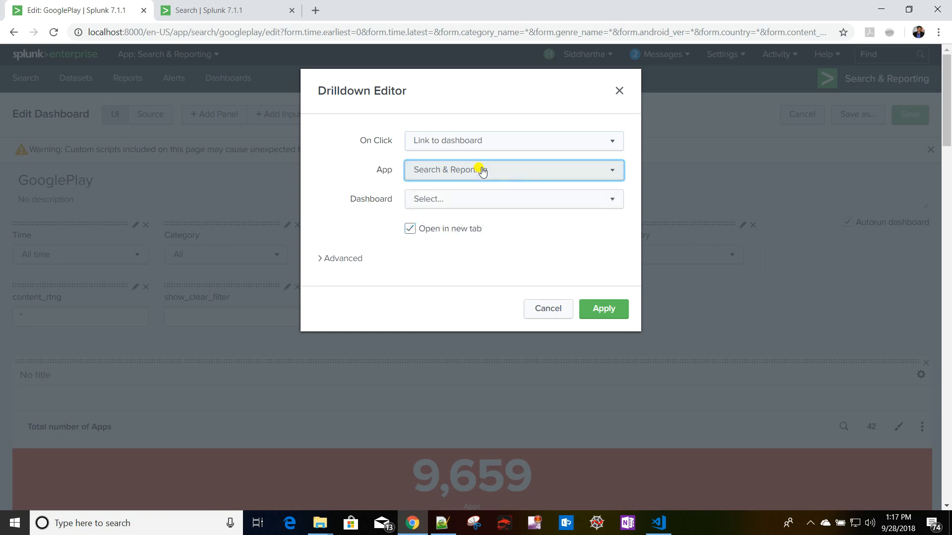
pyautogui.click(468, 205)
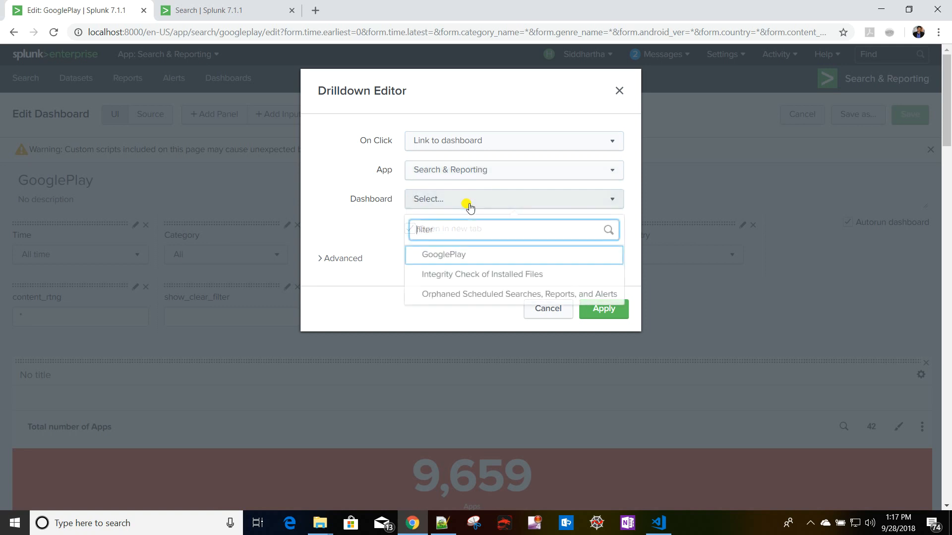
pyautogui.click(465, 276)
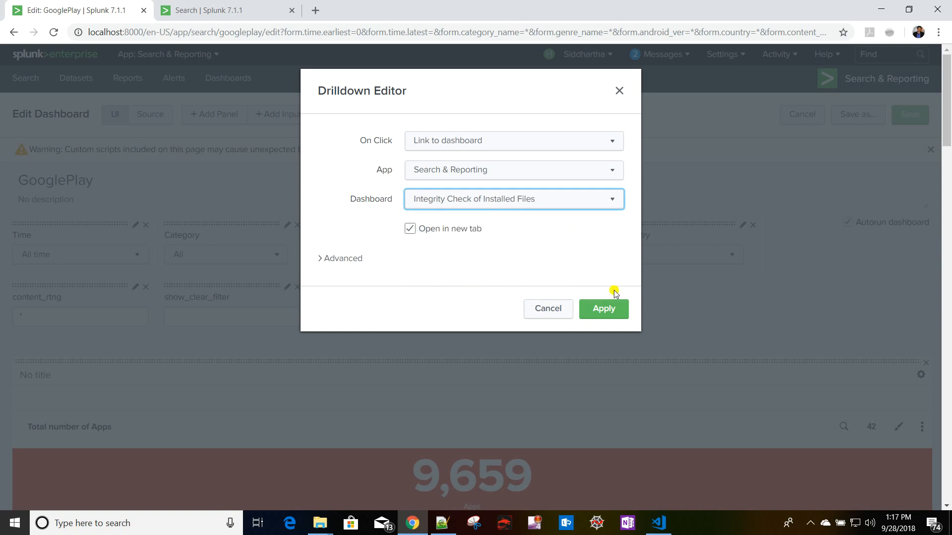
pyautogui.click(614, 317)
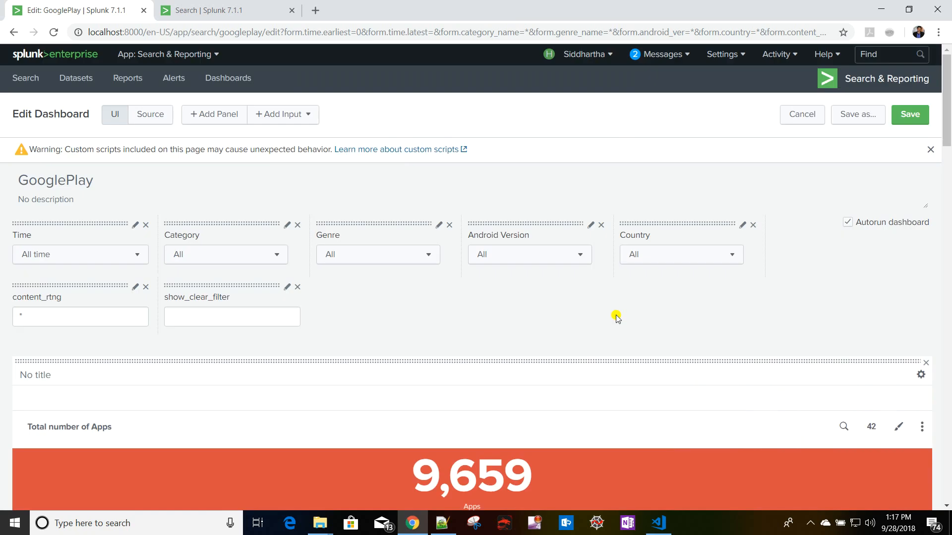
pyautogui.click(911, 114)
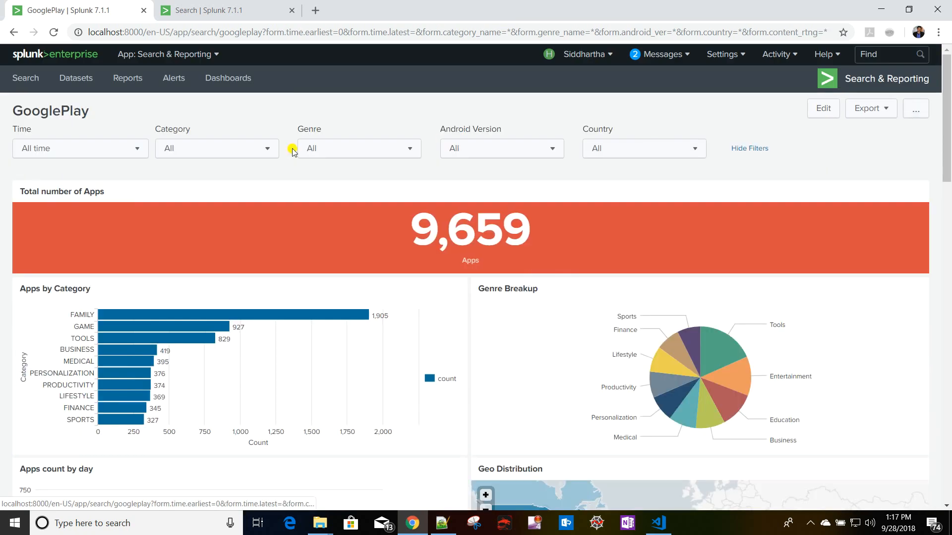
# Reload the dashboard without its form parameters and test the Total number of Apps drilldown, returning to the GooglePlay tab.
pyautogui.click(248, 33)
pyautogui.click(270, 33)
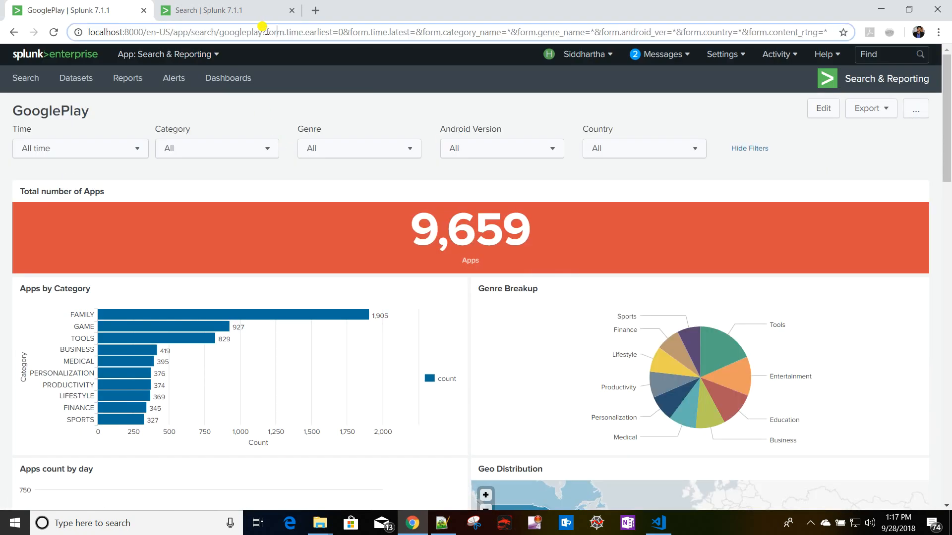
pyautogui.hotkey('shift', 'End')
pyautogui.press('Delete')
pyautogui.press('Return')
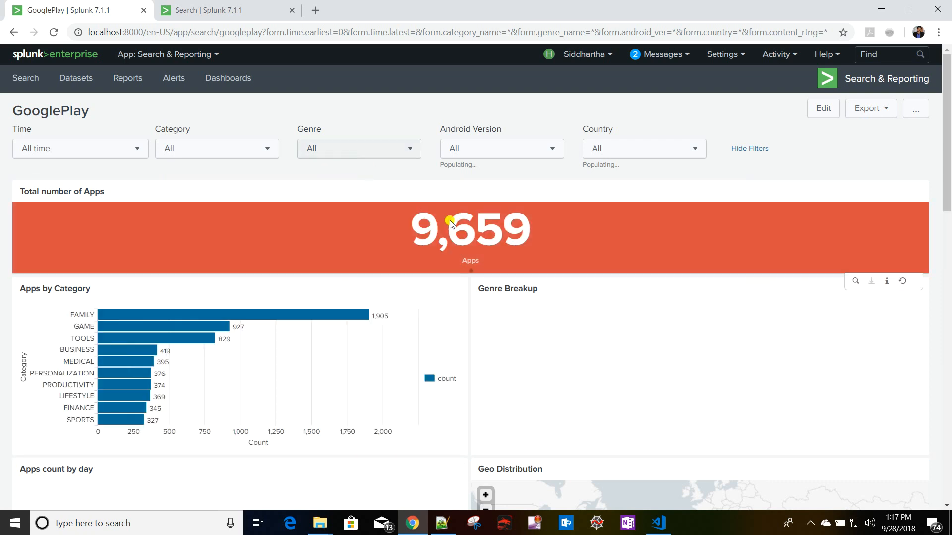
pyautogui.click(481, 238)
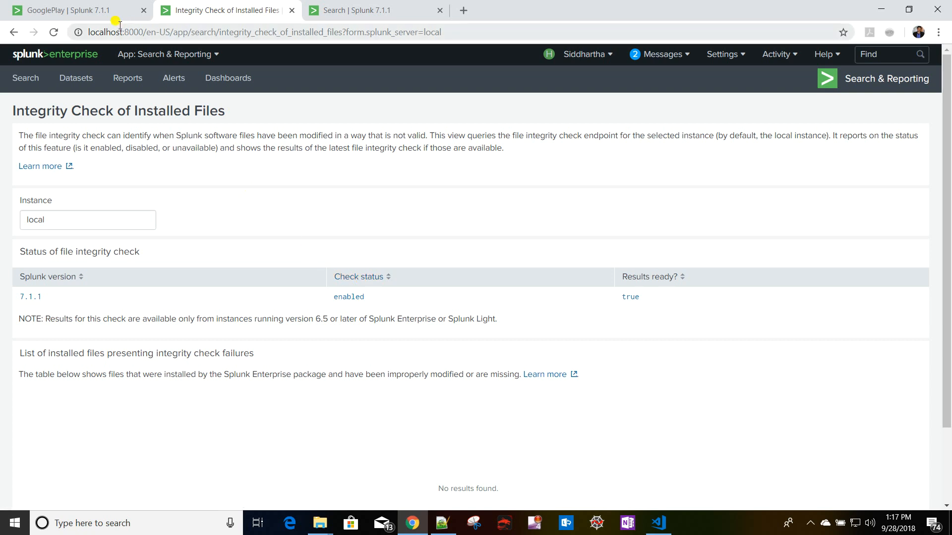
pyautogui.click(82, 11)
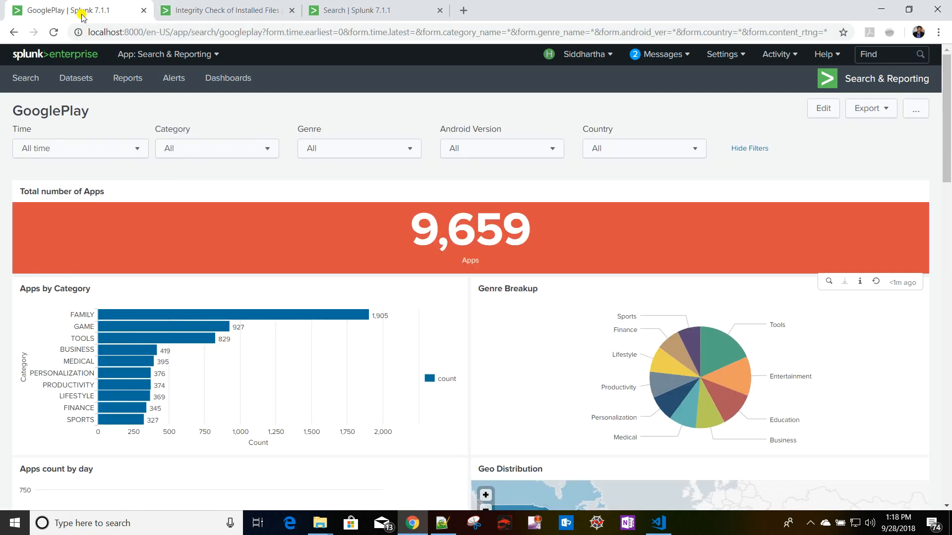
# Review the advanced parameter options in the Total number of Apps panel's drilldown settings, leaving the dashboard's edit mode without saving.
pyautogui.click(822, 107)
pyautogui.scroll(-5, 867, 395)
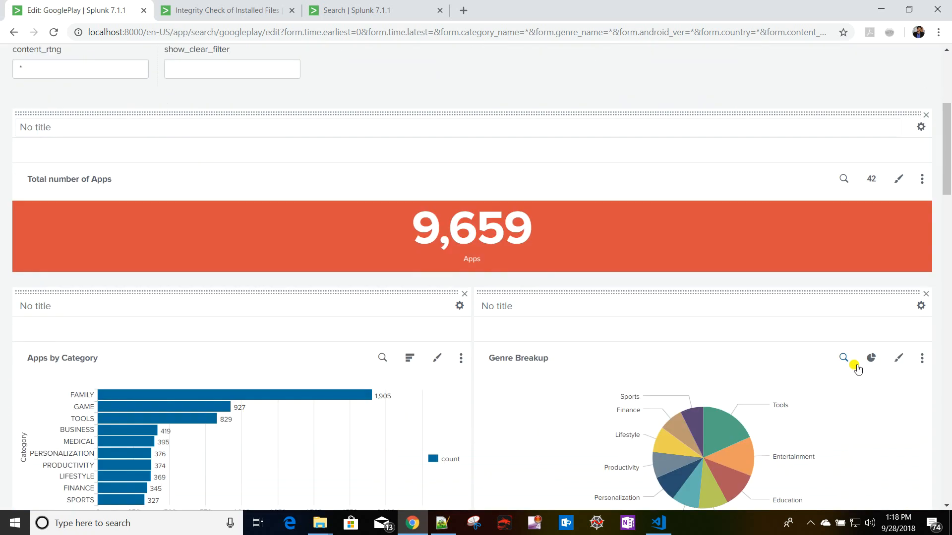
pyautogui.click(922, 180)
pyautogui.click(907, 203)
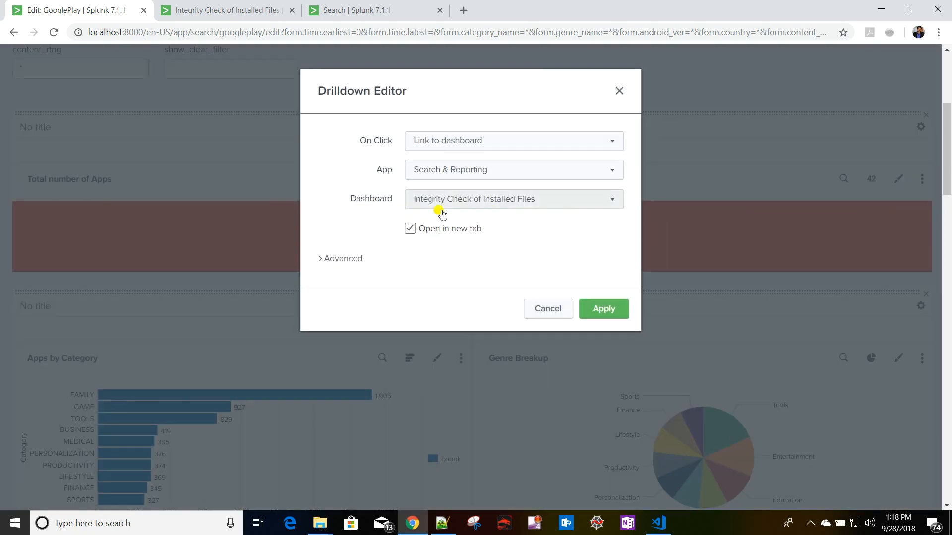
pyautogui.click(331, 259)
pyautogui.click(417, 277)
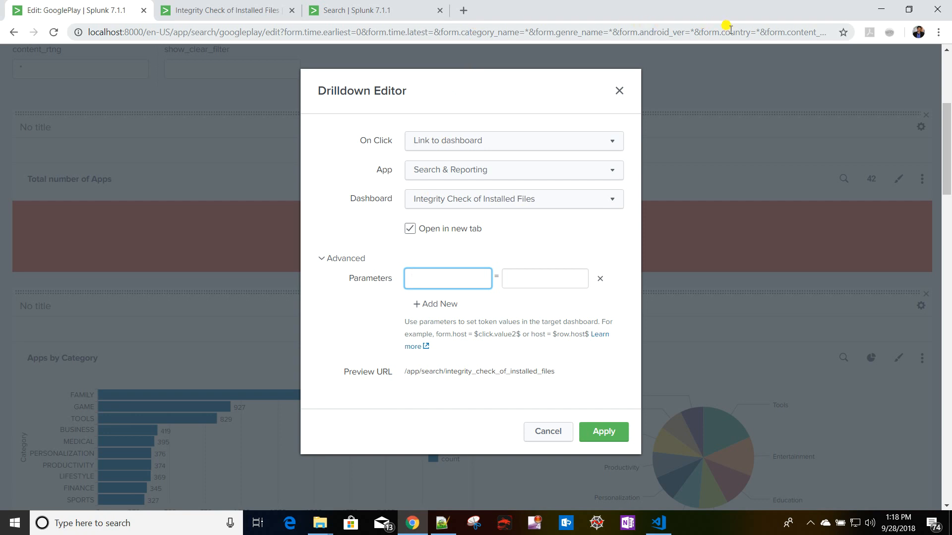
pyautogui.click(554, 443)
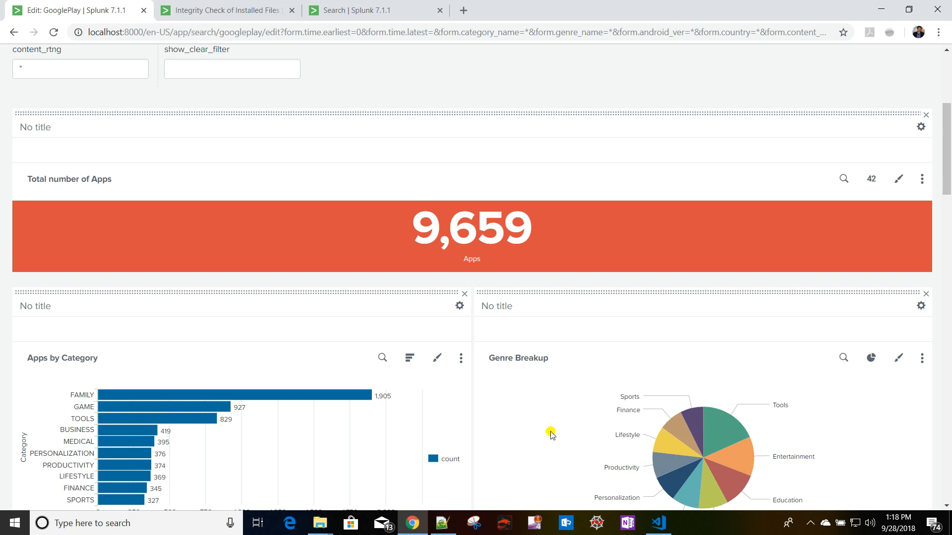
pyautogui.scroll(5, 483, 372)
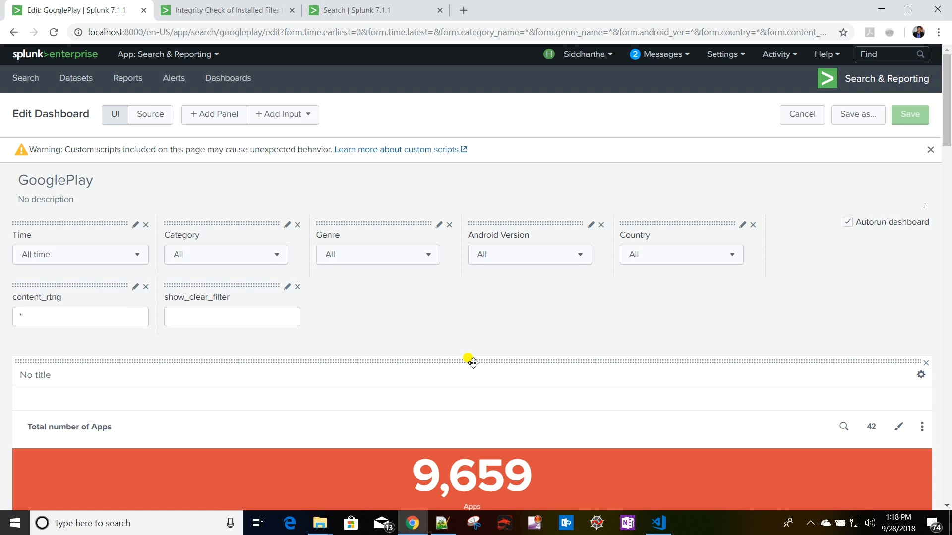
pyautogui.click(804, 113)
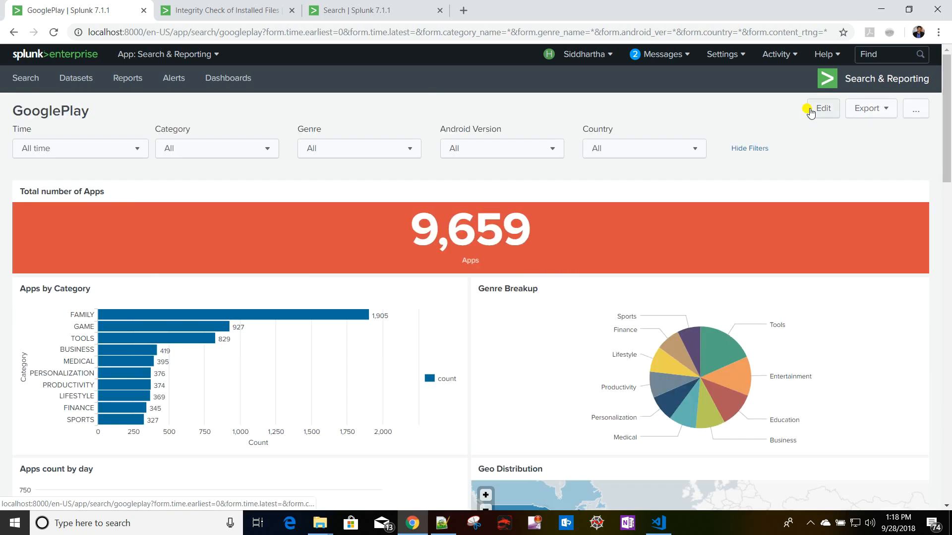